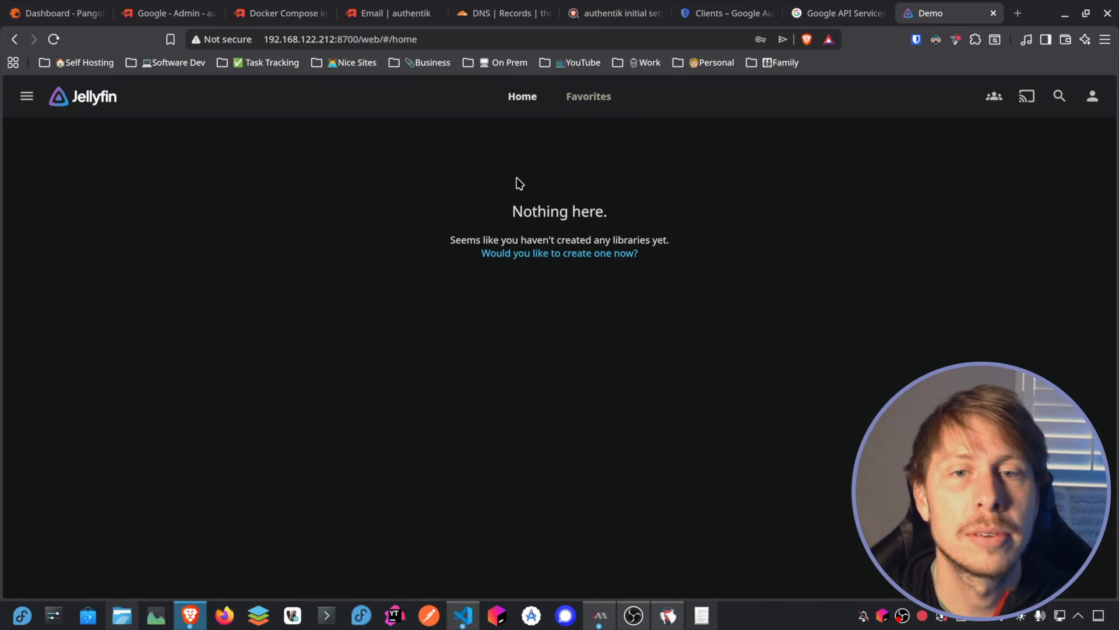
Step: Switch to the Pangolin dashboard, log in with the saved email and password, and open the organization's resources
{"action": "left_click", "coordinate": [69, 19]}
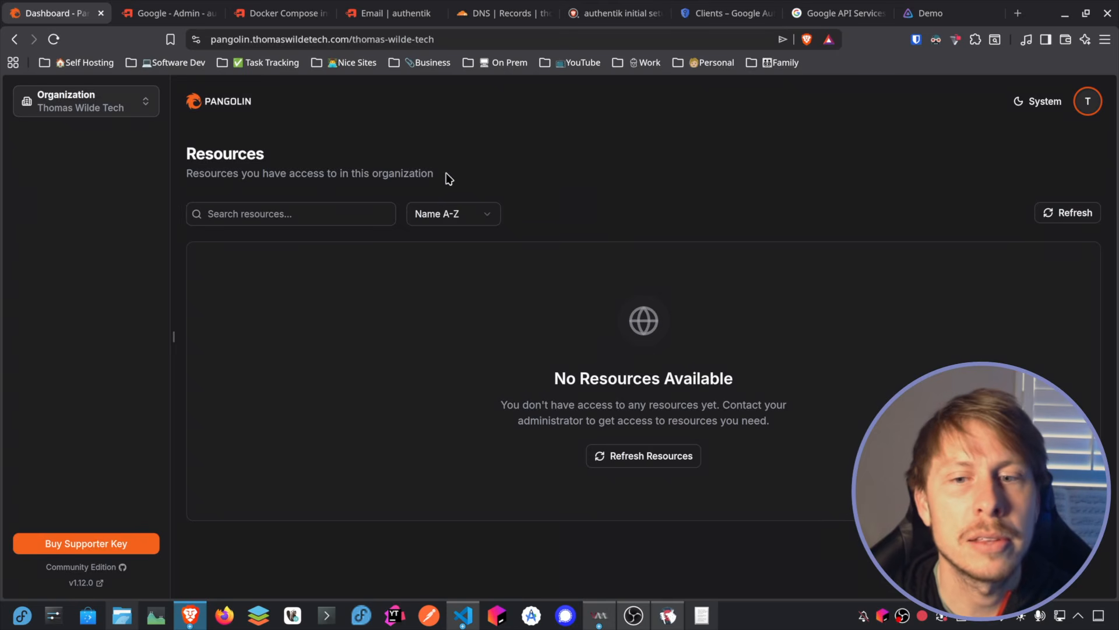
{"action": "left_click", "coordinate": [231, 104]}
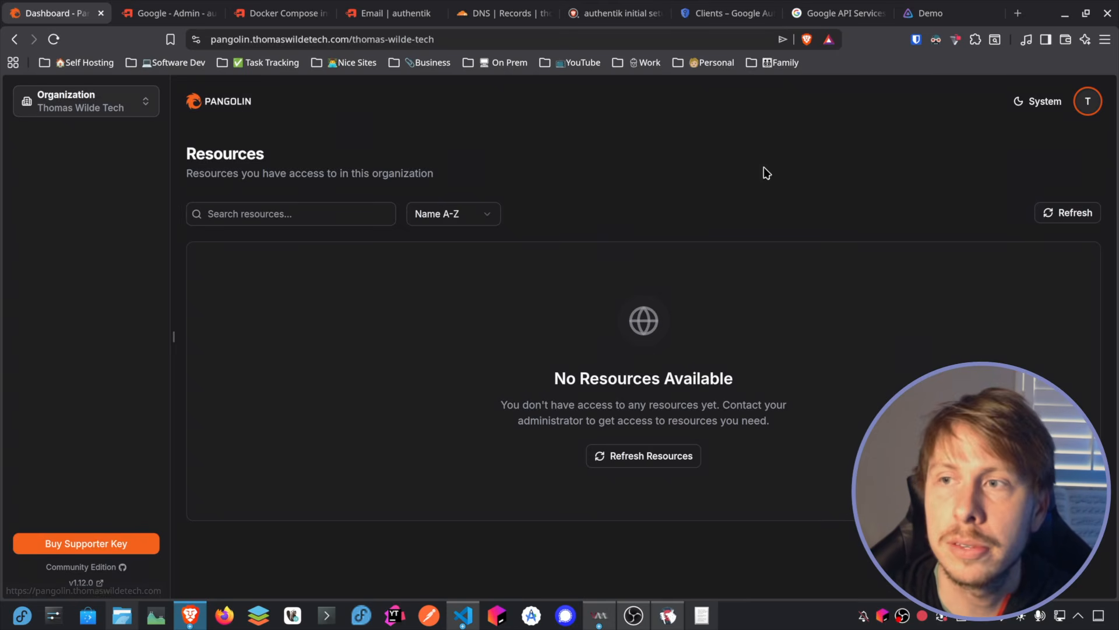
{"action": "left_click", "coordinate": [530, 282]}
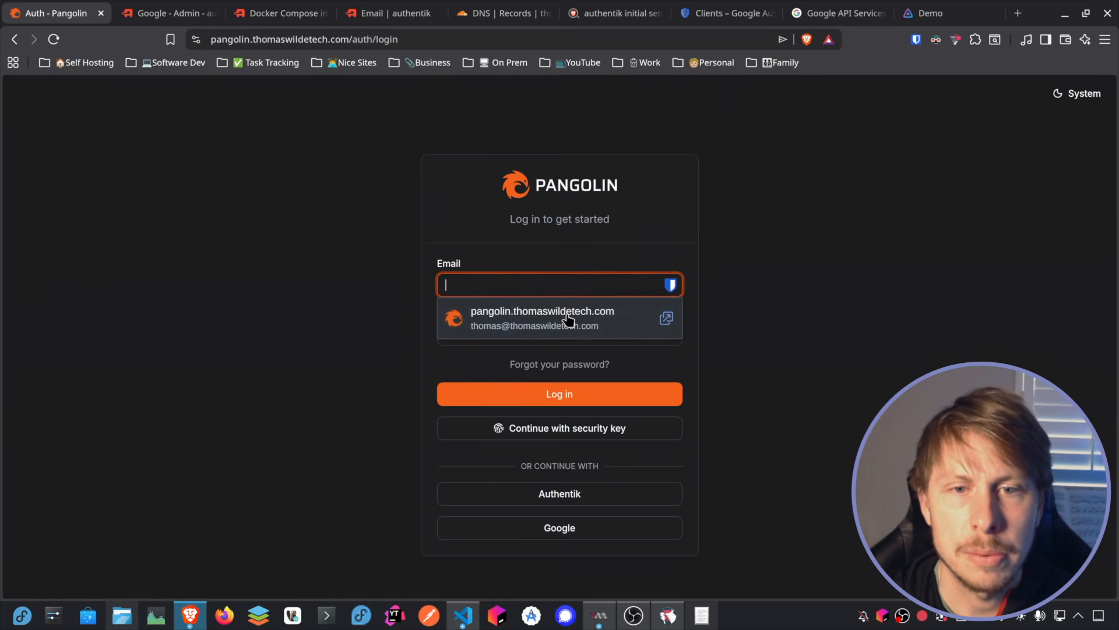
{"action": "left_click", "coordinate": [563, 310]}
{"action": "left_click", "coordinate": [561, 394]}
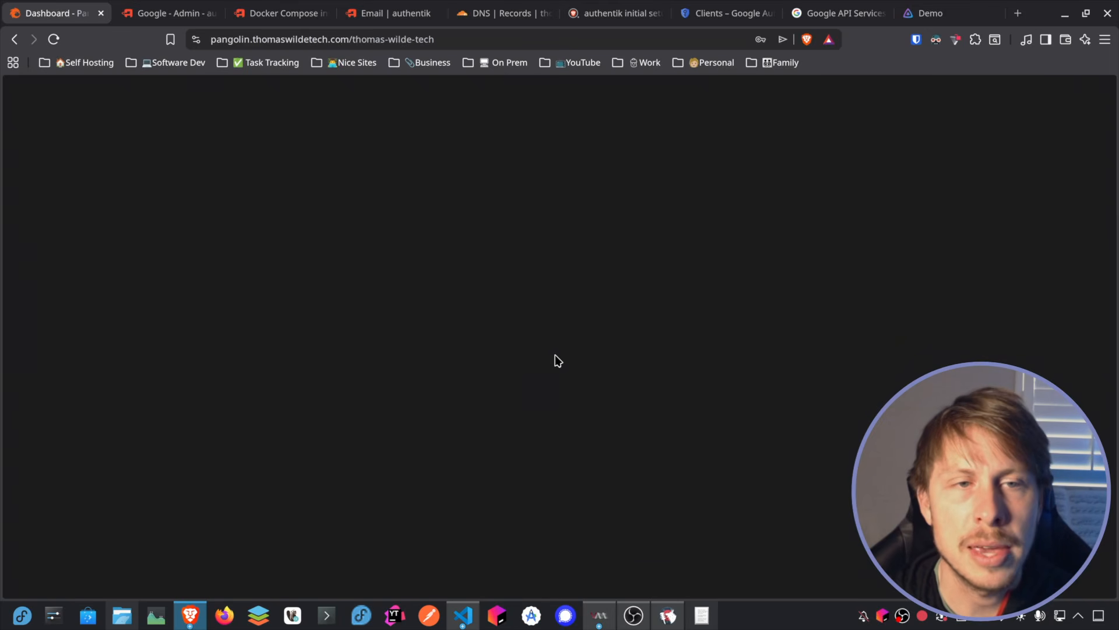
{"action": "left_click", "coordinate": [45, 212]}
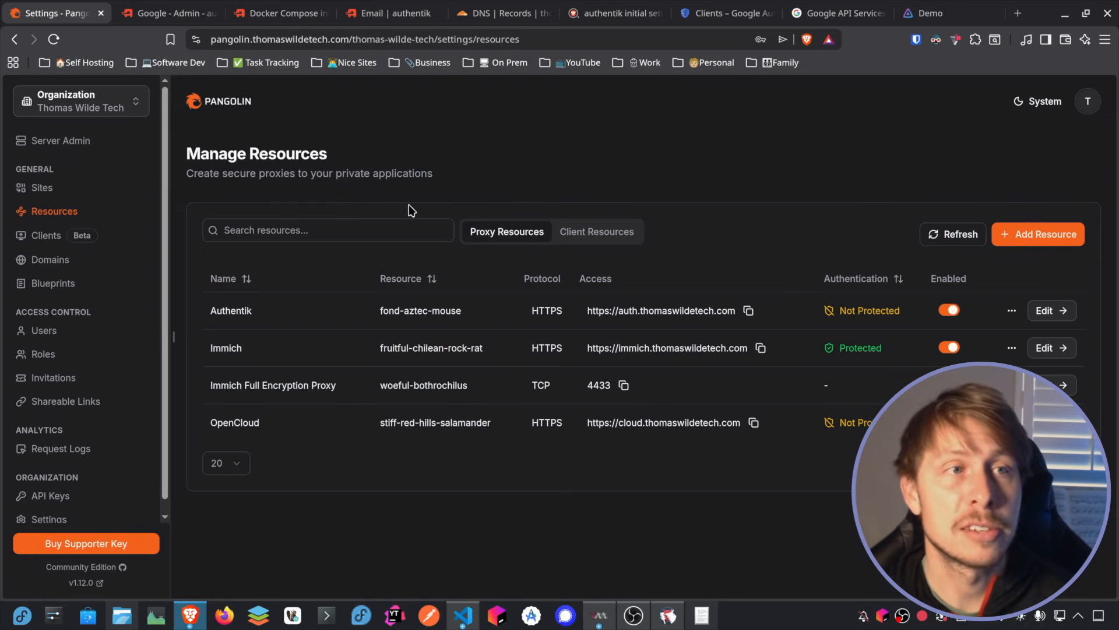
Step: Switch to the Cloudflare DNS records of thomaswildetech.com and start a new A record named media
{"action": "left_click", "coordinate": [514, 16]}
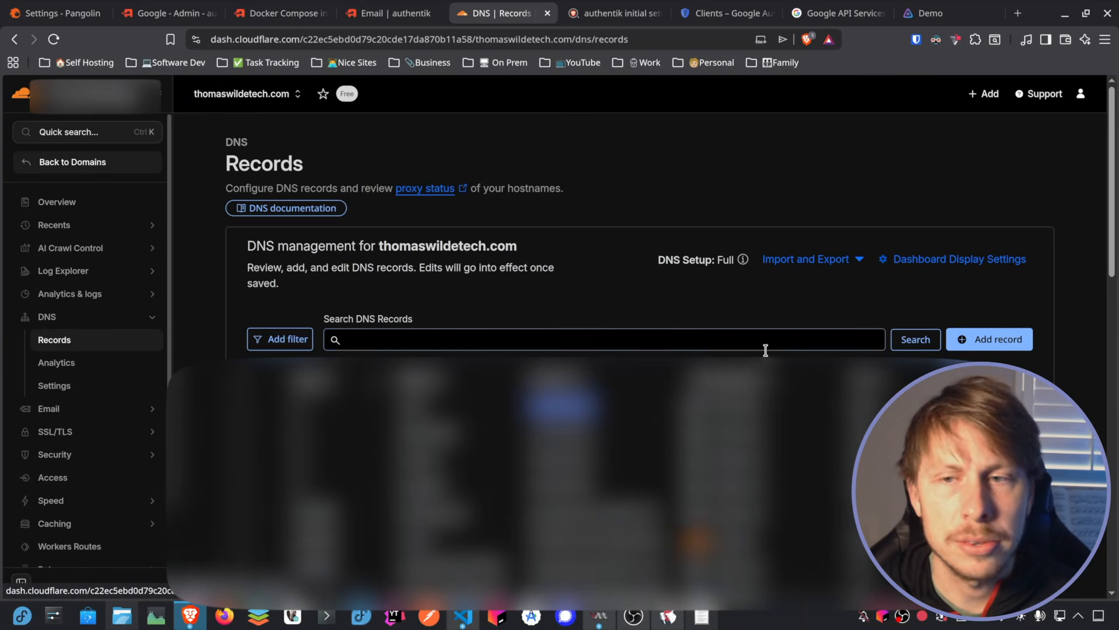
{"action": "left_click", "coordinate": [999, 346]}
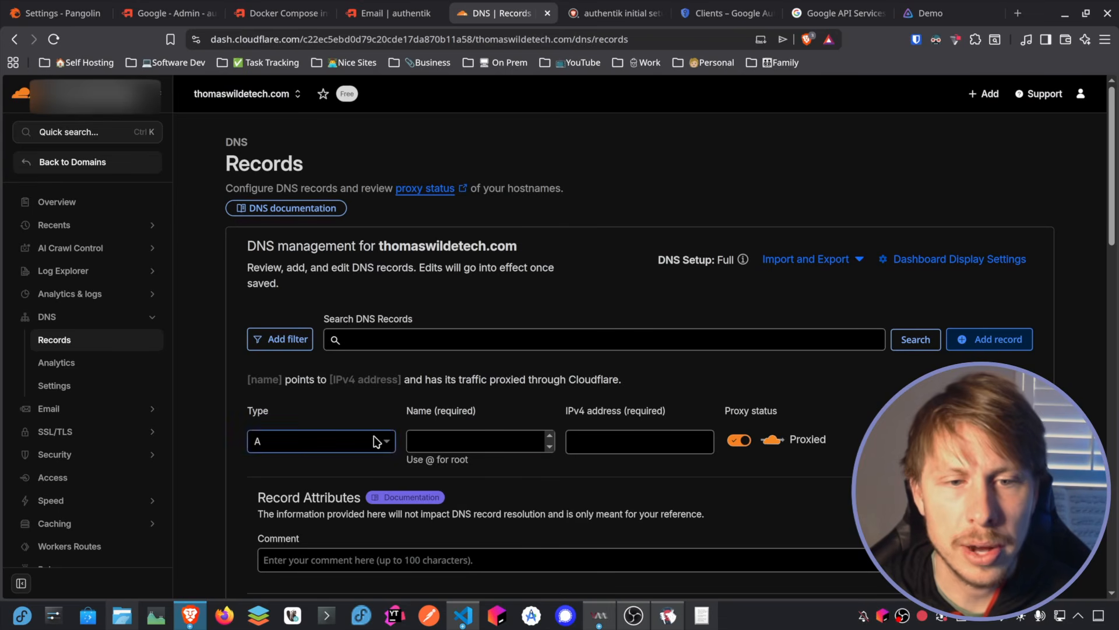
{"action": "left_click", "coordinate": [452, 443]}
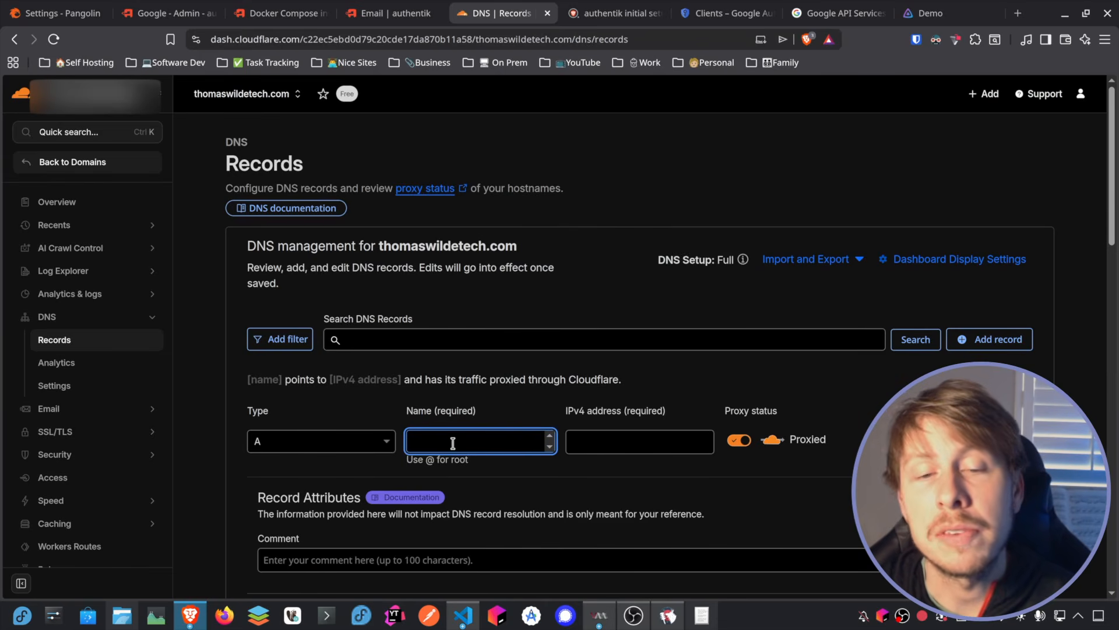
{"action": "type", "text": "media"}
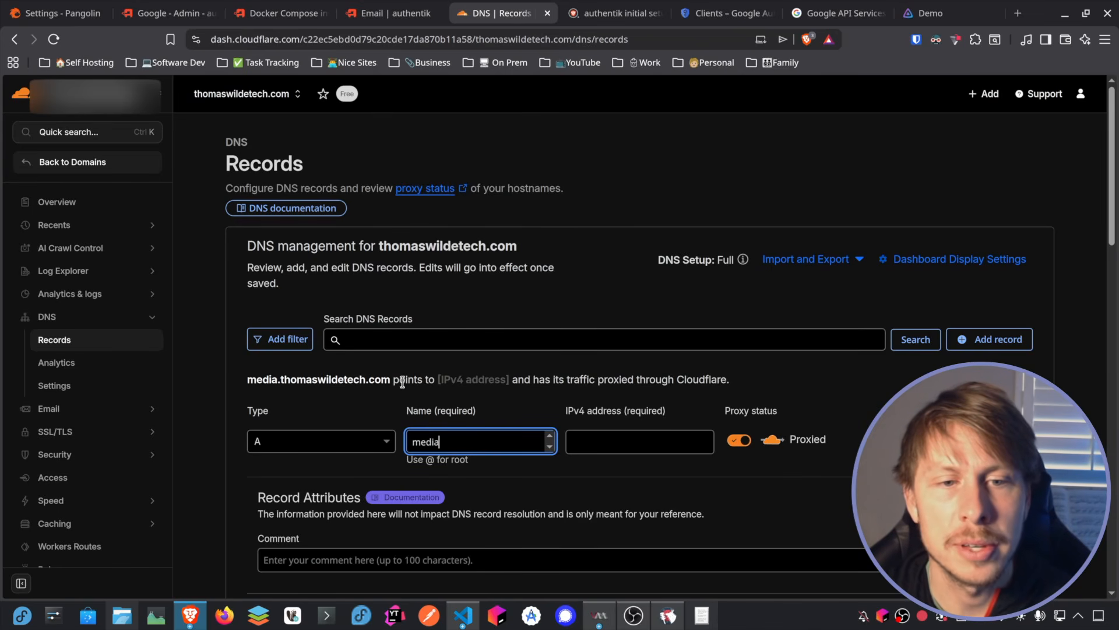
Step: Paste the server's IPv4 address into the media record, set it to DNS only, and save it
{"action": "left_click", "coordinate": [587, 434]}
{"action": "key", "text": "ctrl+v"}
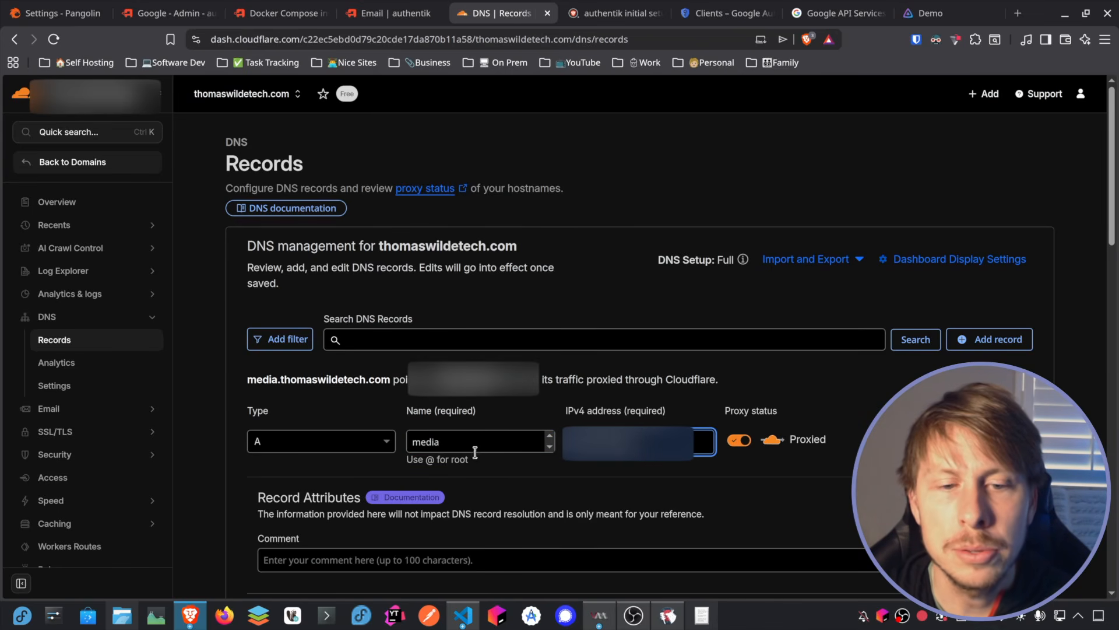
{"action": "left_click", "coordinate": [741, 445]}
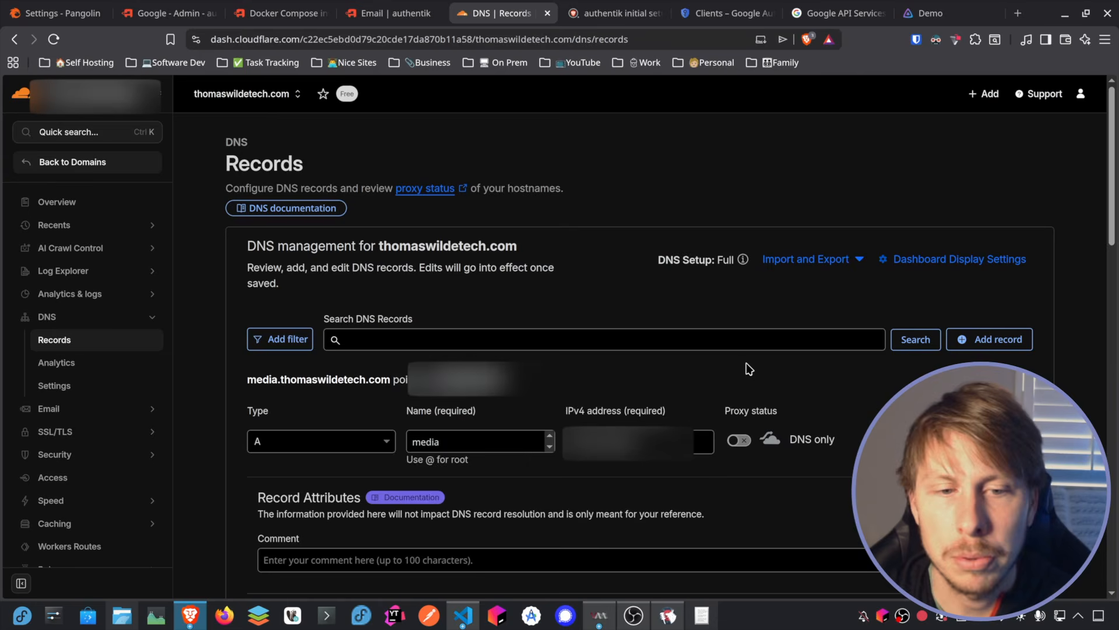
{"action": "scroll", "coordinate": [749, 369], "scroll_direction": "down", "scroll_amount": 1}
{"action": "left_click", "coordinate": [1013, 543]}
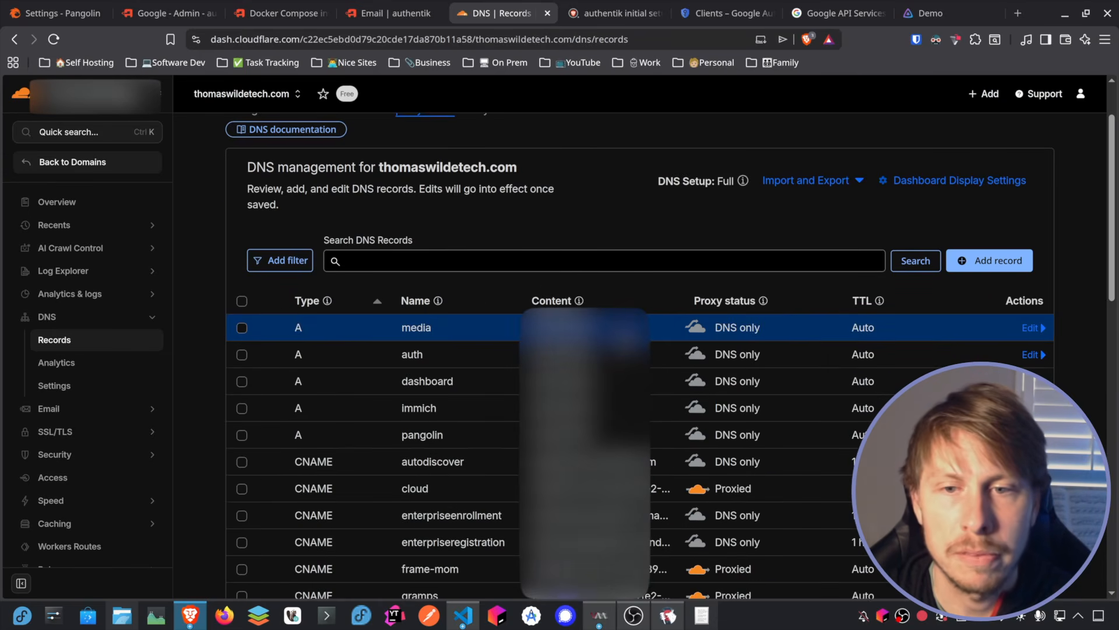
{"action": "scroll", "coordinate": [616, 245], "scroll_direction": "up", "scroll_amount": 1}
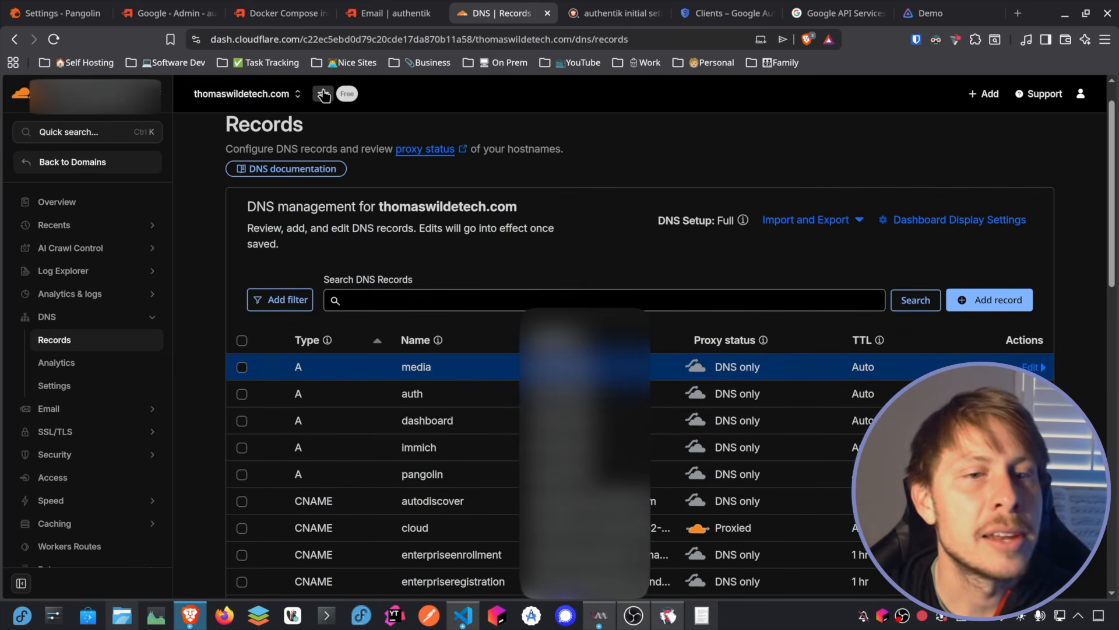
Step: Switch back to Pangolin and start a new resource named Jellyfin
{"action": "left_click", "coordinate": [59, 13]}
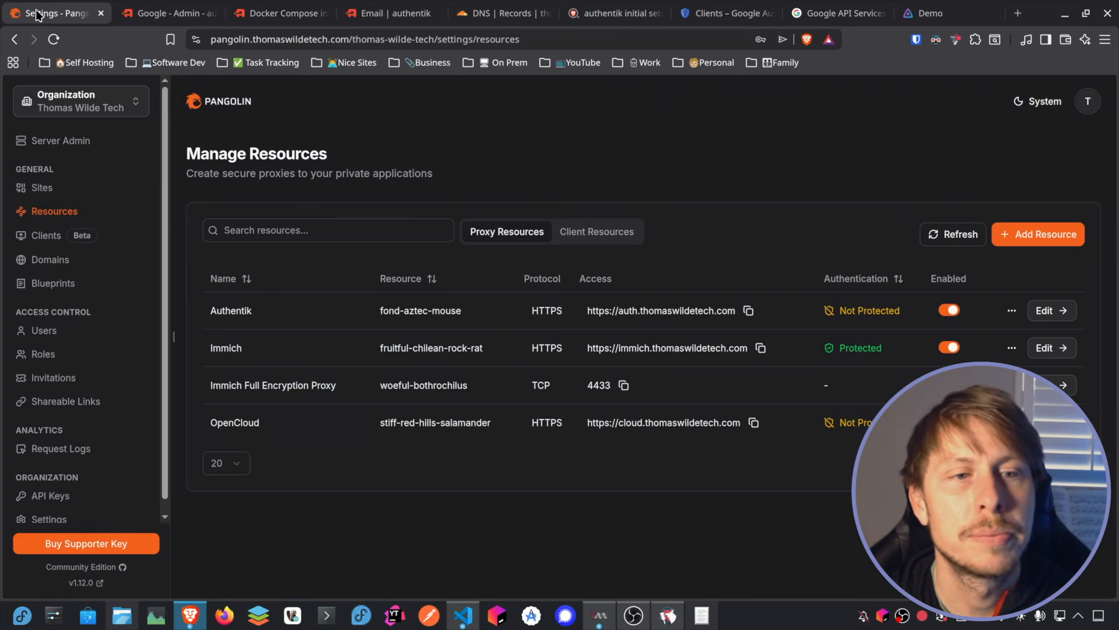
{"action": "left_click", "coordinate": [1044, 239]}
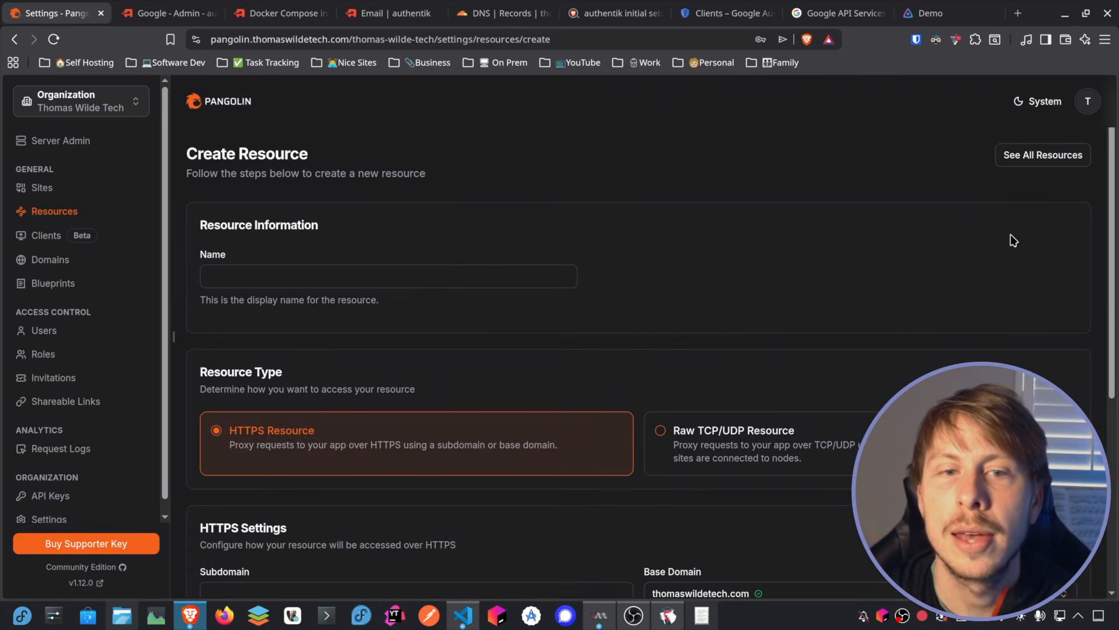
{"action": "left_click", "coordinate": [259, 265]}
{"action": "type", "text": "Jellyfin"}
{"action": "left_click", "coordinate": [437, 258]}
{"action": "scroll", "coordinate": [437, 258], "scroll_direction": "down", "scroll_amount": 4}
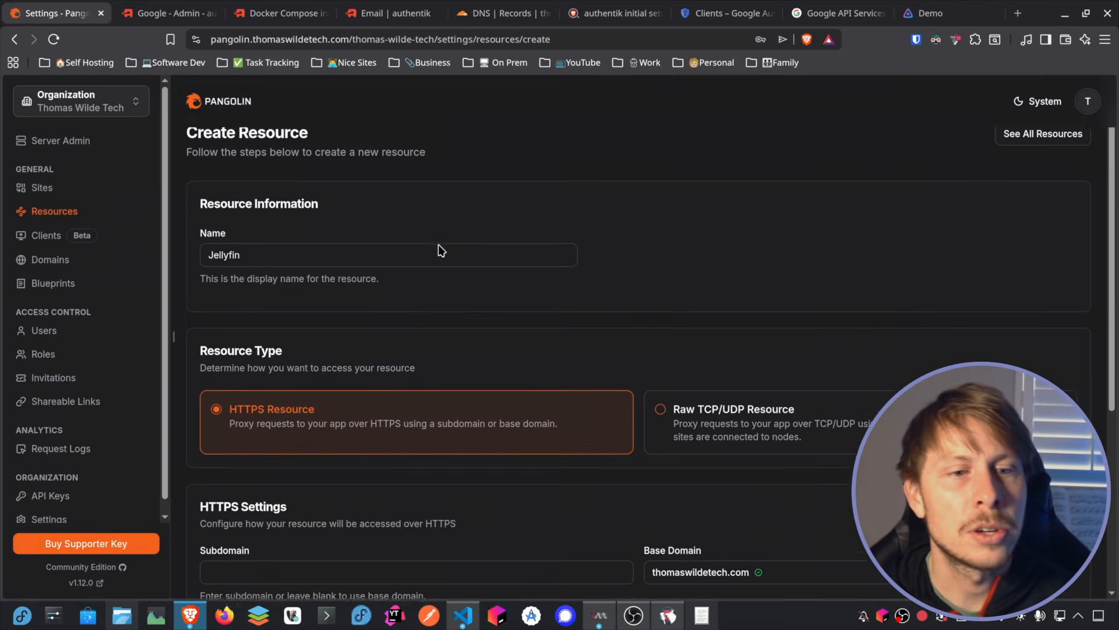
Step: Set the HTTPS resource's subdomain to media under the base domain thomaswildetech.com
{"action": "scroll", "coordinate": [498, 149], "scroll_direction": "down", "scroll_amount": 1}
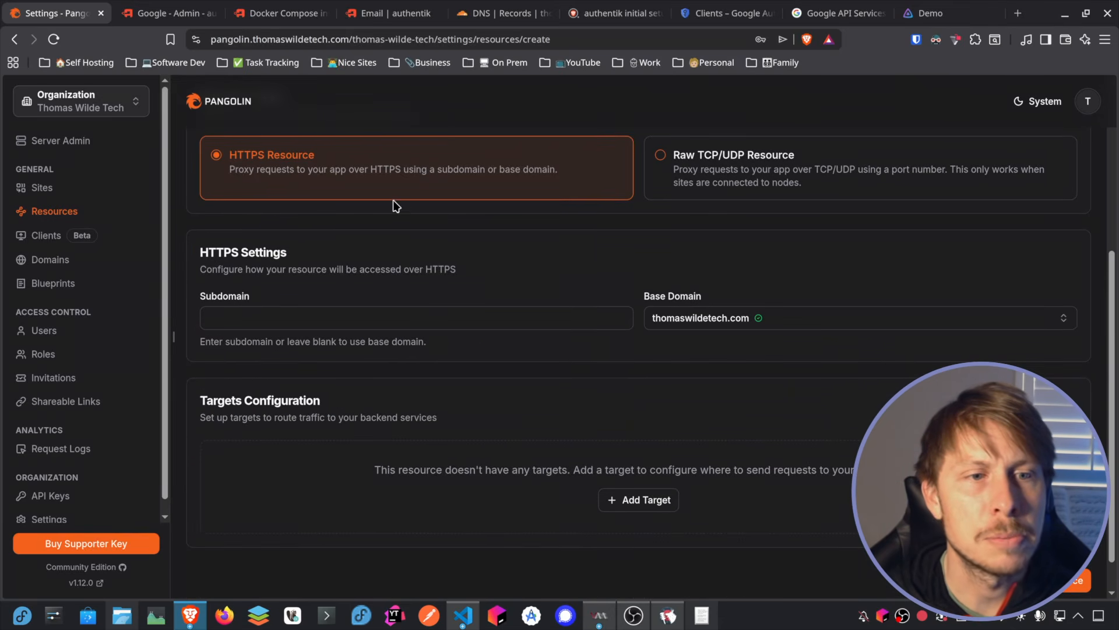
{"action": "left_click", "coordinate": [277, 314]}
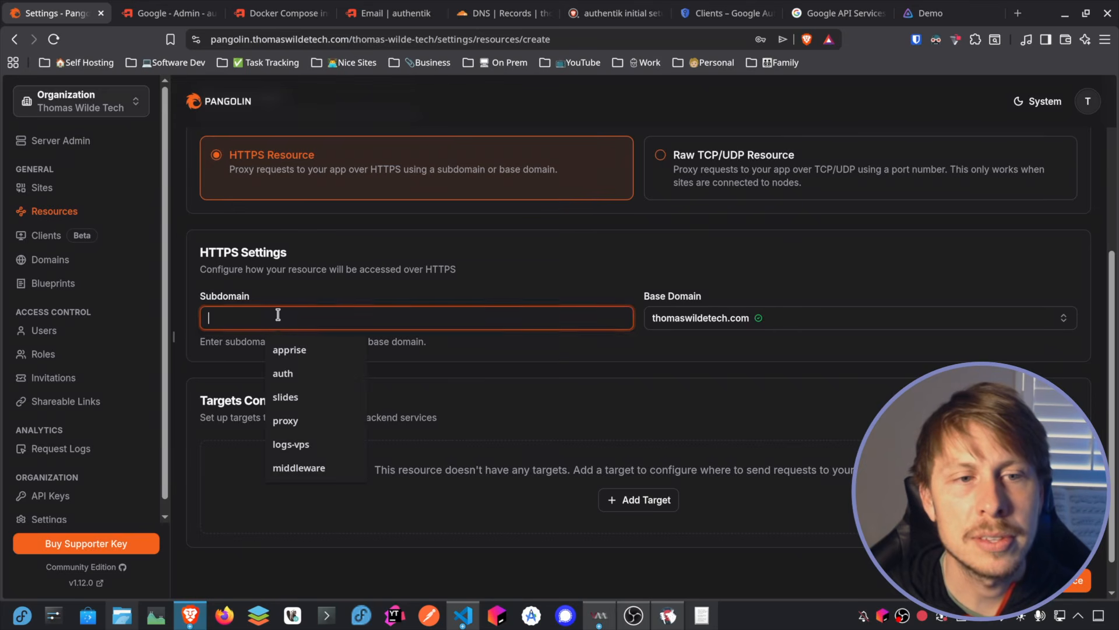
{"action": "type", "text": "media"}
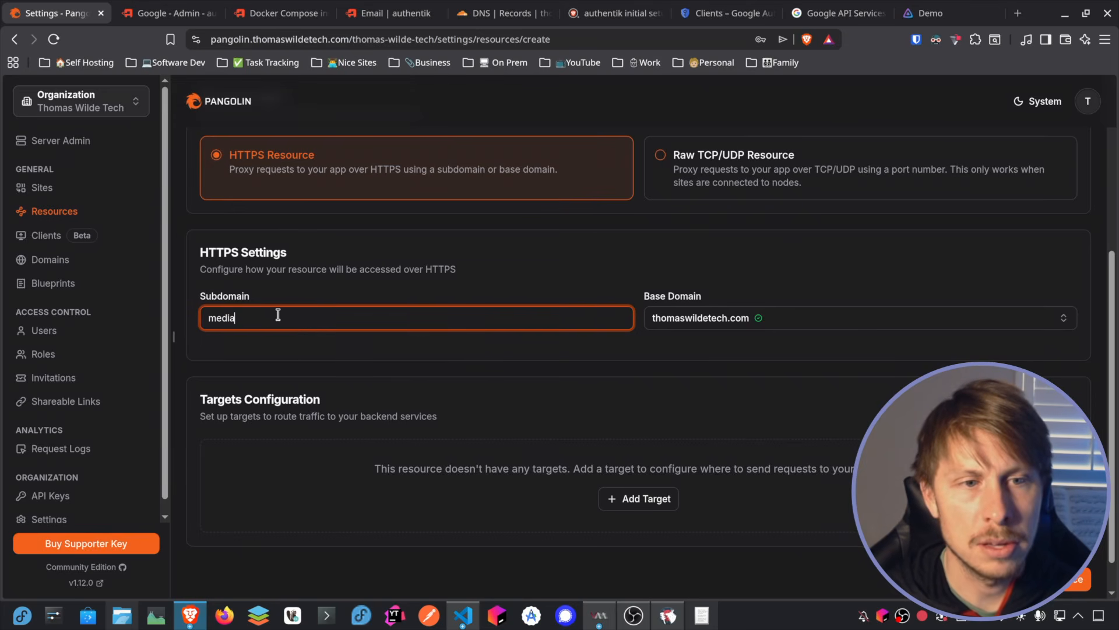
{"action": "left_click", "coordinate": [515, 390]}
{"action": "scroll", "coordinate": [633, 458], "scroll_direction": "down", "scroll_amount": 1}
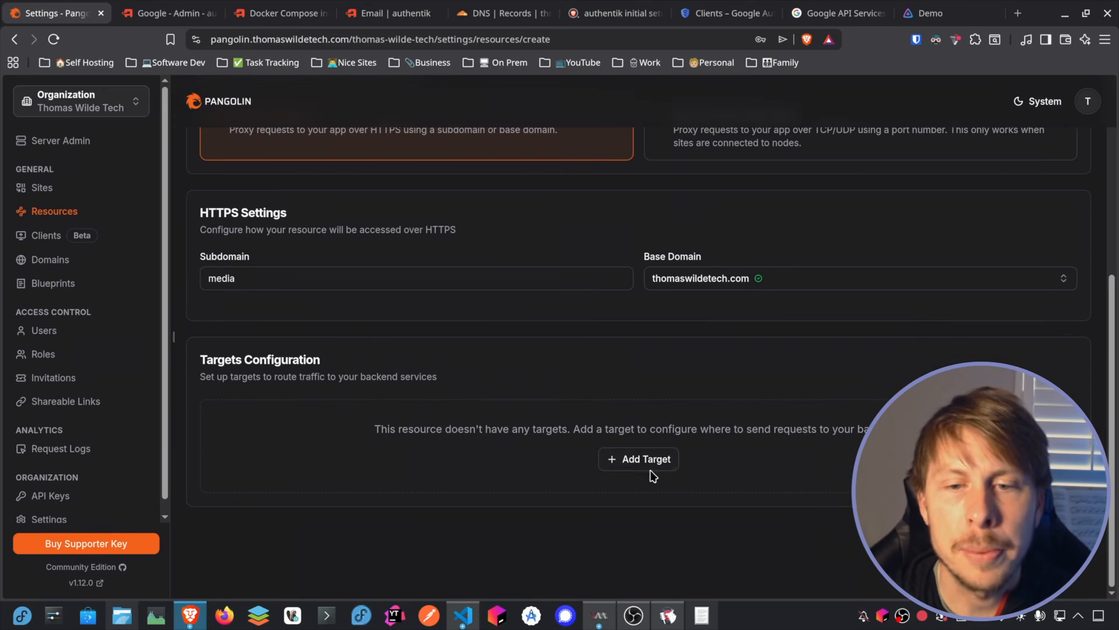
Step: Add a target to the resource and assign it to the Ubuntu VM site
{"action": "left_click", "coordinate": [655, 461]}
{"action": "scroll", "coordinate": [472, 291], "scroll_direction": "down", "scroll_amount": 1}
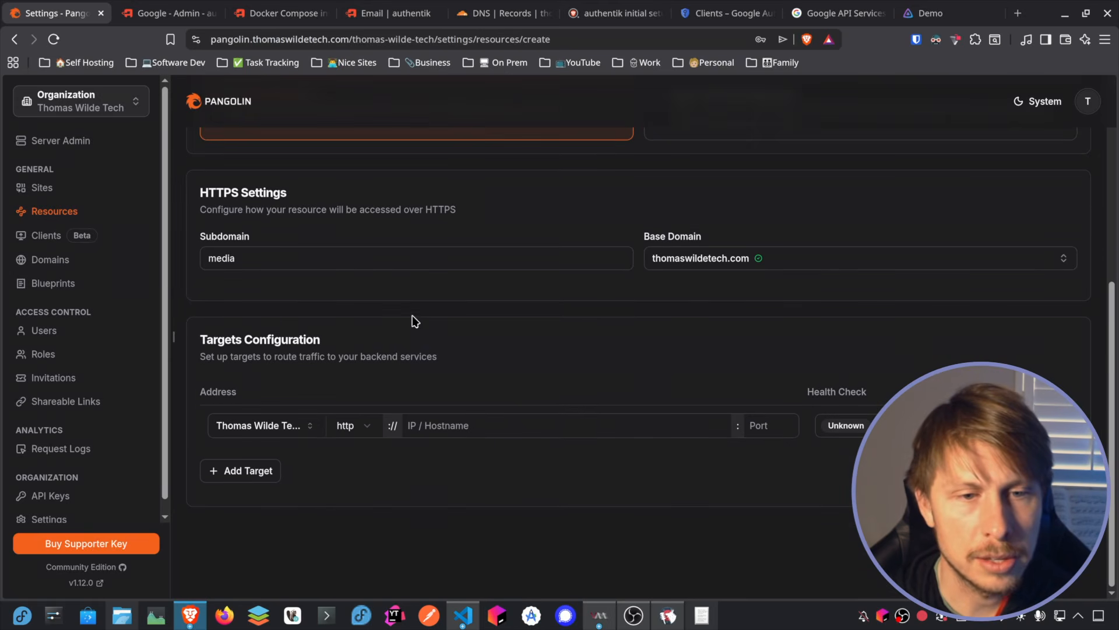
{"action": "left_click", "coordinate": [310, 425]}
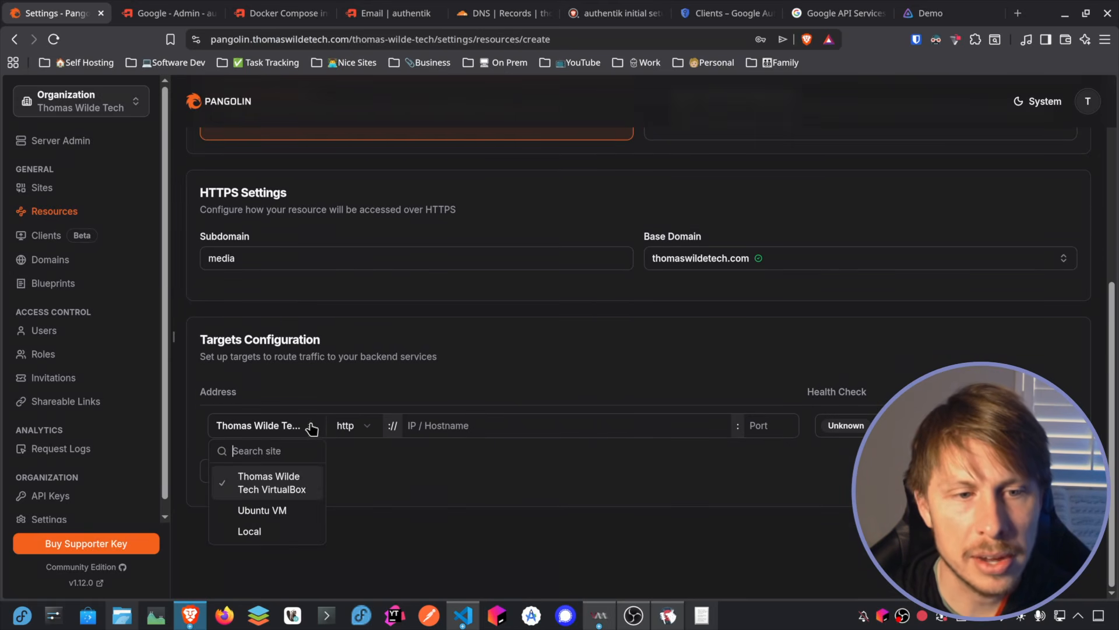
{"action": "left_click", "coordinate": [263, 511]}
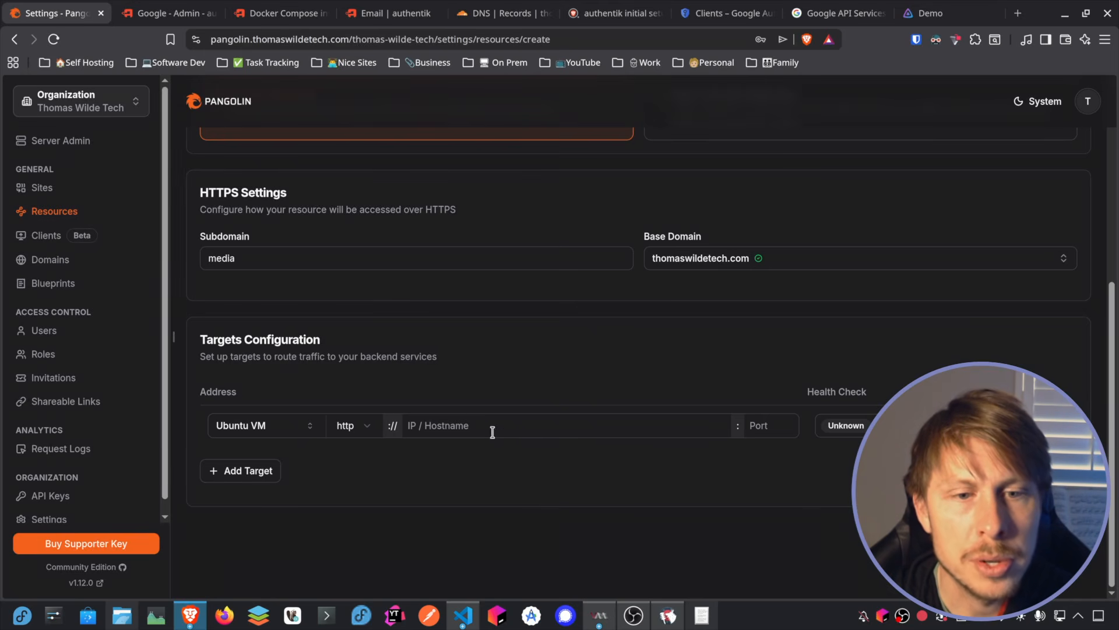
Step: Copy the IP address from the Jellyfin page's URL and enter 192.168.122.212 as the target's hostname, without protocol or slash
{"action": "left_click", "coordinate": [944, 14]}
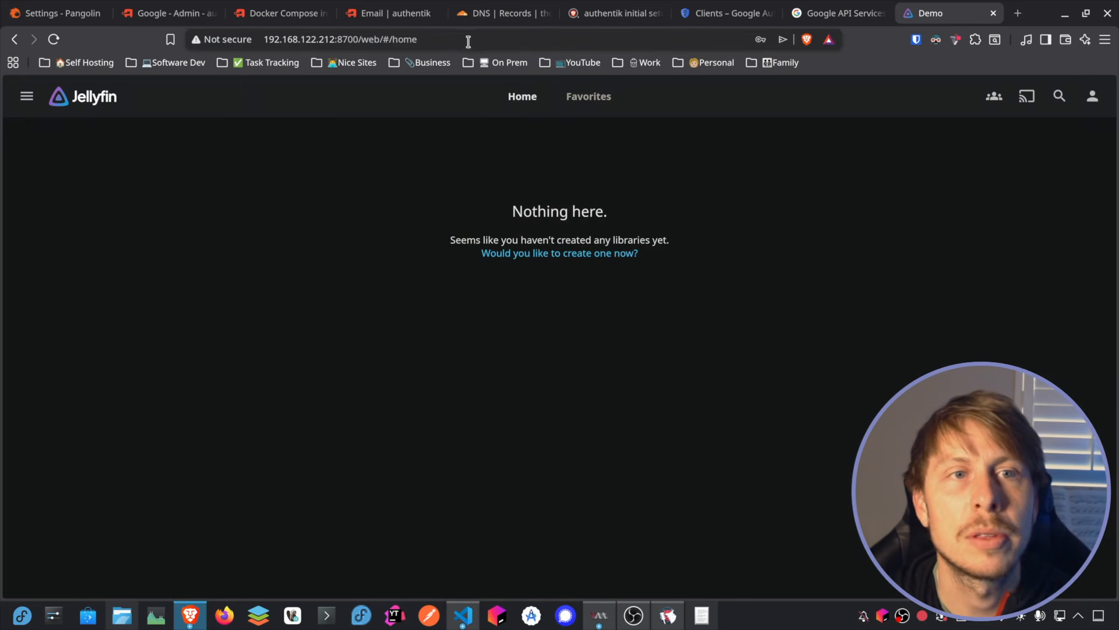
{"action": "left_click_drag", "start_coordinate": [334, 41], "coordinate": [270, 42]}
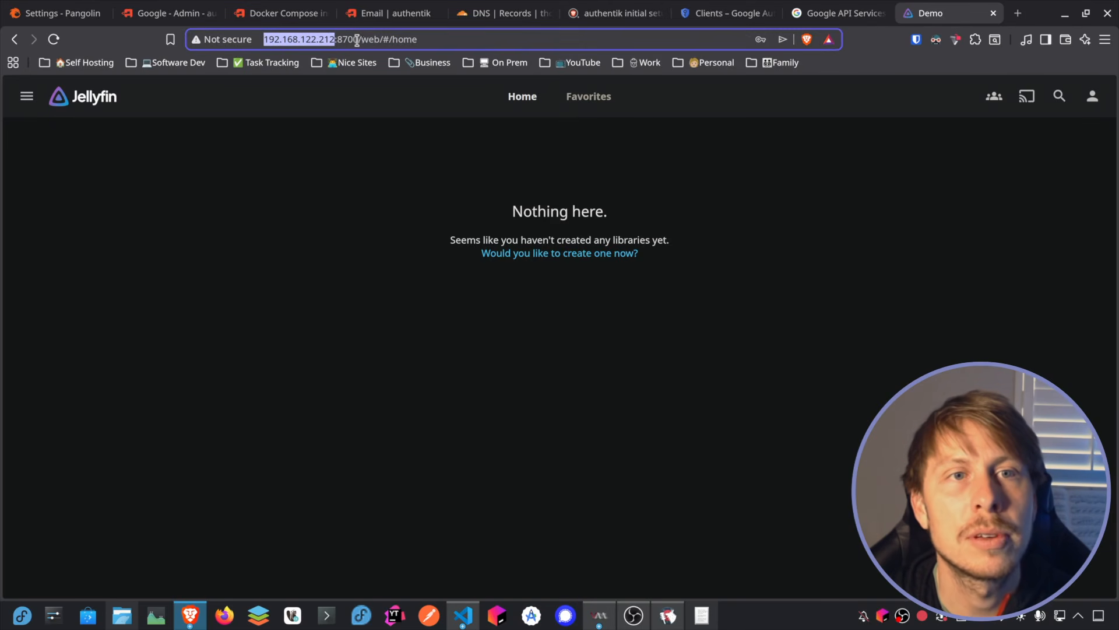
{"action": "left_click", "coordinate": [56, 13]}
{"action": "left_click", "coordinate": [464, 428]}
{"action": "type", "text": "http://192.168.122.212/"}
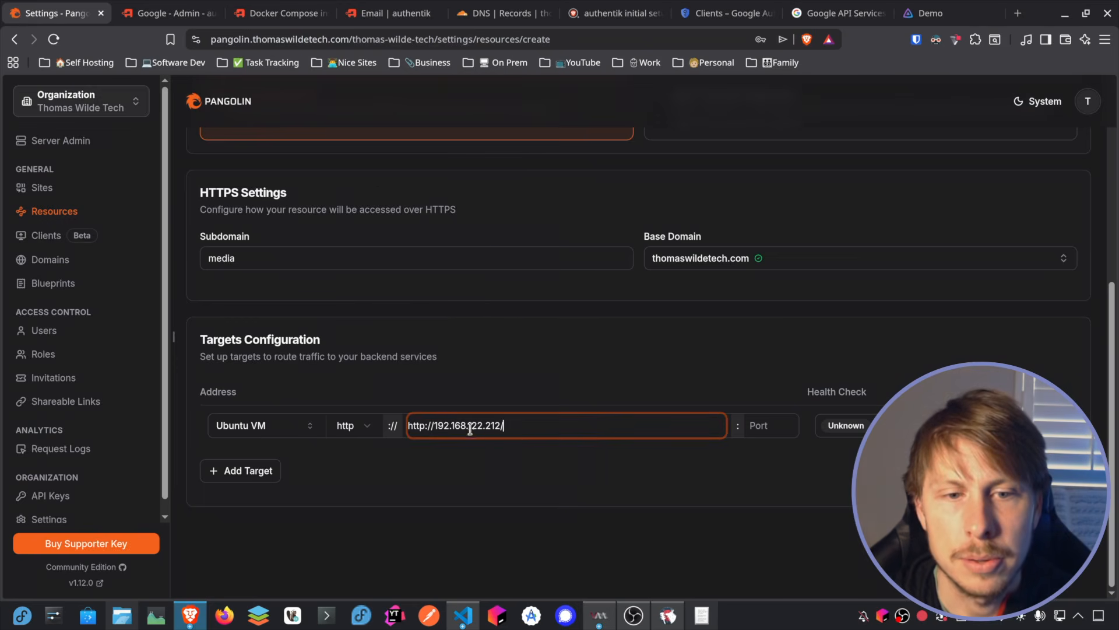
{"action": "left_click_drag", "start_coordinate": [434, 427], "coordinate": [387, 425]}
{"action": "key", "text": "BackSpace"}
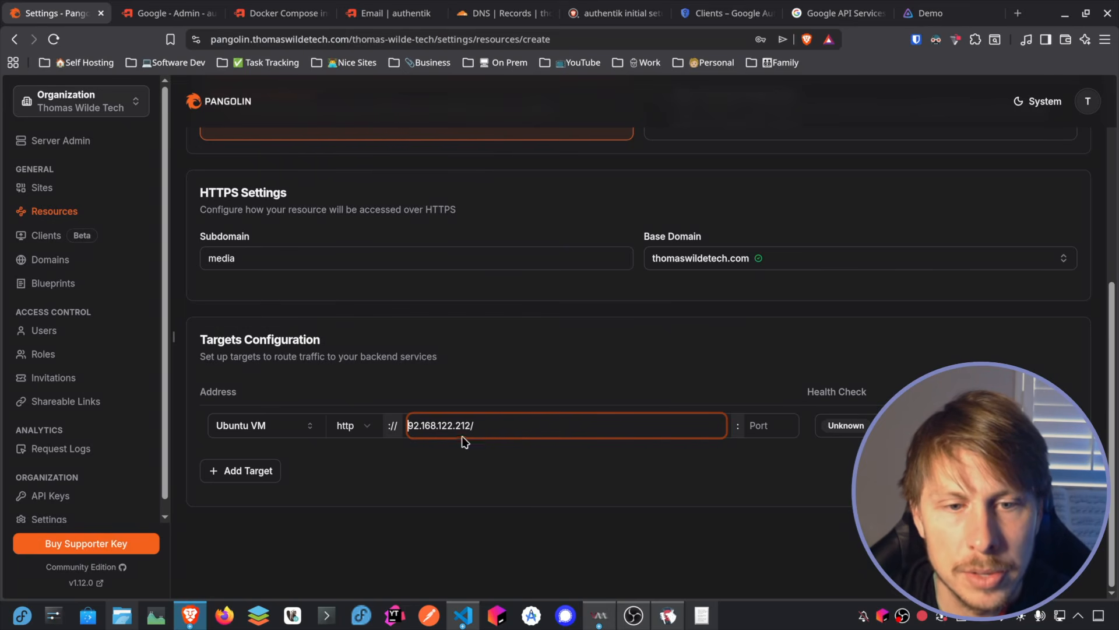
{"action": "type", "text": "1"}
{"action": "key", "text": "BackSpace"}
Step: Set the target port to 8700, check it against the Jellyfin page's URL, and create the resource
{"action": "left_click", "coordinate": [761, 426]}
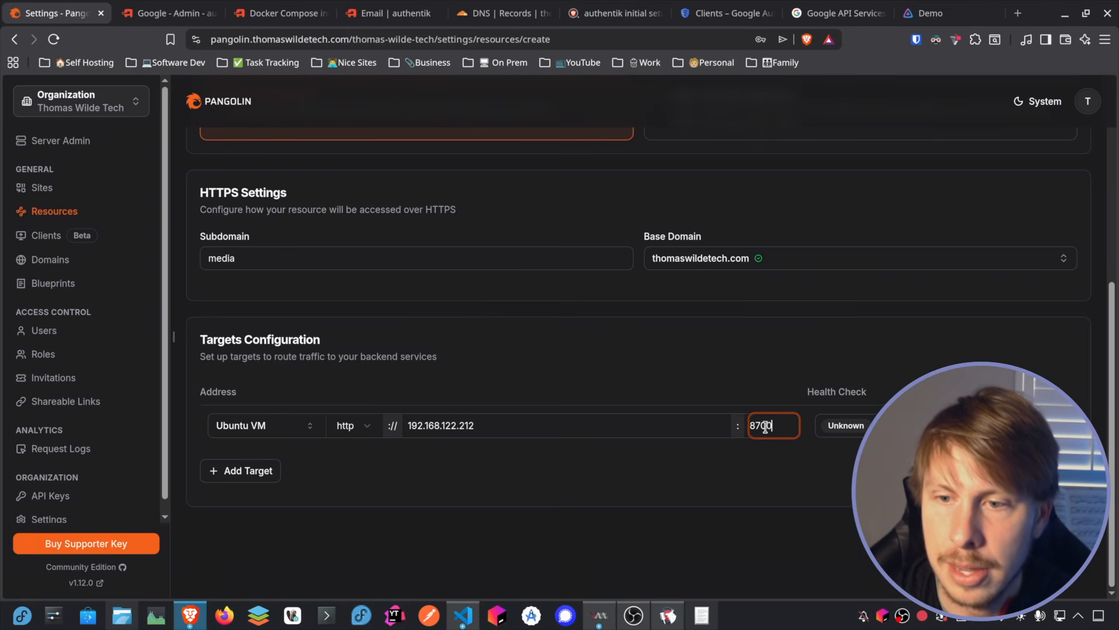
{"action": "left_click", "coordinate": [920, 15]}
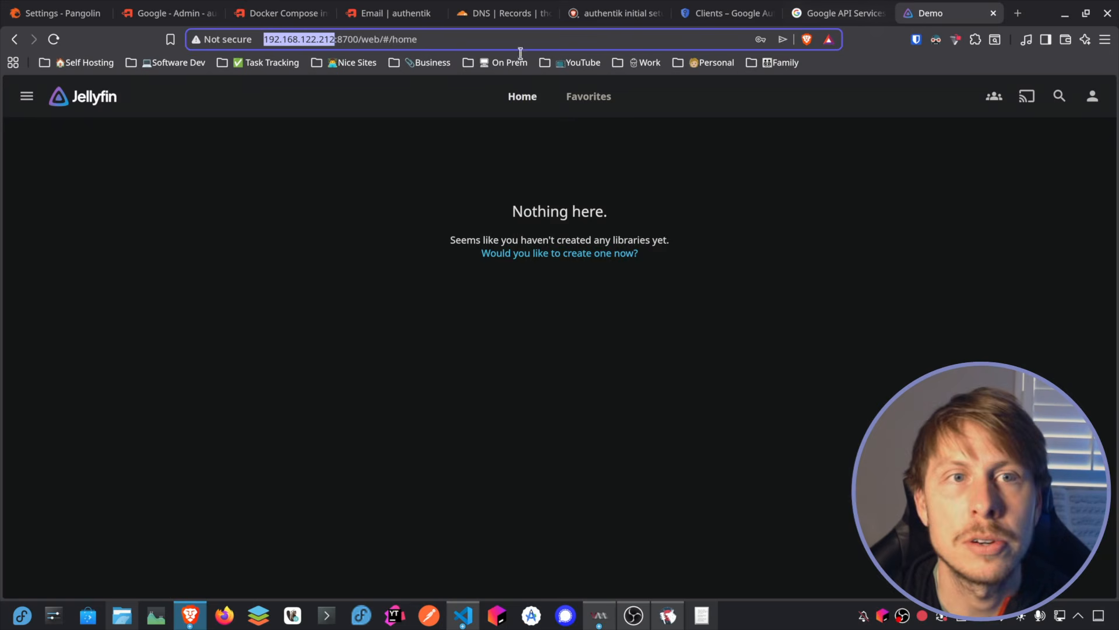
{"action": "left_click", "coordinate": [59, 13]}
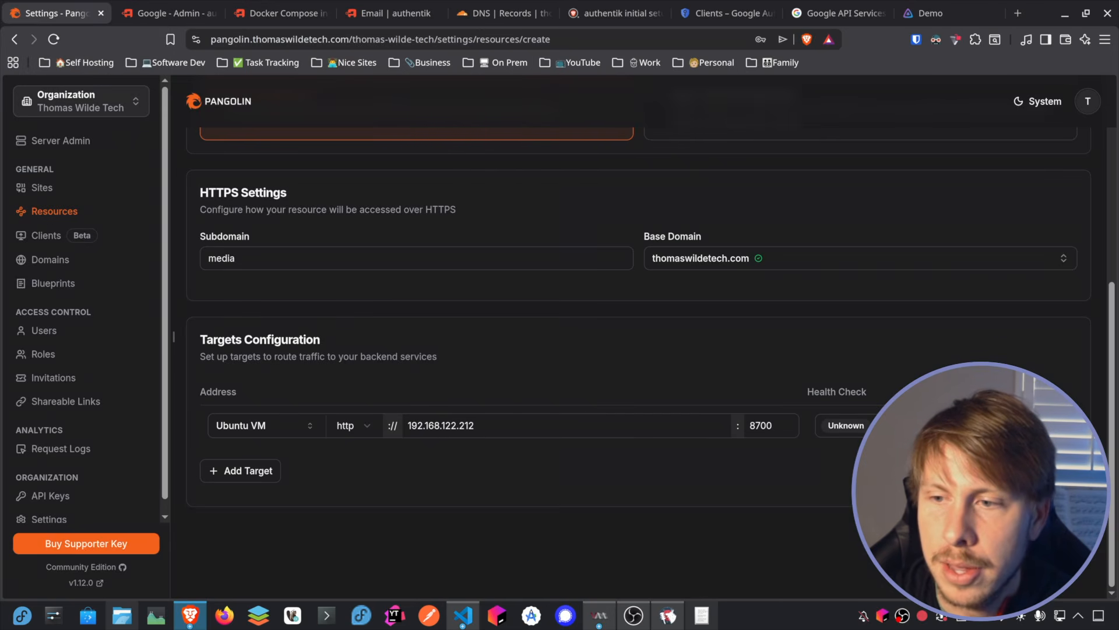
{"action": "left_click", "coordinate": [1043, 535]}
Step: Review the Jellyfin resource's proxy settings, then open its public URL and expand the advanced details of the browser's privacy warning
{"action": "scroll", "coordinate": [353, 199], "scroll_direction": "down", "scroll_amount": 5}
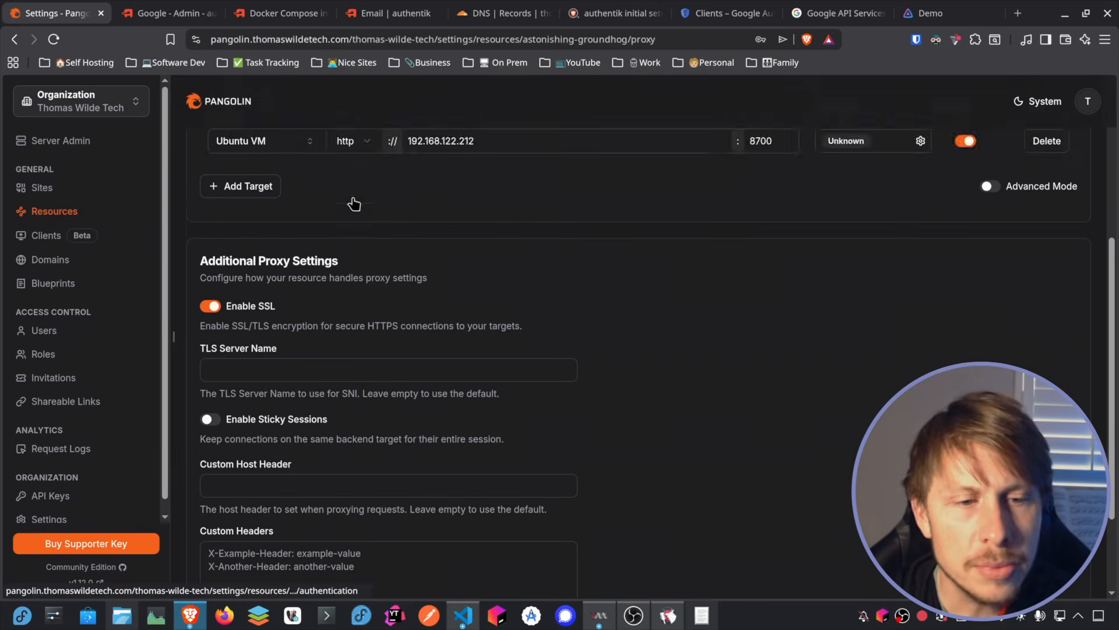
{"action": "scroll", "coordinate": [354, 203], "scroll_direction": "up", "scroll_amount": 5}
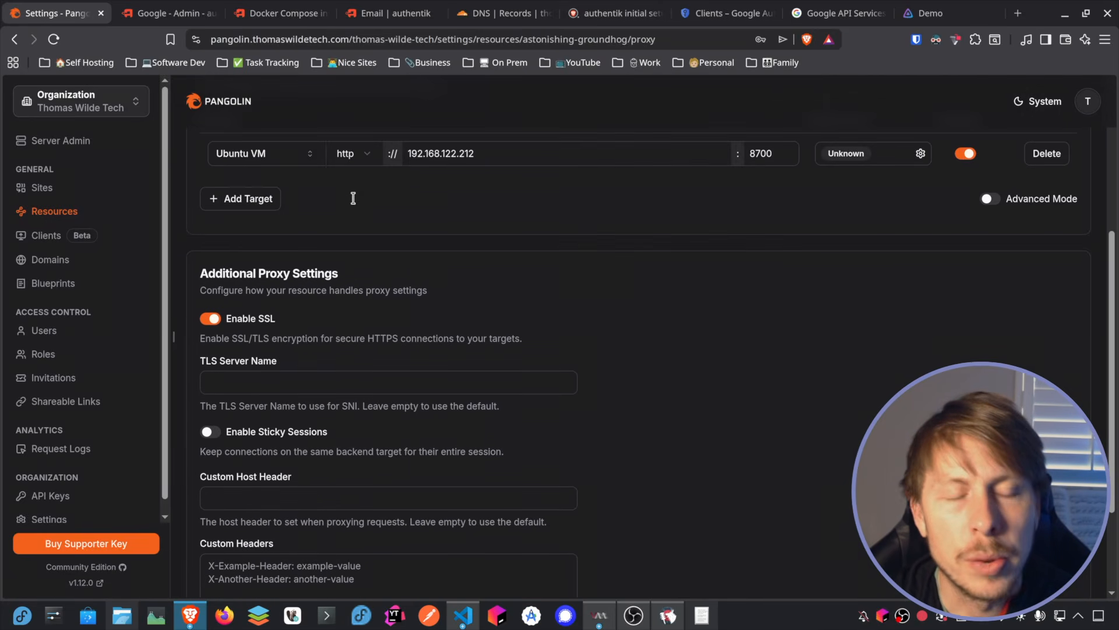
{"action": "scroll", "coordinate": [359, 180], "scroll_direction": "up", "scroll_amount": 2}
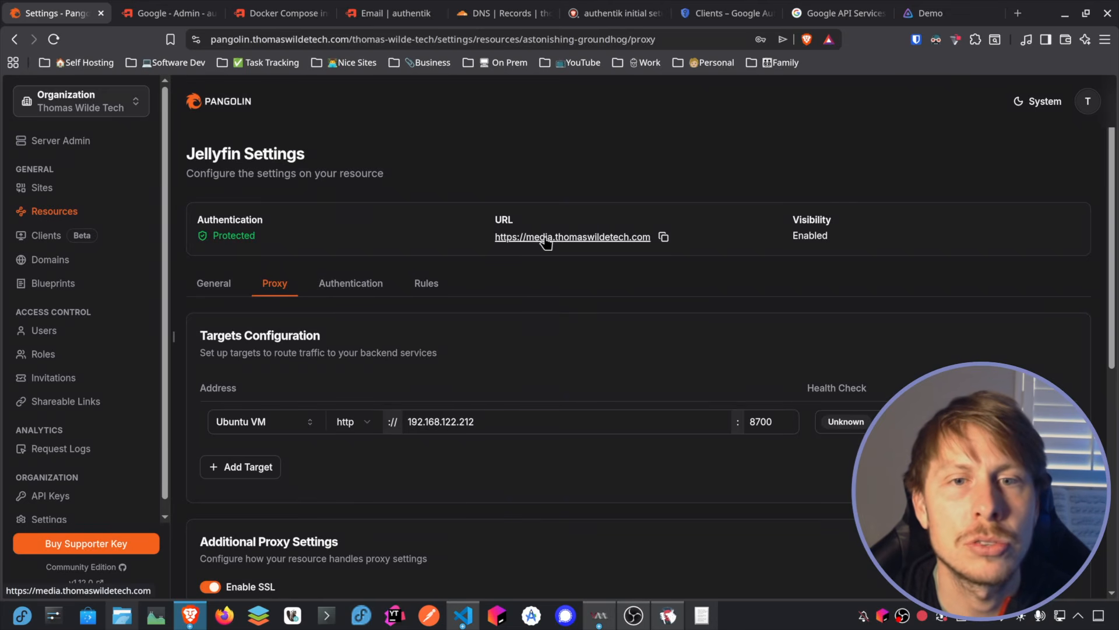
{"action": "left_click", "coordinate": [593, 237]}
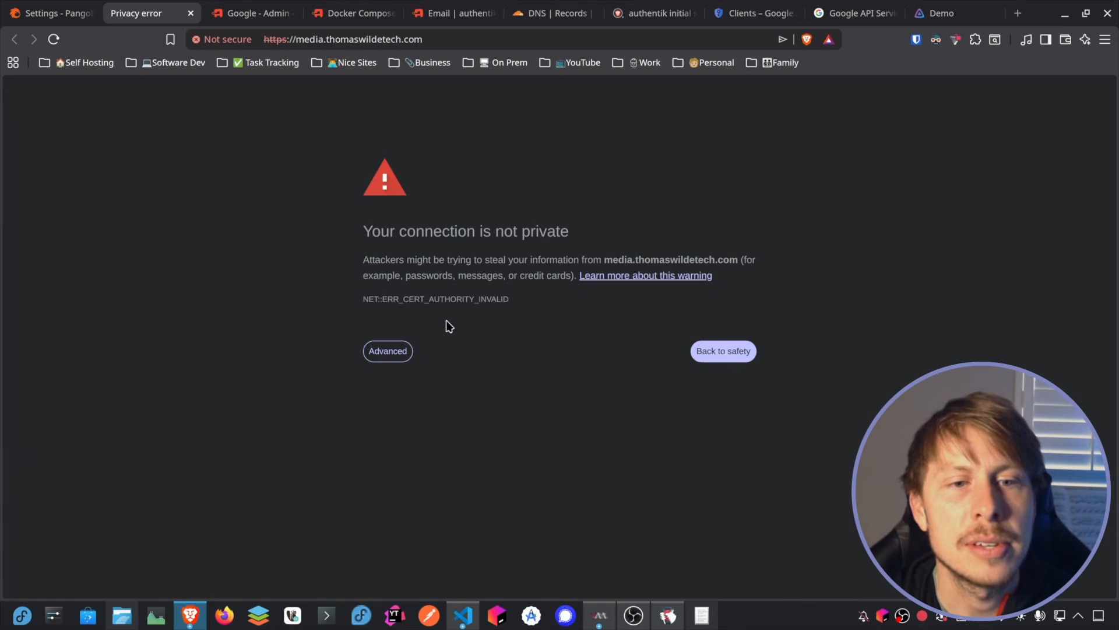
{"action": "left_click", "coordinate": [392, 350]}
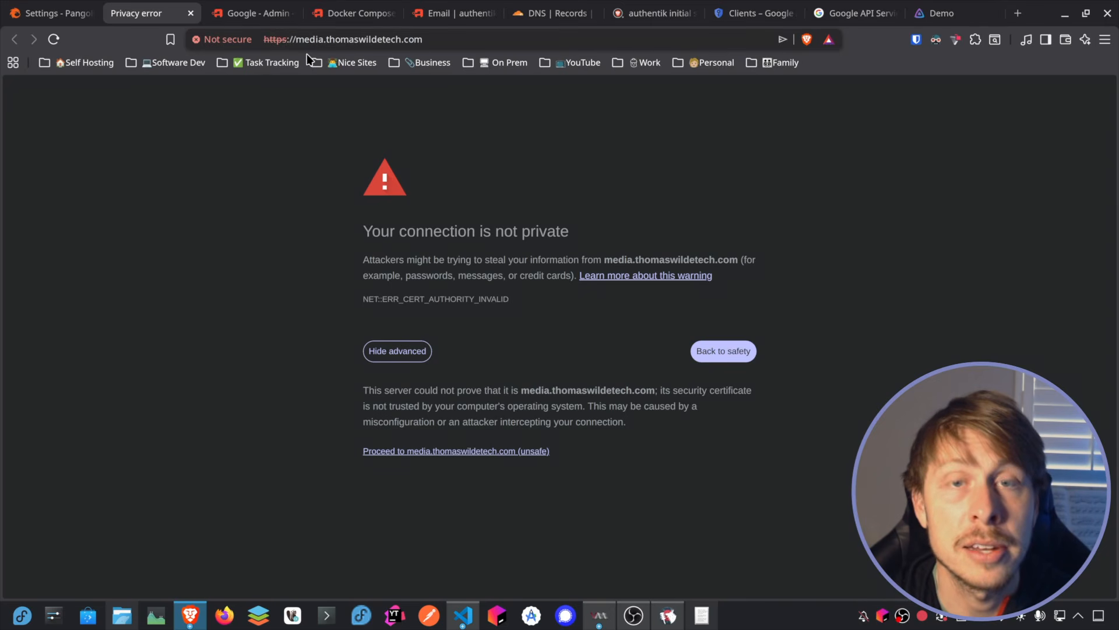
Step: Proceed past the privacy warning to media.thomaswildetech.com, and switch to Chrome on the VPN-connected phone
{"action": "left_click", "coordinate": [445, 452]}
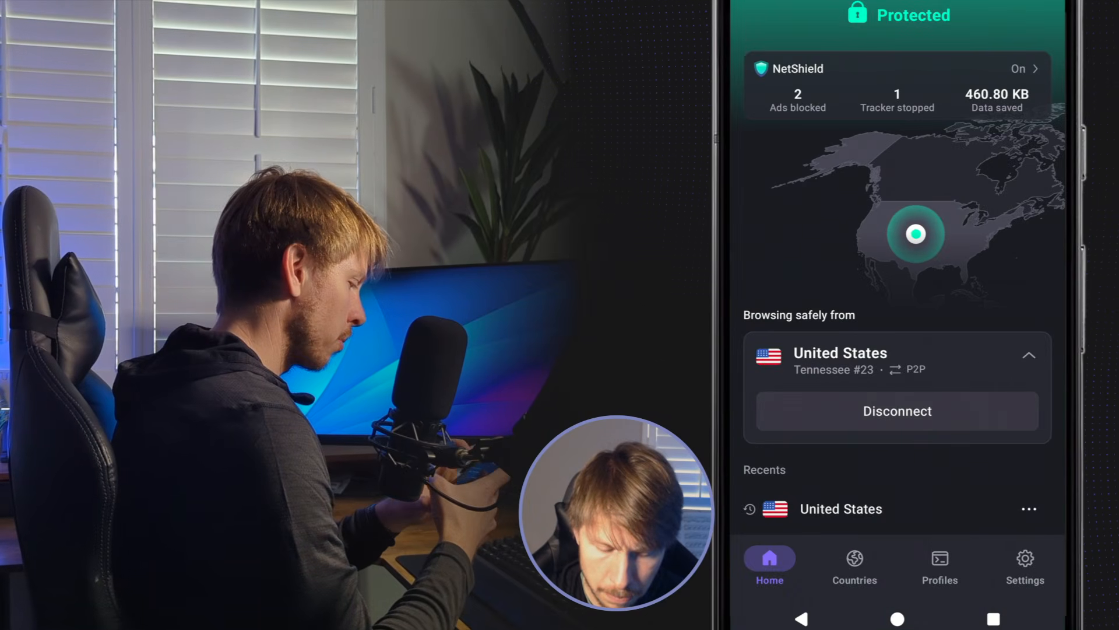
{"action": "left_click_drag", "start_coordinate": [799, 333], "coordinate": [745, 287]}
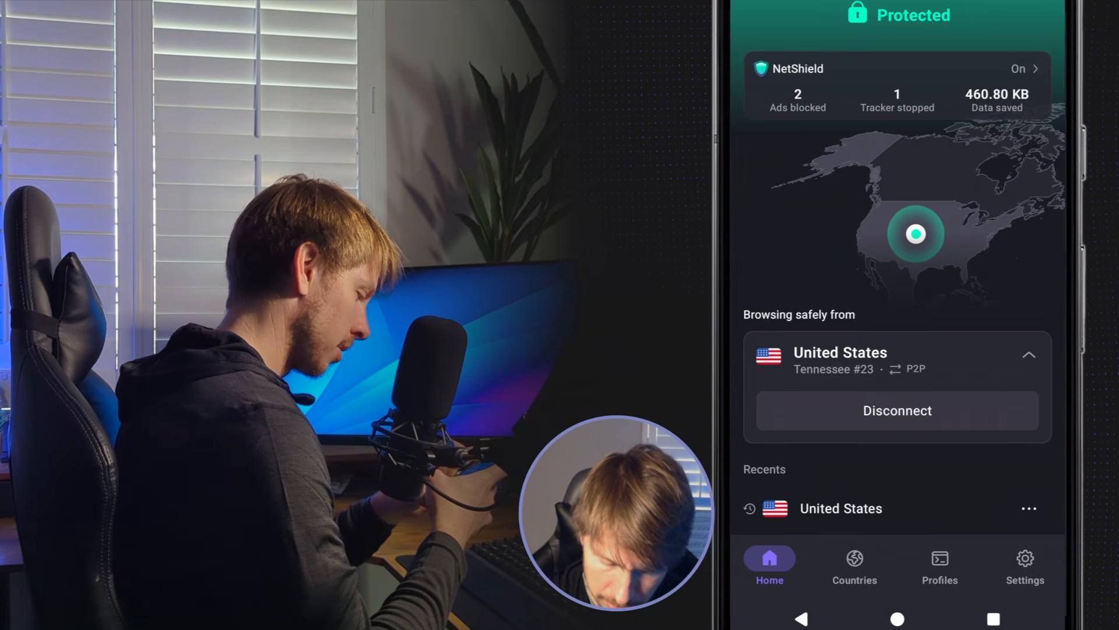
{"action": "left_click", "coordinate": [897, 618]}
{"action": "left_click", "coordinate": [898, 47]}
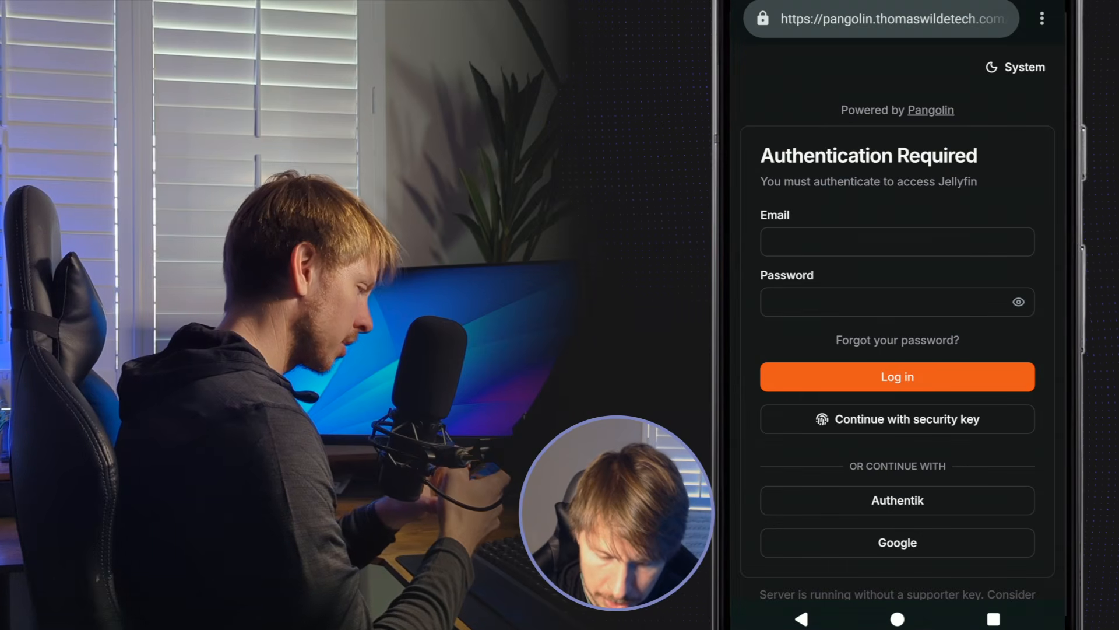
Step: Load media.thomaswildetech.com in the phone's browser to check access from outside the network
{"action": "left_click", "coordinate": [892, 19]}
{"action": "type", "text": "me"}
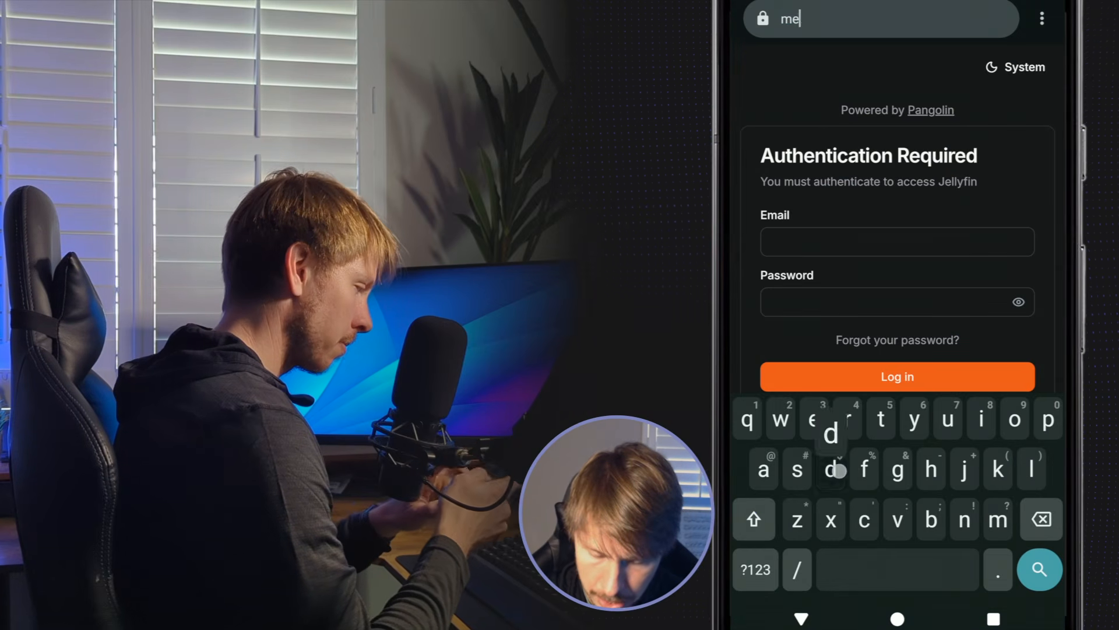
{"action": "type", "text": "dia.th"}
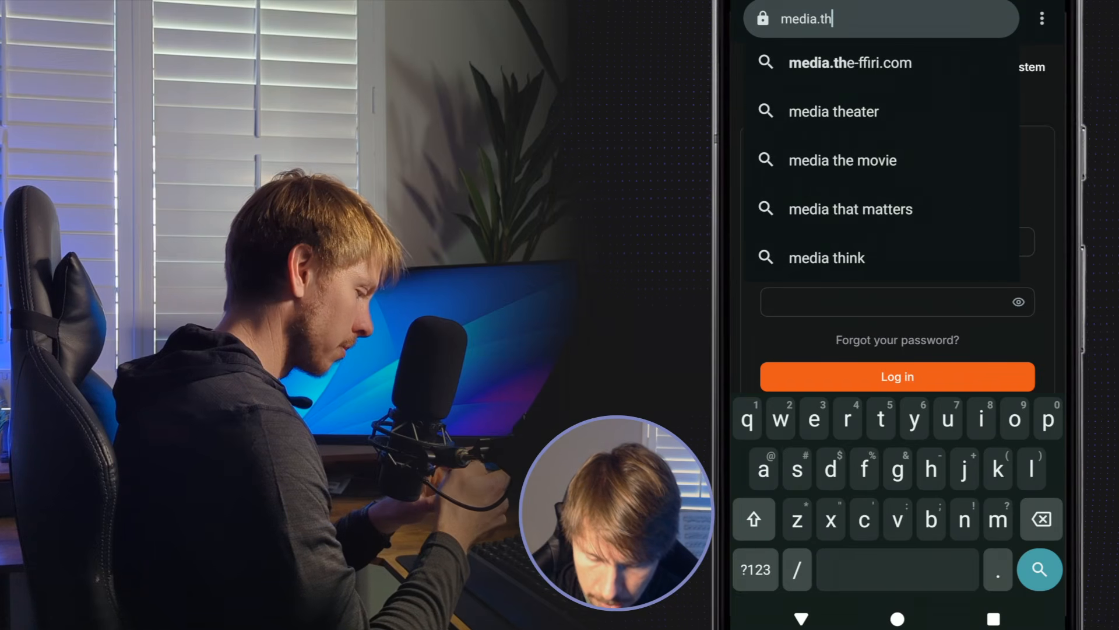
{"action": "type", "text": "omaswildetech.com"}
{"action": "key", "text": "Return"}
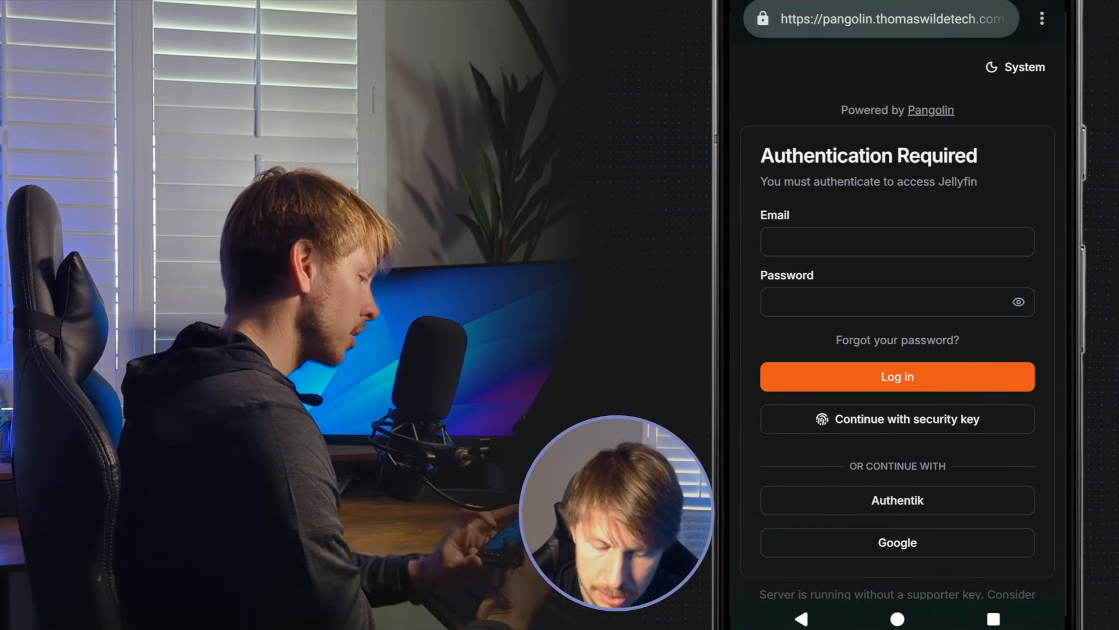
{"action": "mouse_move", "coordinate": [750, 425]}
{"action": "left_mouse_down"}
{"action": "mouse_move", "coordinate": [750, 383]}
{"action": "mouse_move", "coordinate": [744, 429]}
{"action": "left_mouse_up"}
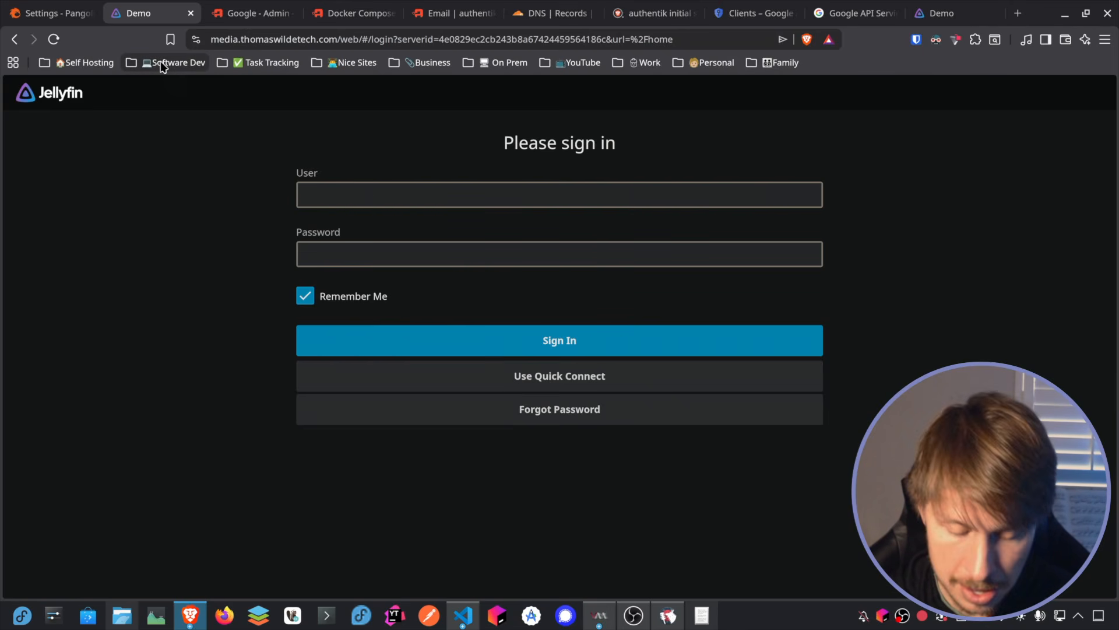
Step: Grant the Family and Media roles access in the Jellyfin resource's authentication settings in Pangolin
{"action": "left_click", "coordinate": [64, 18]}
{"action": "scroll", "coordinate": [400, 254], "scroll_direction": "down", "scroll_amount": 1}
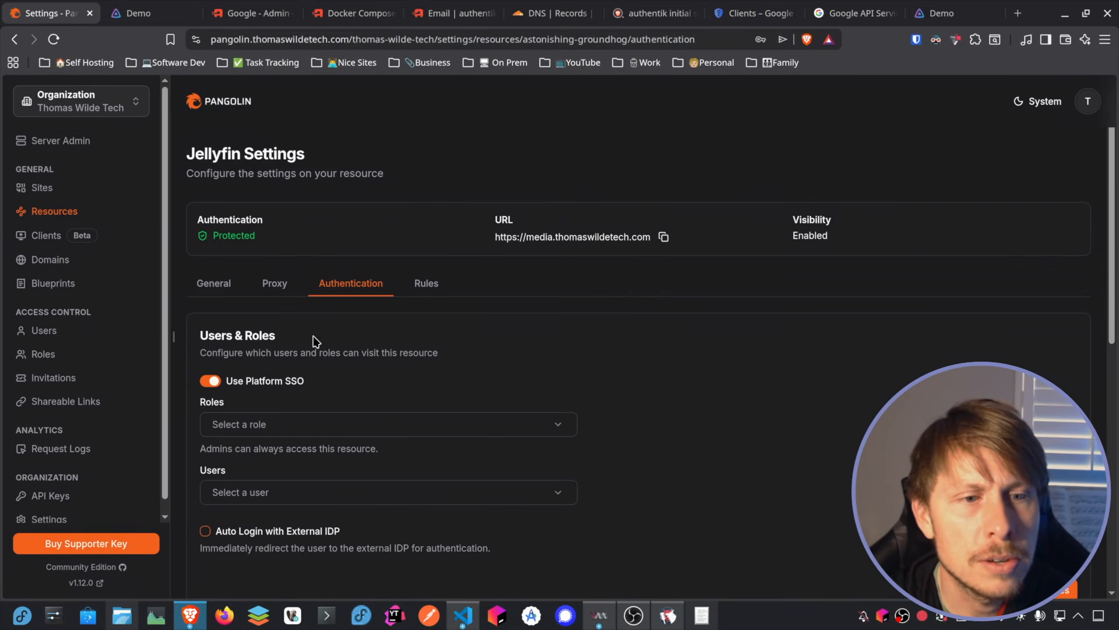
{"action": "scroll", "coordinate": [386, 333], "scroll_direction": "down", "scroll_amount": 2}
{"action": "left_click", "coordinate": [387, 334]}
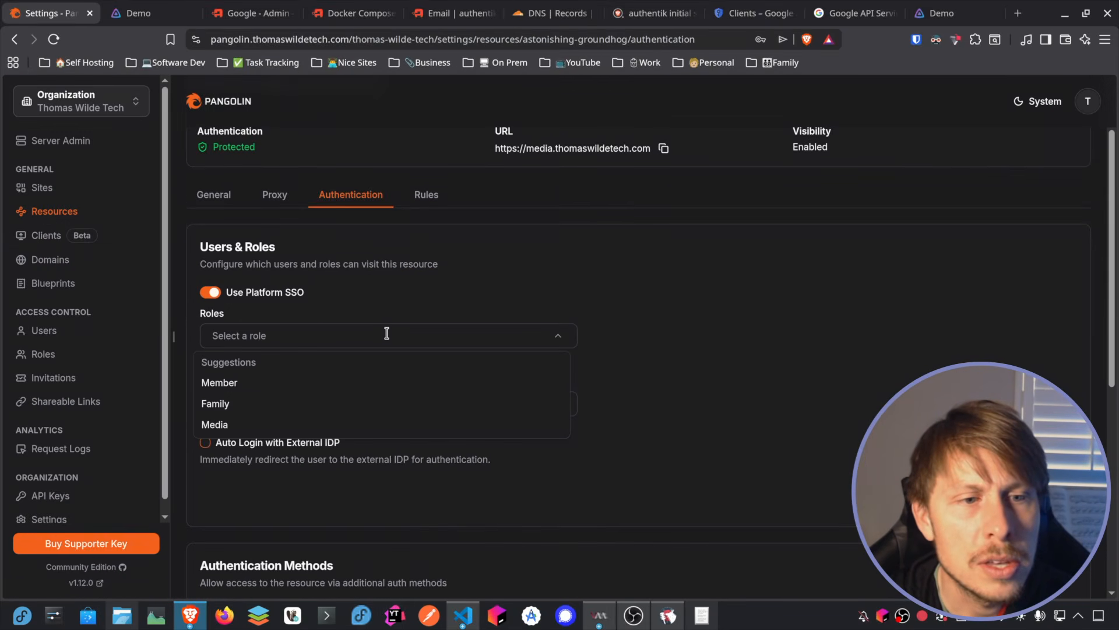
{"action": "left_click", "coordinate": [228, 407]}
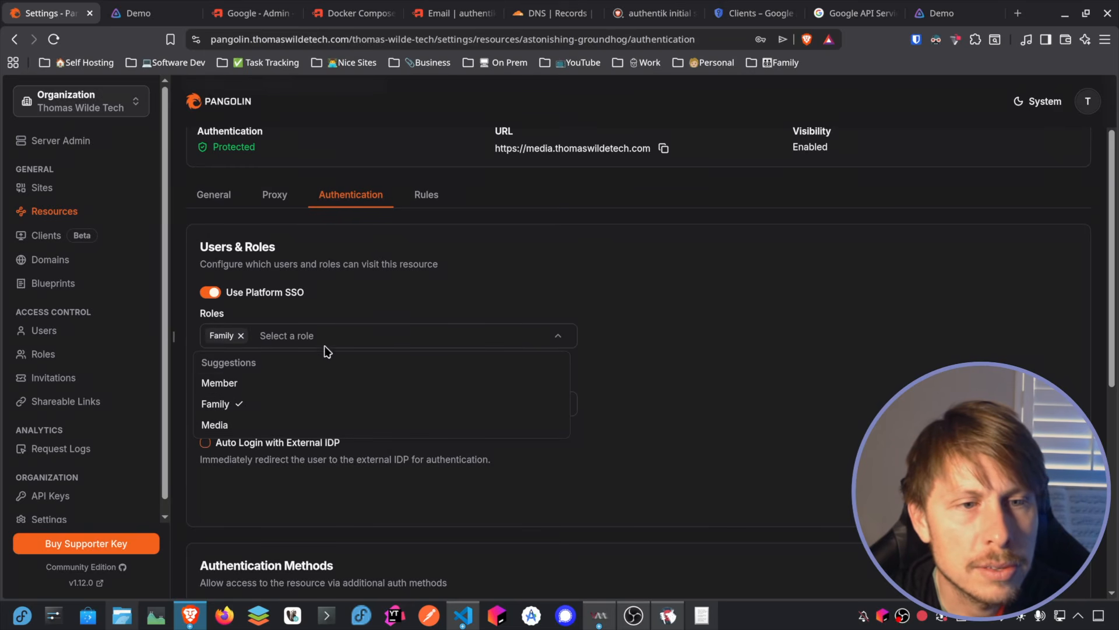
{"action": "left_click", "coordinate": [228, 428]}
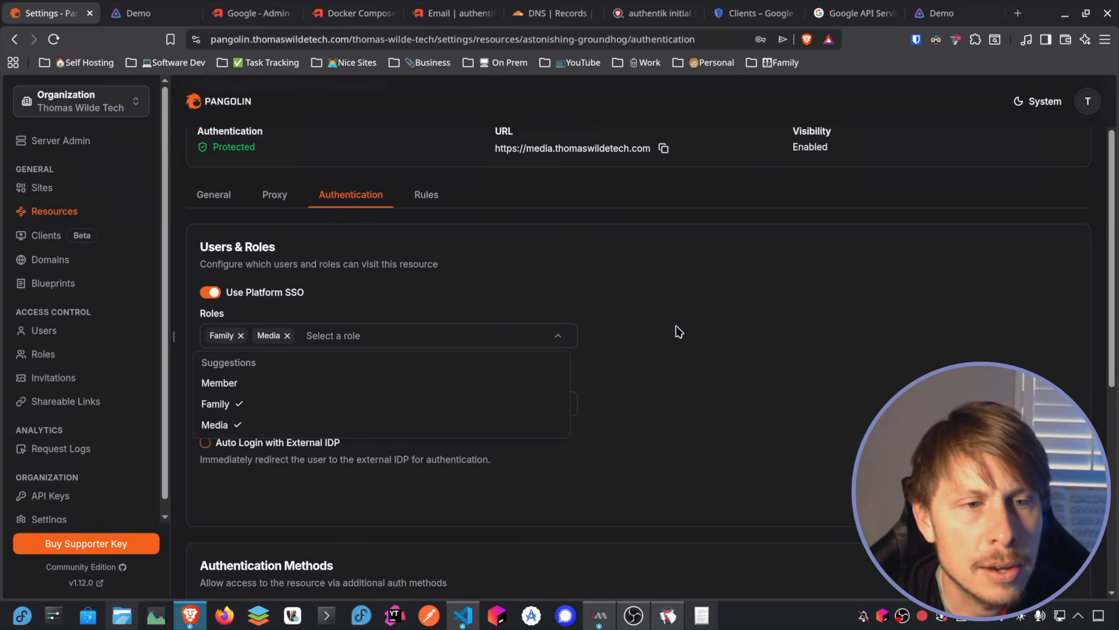
{"action": "left_click", "coordinate": [690, 337]}
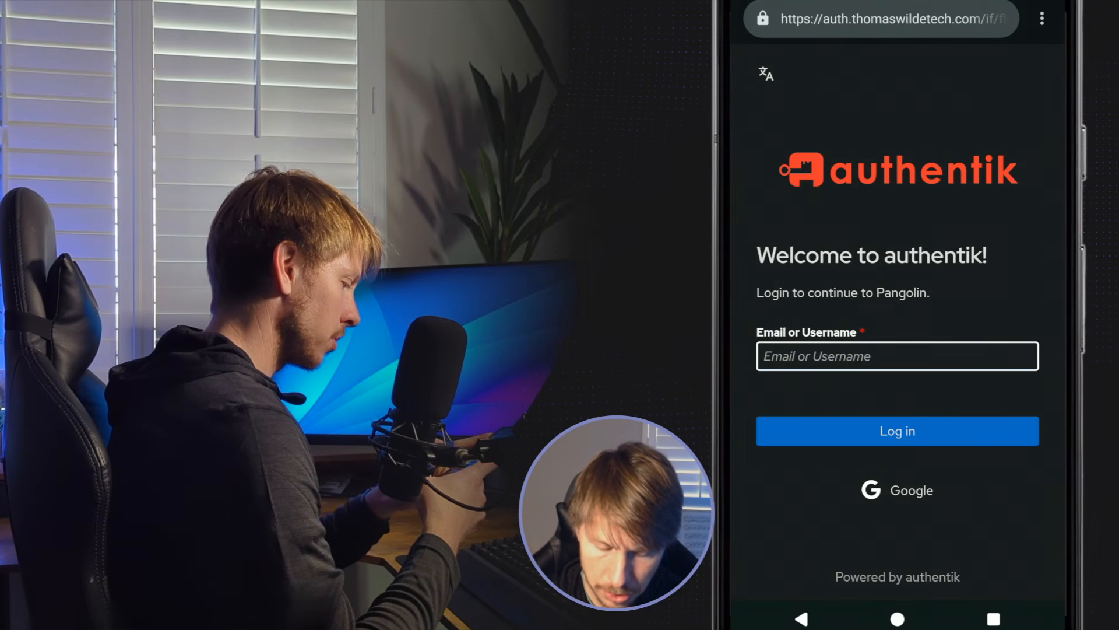
Step: Try to log in to authentik on the phone with the first test account's username and password
{"action": "left_click", "coordinate": [898, 357]}
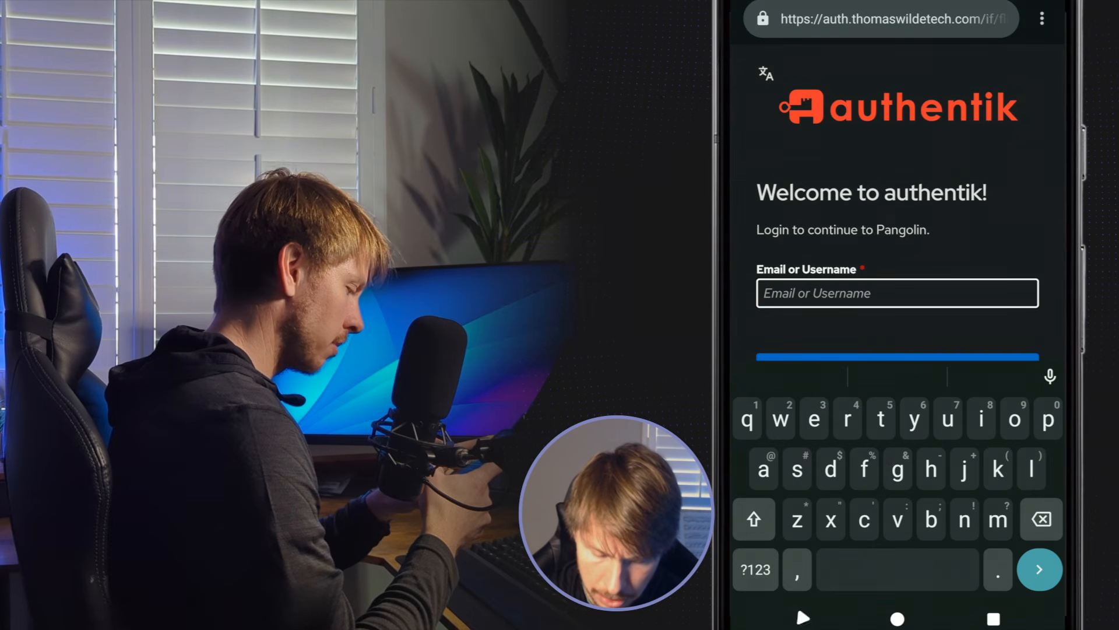
{"action": "type", "text": "jim"}
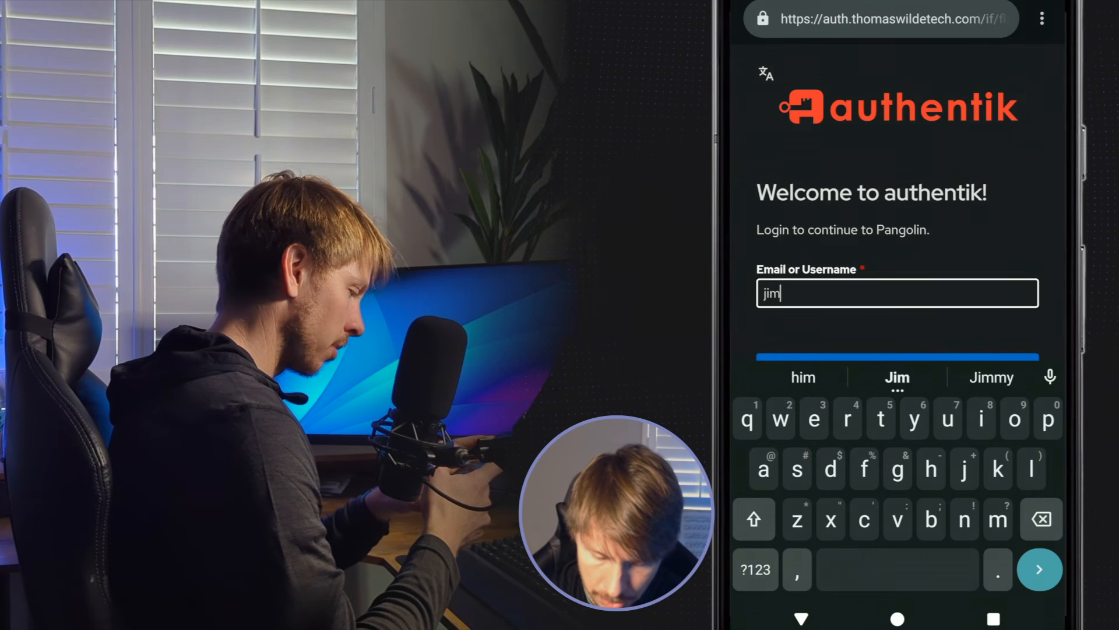
{"action": "scroll", "coordinate": [753, 147], "scroll_direction": "down", "scroll_amount": 2}
{"action": "left_click", "coordinate": [898, 252]}
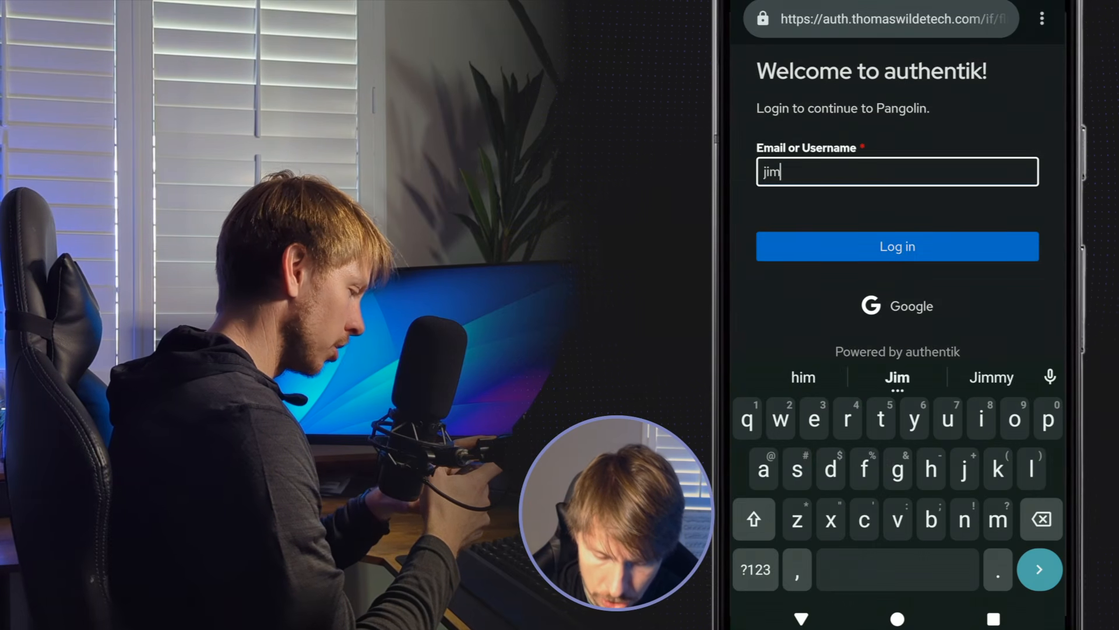
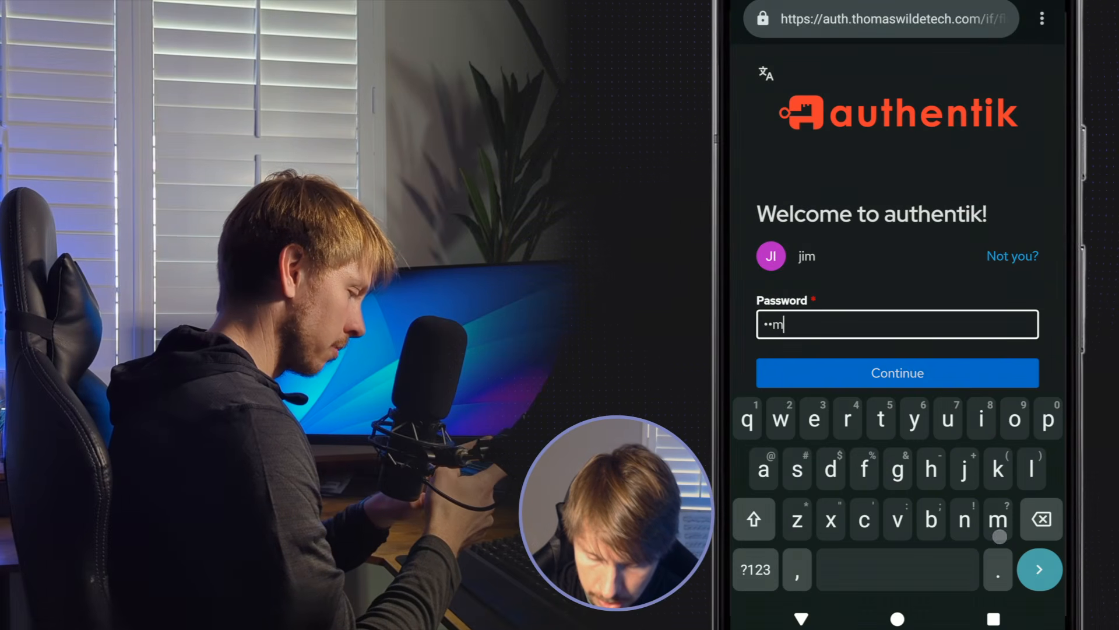
{"action": "key", "text": "Return"}
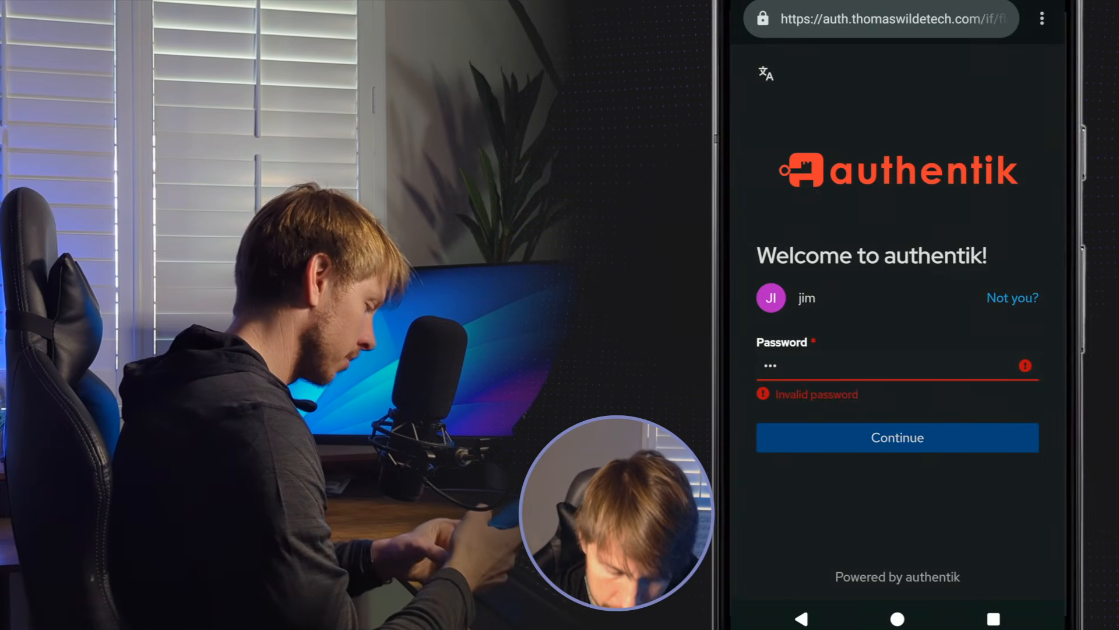
Step: Switch to a different authentik account and log in with its username and password
{"action": "left_click", "coordinate": [1013, 298]}
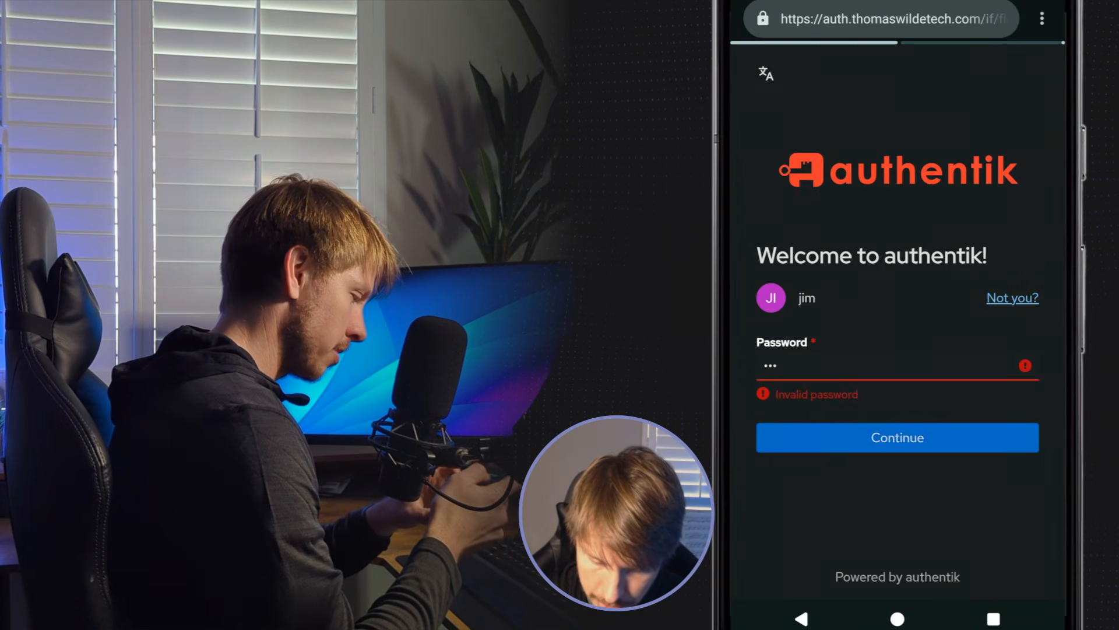
{"action": "left_click", "coordinate": [898, 355]}
{"action": "key", "text": "Return"}
{"action": "key", "text": "Return"}
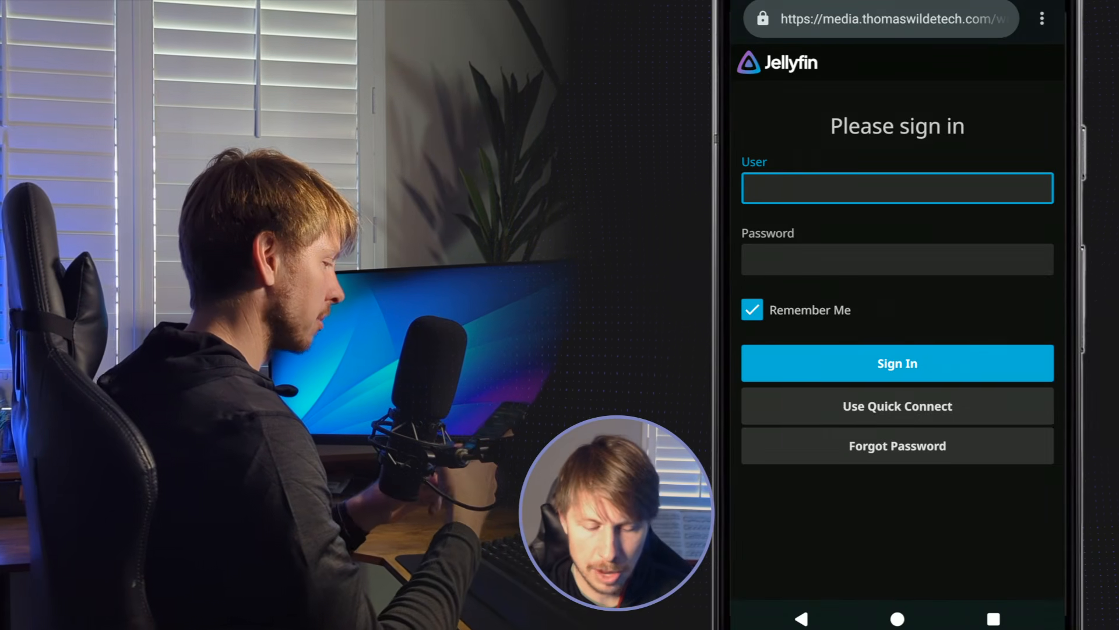
Step: Sign in to Jellyfin on the phone with the account's username and password
{"action": "left_click", "coordinate": [897, 189]}
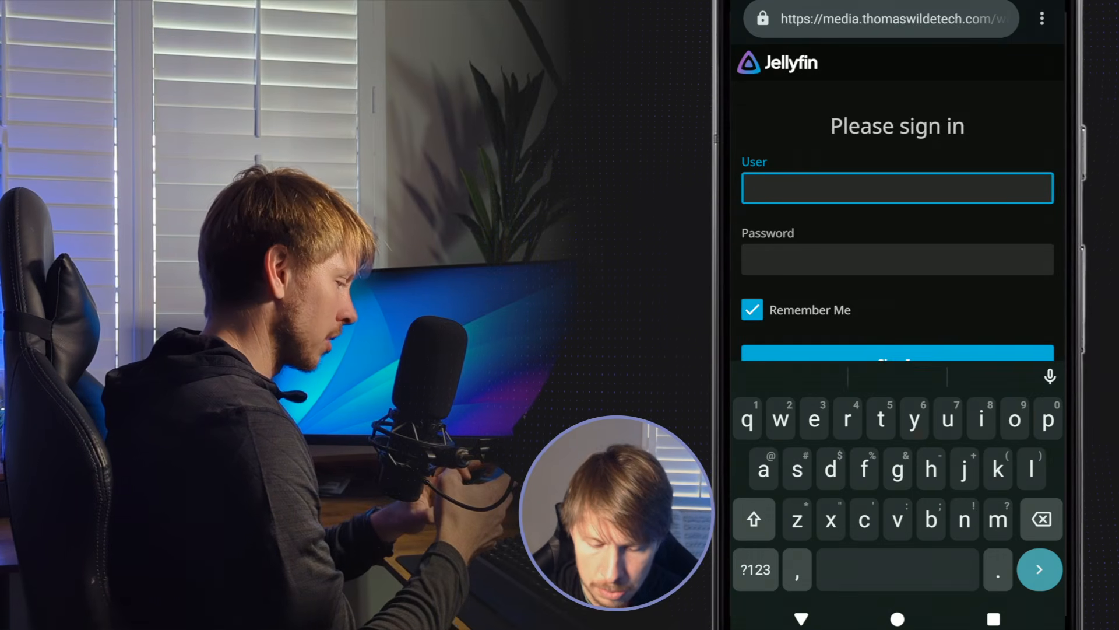
{"action": "type", "text": "thomas"}
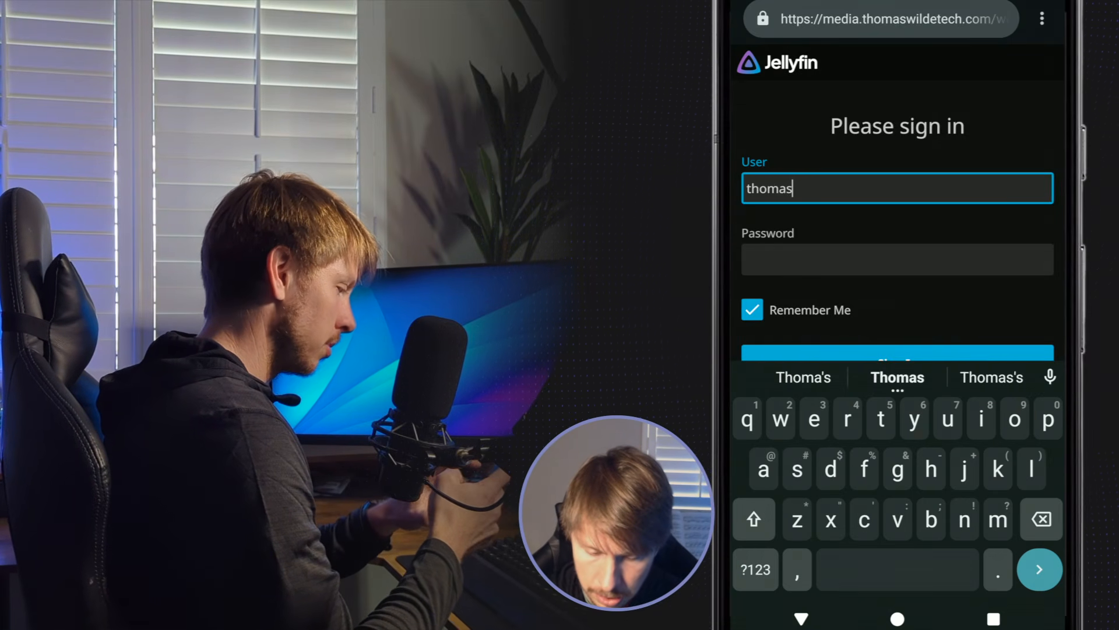
{"action": "left_click", "coordinate": [787, 262]}
{"action": "type", "text": "••••••w"}
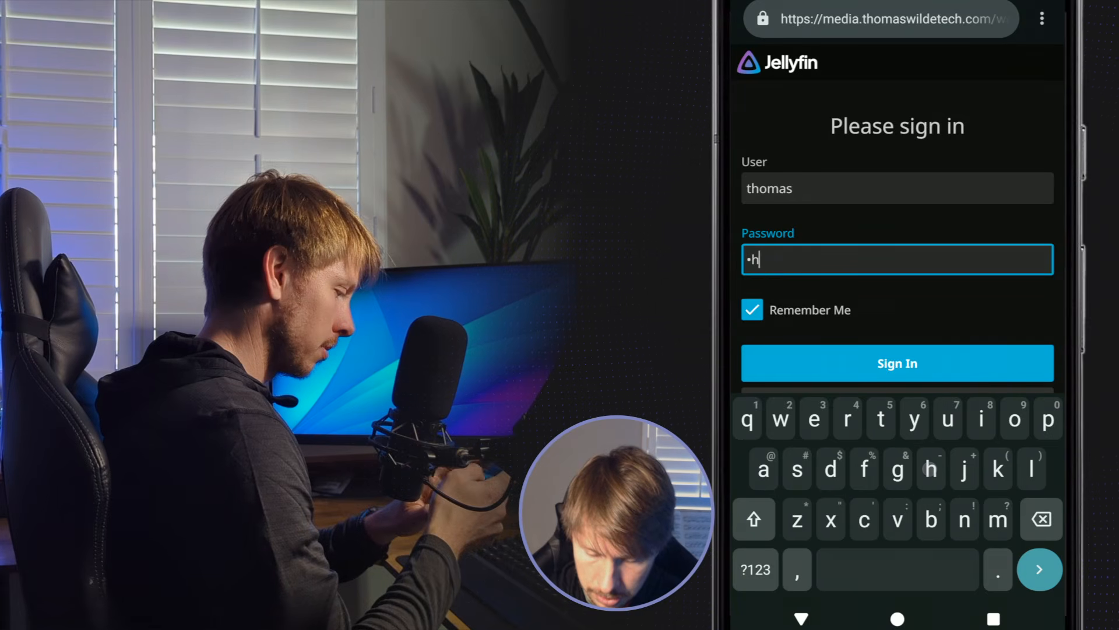
{"action": "type", "text": "•••e"}
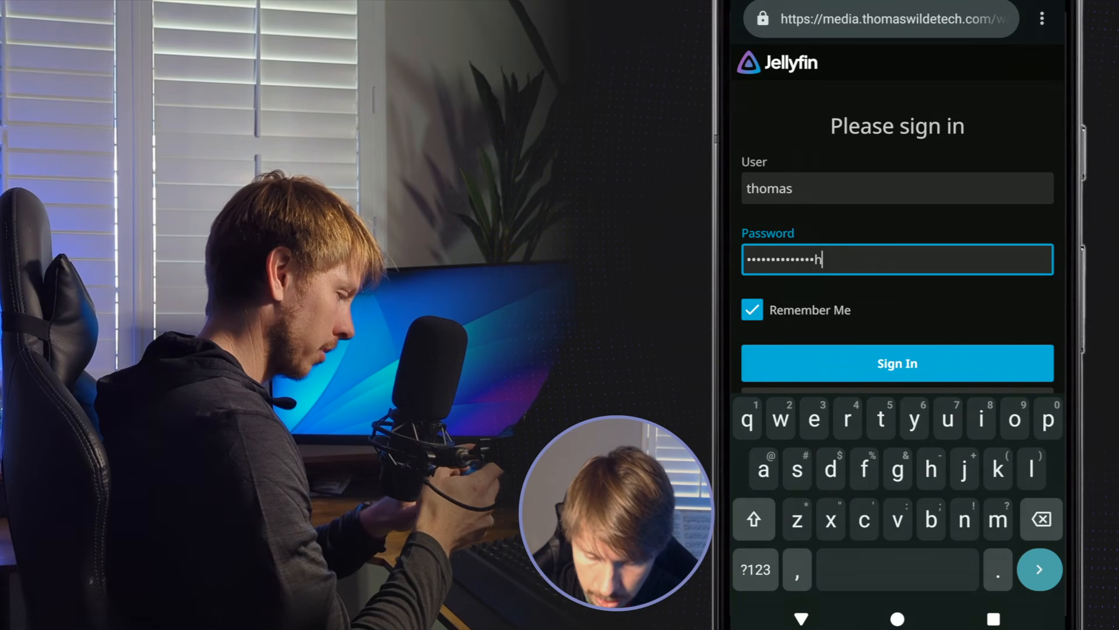
{"action": "type", "text": "•••h"}
{"action": "key", "text": "Return"}
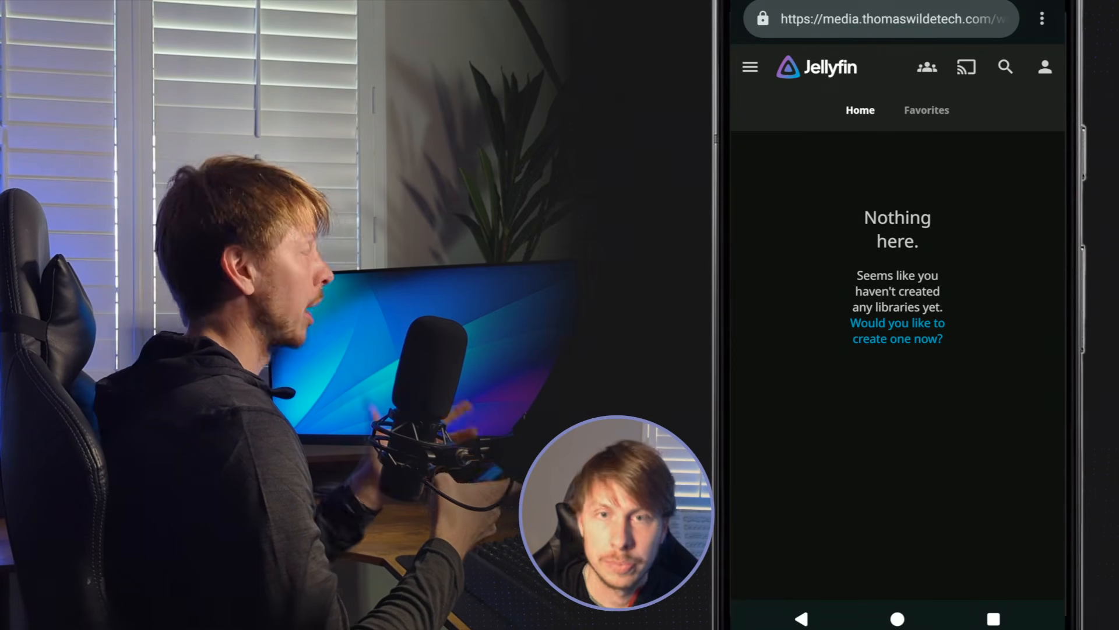
{"action": "left_click", "coordinate": [898, 619]}
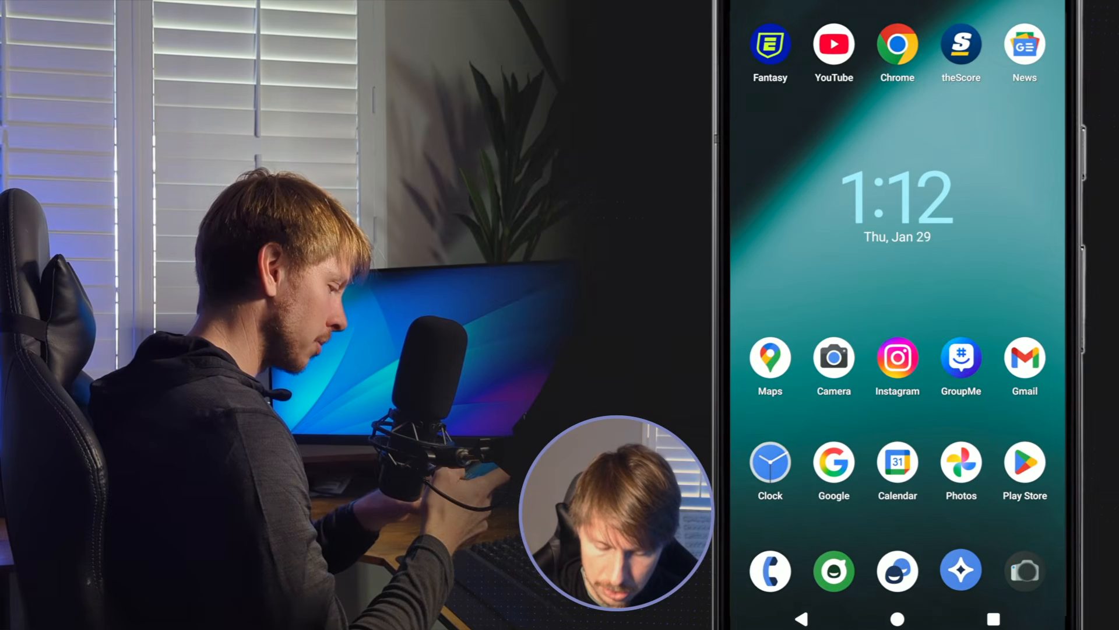
{"action": "left_click", "coordinate": [795, 249]}
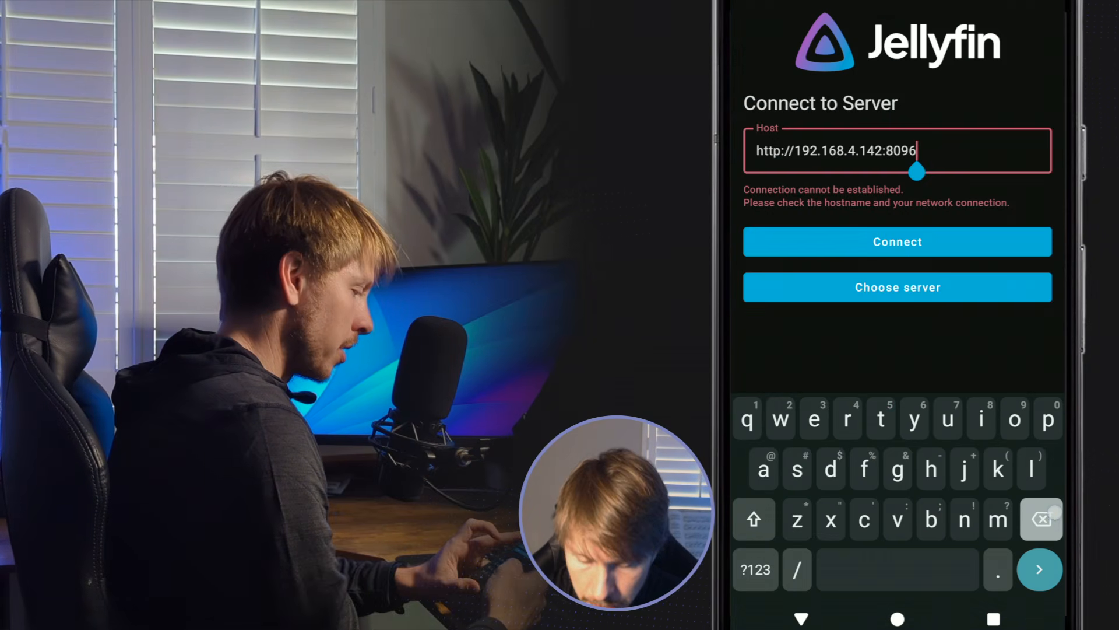
{"action": "key", "text": "BackSpace"}
{"action": "key", "text": "BackSpace"}
{"action": "key", "text": "BackSpace"}
{"action": "key", "text": "BackSpace"}
{"action": "key", "text": "BackSpace"}
{"action": "key", "text": "BackSpace"}
{"action": "key", "text": "BackSpace"}
{"action": "key", "text": "BackSpace"}
{"action": "key", "text": "BackSpace"}
{"action": "key", "text": "BackSpace"}
{"action": "key", "text": "BackSpace"}
{"action": "key", "text": "BackSpace"}
{"action": "key", "text": "BackSpace"}
{"action": "key", "text": "BackSpace"}
{"action": "key", "text": "BackSpace"}
{"action": "key", "text": "BackSpace"}
{"action": "key", "text": "BackSpace"}
{"action": "key", "text": "BackSpace"}
{"action": "key", "text": "BackSpace"}
{"action": "key", "text": "BackSpace"}
{"action": "key", "text": "BackSpace"}
{"action": "key", "text": "BackSpace"}
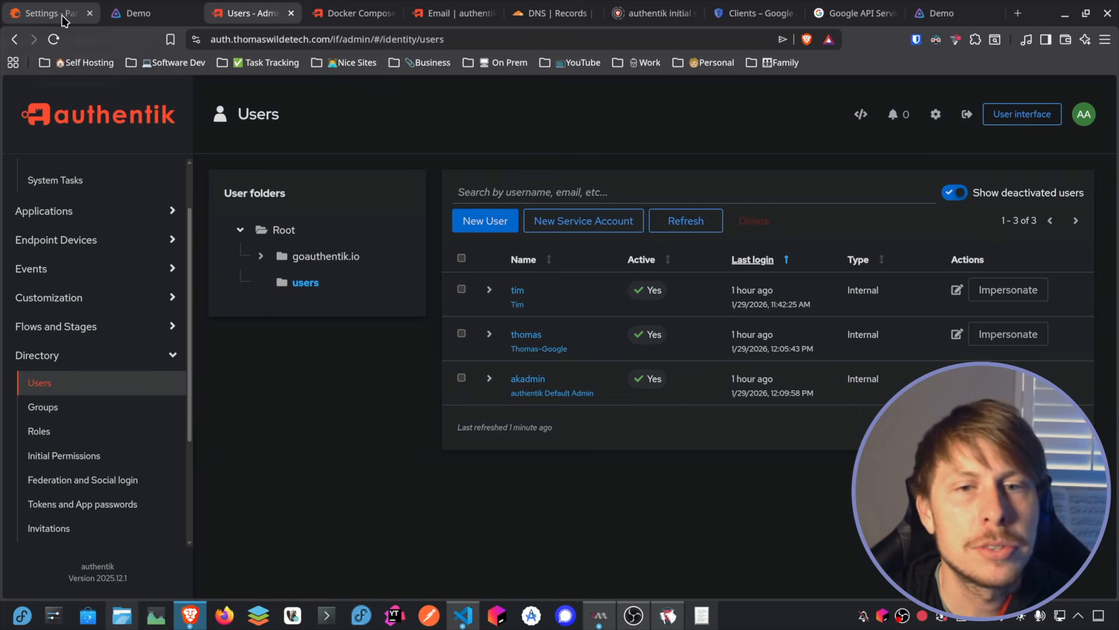
Step: Enable rules for the Jellyfin resource in Pangolin and review the available rule actions
{"action": "left_click", "coordinate": [63, 17]}
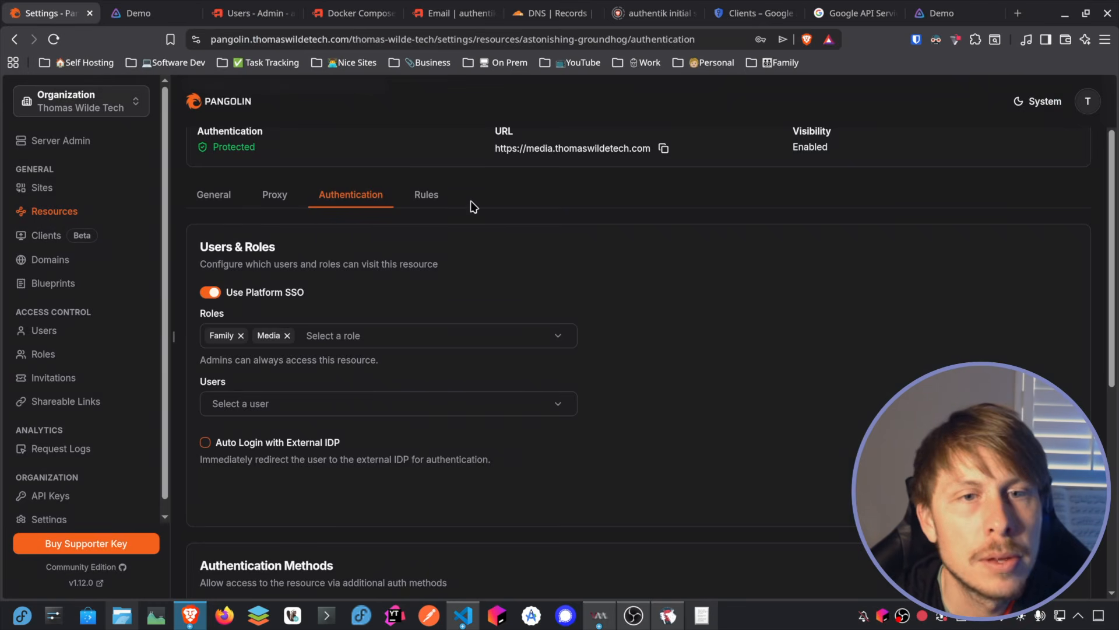
{"action": "left_click", "coordinate": [425, 198]}
{"action": "left_click", "coordinate": [390, 384]}
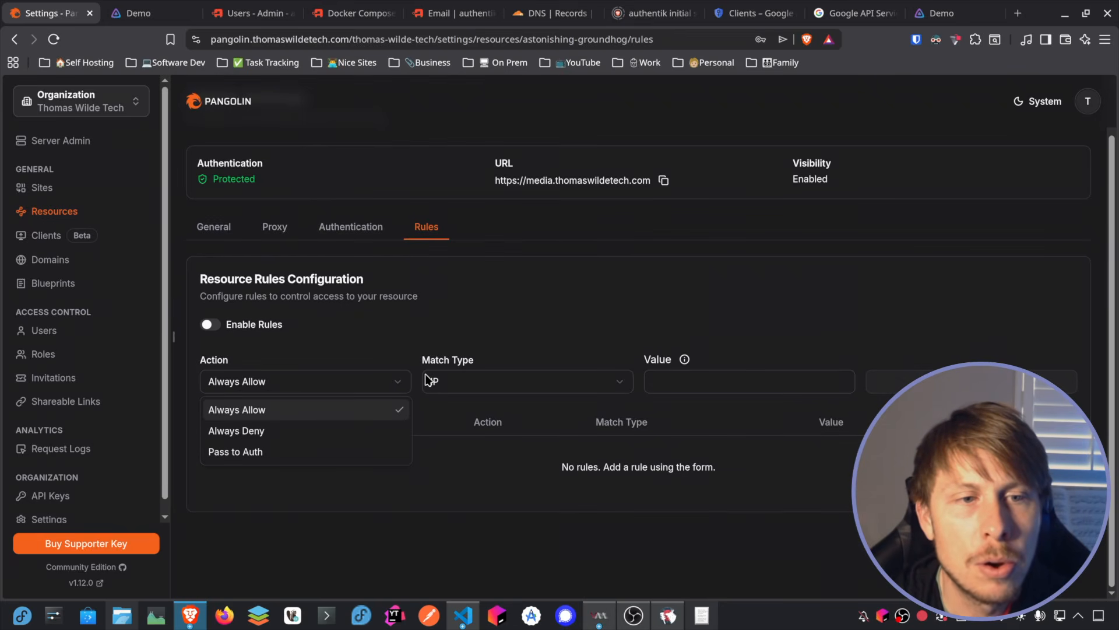
{"action": "left_click", "coordinate": [309, 336]}
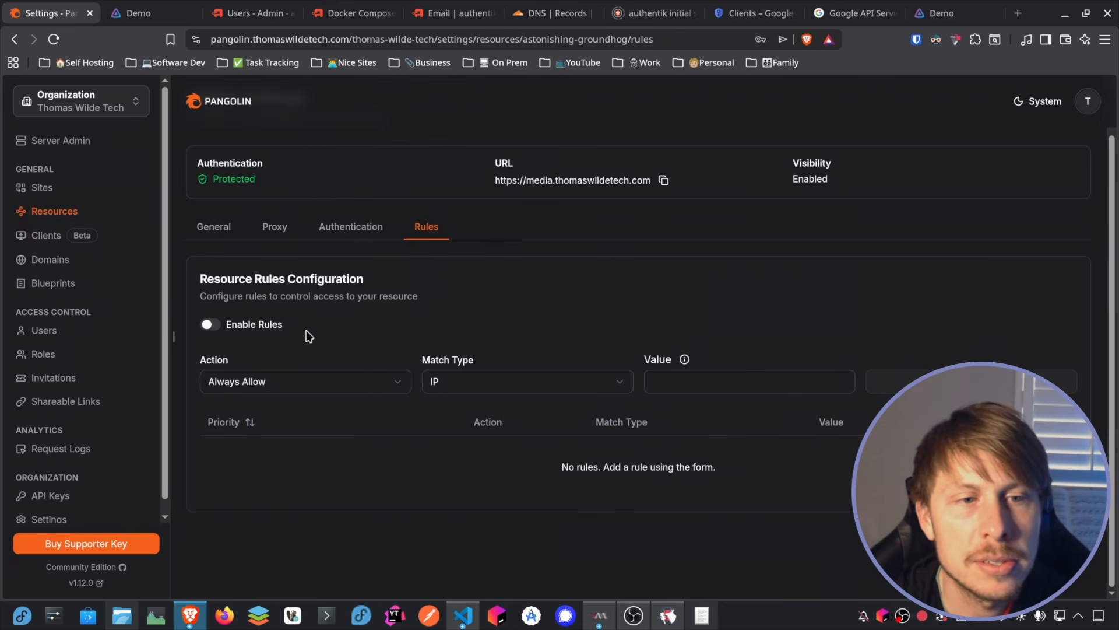
{"action": "left_click", "coordinate": [403, 390]}
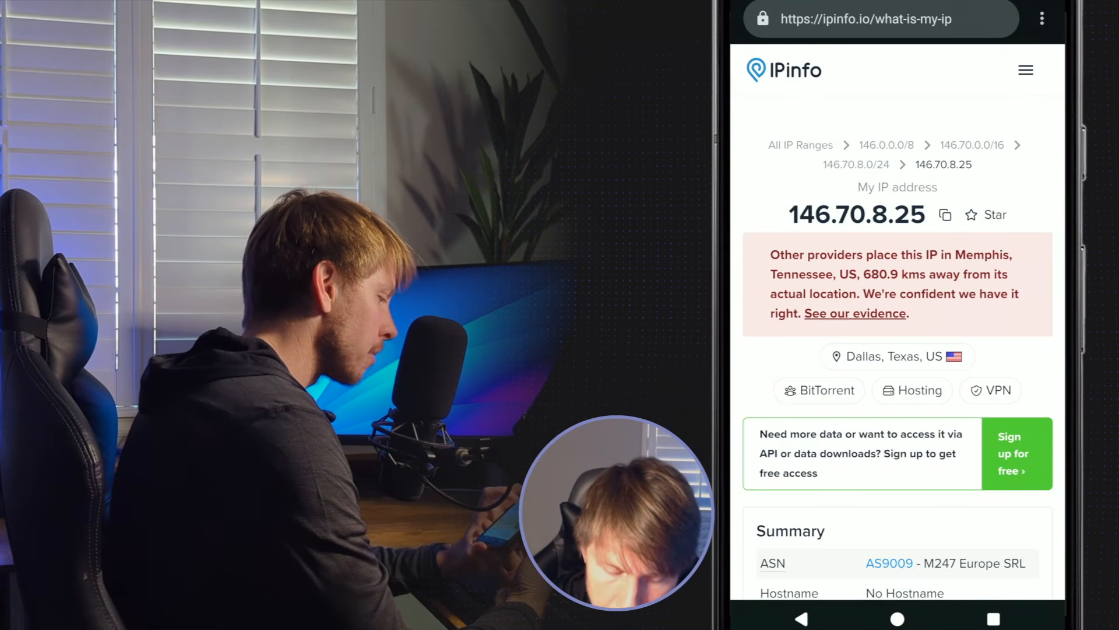
Step: Examine the phone's public IP address details on IPinfo, and return to the Pangolin resource rules
{"action": "scroll", "coordinate": [762, 277], "scroll_direction": "down", "scroll_amount": 2}
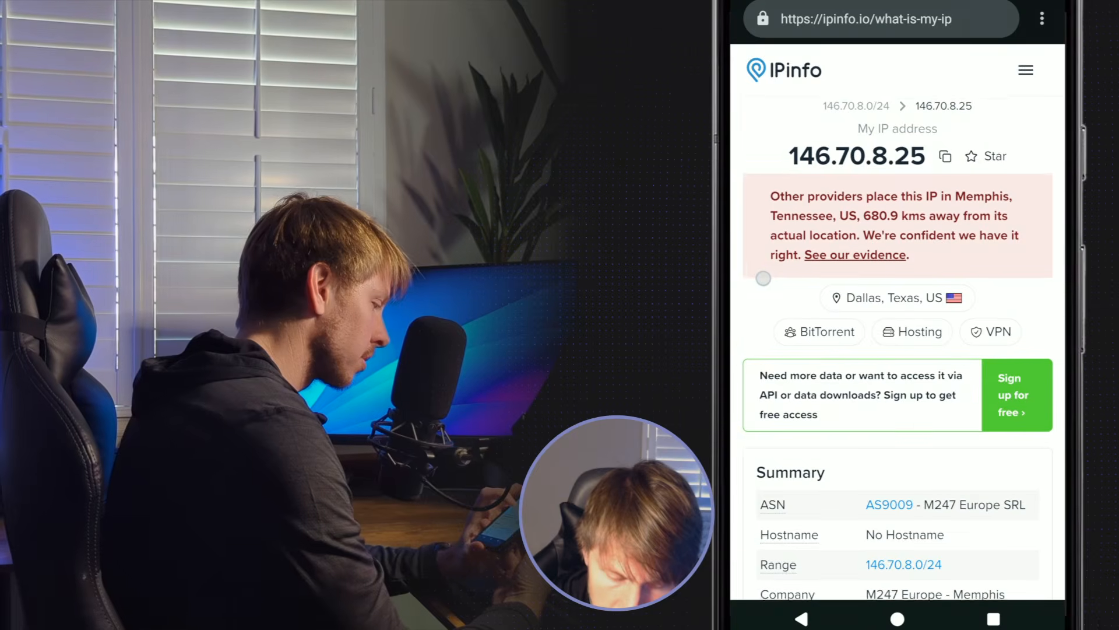
{"action": "scroll", "coordinate": [745, 320], "scroll_direction": "down", "scroll_amount": 3}
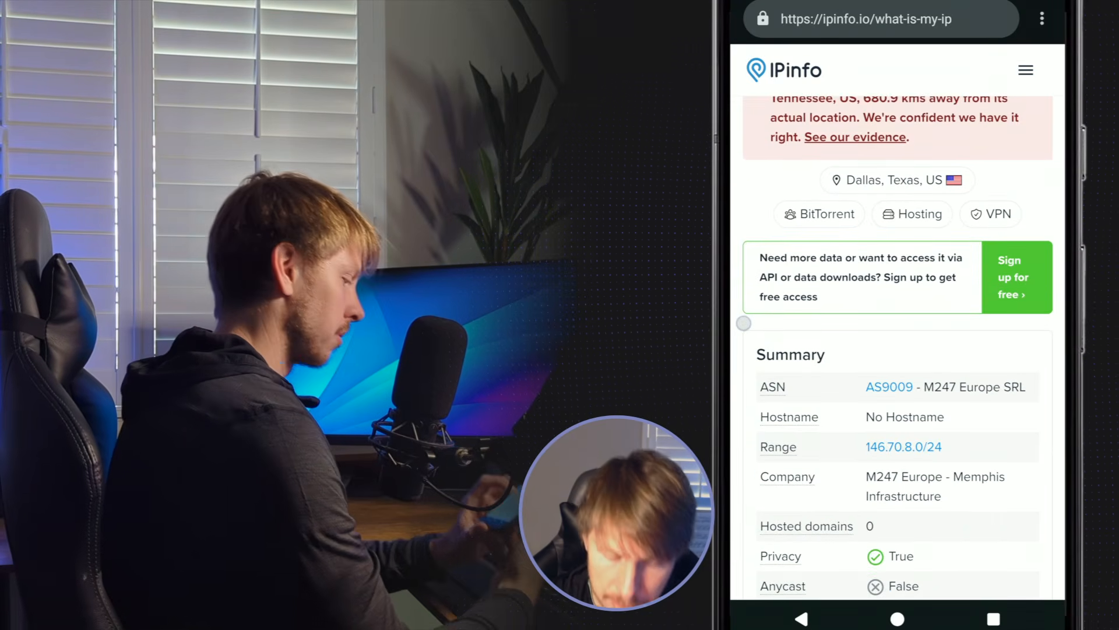
{"action": "scroll", "coordinate": [746, 319], "scroll_direction": "up", "scroll_amount": 1}
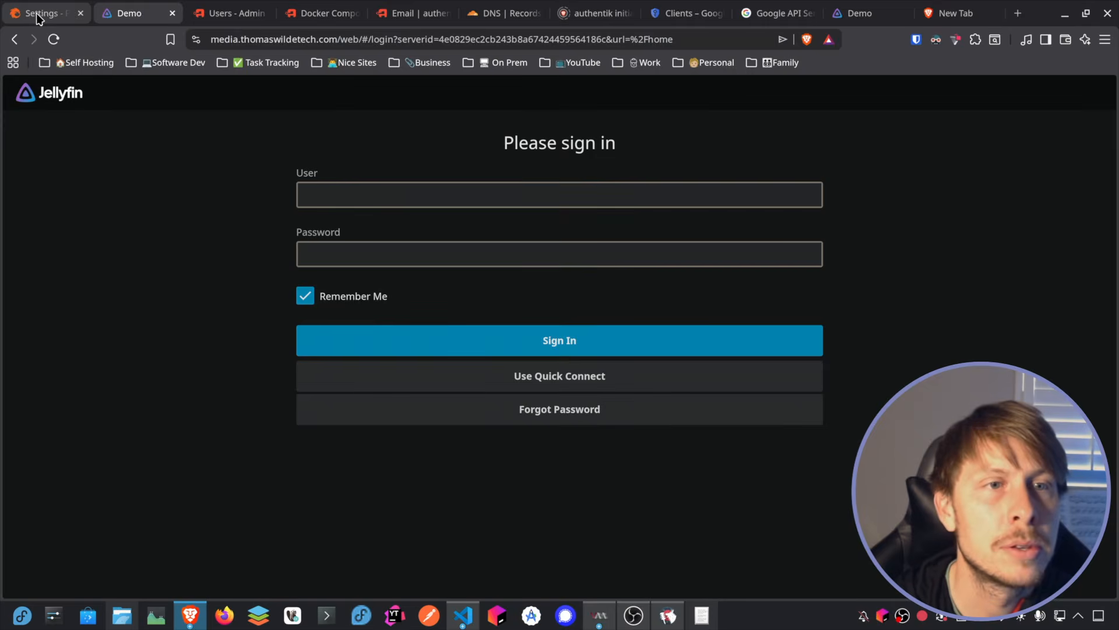
{"action": "left_click", "coordinate": [37, 16]}
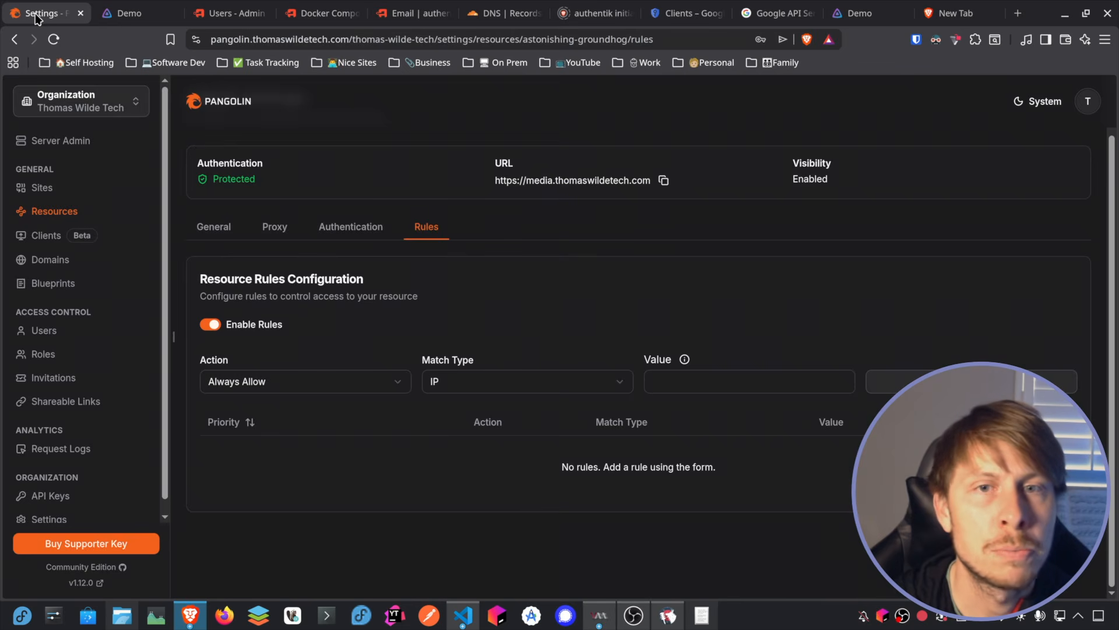
Step: Enter the phone's public IP address as the value of an Always Allow rule with match type IP for the Jellyfin resource
{"action": "left_click", "coordinate": [701, 385]}
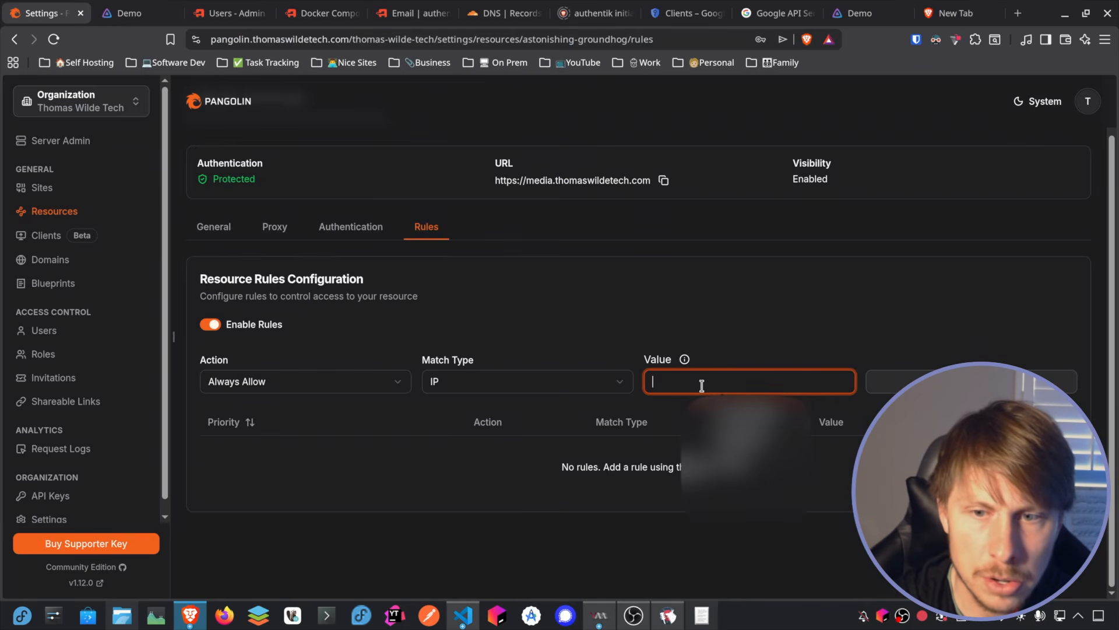
{"action": "type", "text": "146.70.8.25"}
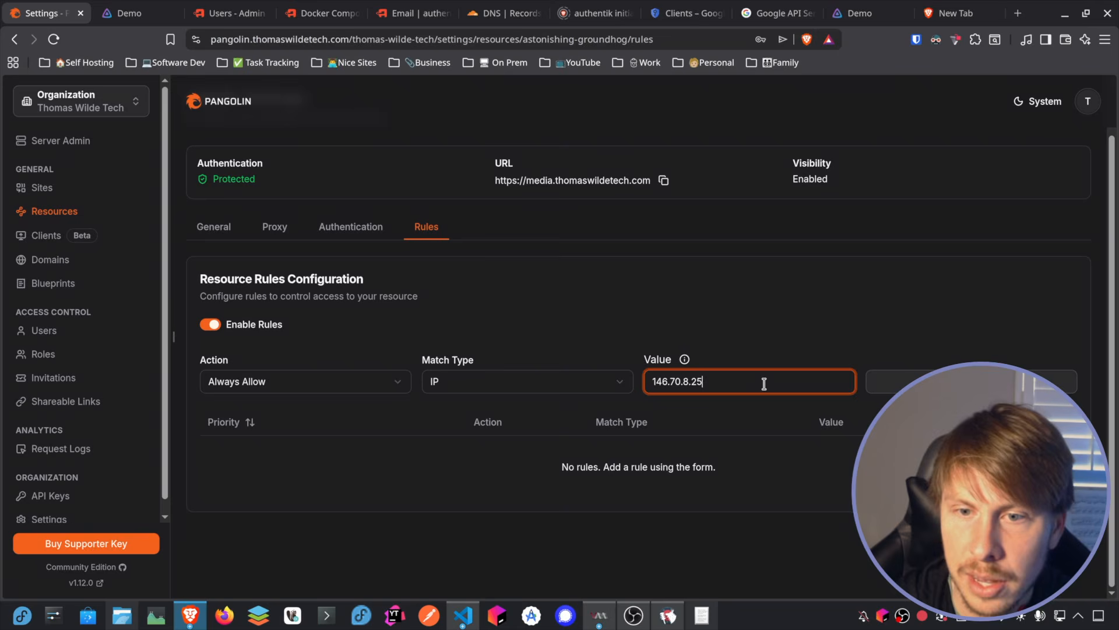
{"action": "key", "text": "Return"}
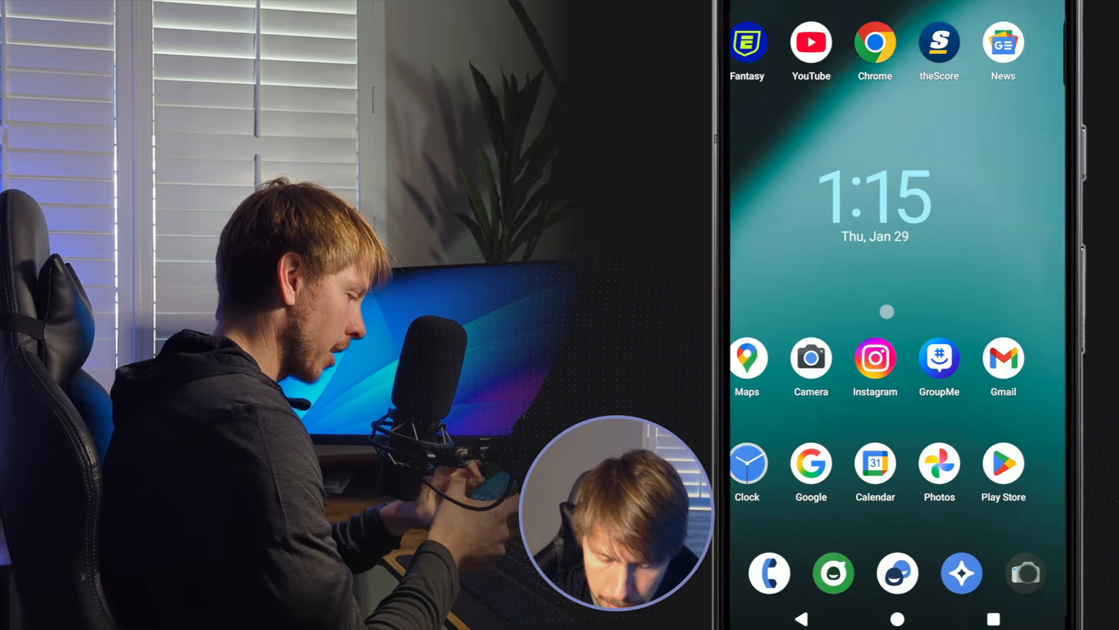
{"action": "left_click_drag", "start_coordinate": [887, 311], "coordinate": [775, 314]}
{"action": "left_click", "coordinate": [1025, 356]}
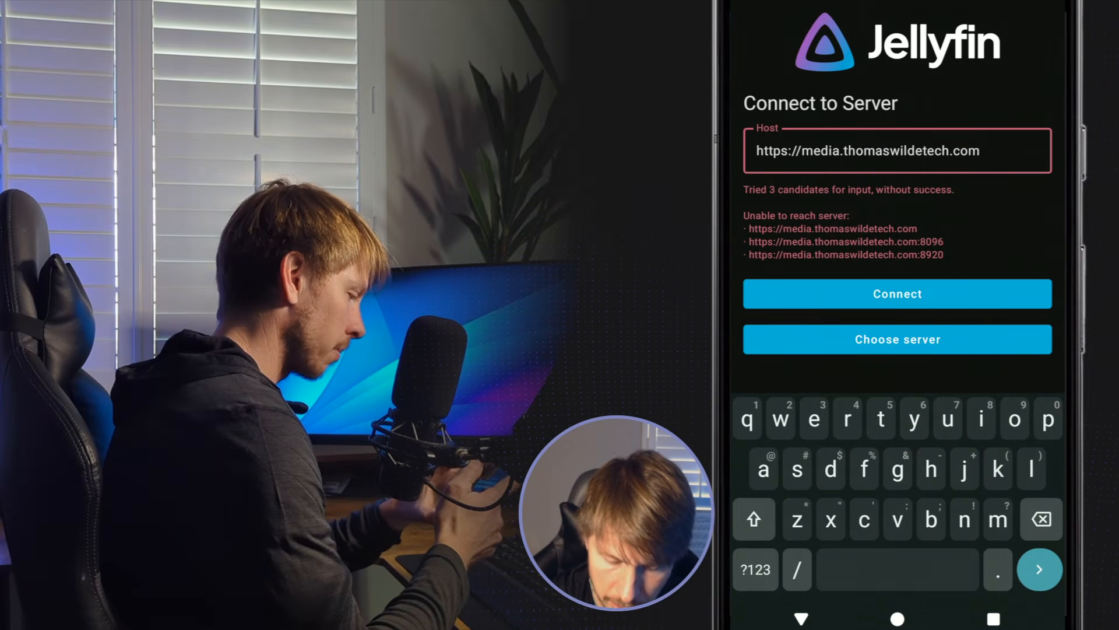
{"action": "left_click", "coordinate": [898, 294]}
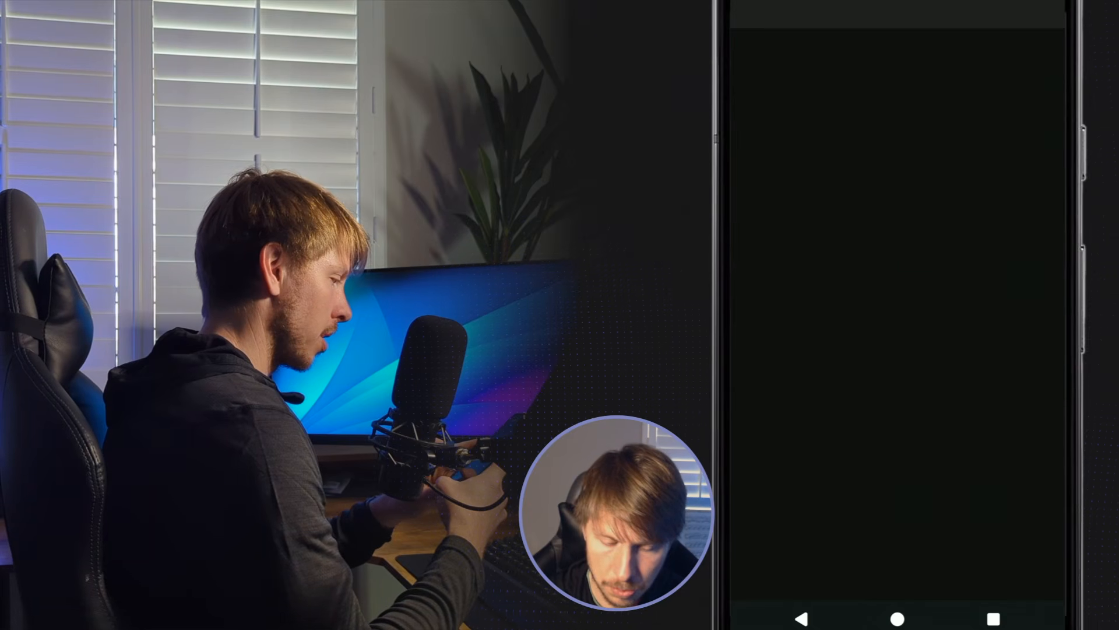
Step: Sign in to the Jellyfin app with the account's username and password, with Remember Me turned off
{"action": "left_click", "coordinate": [787, 133]}
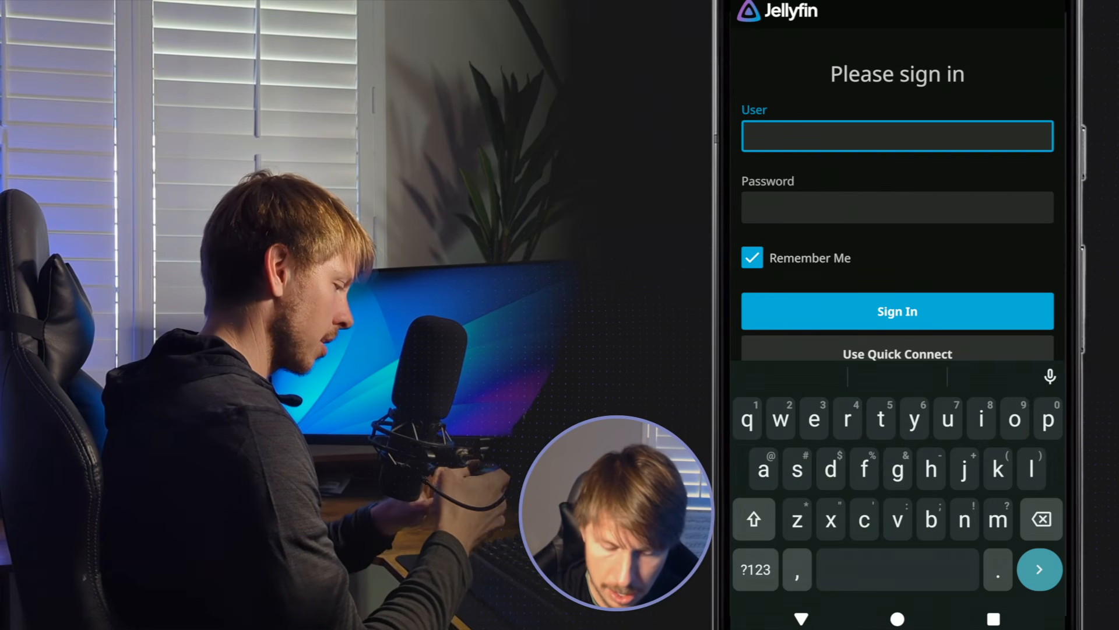
{"action": "type", "text": "thomas"}
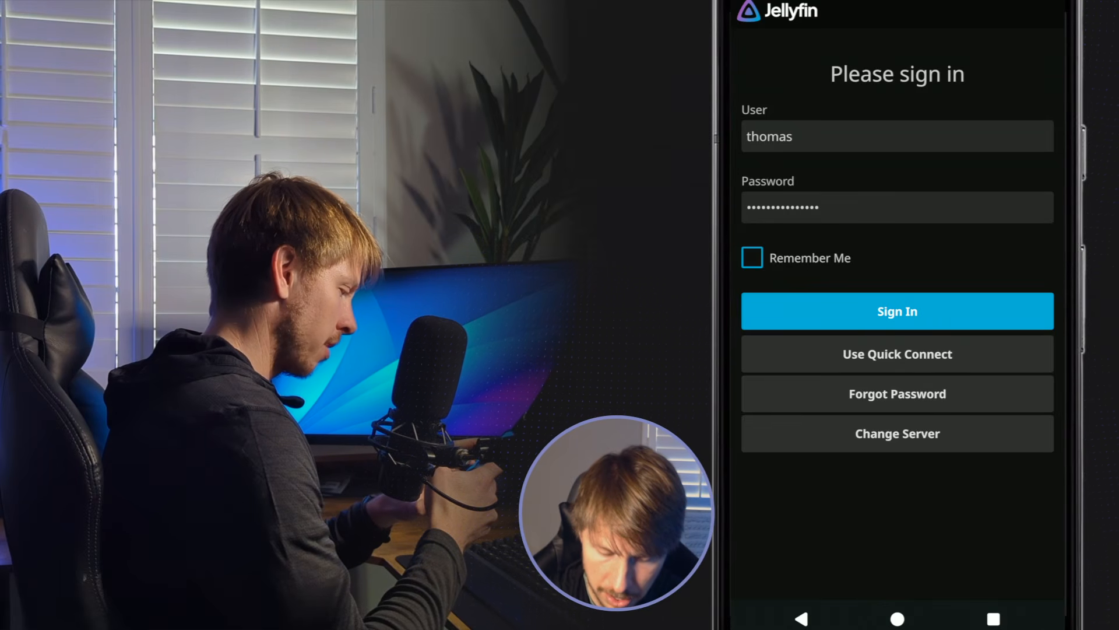
{"action": "left_click", "coordinate": [898, 311]}
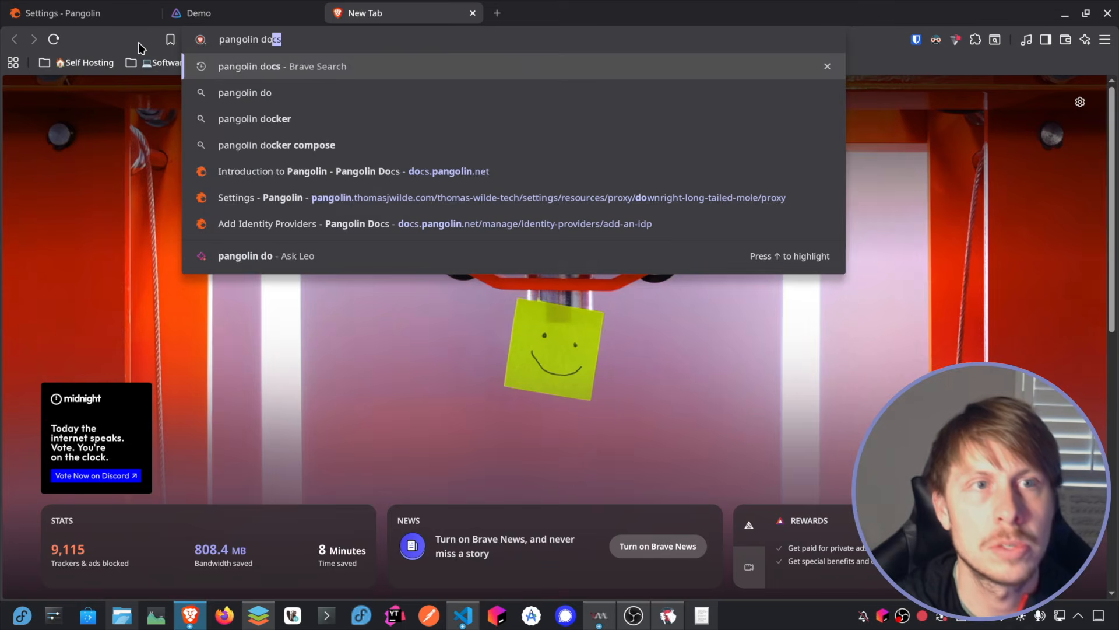
Step: Search the web for pangolin docs and open the documentation's Integration API page
{"action": "key", "text": "Return"}
{"action": "left_click", "coordinate": [297, 412]}
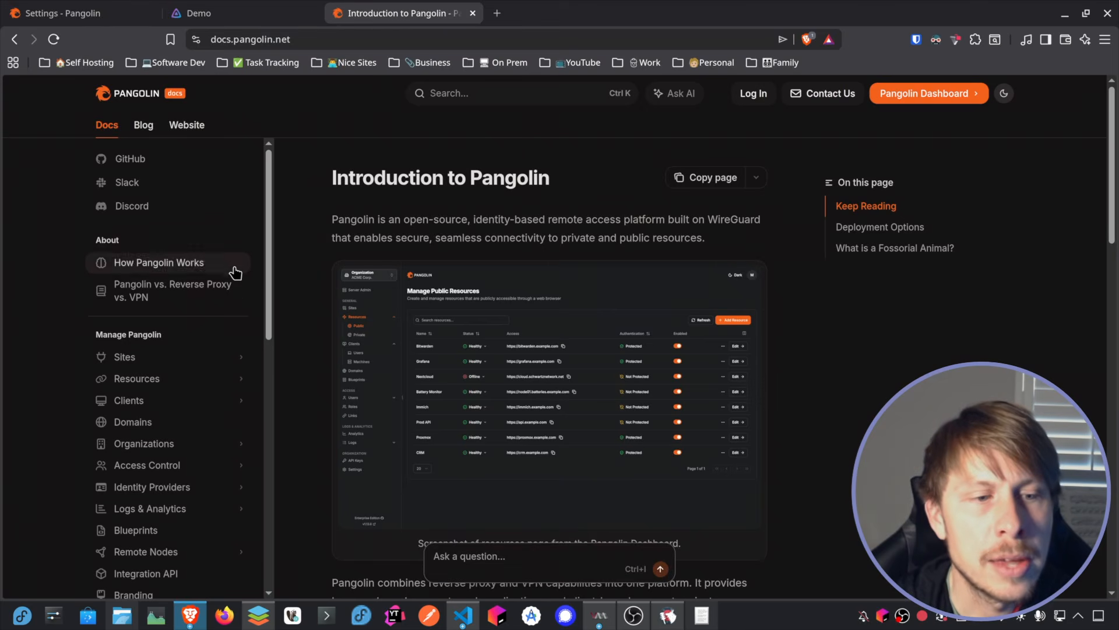
{"action": "scroll", "coordinate": [232, 270], "scroll_direction": "down", "scroll_amount": 2}
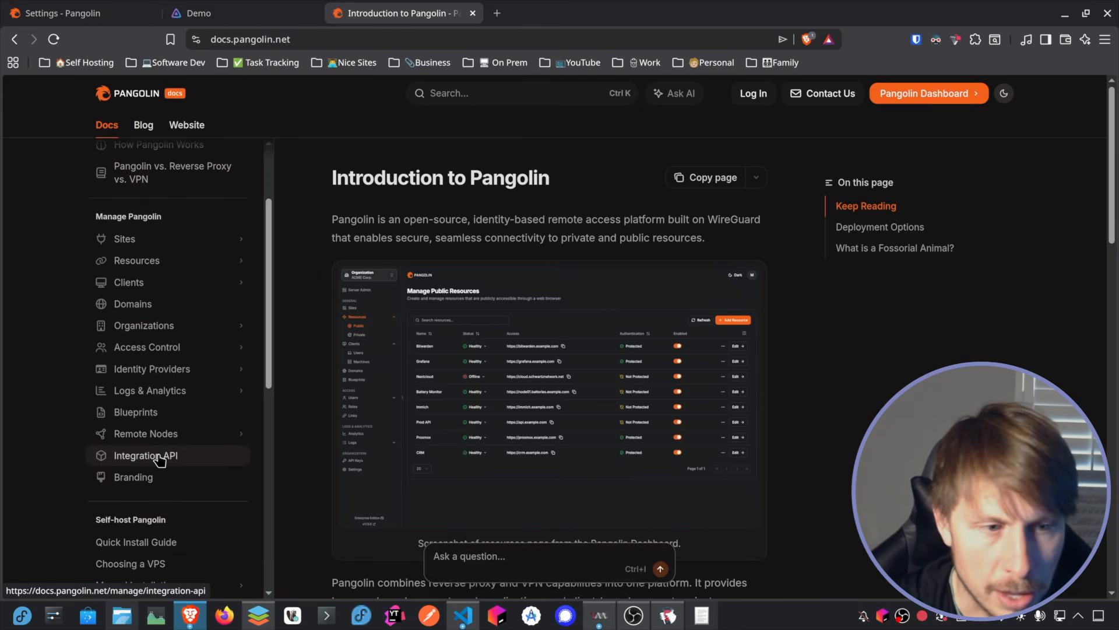
{"action": "left_click", "coordinate": [158, 457]}
Step: Examine the Integration API page's development warning, authentication, API key types, key creation and permissions, and Swagger documentation
{"action": "scroll", "coordinate": [381, 220], "scroll_direction": "down", "scroll_amount": 1}
{"action": "left_click_drag", "start_coordinate": [365, 210], "coordinate": [545, 224]}
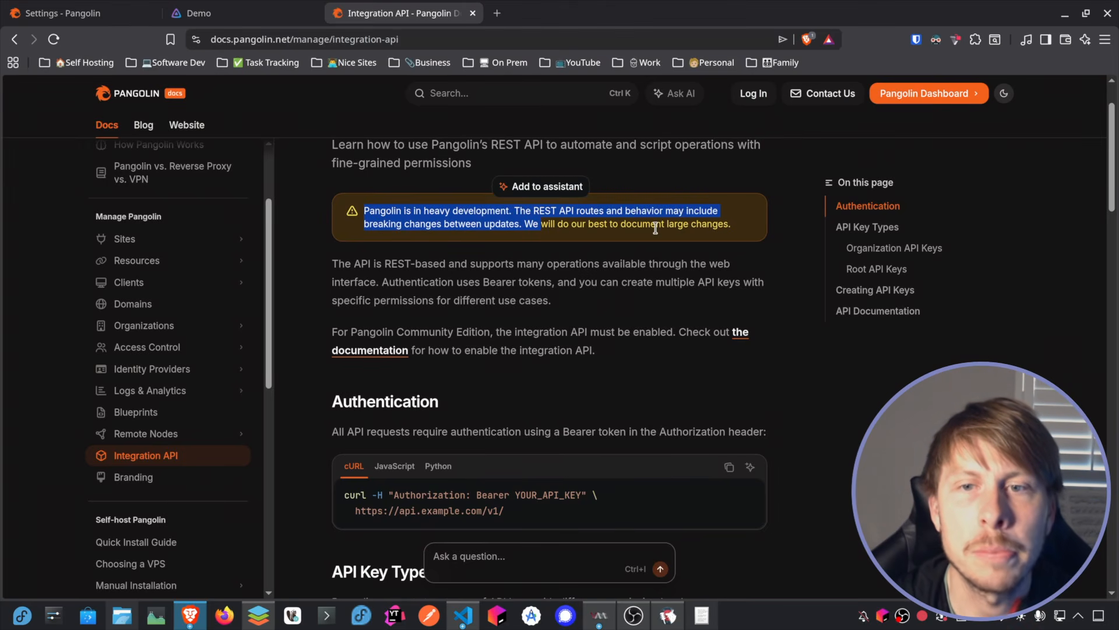
{"action": "scroll", "coordinate": [672, 210], "scroll_direction": "down", "scroll_amount": 2}
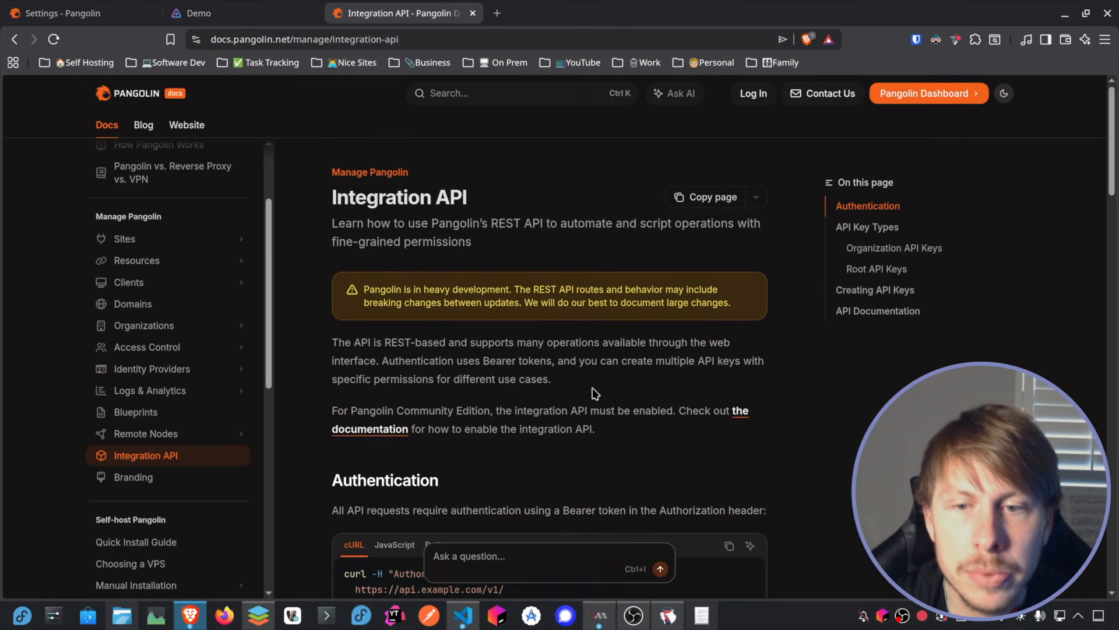
{"action": "scroll", "coordinate": [570, 336], "scroll_direction": "down", "scroll_amount": 1}
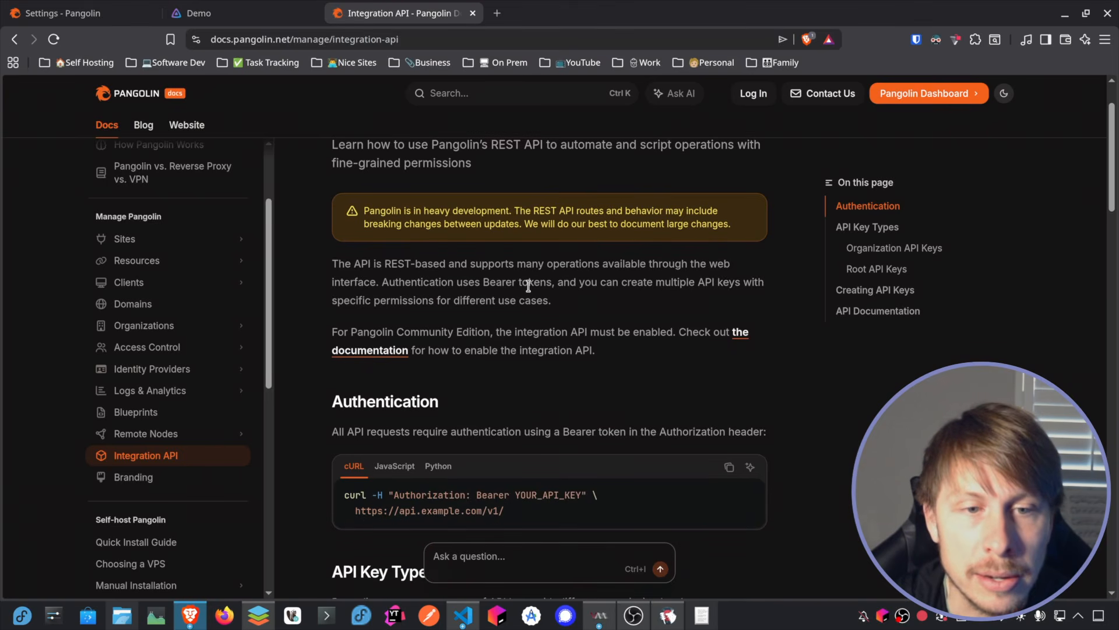
{"action": "scroll", "coordinate": [528, 285], "scroll_direction": "down", "scroll_amount": 4}
{"action": "scroll", "coordinate": [413, 331], "scroll_direction": "up", "scroll_amount": 2}
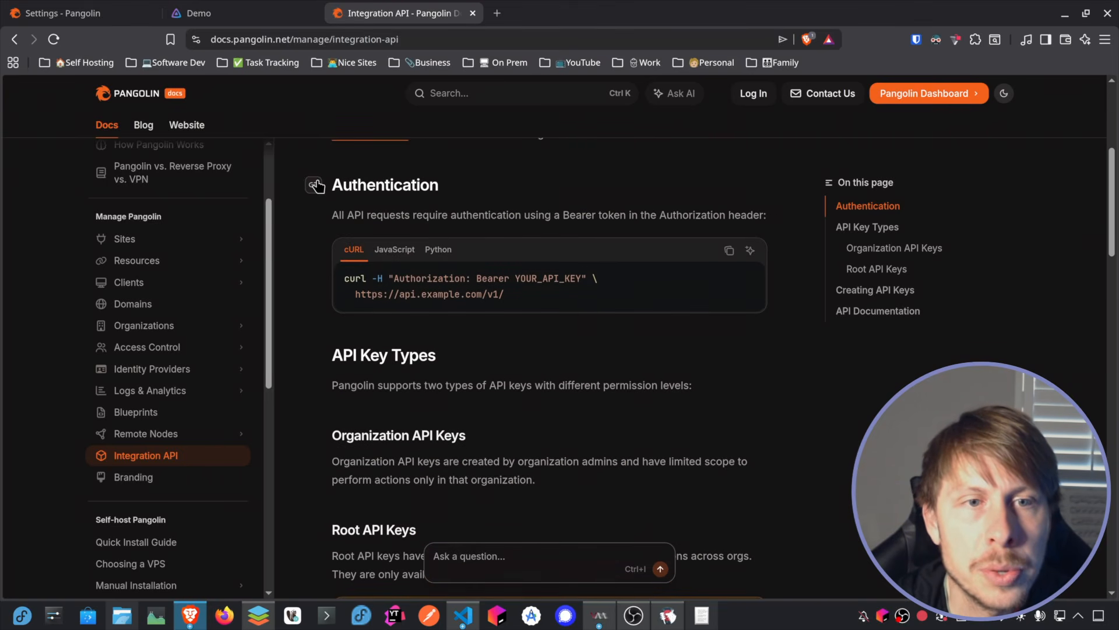
{"action": "scroll", "coordinate": [315, 185], "scroll_direction": "down", "scroll_amount": 8}
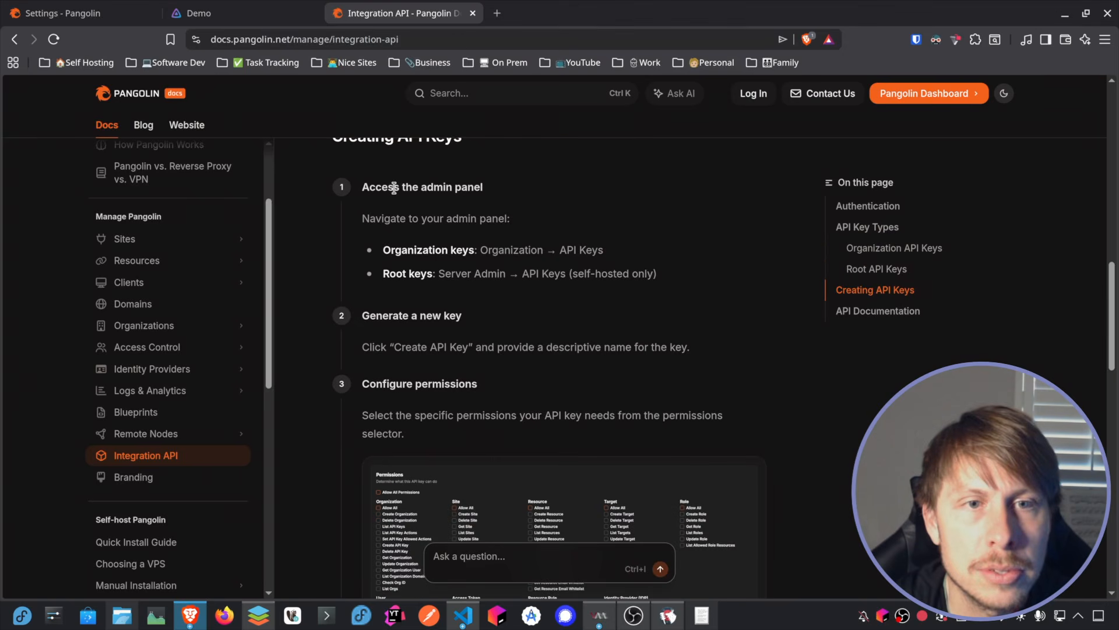
{"action": "scroll", "coordinate": [465, 251], "scroll_direction": "down", "scroll_amount": 2}
{"action": "scroll", "coordinate": [642, 360], "scroll_direction": "down", "scroll_amount": 2}
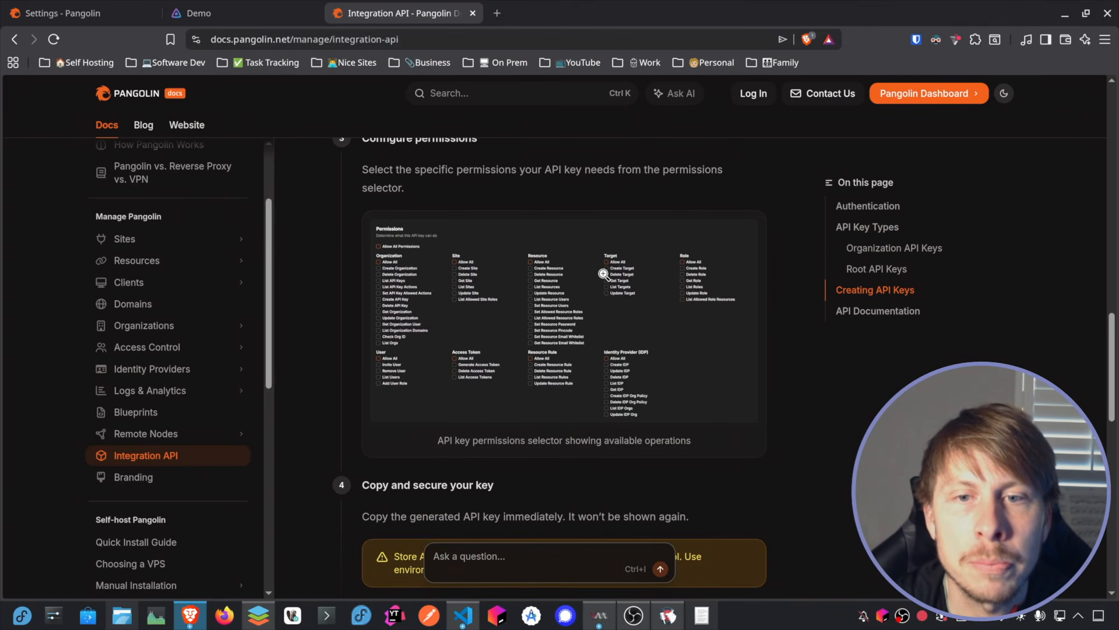
{"action": "scroll", "coordinate": [557, 216], "scroll_direction": "down", "scroll_amount": 3}
{"action": "scroll", "coordinate": [557, 216], "scroll_direction": "down", "scroll_amount": 3}
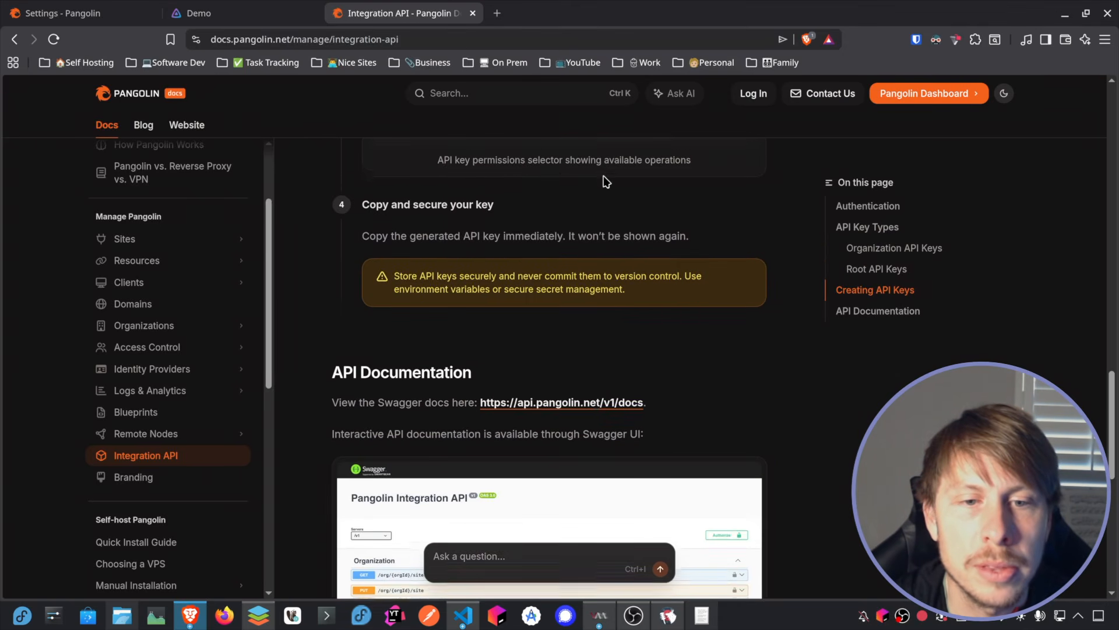
{"action": "scroll", "coordinate": [548, 322], "scroll_direction": "down", "scroll_amount": 2}
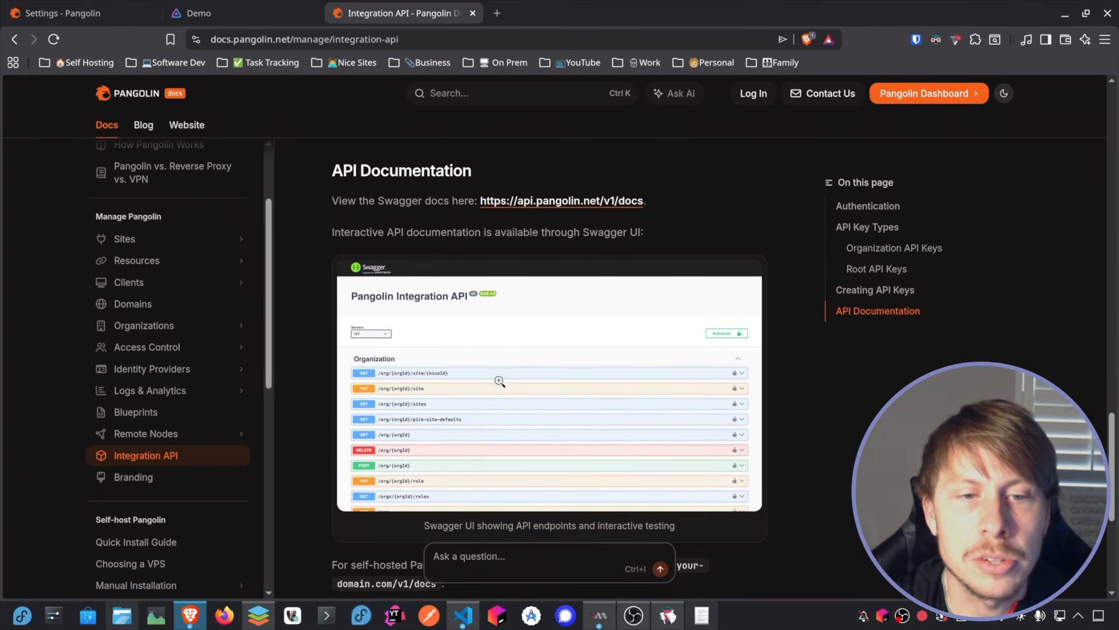
{"action": "scroll", "coordinate": [554, 344], "scroll_direction": "down", "scroll_amount": 3}
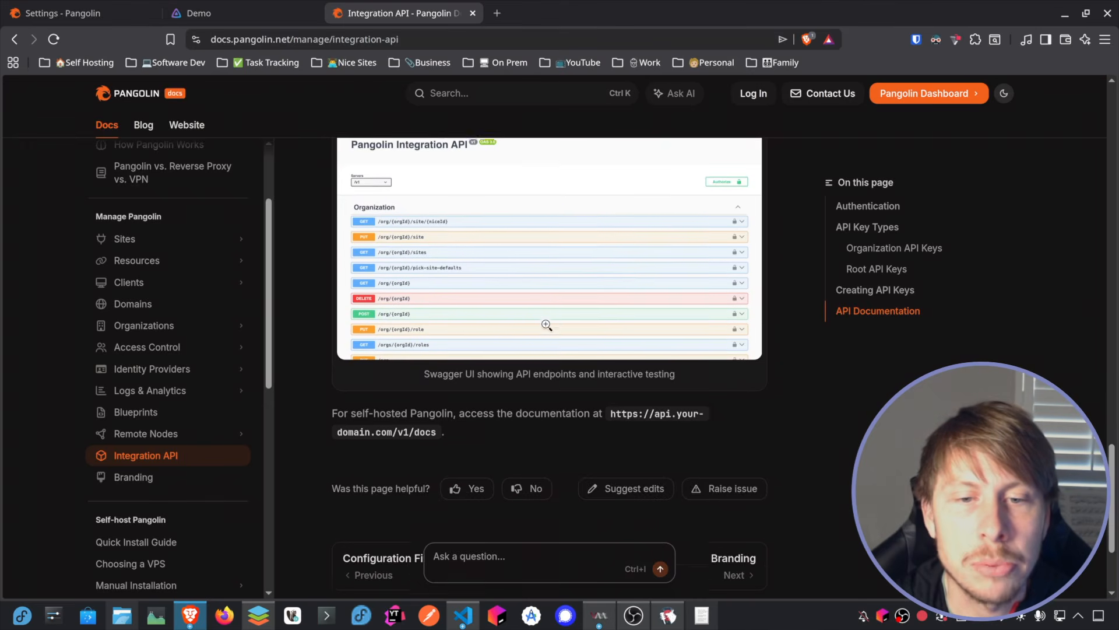
{"action": "scroll", "coordinate": [548, 336], "scroll_direction": "up", "scroll_amount": 5}
{"action": "scroll", "coordinate": [548, 337], "scroll_direction": "up", "scroll_amount": 12}
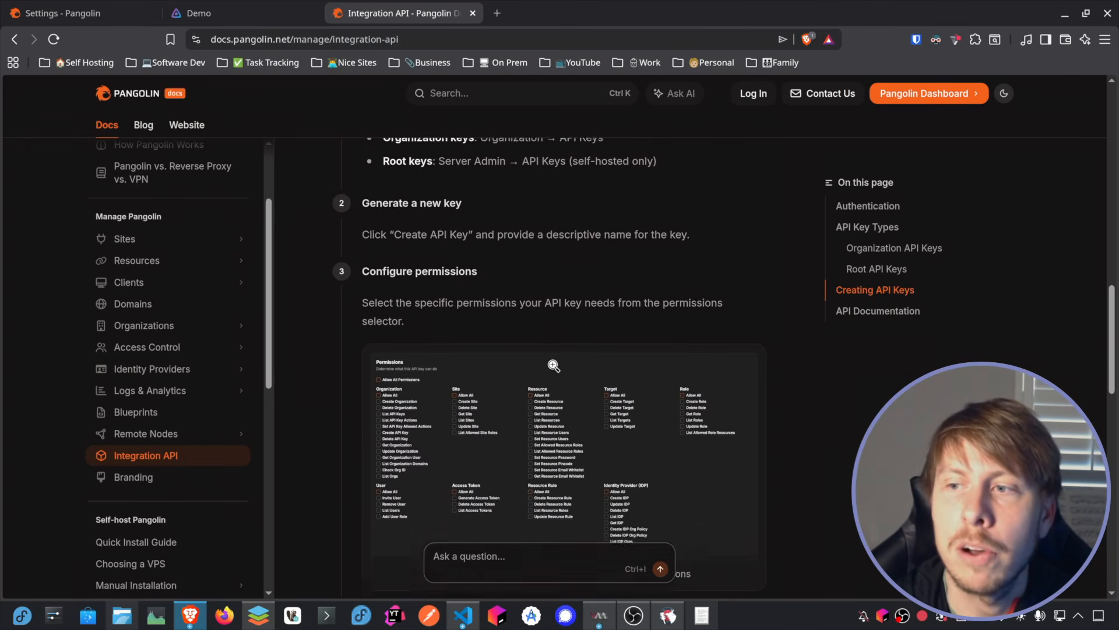
{"action": "scroll", "coordinate": [548, 350], "scroll_direction": "up", "scroll_amount": 8}
{"action": "scroll", "coordinate": [376, 315], "scroll_direction": "down", "scroll_amount": 1}
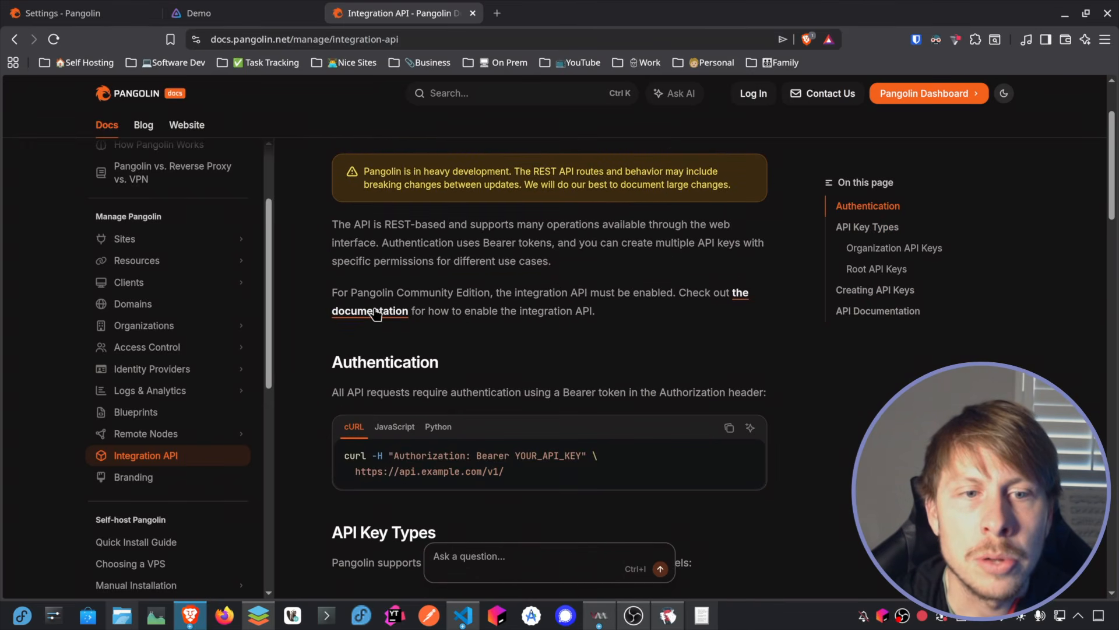
Step: Open the linked documentation on enabling the Integration API in a new tab and review its config.yml settings
{"action": "middle_click", "coordinate": [378, 315]}
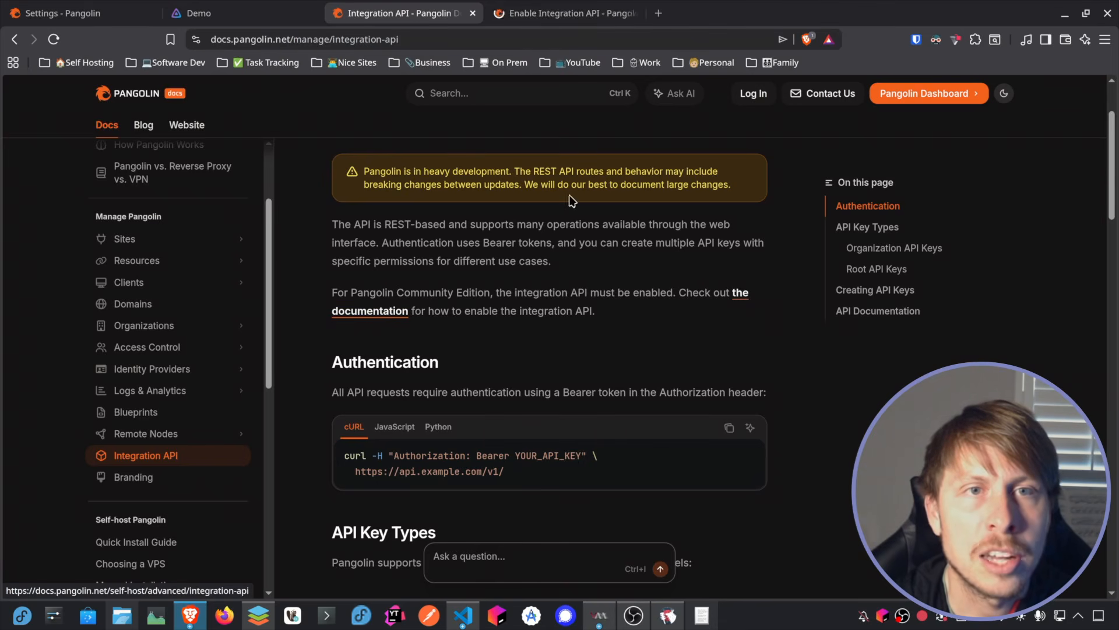
{"action": "left_click", "coordinate": [562, 16]}
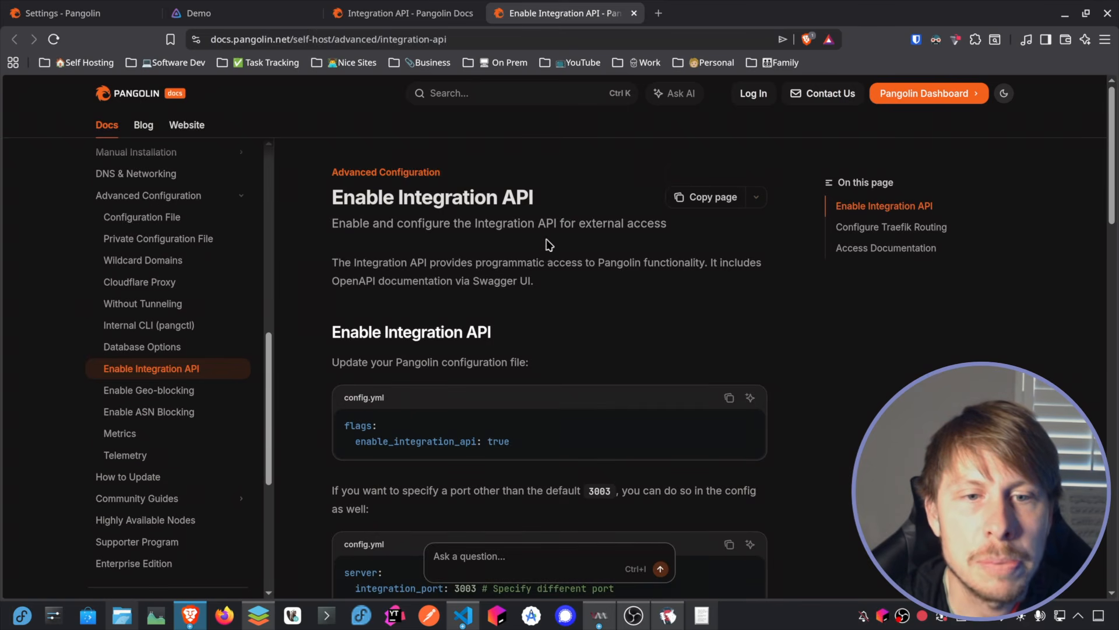
{"action": "scroll", "coordinate": [551, 233], "scroll_direction": "down", "scroll_amount": 3}
{"action": "scroll", "coordinate": [631, 260], "scroll_direction": "down", "scroll_amount": 2}
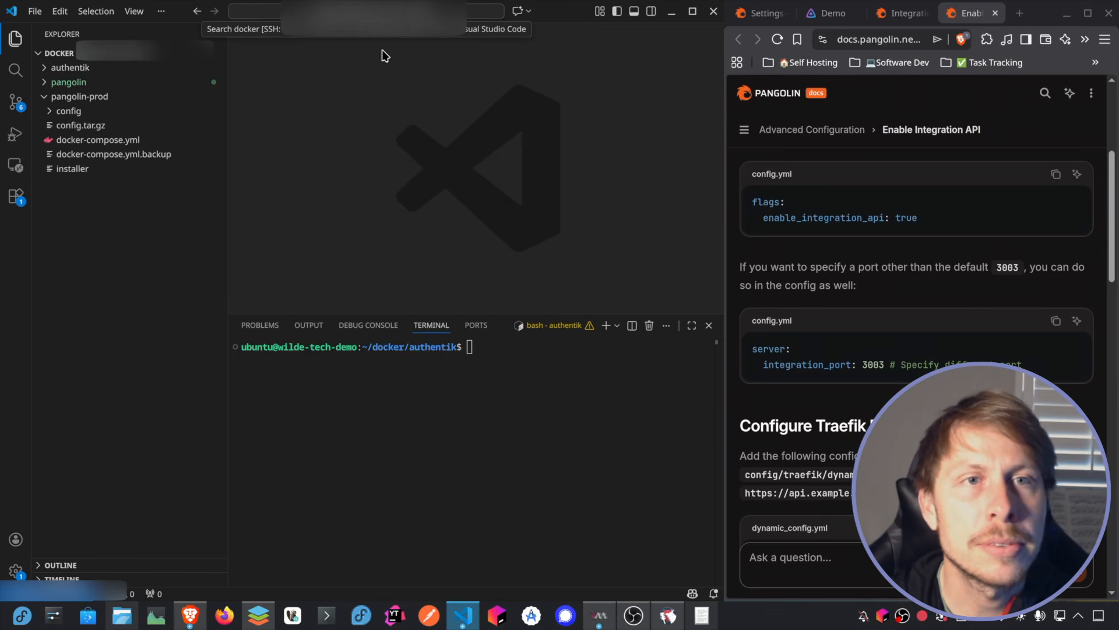
Step: Open config.yml from pangolin-prod/config in VS Code and add enable_integration_api: true under flags, copied from the documentation
{"action": "left_click_drag", "start_coordinate": [228, 119], "coordinate": [205, 120]}
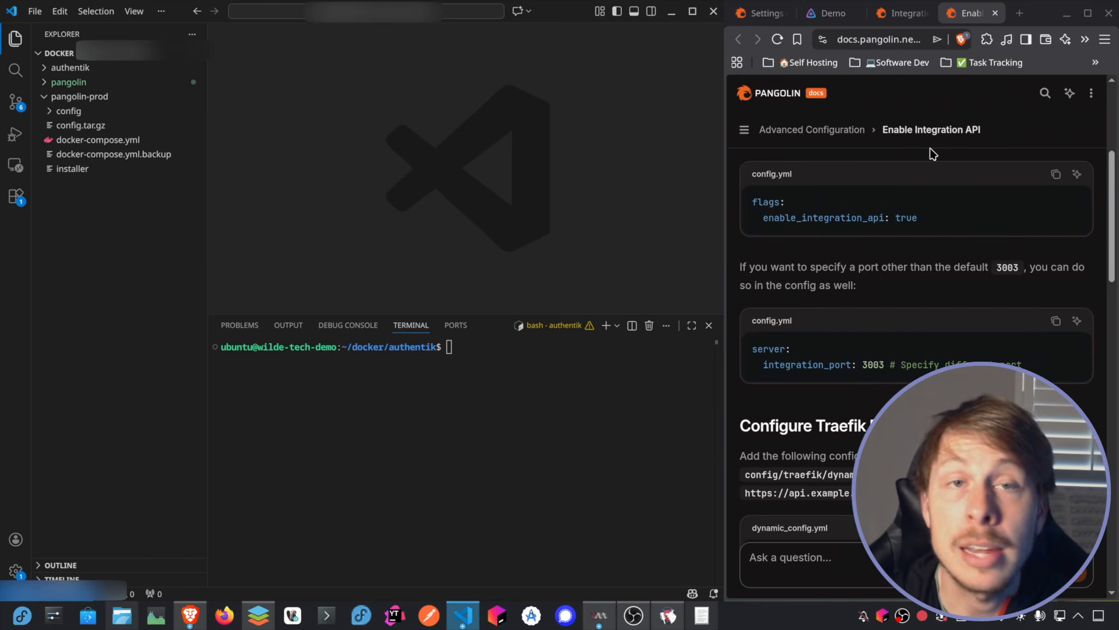
{"action": "scroll", "coordinate": [971, 265], "scroll_direction": "up", "scroll_amount": 2}
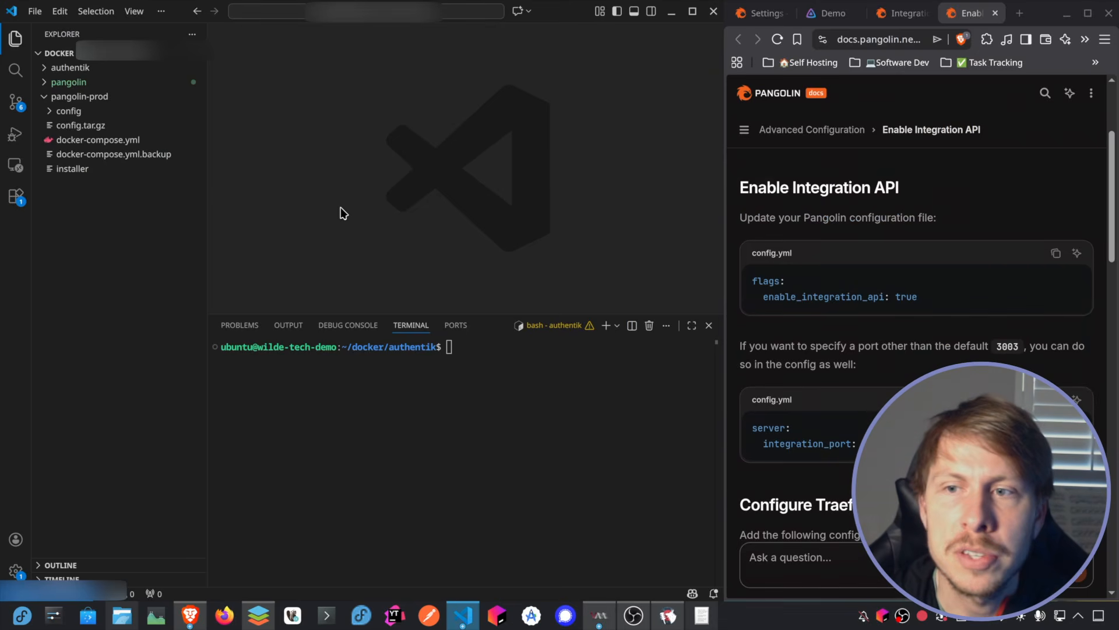
{"action": "left_click", "coordinate": [49, 114]}
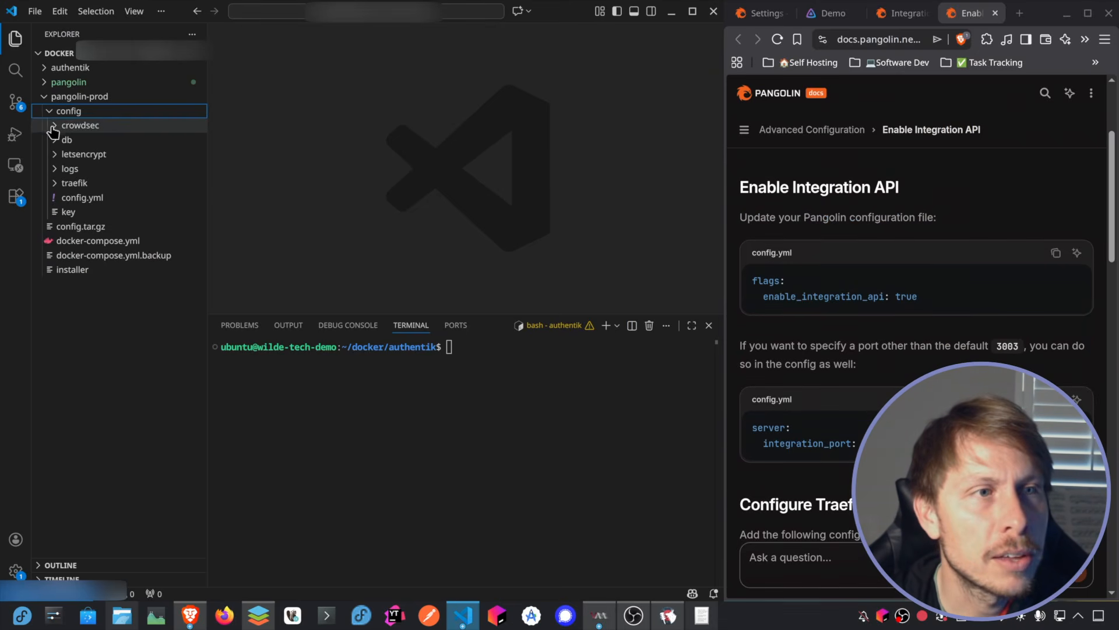
{"action": "left_click", "coordinate": [90, 202]}
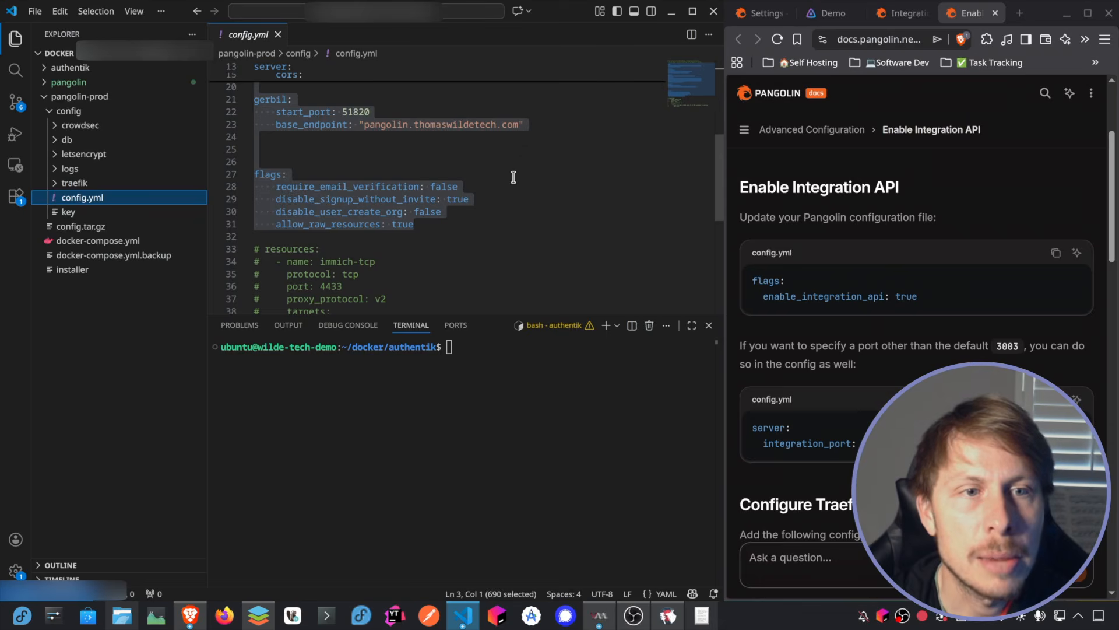
{"action": "left_click_drag", "start_coordinate": [919, 298], "coordinate": [759, 301]}
{"action": "key", "text": "ctrl+c"}
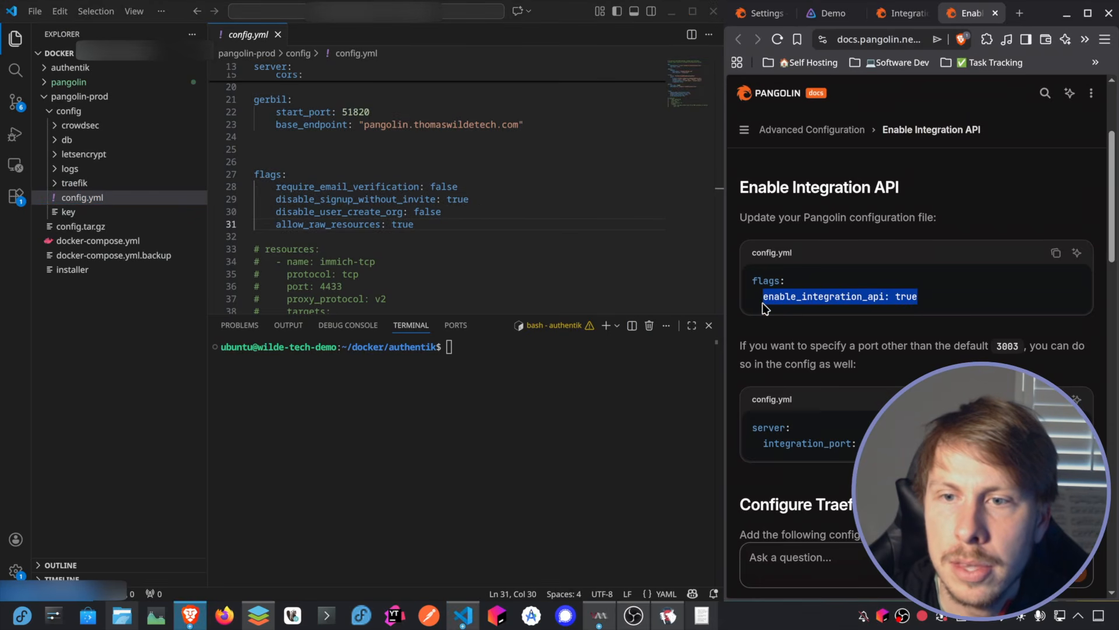
{"action": "left_click", "coordinate": [421, 224]}
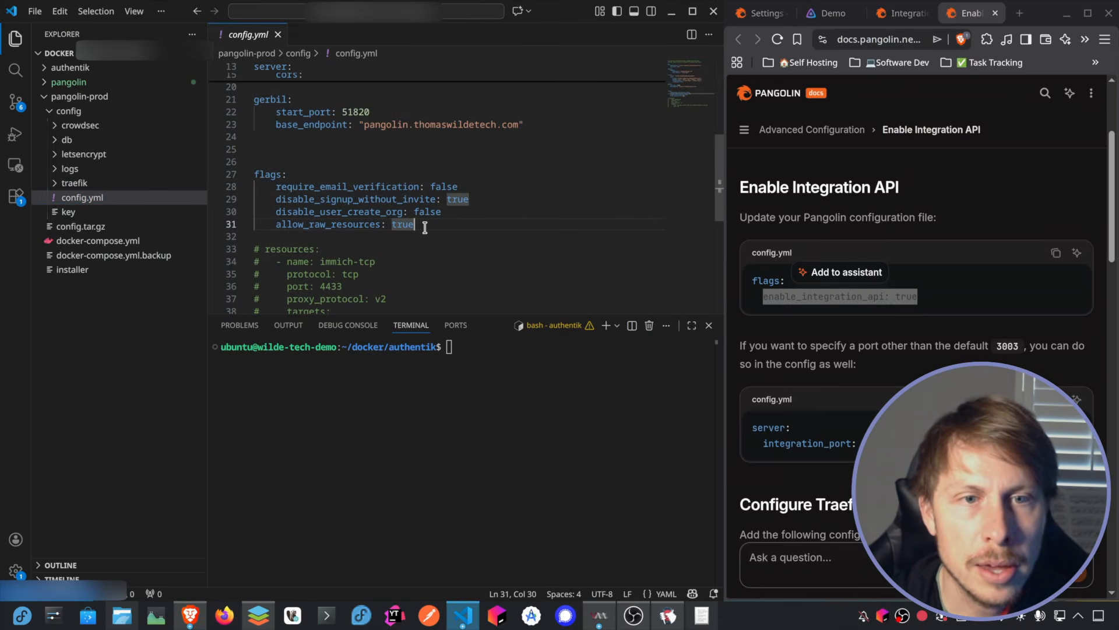
{"action": "key", "text": "Return"}
{"action": "key", "text": "ctrl+v"}
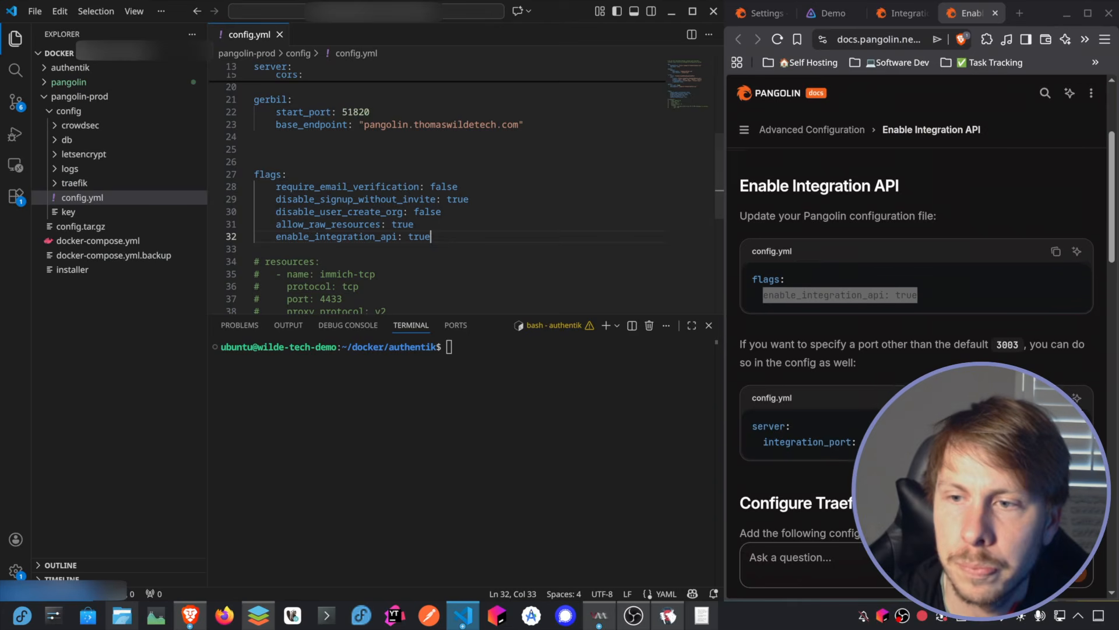
Step: Add a commented-out integration_port: 3003 line with the note "# default 3003" below enable_integration_api in config.yml and save the file
{"action": "scroll", "coordinate": [932, 310], "scroll_direction": "down", "scroll_amount": 1}
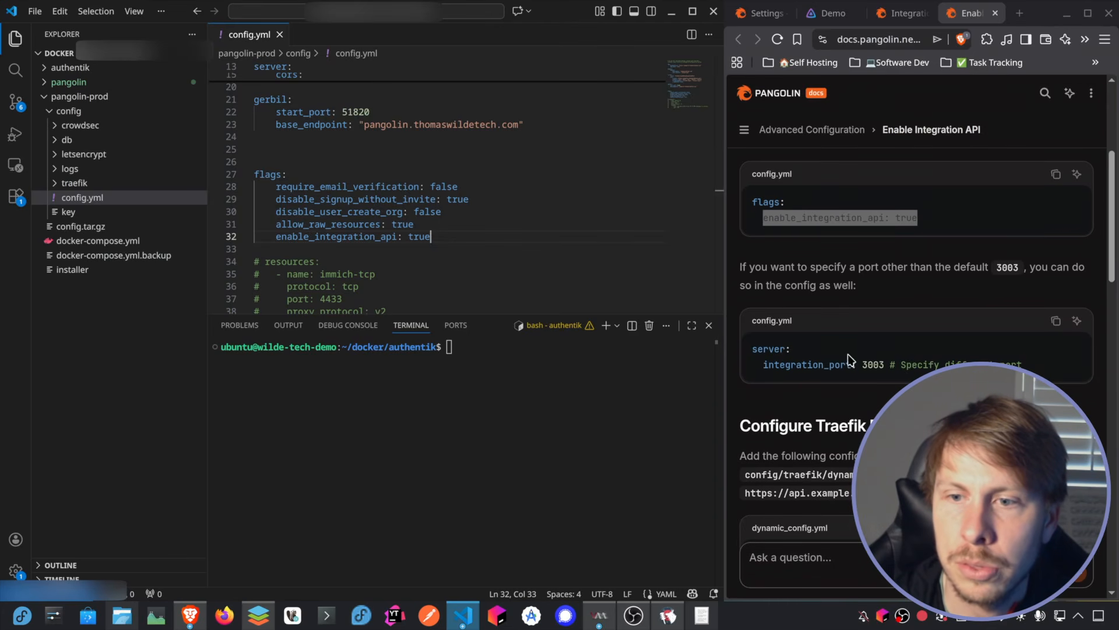
{"action": "left_click_drag", "start_coordinate": [884, 366], "coordinate": [764, 365]}
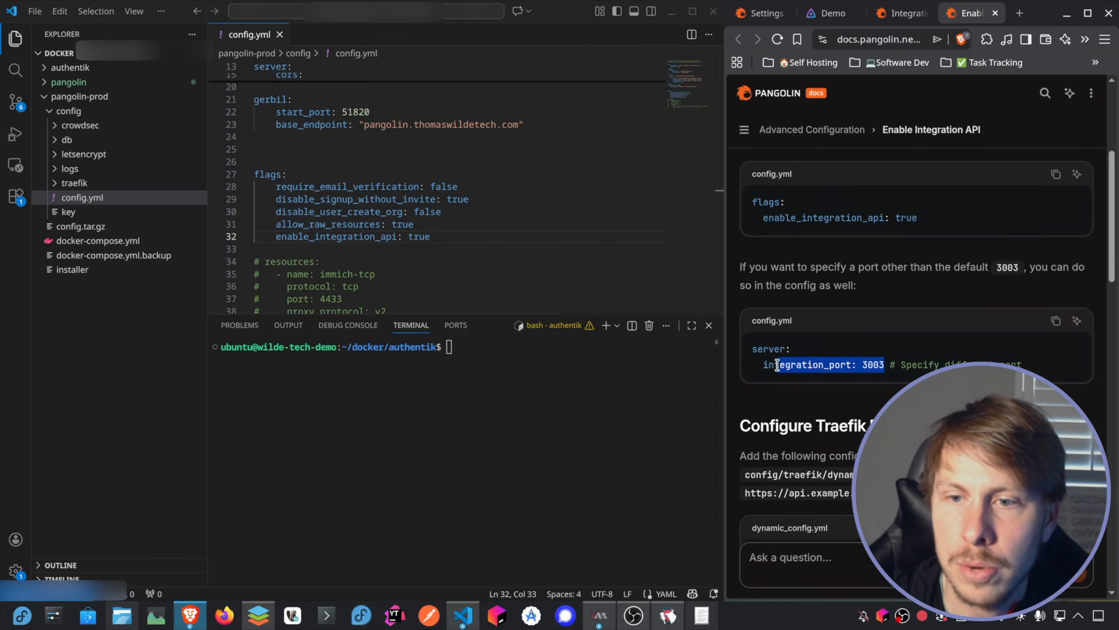
{"action": "key", "text": "ctrl+c"}
{"action": "left_click", "coordinate": [454, 240]}
{"action": "key", "text": "Return"}
{"action": "key", "text": "ctrl+v"}
{"action": "key", "text": "ctrl+slash"}
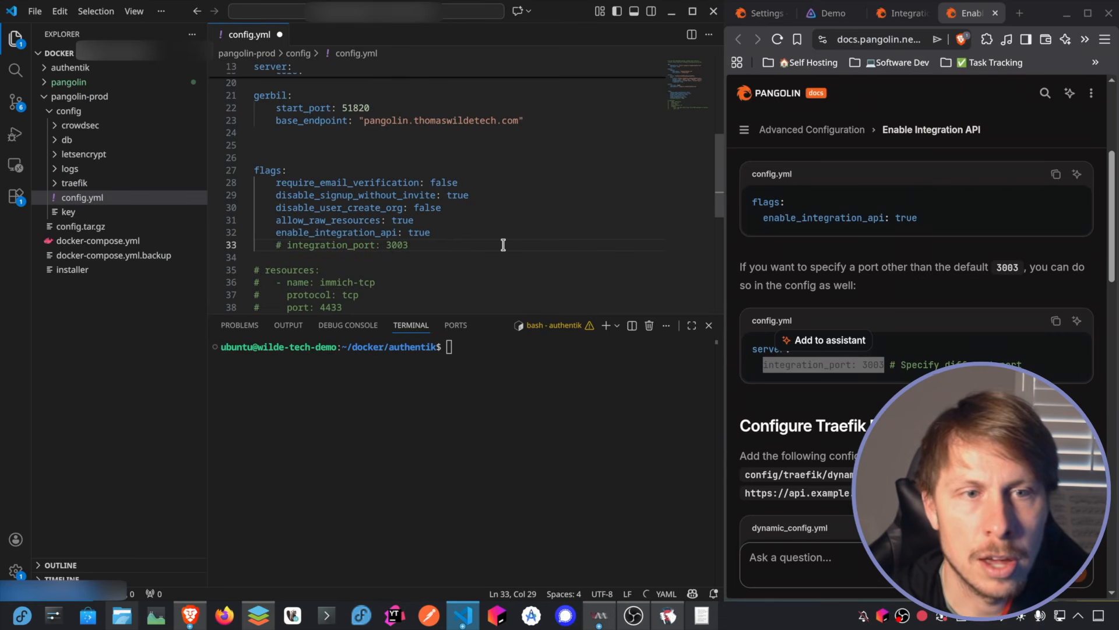
{"action": "key", "text": "BackSpace"}
{"action": "type", "text": "#"}
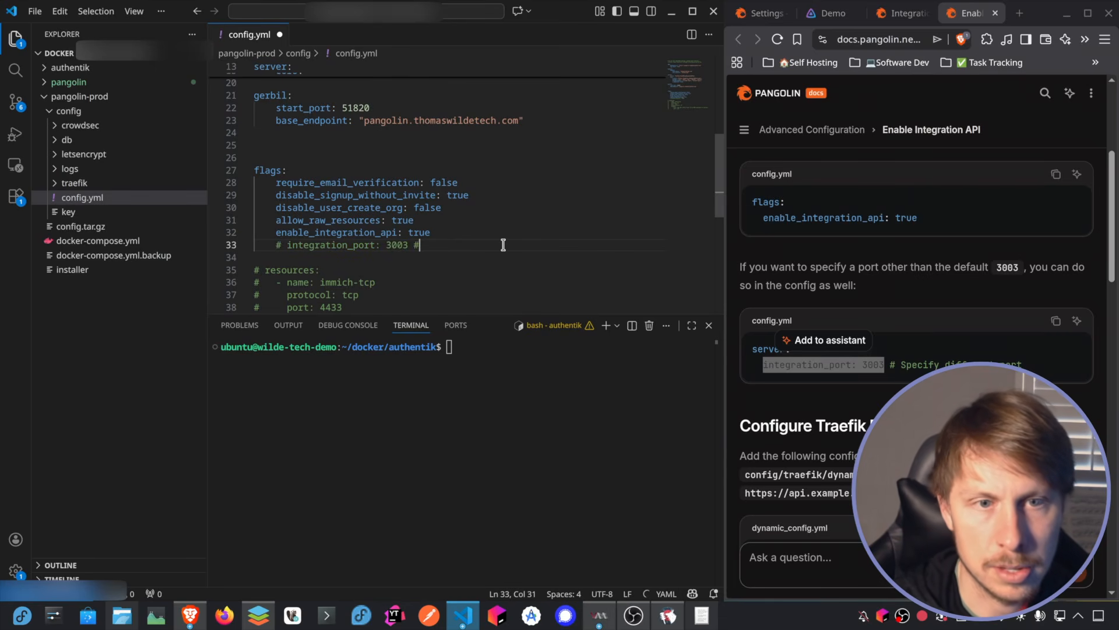
{"action": "type", "text": " default 3003"}
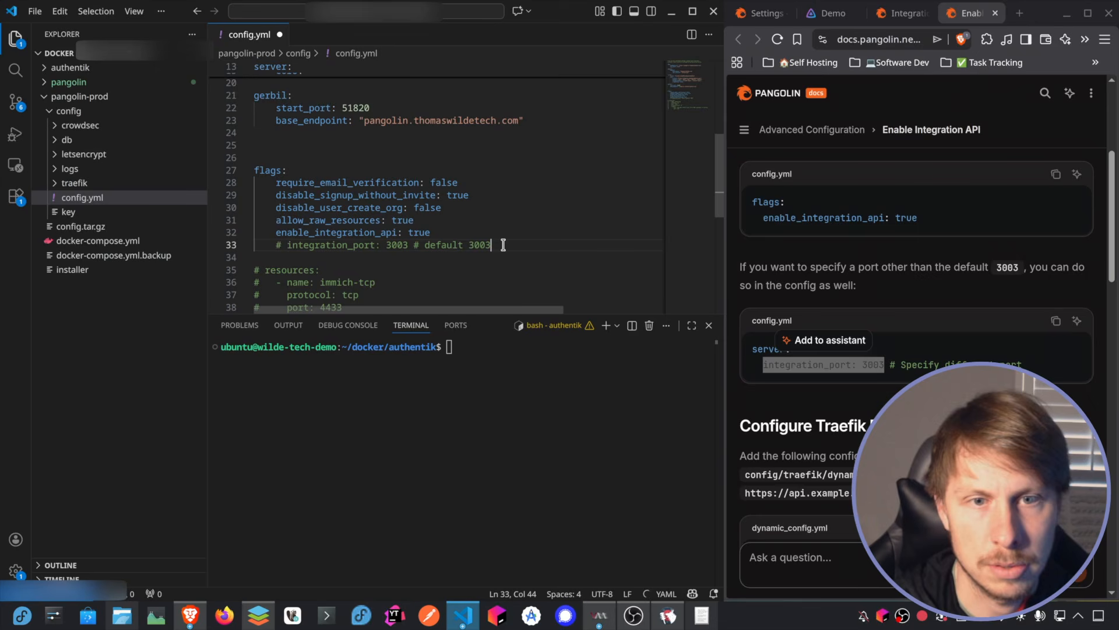
Step: Open dynamic_config.yml from pangolin-prod/config/traefik and review its existing routers alongside the documentation's Configure Traefik Routing section
{"action": "scroll", "coordinate": [917, 257], "scroll_direction": "down", "scroll_amount": 4}
{"action": "scroll", "coordinate": [540, 218], "scroll_direction": "down", "scroll_amount": 1}
{"action": "scroll", "coordinate": [540, 218], "scroll_direction": "down", "scroll_amount": 1}
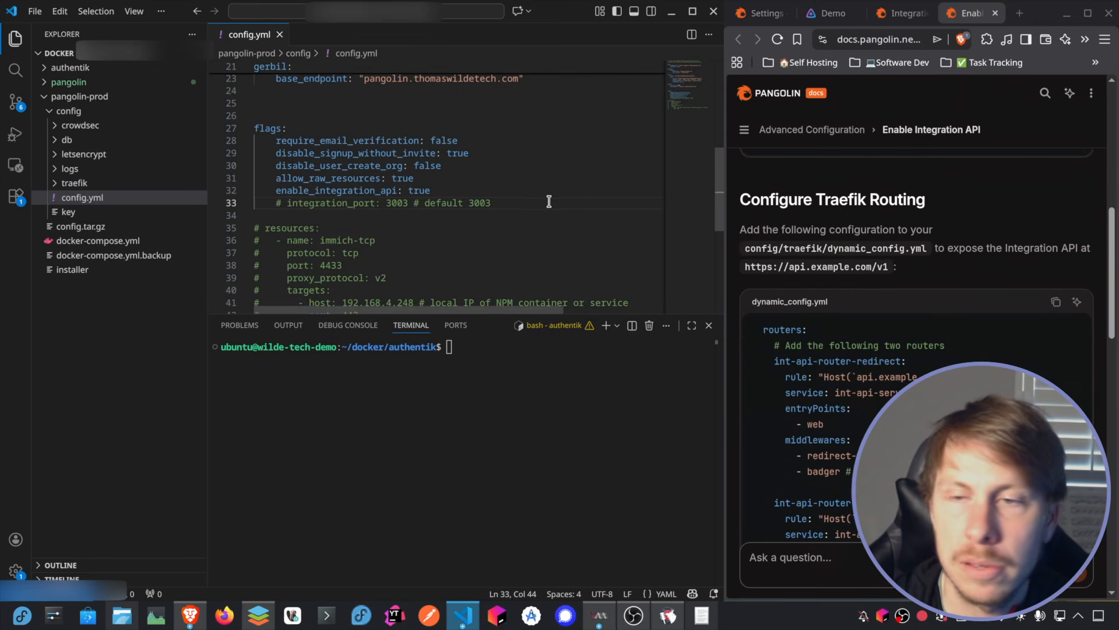
{"action": "scroll", "coordinate": [592, 175], "scroll_direction": "down", "scroll_amount": 2}
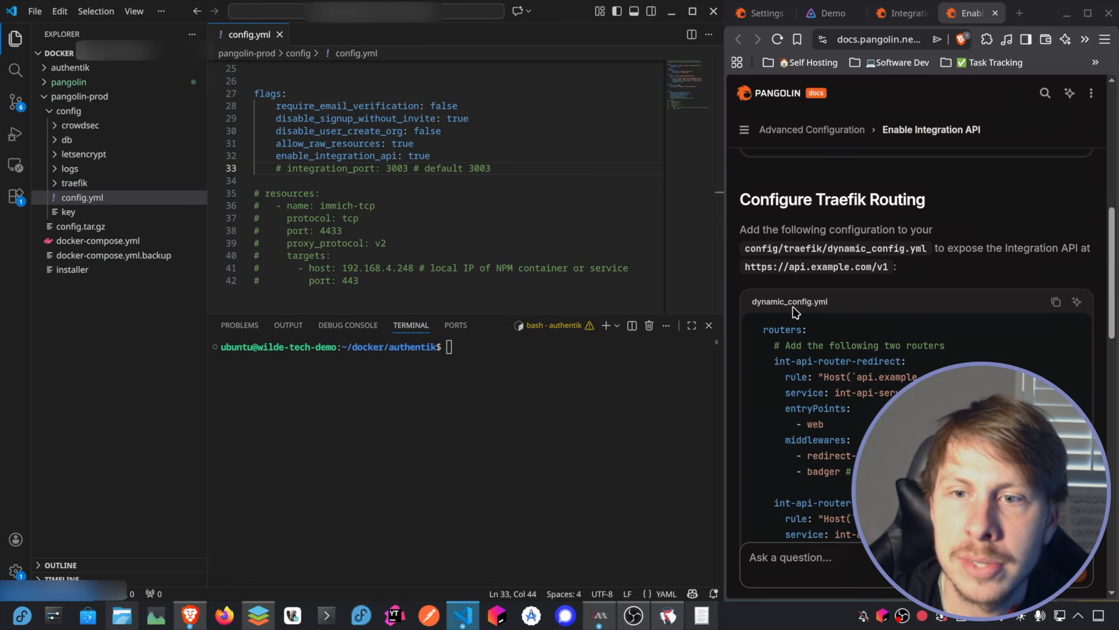
{"action": "left_click", "coordinate": [57, 183]}
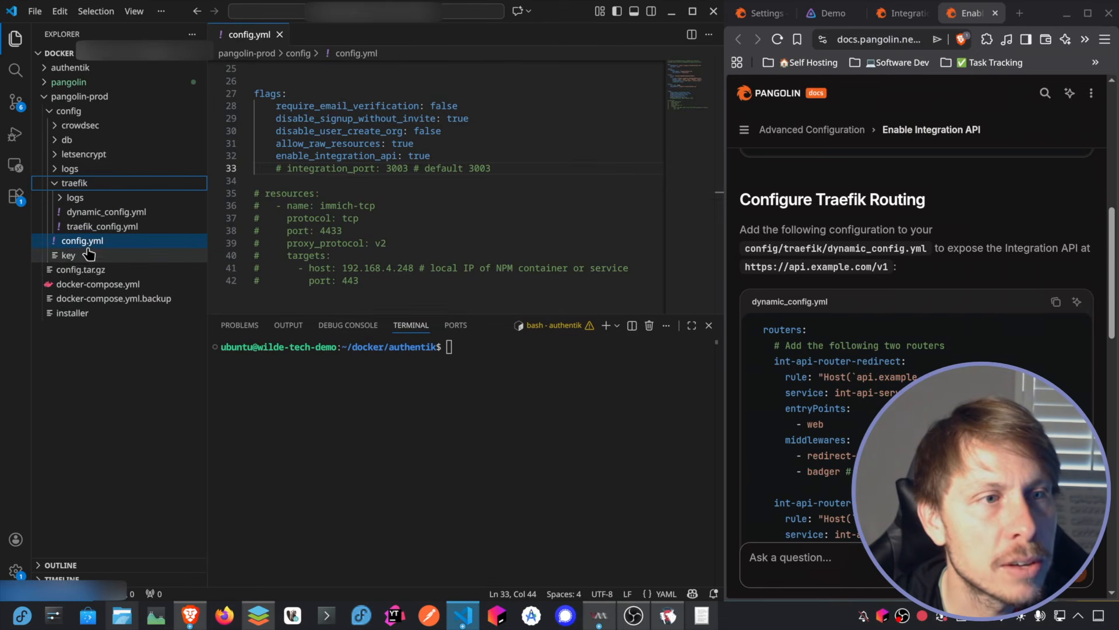
{"action": "left_click", "coordinate": [107, 211]}
{"action": "scroll", "coordinate": [352, 134], "scroll_direction": "down", "scroll_amount": 5}
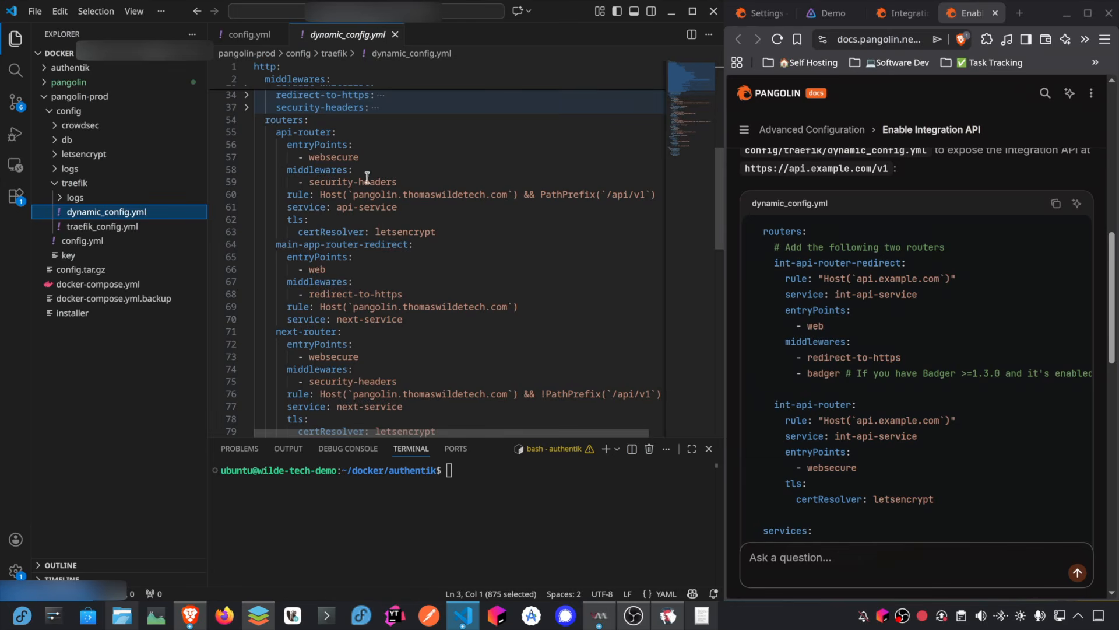
{"action": "left_click_drag", "start_coordinate": [514, 197], "coordinate": [354, 199]}
{"action": "scroll", "coordinate": [383, 320], "scroll_direction": "down", "scroll_amount": 1}
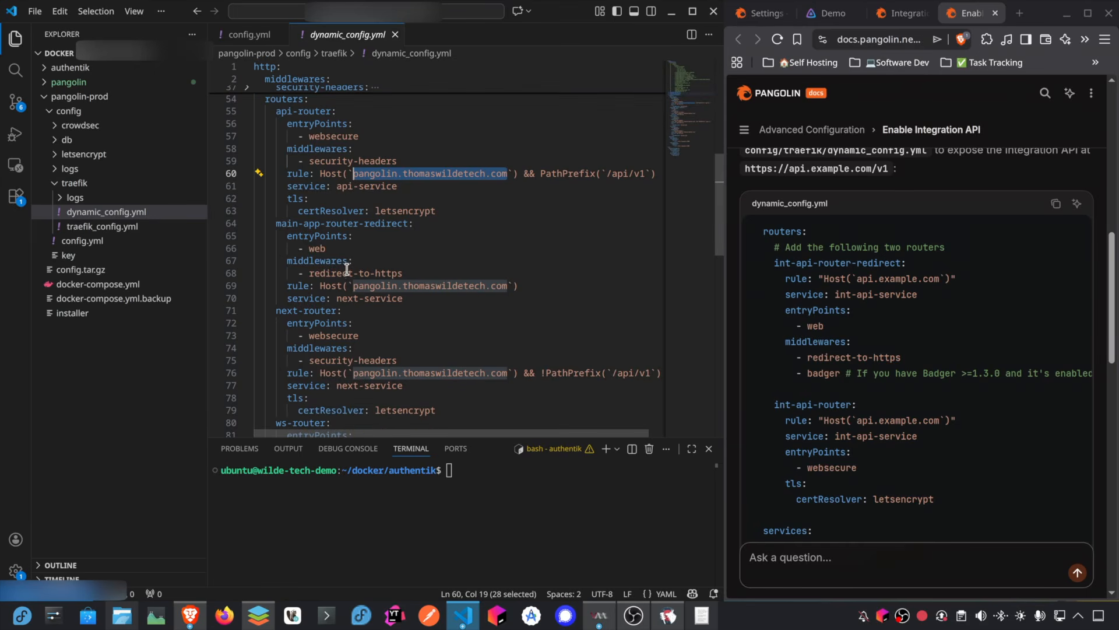
{"action": "scroll", "coordinate": [322, 290], "scroll_direction": "down", "scroll_amount": 3}
{"action": "scroll", "coordinate": [322, 290], "scroll_direction": "up", "scroll_amount": 4}
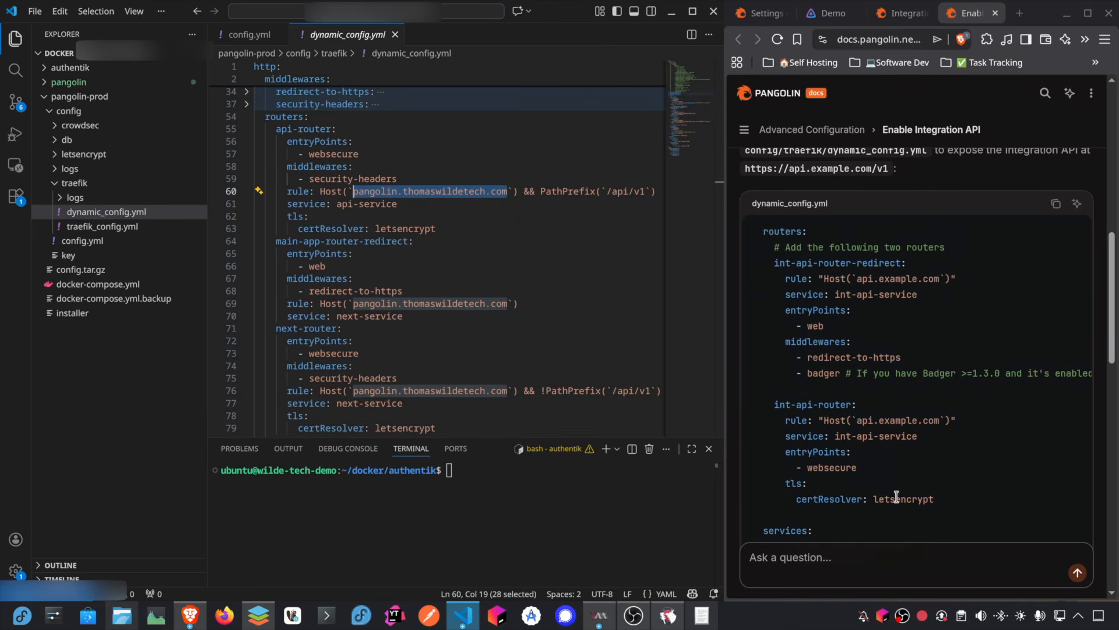
Step: Copy the int-api-router-redirect and int-api-router definitions from the documentation into dynamic_config.yml directly under routers and correct the first line's indentation
{"action": "left_click_drag", "start_coordinate": [935, 500], "coordinate": [752, 262]}
{"action": "scroll", "coordinate": [356, 195], "scroll_direction": "up", "scroll_amount": 1}
{"action": "scroll", "coordinate": [368, 205], "scroll_direction": "down", "scroll_amount": 1}
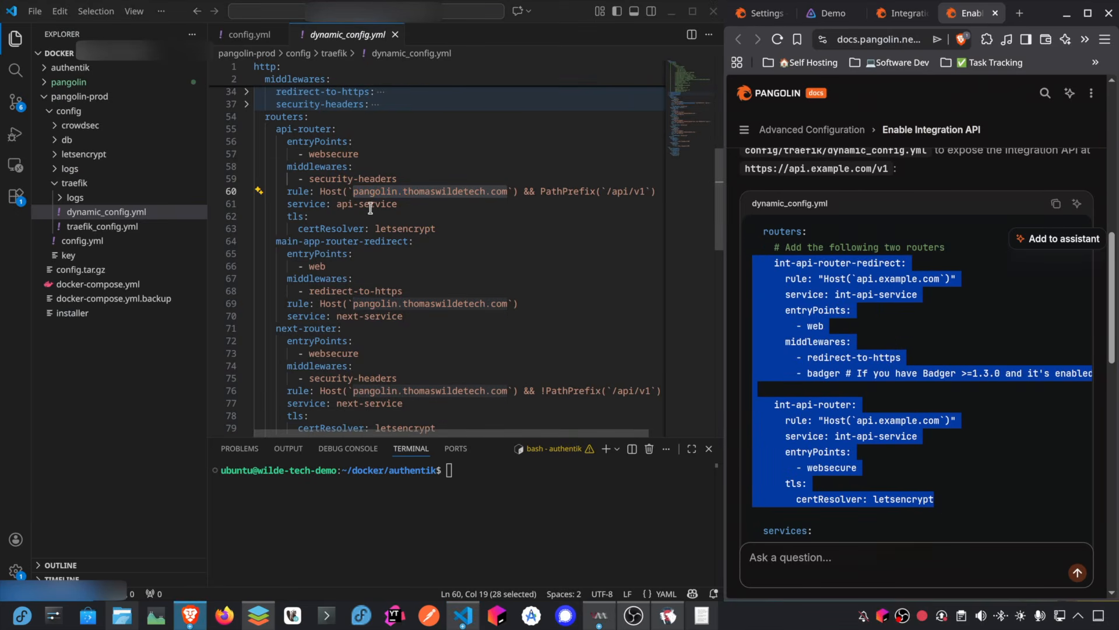
{"action": "left_click", "coordinate": [340, 117]}
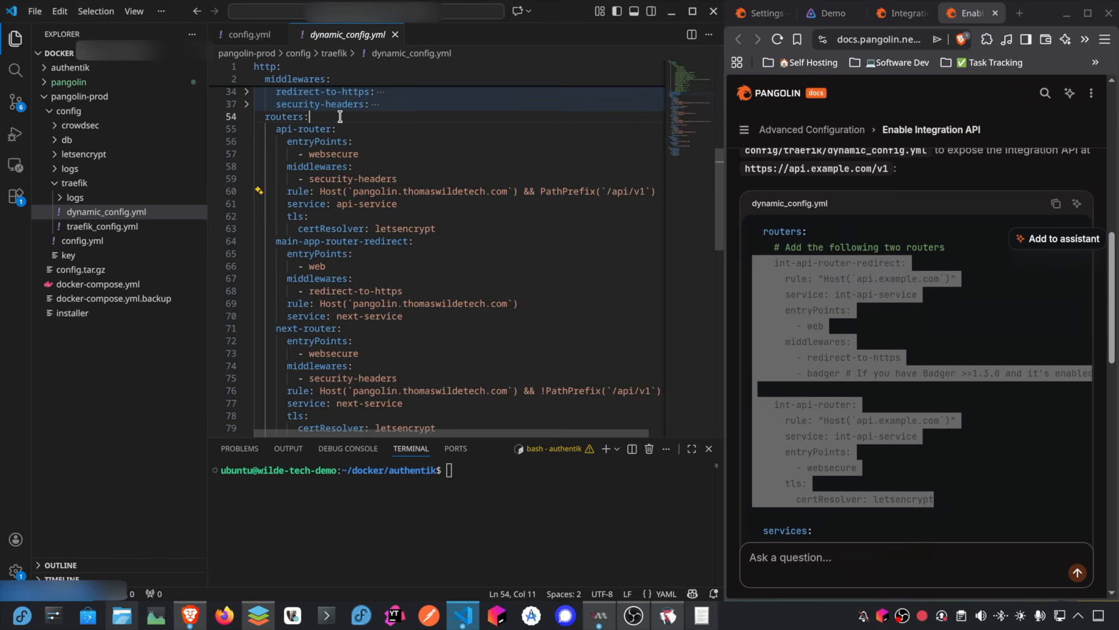
{"action": "key", "text": "Return"}
{"action": "key", "text": "ctrl+v"}
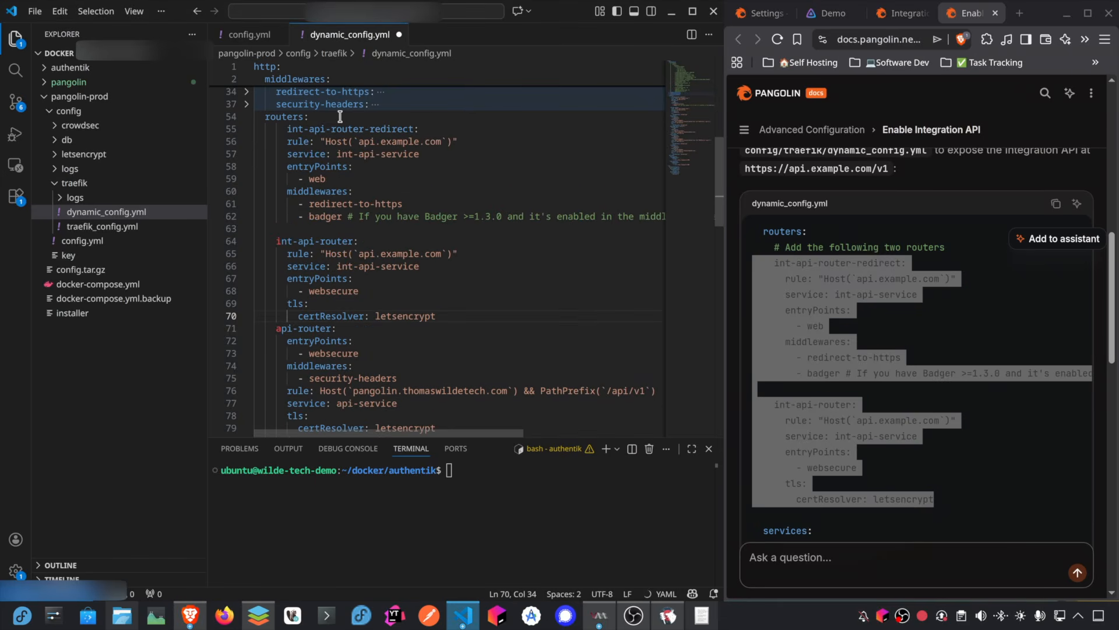
{"action": "left_click", "coordinate": [286, 123]}
{"action": "key", "text": "BackSpace"}
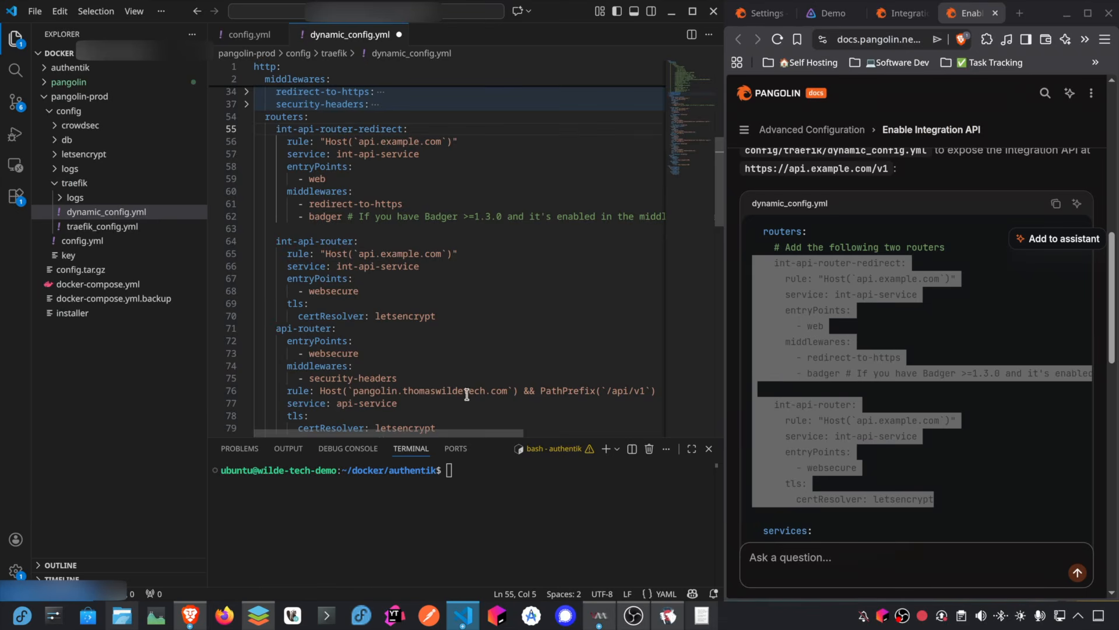
Step: Set the host in both new int-api router rules to pangolin-api.thomaswildetech.com
{"action": "double_click", "coordinate": [398, 391]}
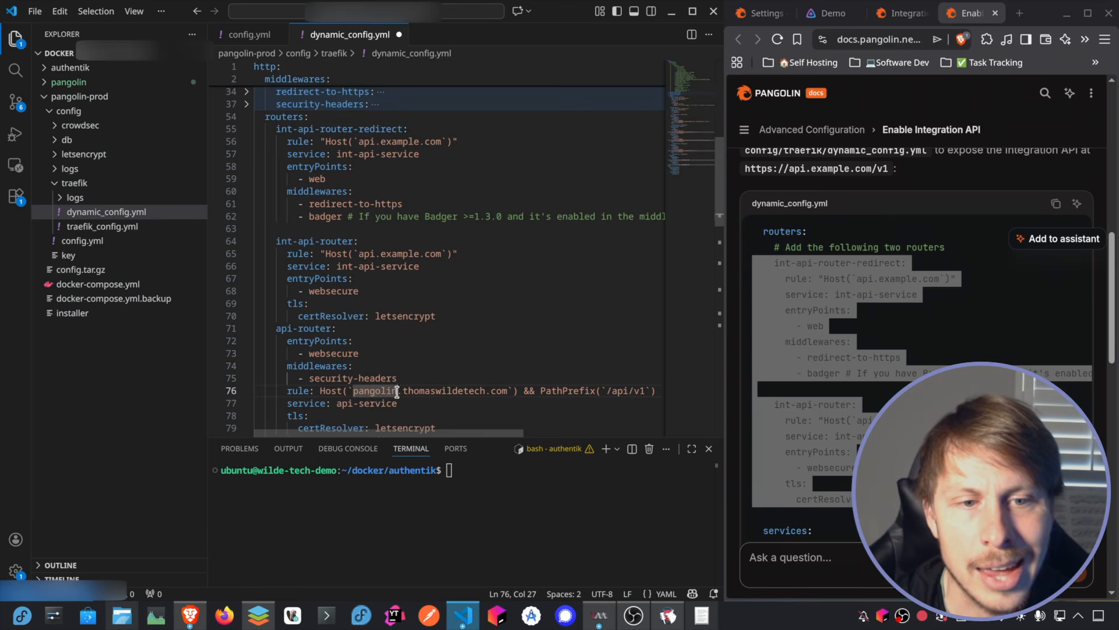
{"action": "left_click", "coordinate": [359, 141]}
{"action": "type", "text": "pangolin-"}
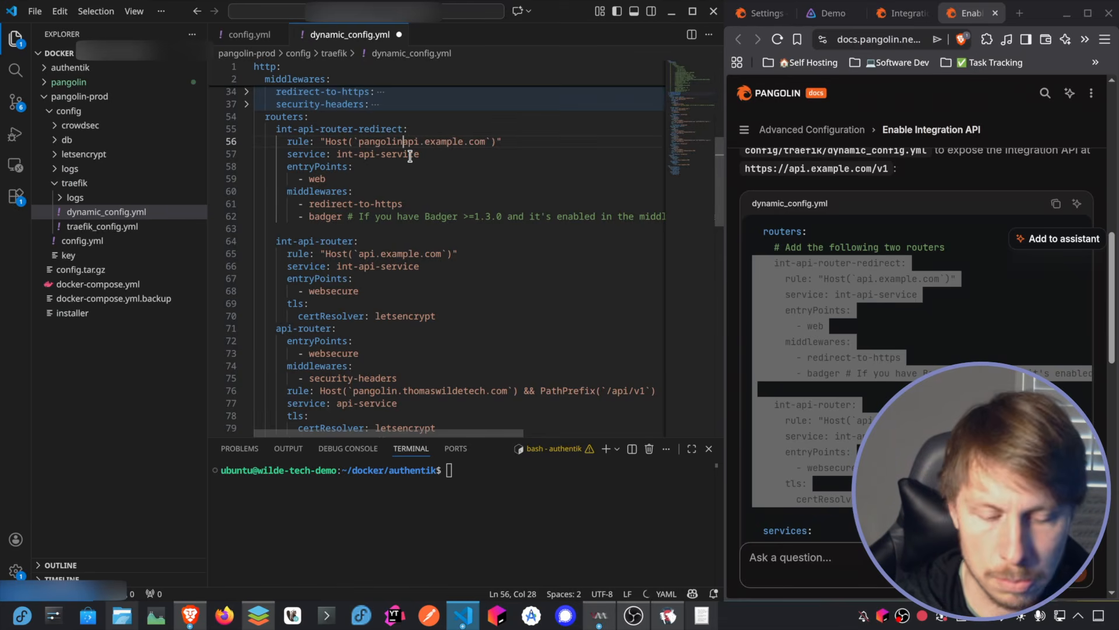
{"action": "left_click", "coordinate": [359, 253]}
{"action": "type", "text": "pangolin-"}
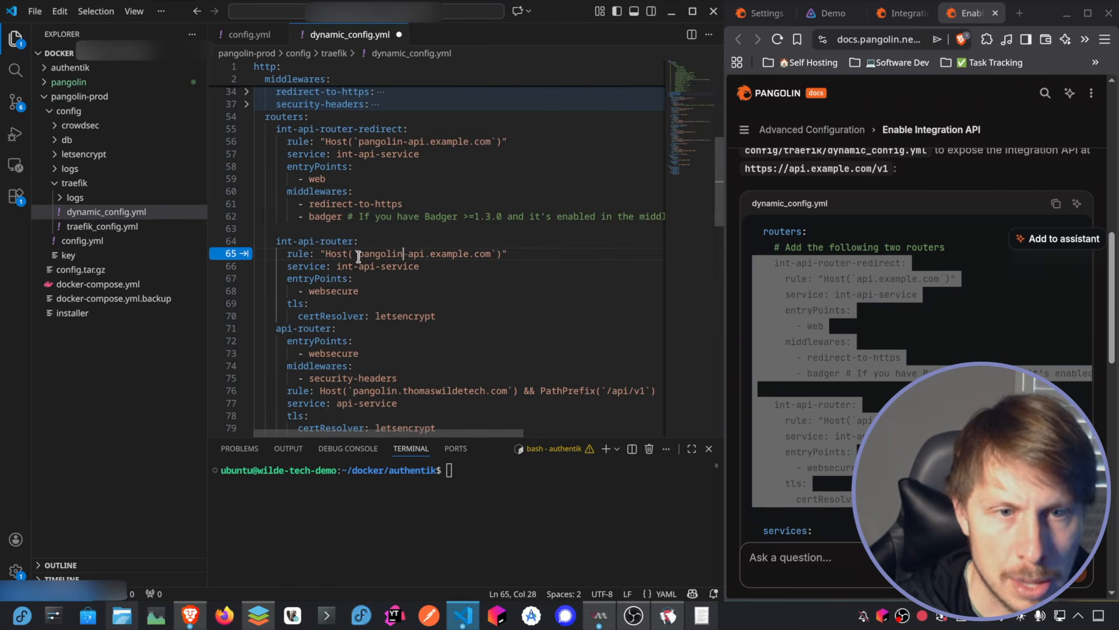
{"action": "double_click", "coordinate": [427, 390]}
{"action": "key", "text": "ctrl+c"}
{"action": "double_click", "coordinate": [449, 142]}
{"action": "key", "text": "ctrl+v"}
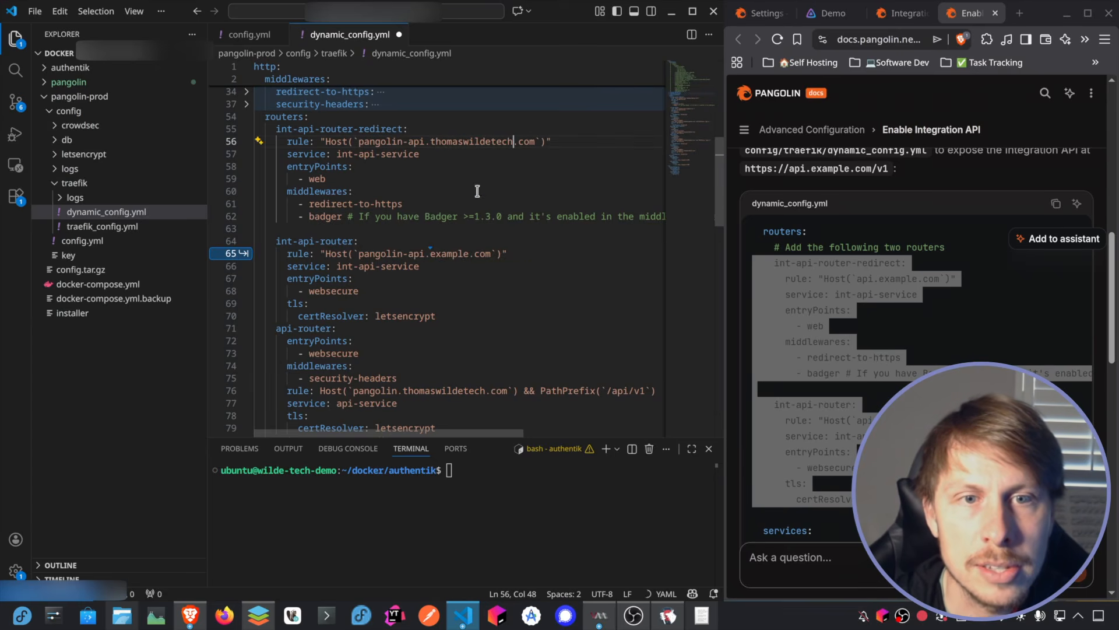
{"action": "double_click", "coordinate": [455, 254]}
{"action": "key", "text": "ctrl+v"}
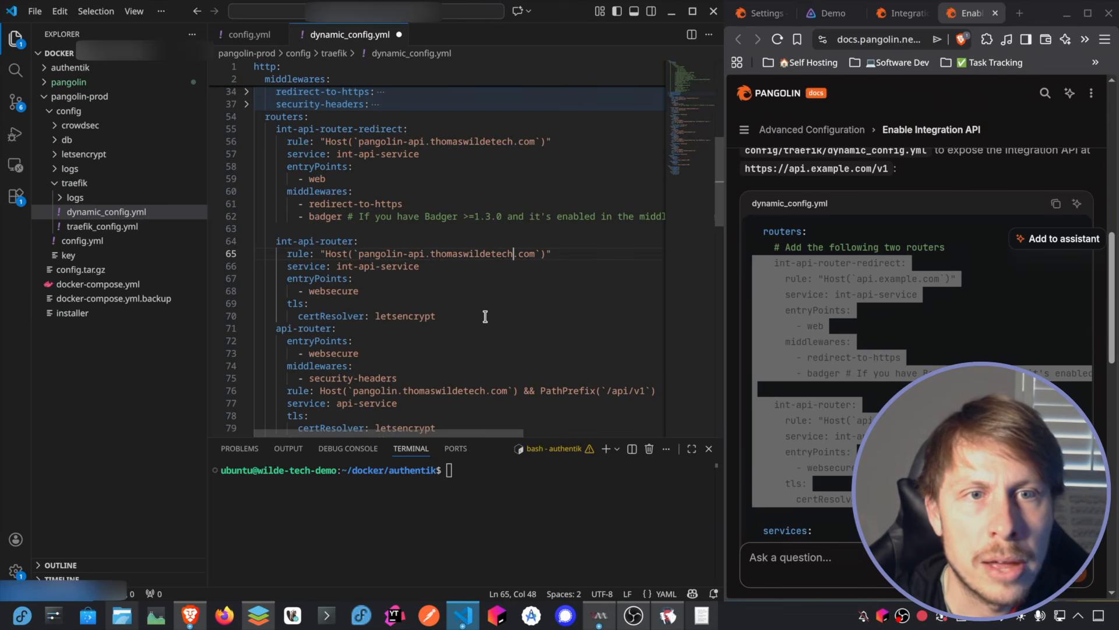
Step: Comment out the badger middleware in int-api-router-redirect and save dynamic_config.yml
{"action": "left_click_drag", "start_coordinate": [335, 181], "coordinate": [287, 142]}
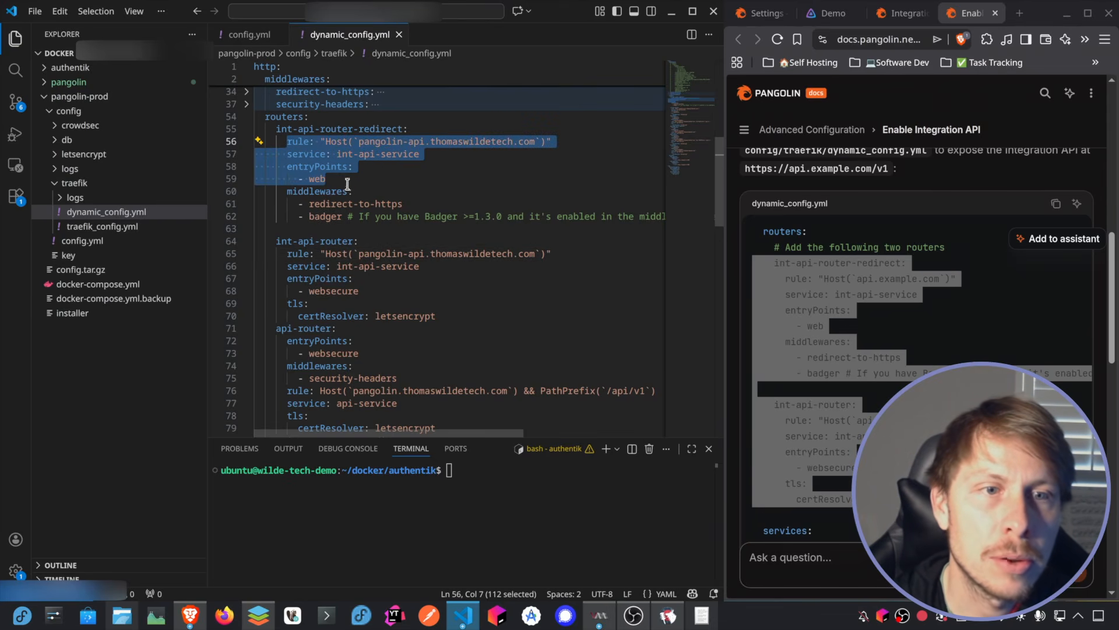
{"action": "scroll", "coordinate": [359, 227], "scroll_direction": "right", "scroll_amount": 5}
{"action": "scroll", "coordinate": [350, 229], "scroll_direction": "left", "scroll_amount": 4}
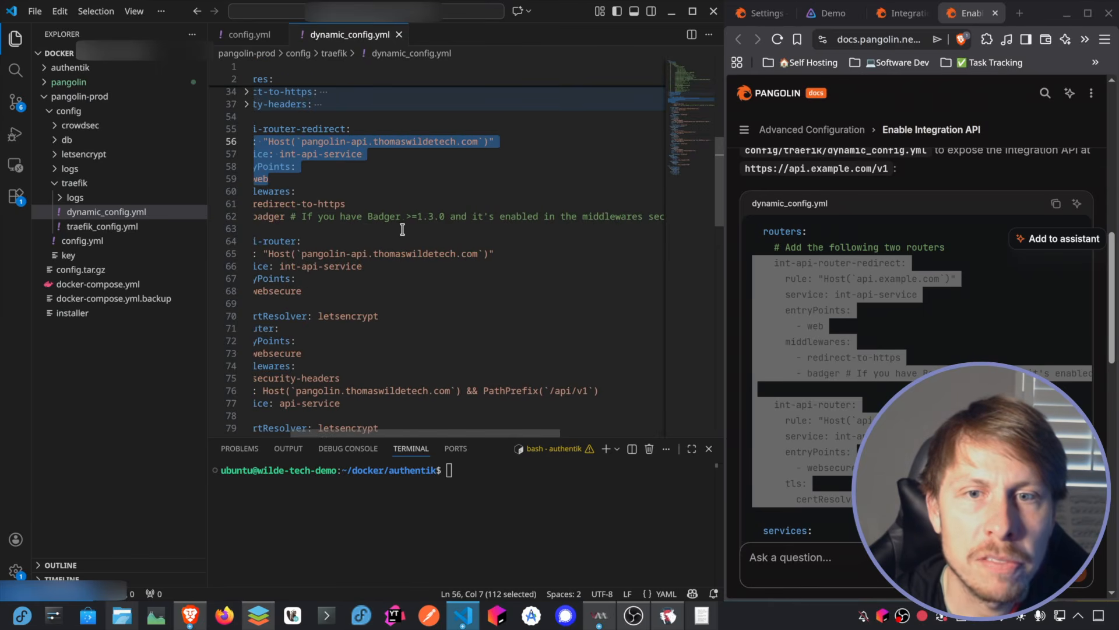
{"action": "scroll", "coordinate": [346, 230], "scroll_direction": "left", "scroll_amount": 1}
{"action": "left_click", "coordinate": [340, 215]}
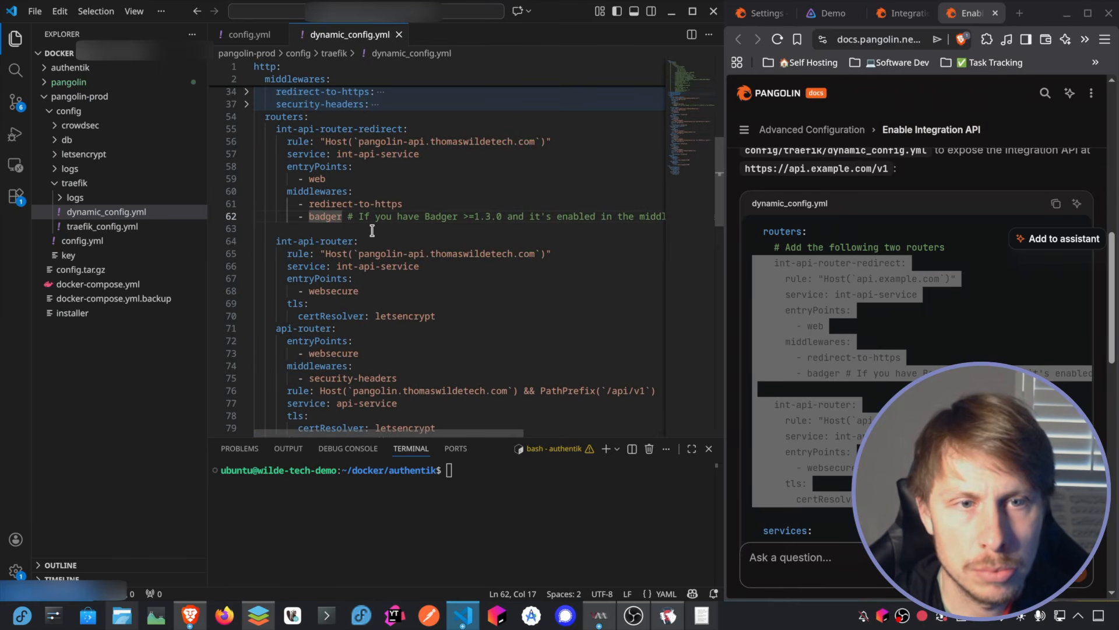
{"action": "key", "text": "ctrl+slash"}
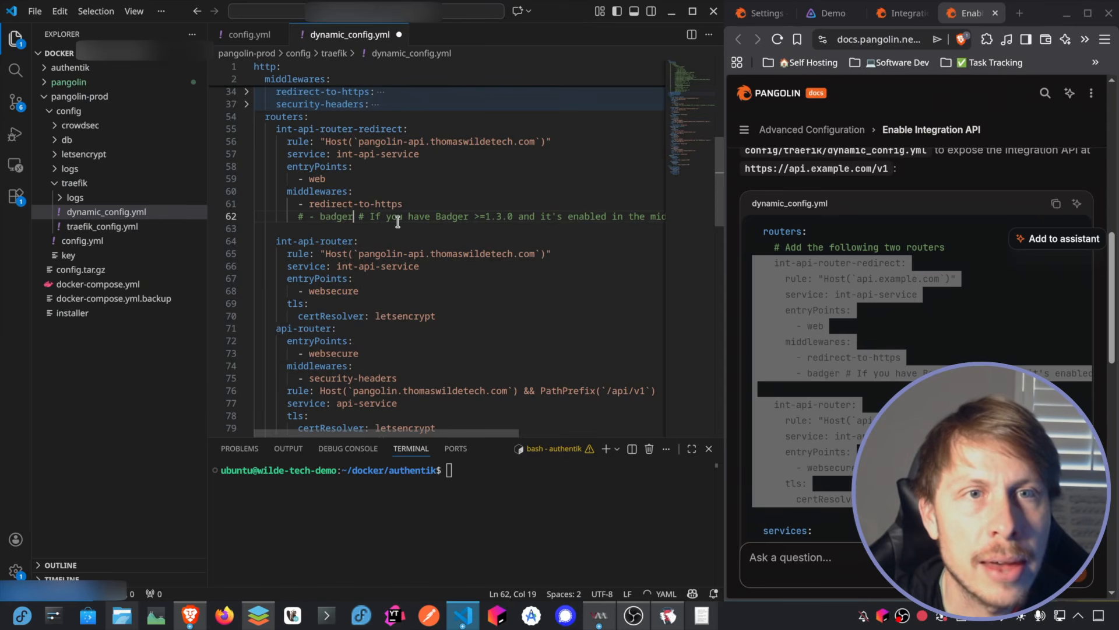
{"action": "key", "text": "ctrl+s"}
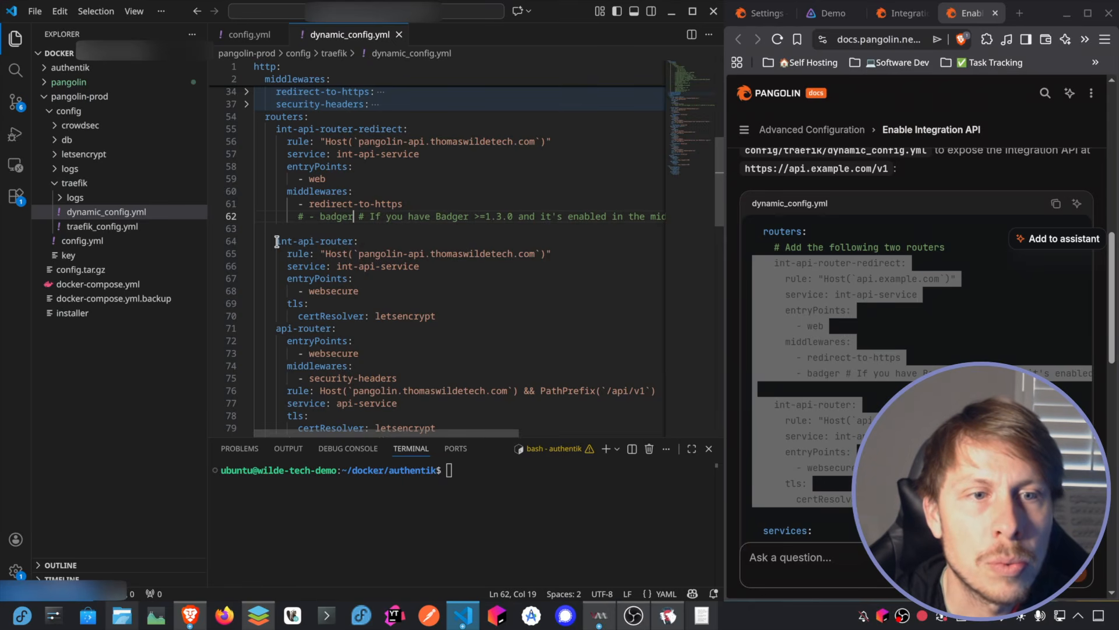
{"action": "left_click_drag", "start_coordinate": [400, 129], "coordinate": [276, 129]}
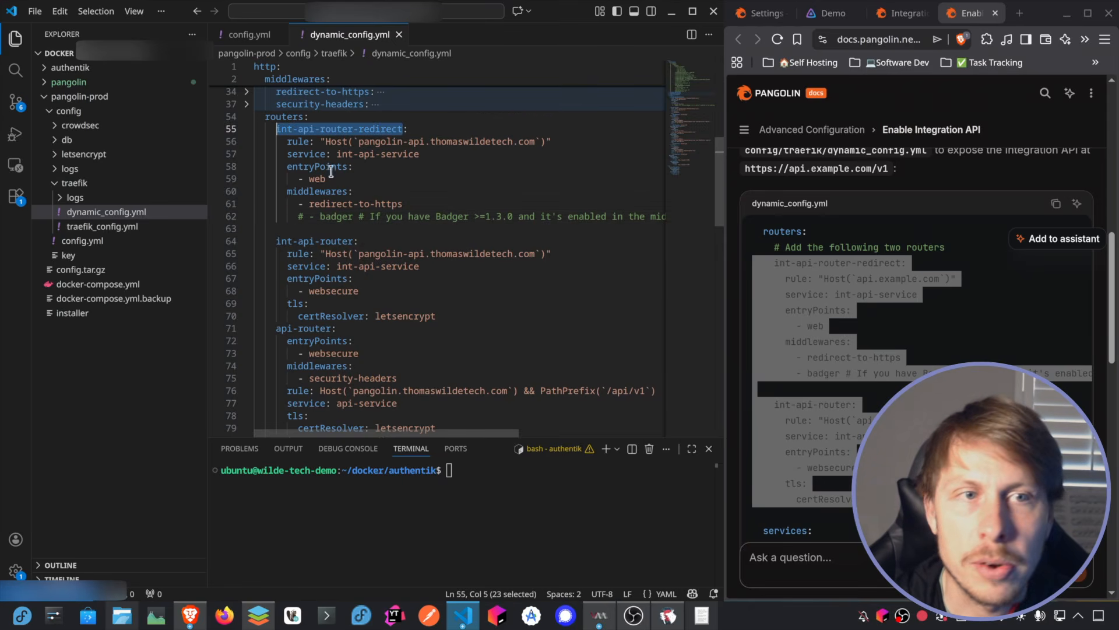
{"action": "scroll", "coordinate": [364, 189], "scroll_direction": "down", "scroll_amount": 6}
{"action": "scroll", "coordinate": [365, 190], "scroll_direction": "down", "scroll_amount": 8}
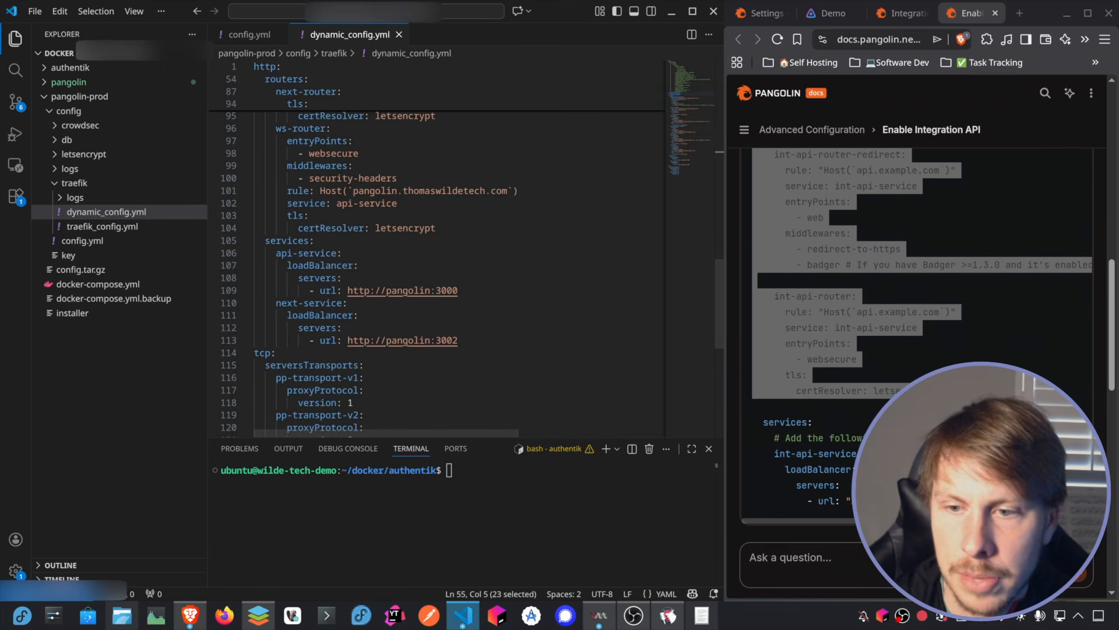
{"action": "left_click_drag", "start_coordinate": [857, 502], "coordinate": [744, 464]}
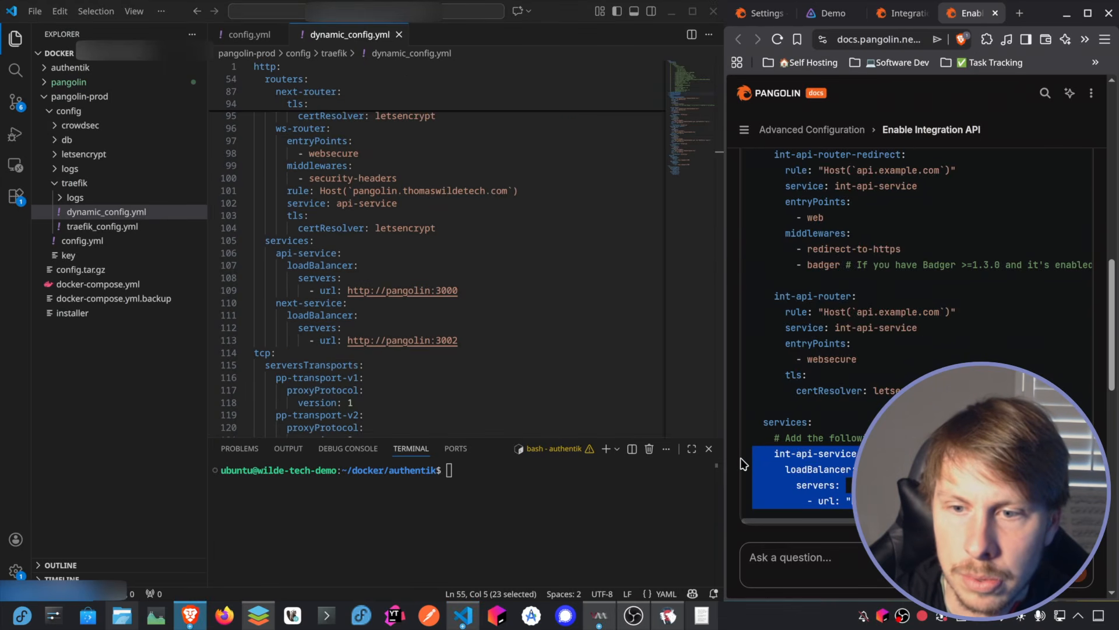
{"action": "left_click", "coordinate": [331, 240]}
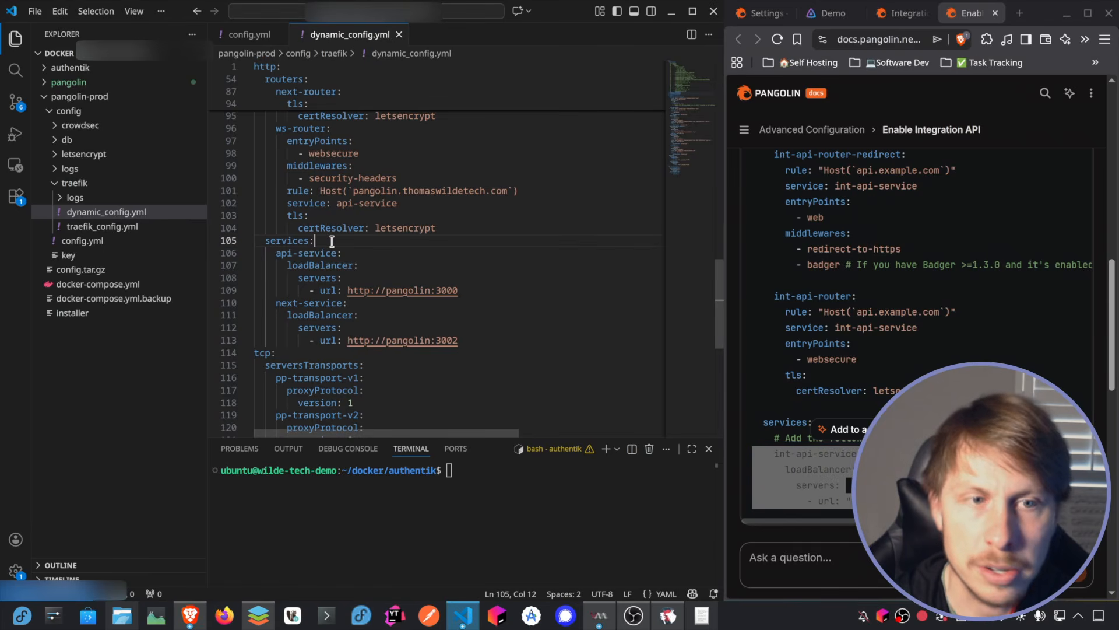
{"action": "key", "text": "Return"}
{"action": "type", "text": "int-api-service:   loadBalancer:     servers:       - url: \"http://pangolin:3003\""}
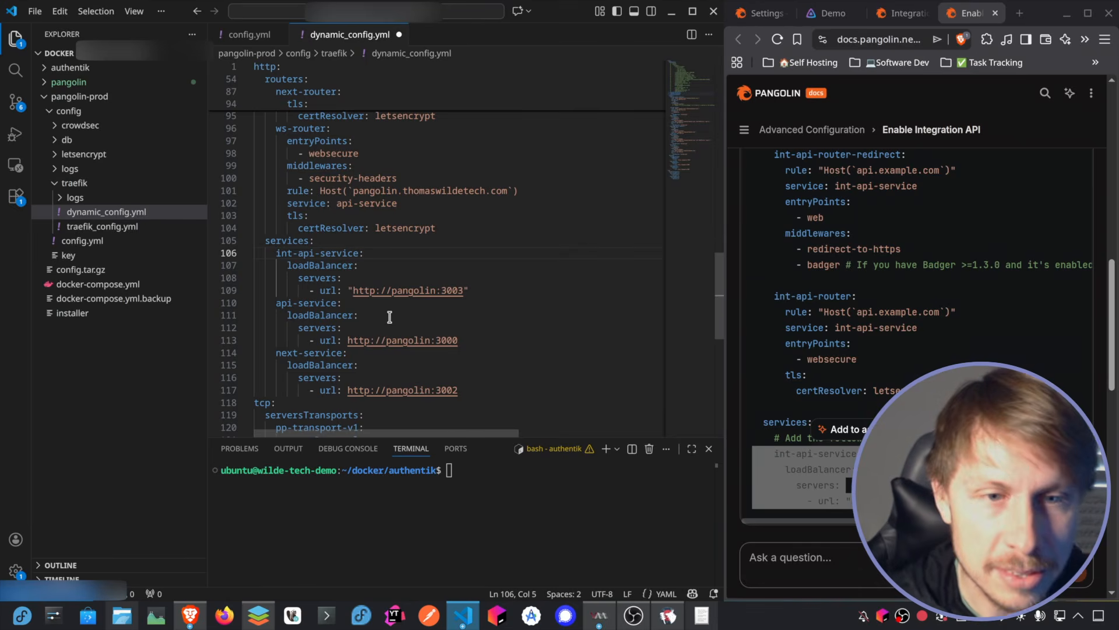
{"action": "left_click_drag", "start_coordinate": [452, 290], "coordinate": [458, 291]}
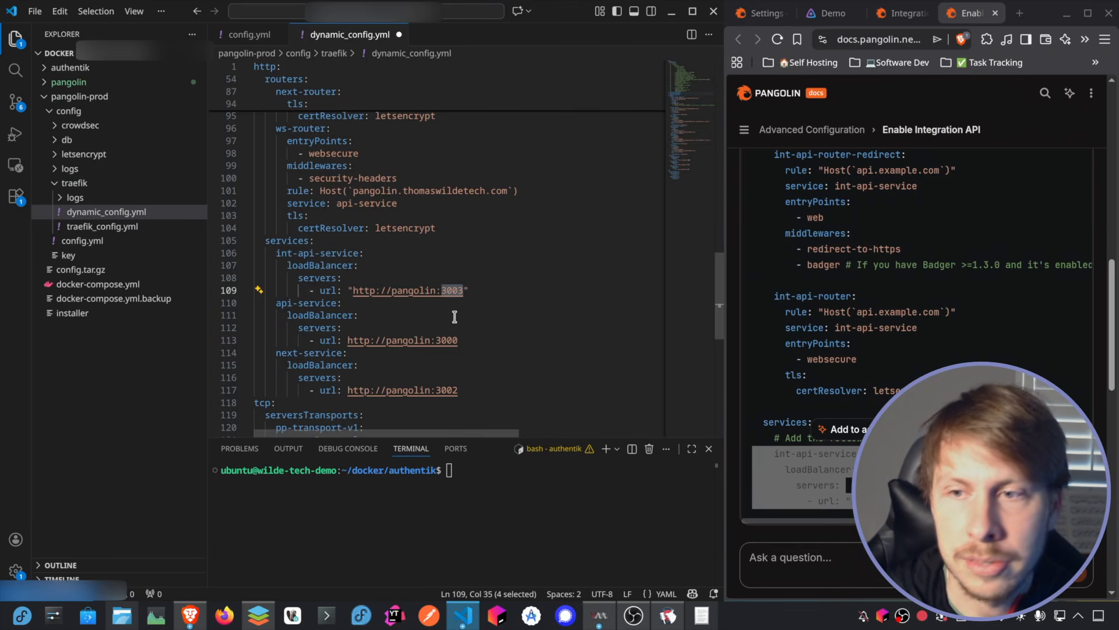
{"action": "scroll", "coordinate": [948, 346], "scroll_direction": "down", "scroll_amount": 2}
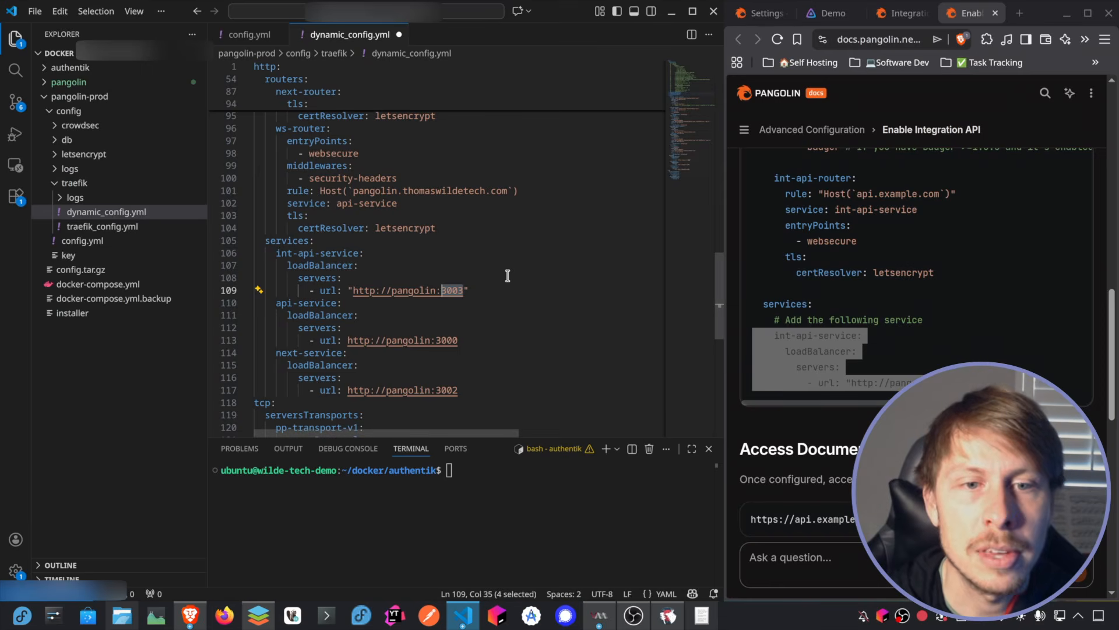
{"action": "key", "text": "ctrl+s"}
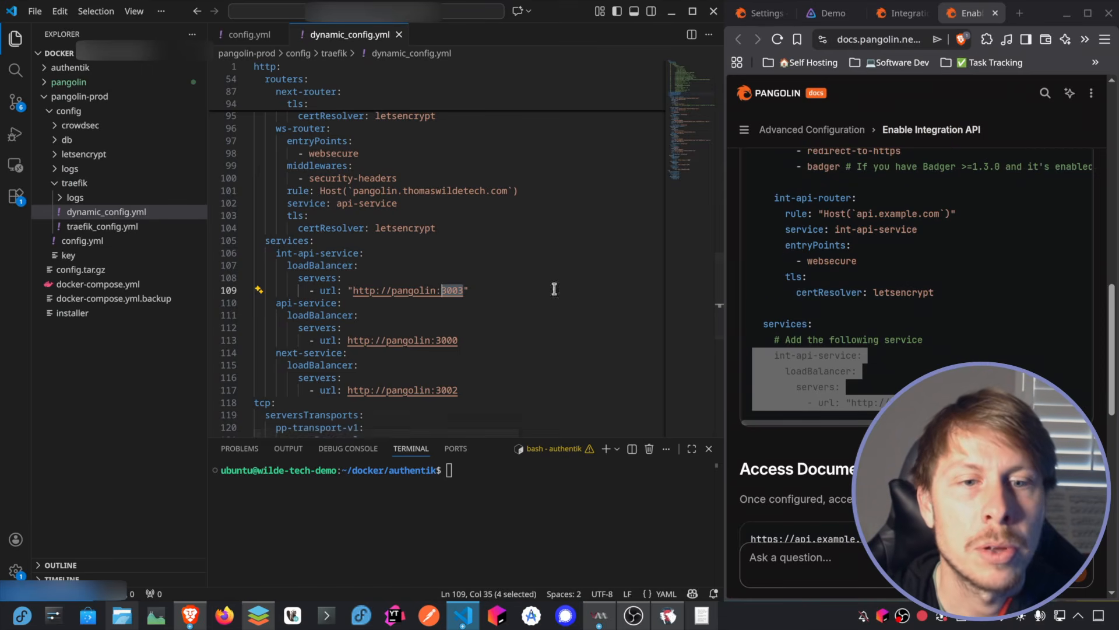
{"action": "scroll", "coordinate": [449, 236], "scroll_direction": "up", "scroll_amount": 9}
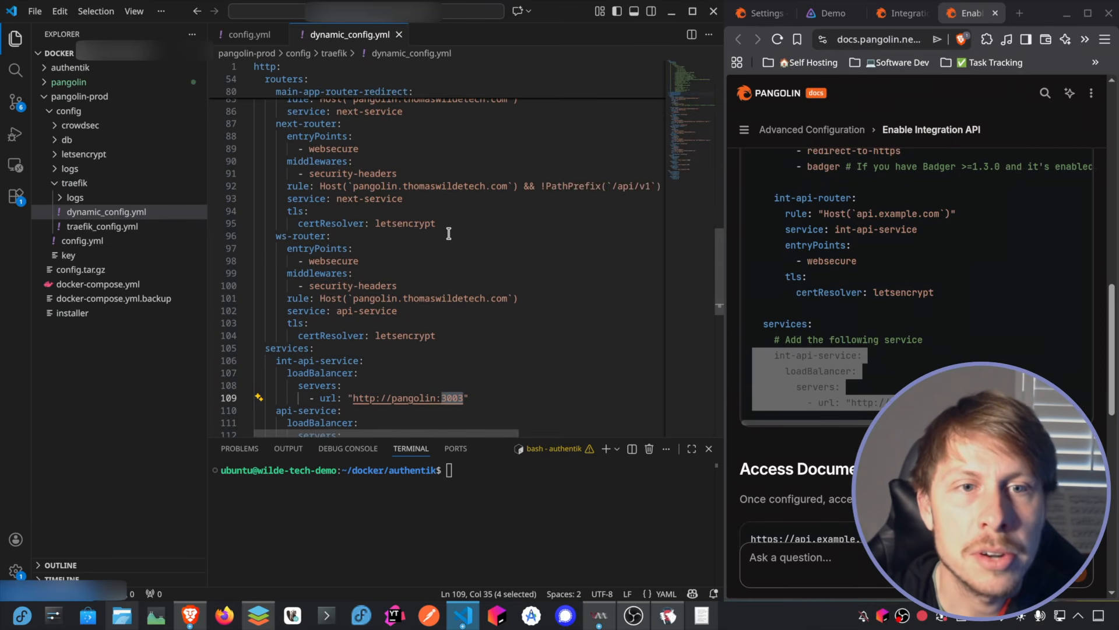
{"action": "scroll", "coordinate": [445, 237], "scroll_direction": "up", "scroll_amount": 4}
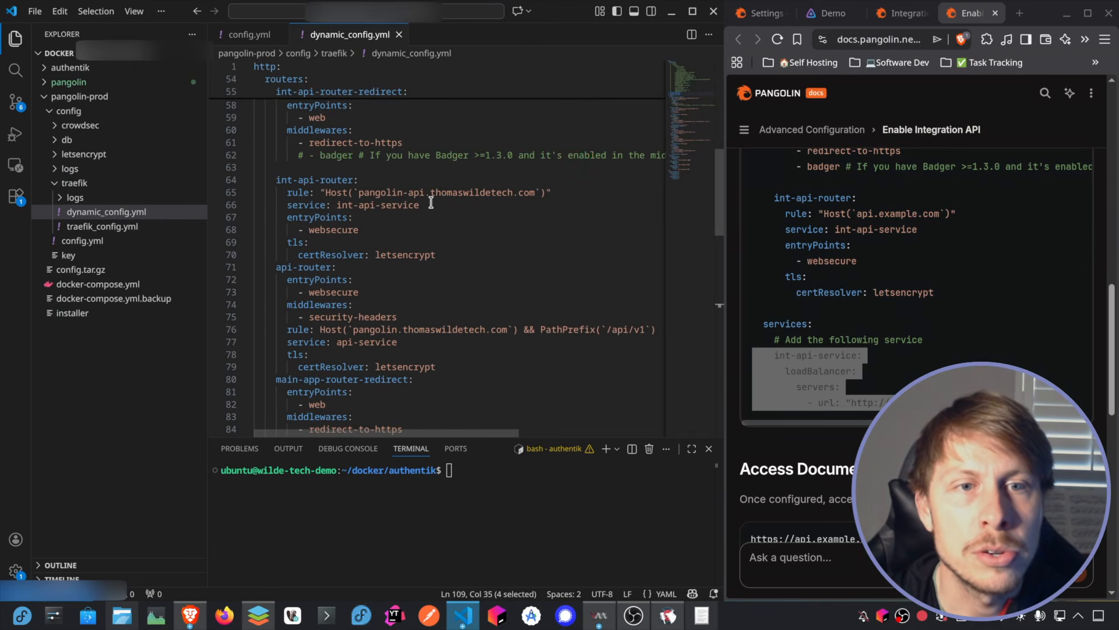
Step: Copy the pangolin-api subdomain from the int-api-router rule and open the DNS records of thomaswildetech.com in Cloudflare
{"action": "left_click_drag", "start_coordinate": [425, 190], "coordinate": [356, 192]}
{"action": "key", "text": "ctrl+c"}
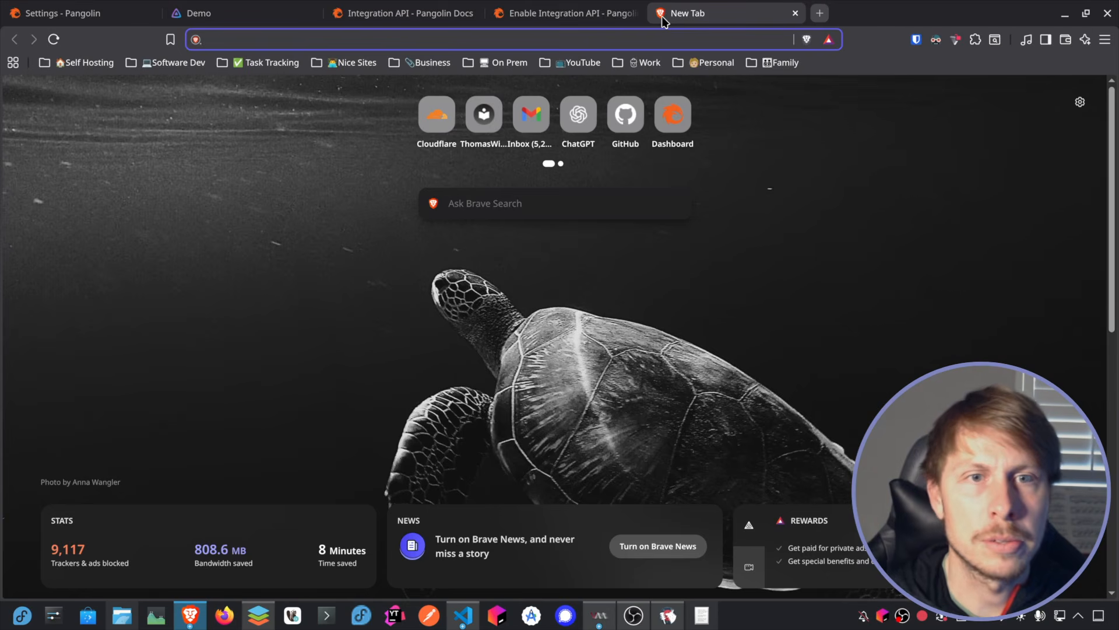
{"action": "left_click", "coordinate": [437, 115]}
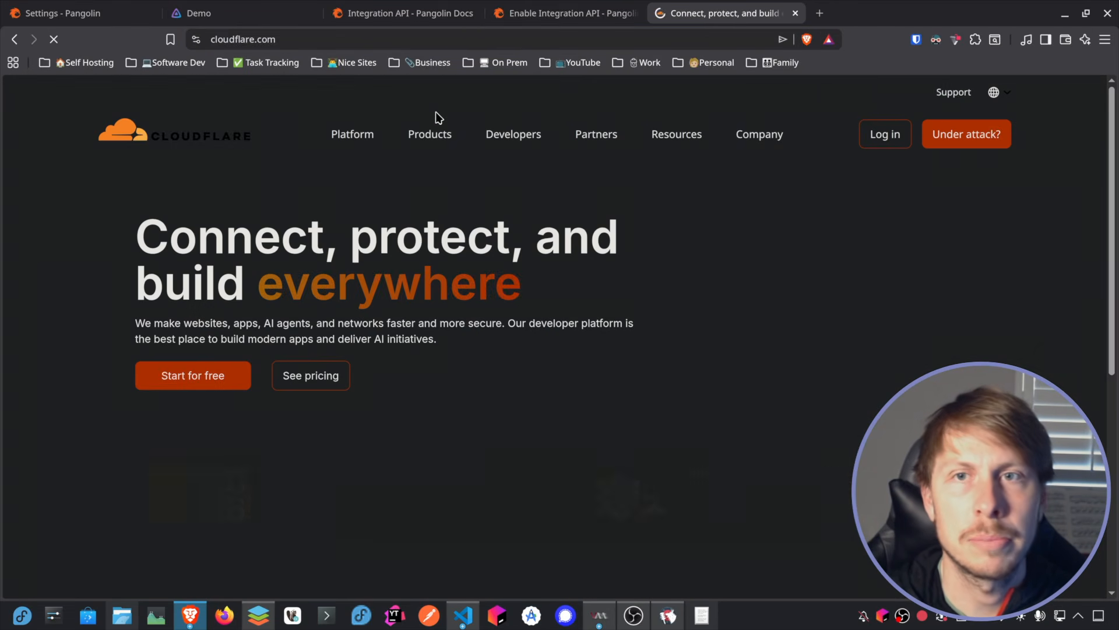
{"action": "left_click", "coordinate": [891, 137]}
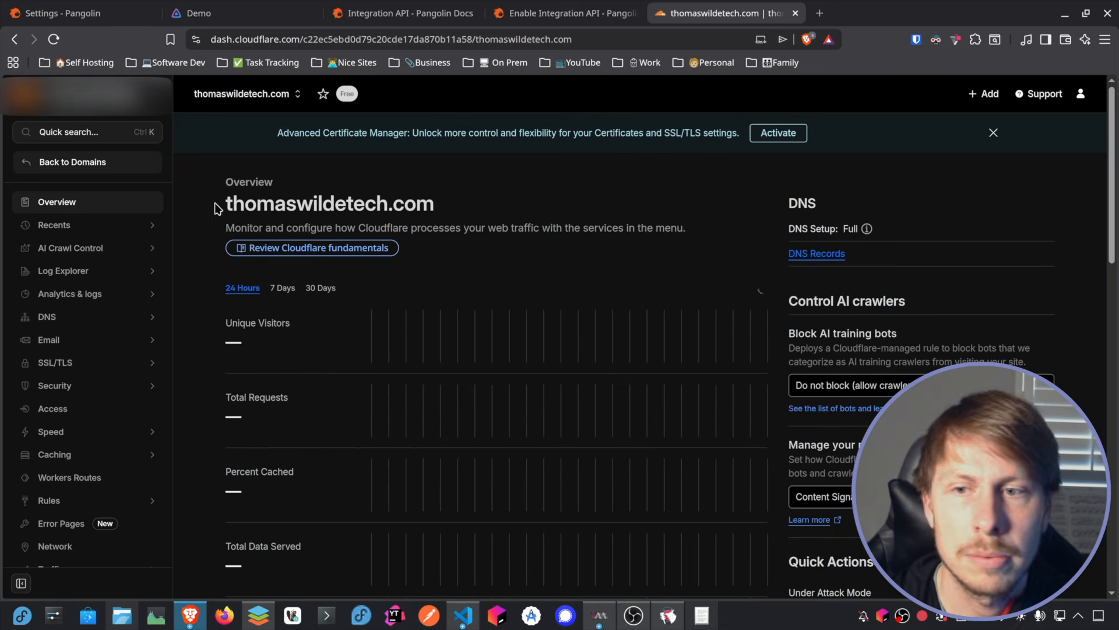
{"action": "left_click", "coordinate": [95, 317]}
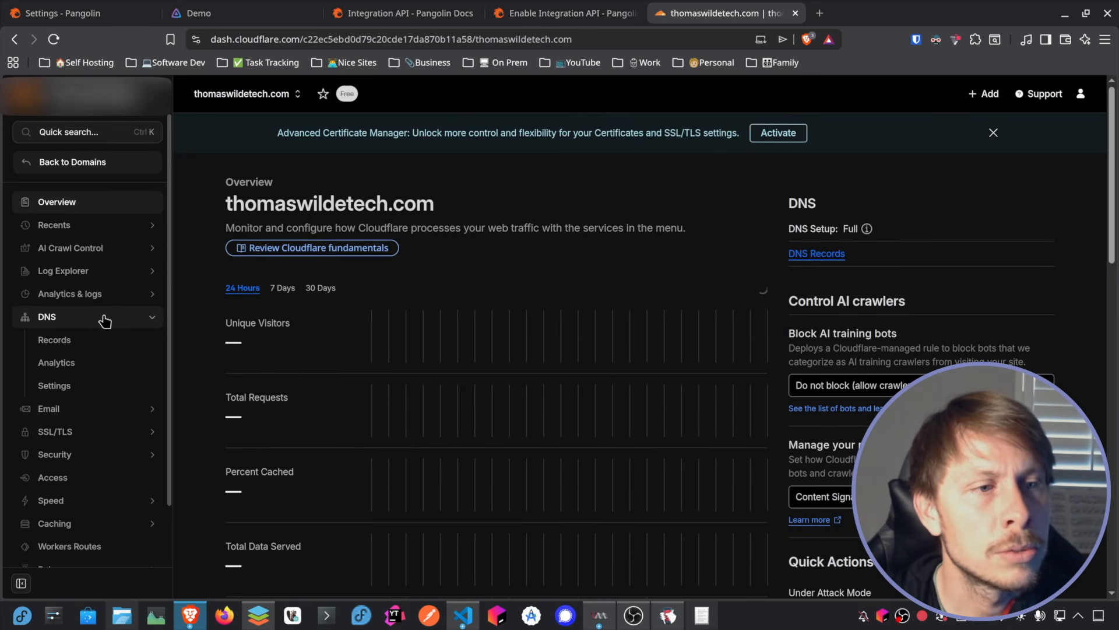
{"action": "left_click", "coordinate": [72, 340]}
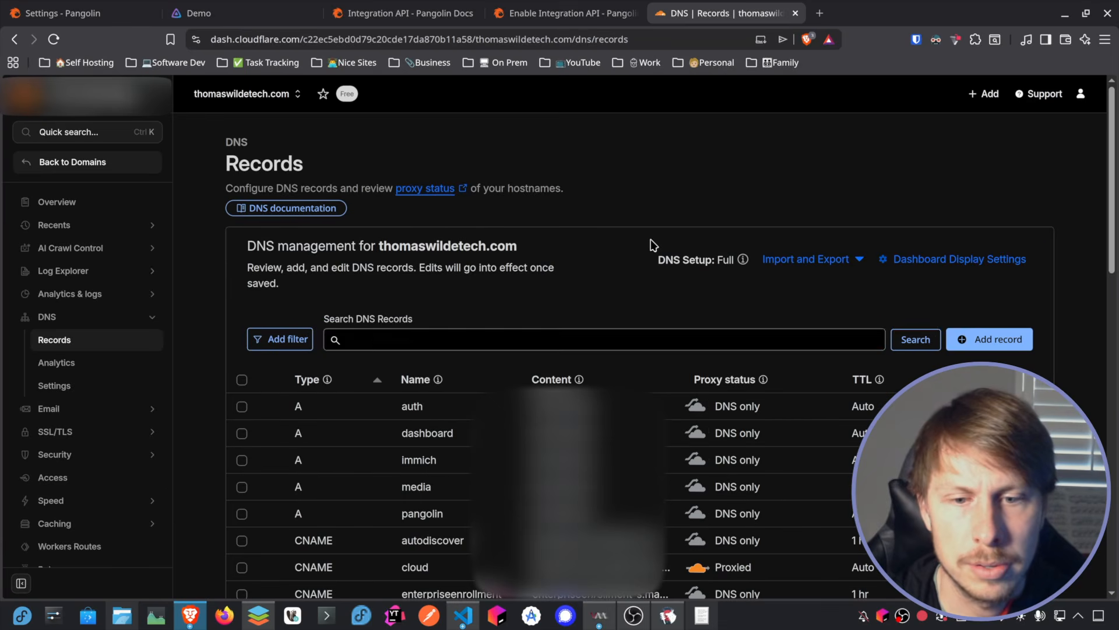
Step: Add an A record named pangolin-api pointing to the server's IPv4 address, set it to DNS only, and save it
{"action": "left_click", "coordinate": [986, 338]}
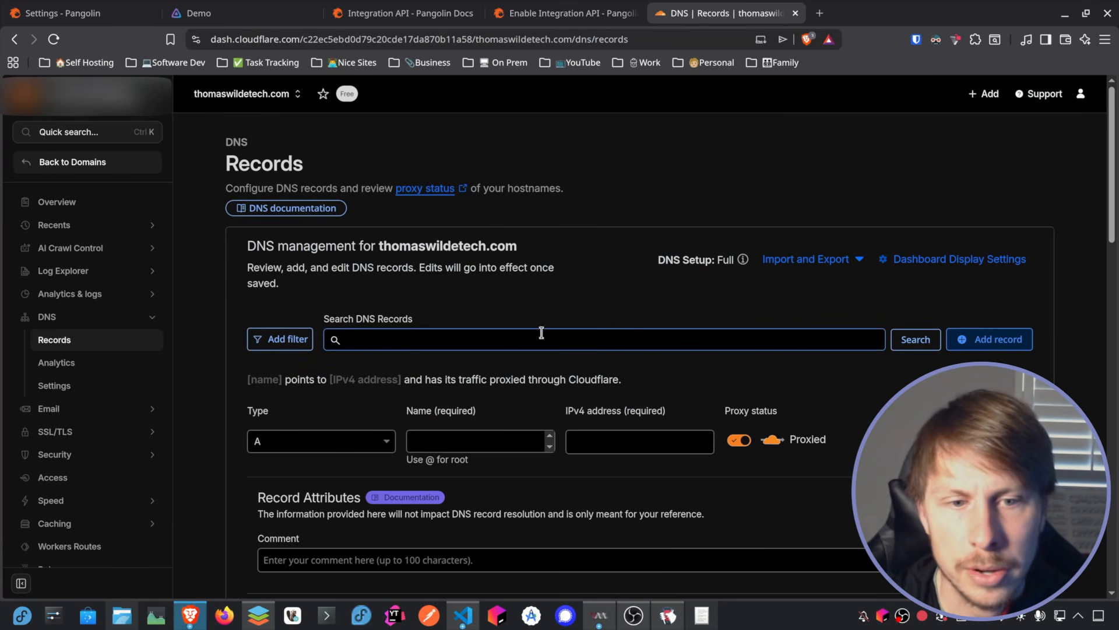
{"action": "scroll", "coordinate": [458, 353], "scroll_direction": "down", "scroll_amount": 2}
{"action": "key", "text": "ctrl+v"}
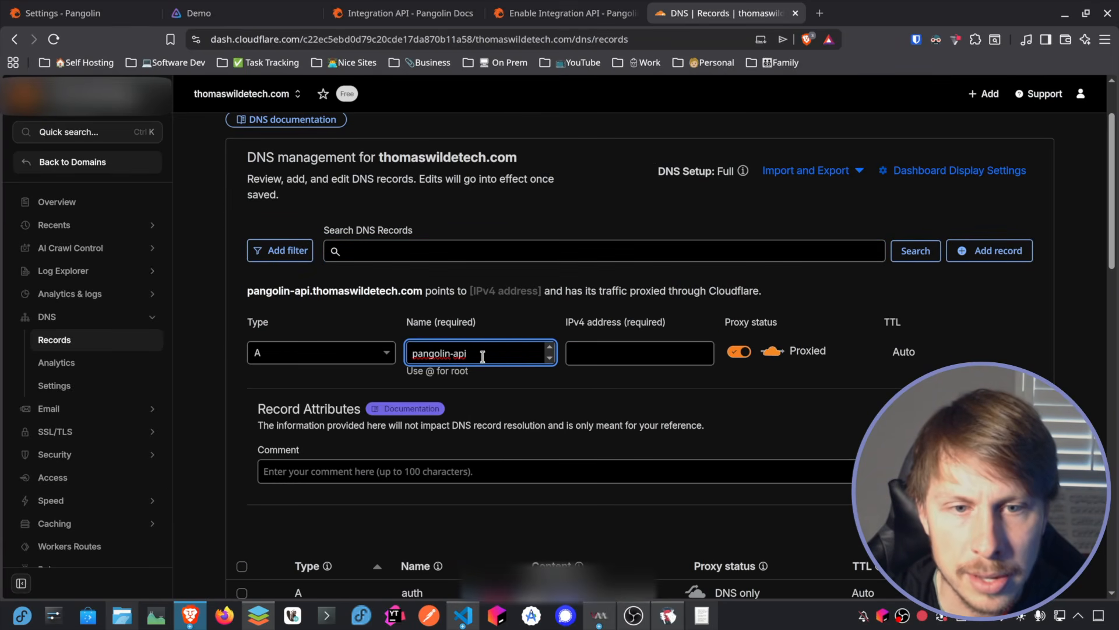
{"action": "scroll", "coordinate": [495, 300], "scroll_direction": "down", "scroll_amount": 2}
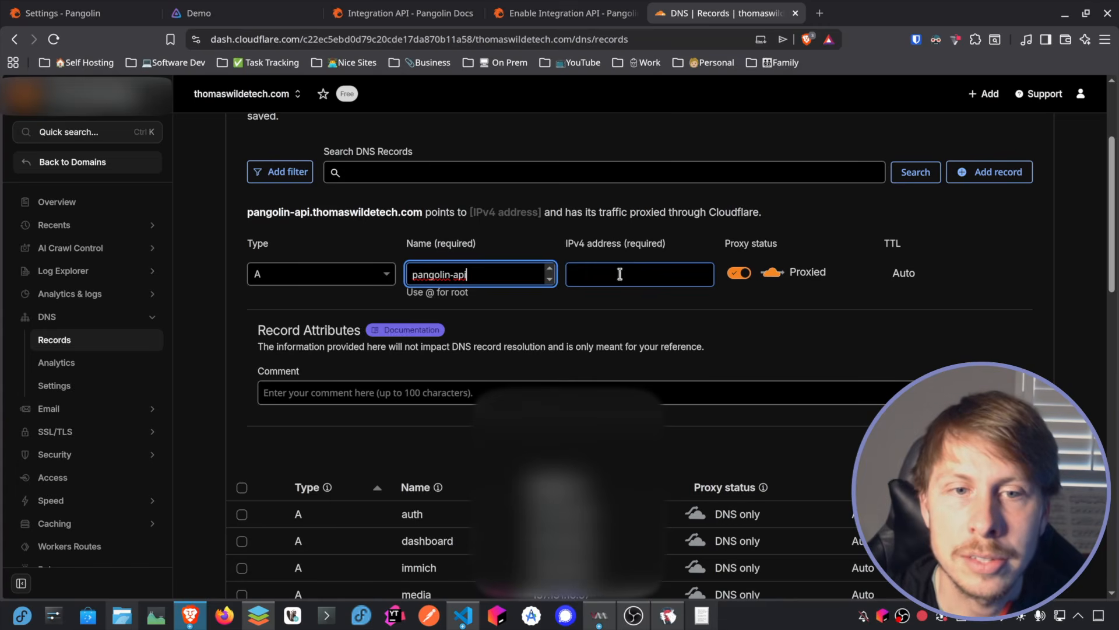
{"action": "left_click", "coordinate": [738, 274]}
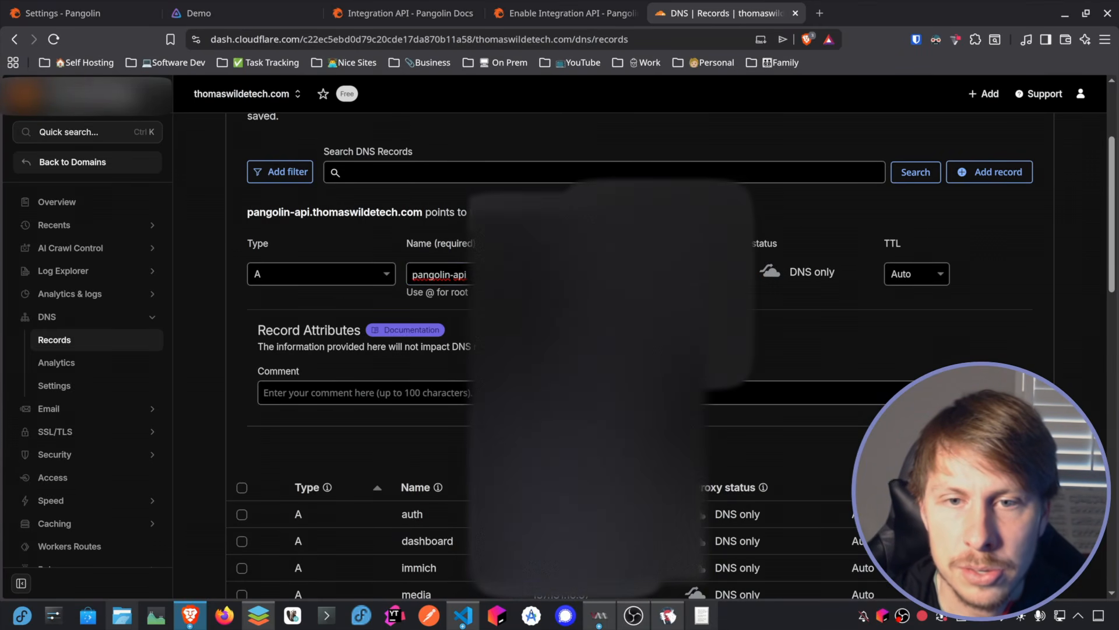
{"action": "left_click", "coordinate": [1013, 453]}
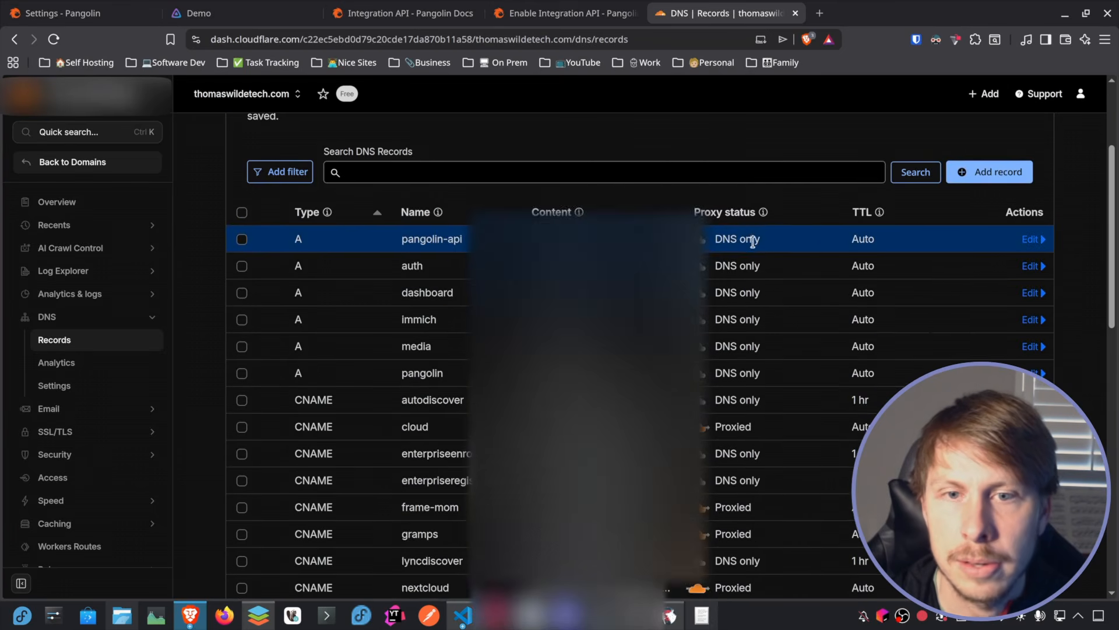
{"action": "scroll", "coordinate": [777, 315], "scroll_direction": "up", "scroll_amount": 3}
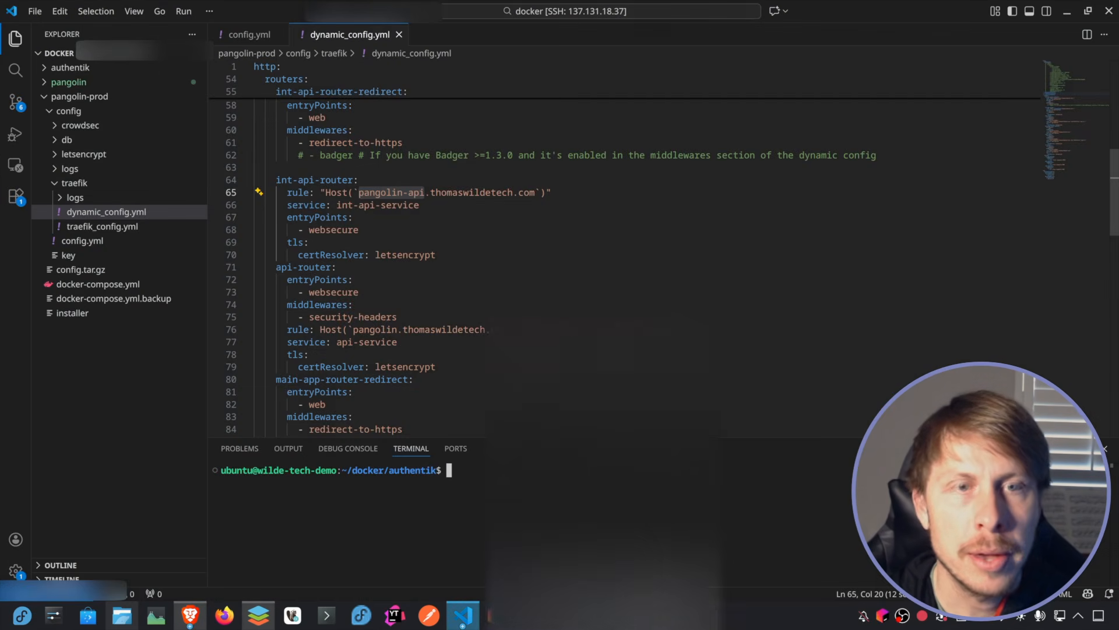
Step: Switch to VS Code, enlarge the terminal and change from the authentik folder to ~/docker/pangolin-prod
{"action": "left_click_drag", "start_coordinate": [601, 436], "coordinate": [622, 283]}
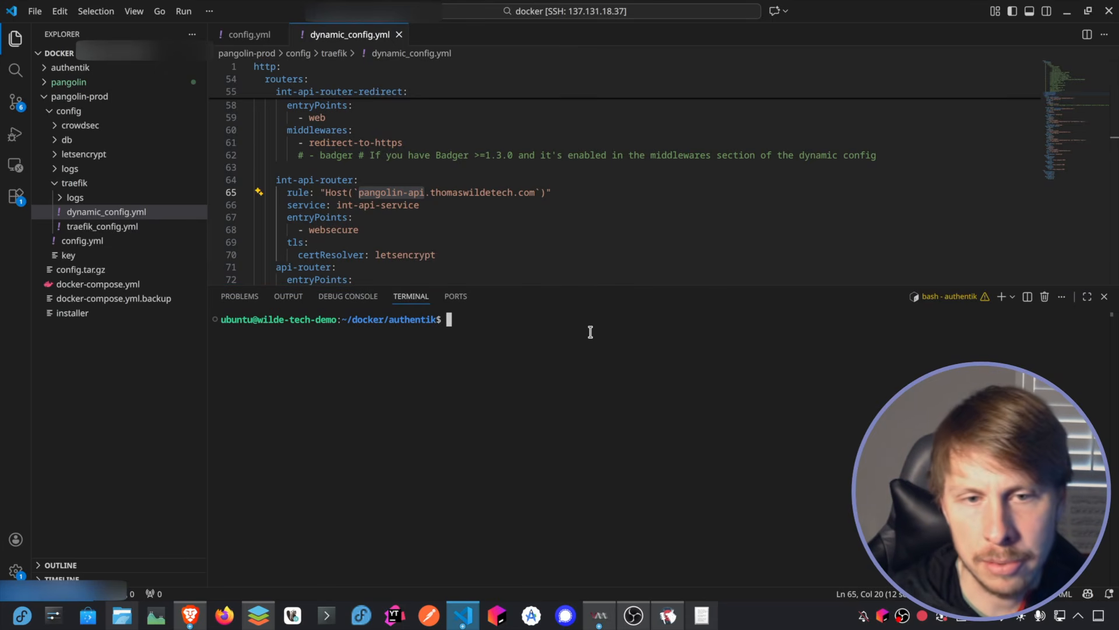
{"action": "type", "text": "cd "}
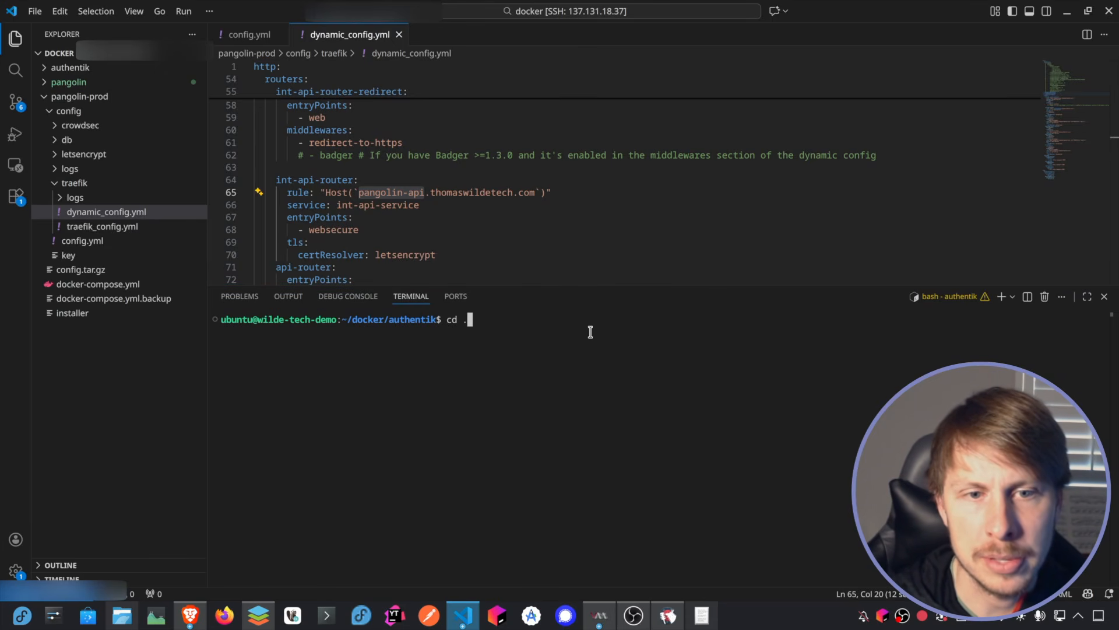
{"action": "type", "text": "../"}
{"action": "key", "text": "Return"}
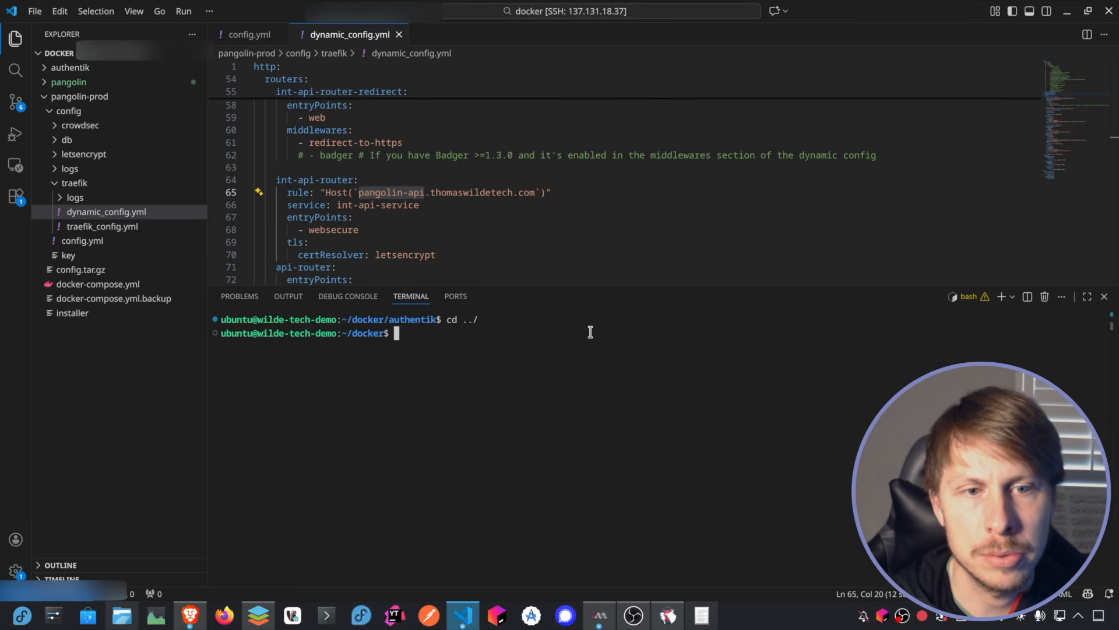
{"action": "type", "text": "cd pangolin-prod"}
{"action": "key", "text": "Return"}
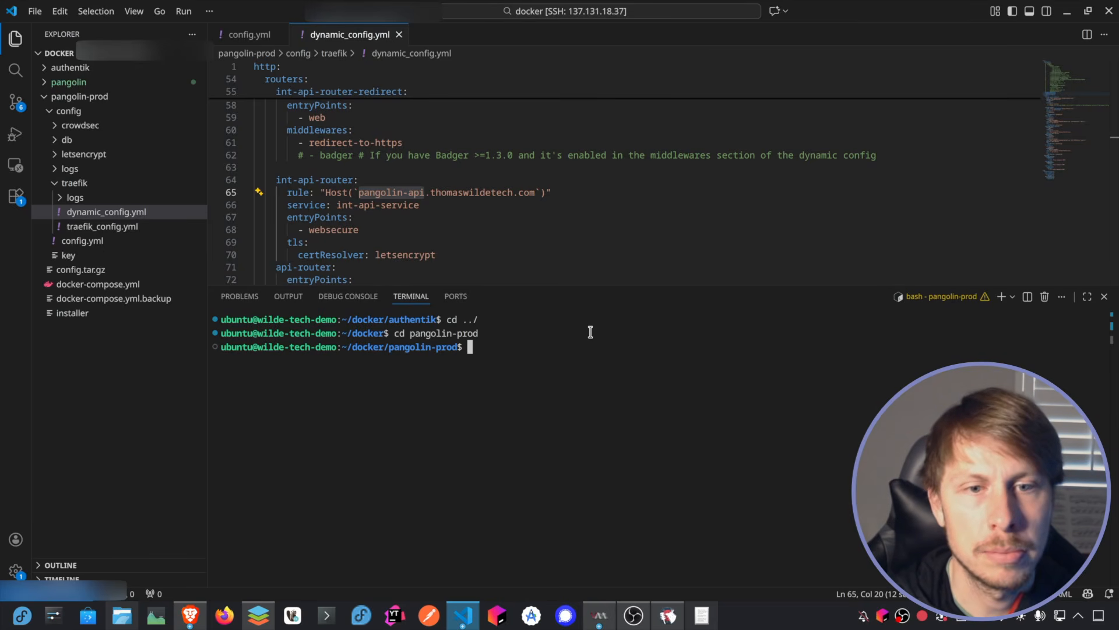
Step: Restart the Pangolin stack with sudo docker compose down and sudo docker compose up -d, and clear the terminal
{"action": "type", "text": "sudo "}
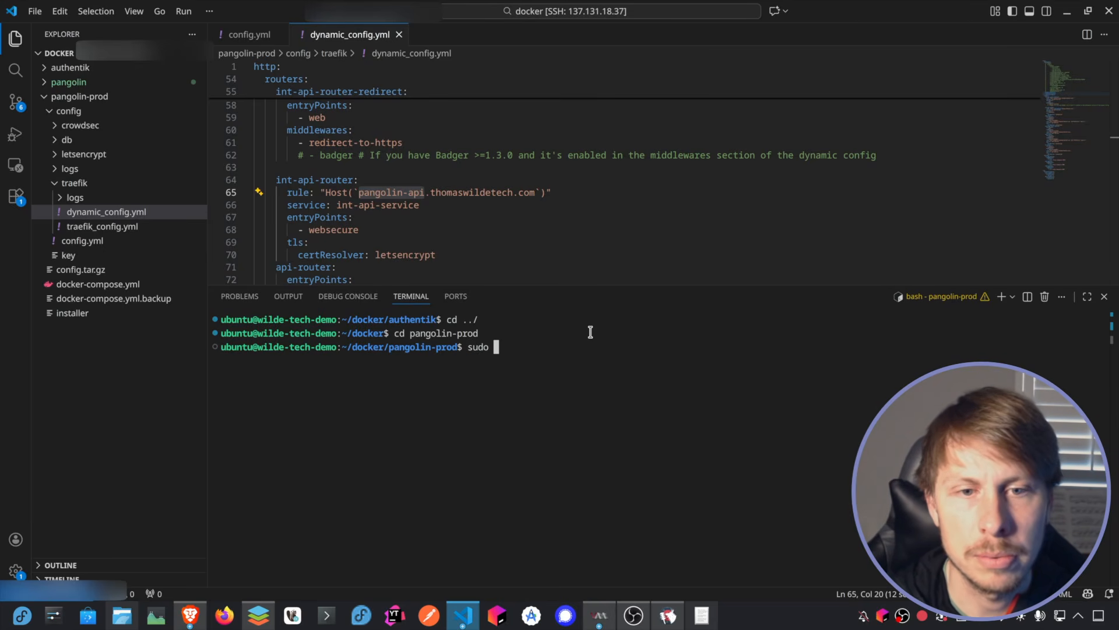
{"action": "type", "text": "docker compose down"}
{"action": "key", "text": "Return"}
{"action": "type", "text": "sudo docker com"}
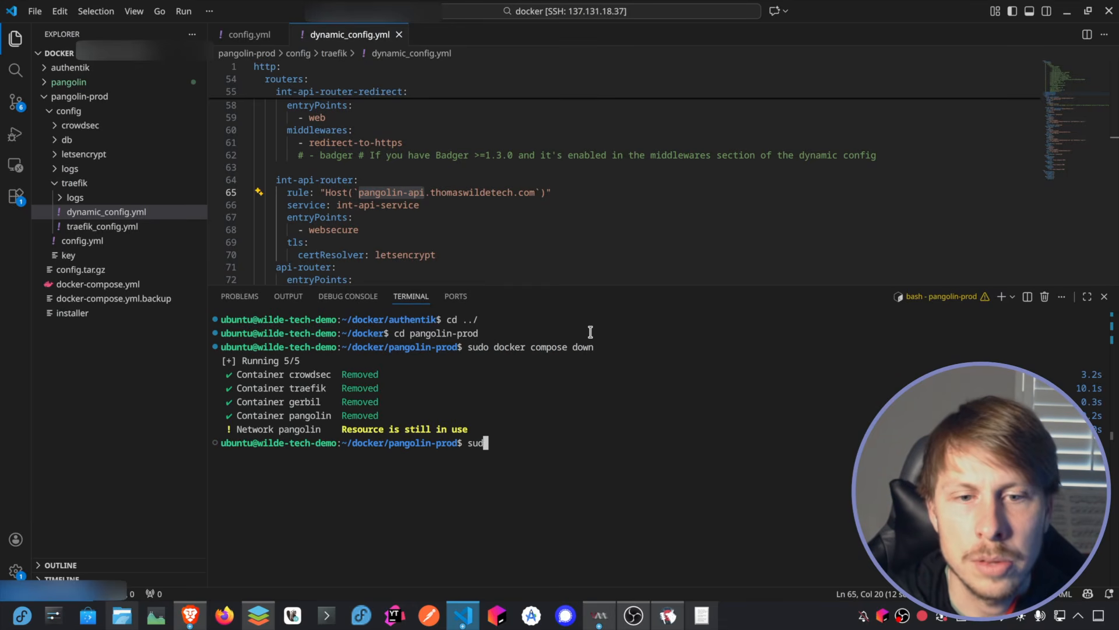
{"action": "type", "text": "-d"}
{"action": "key", "text": "Return"}
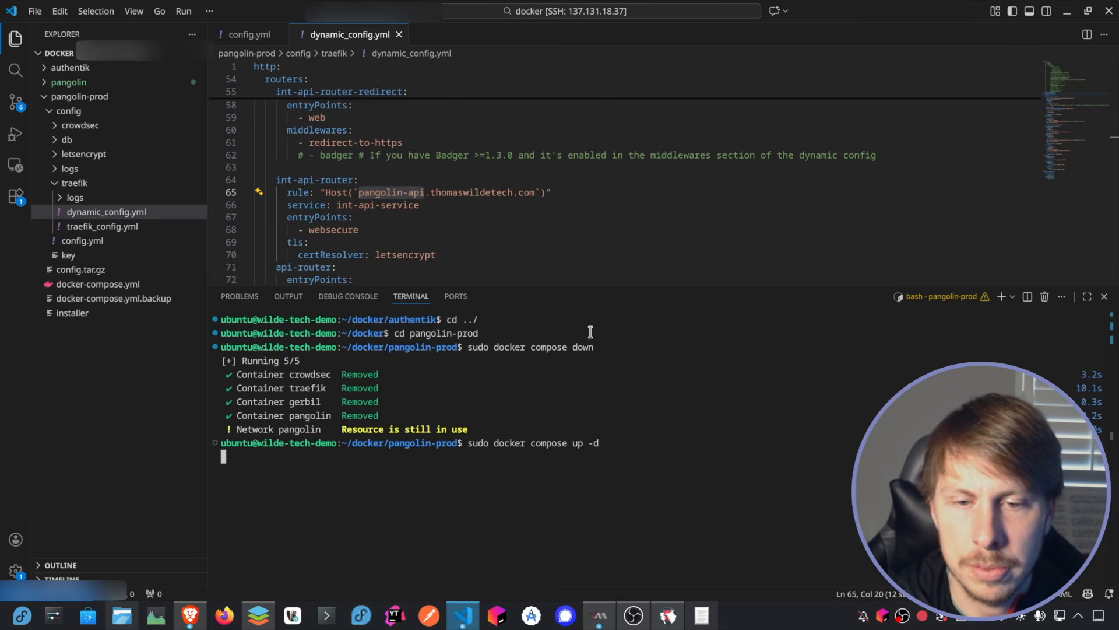
{"action": "key", "text": "ctrl+l"}
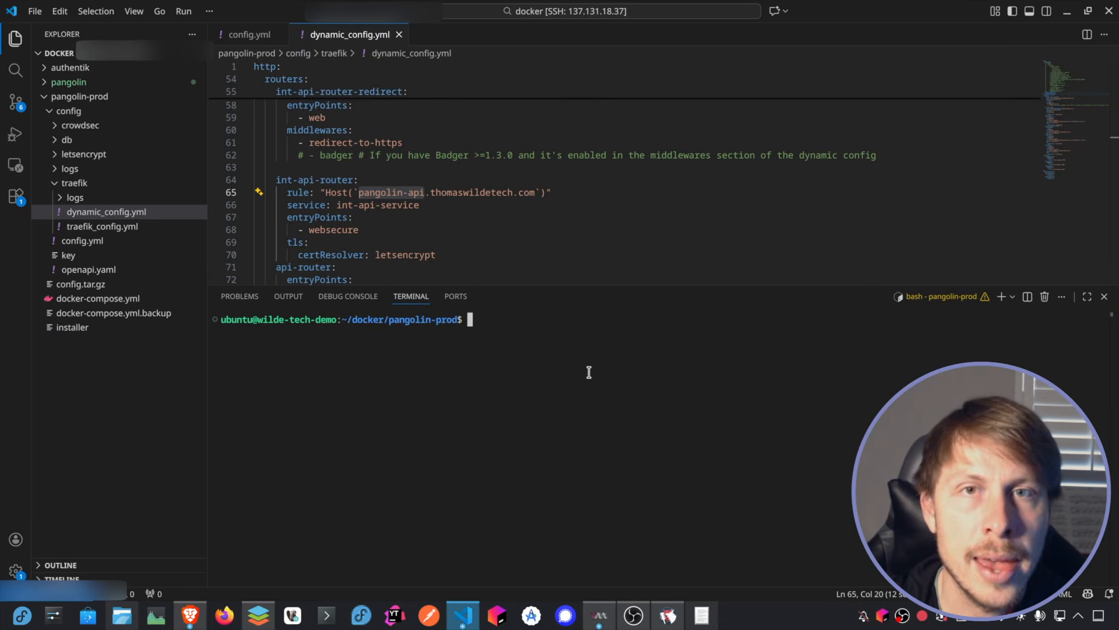
Step: Return to the Integration API documentation in the browser and title a blank KWrite note Api Keys
{"action": "left_click", "coordinate": [190, 615]}
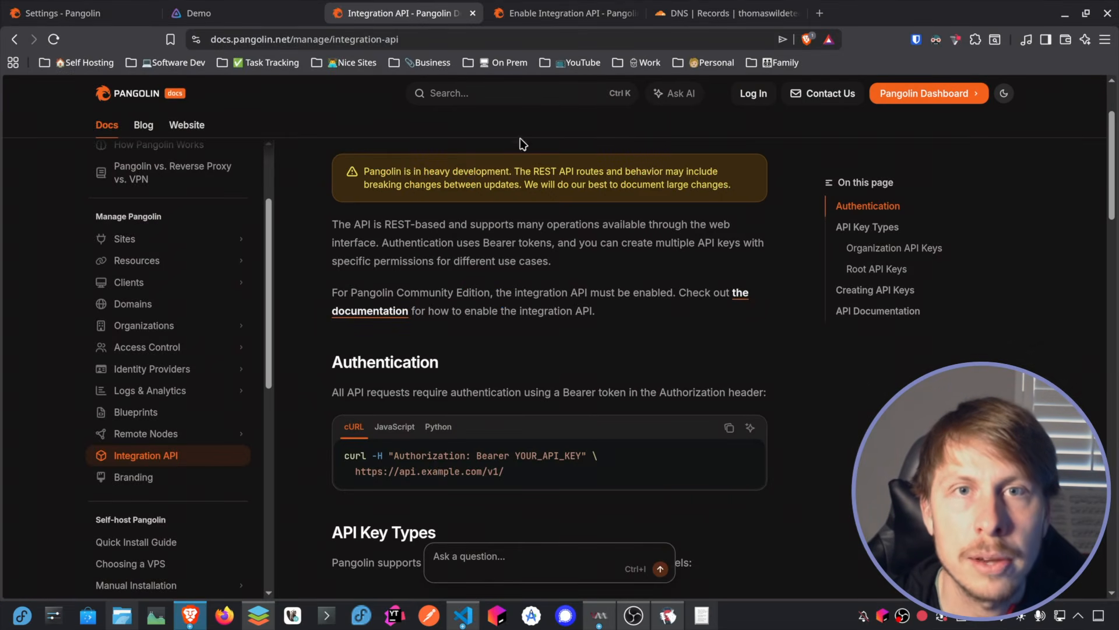
{"action": "left_click", "coordinate": [569, 12]}
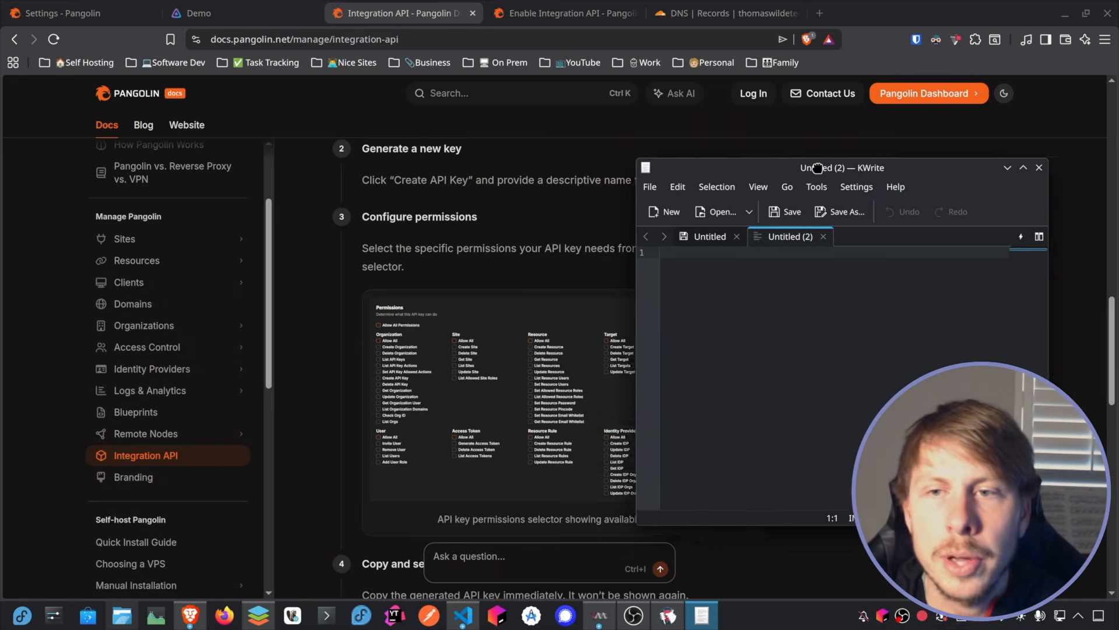
{"action": "left_click_drag", "start_coordinate": [818, 168], "coordinate": [780, 160]}
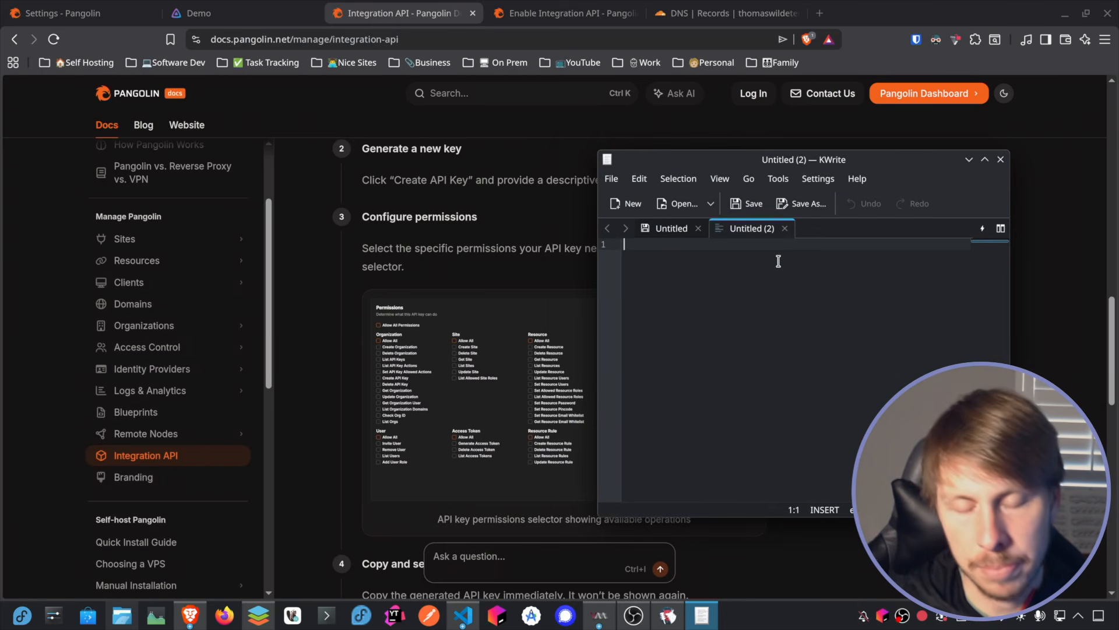
{"action": "type", "text": "api"}
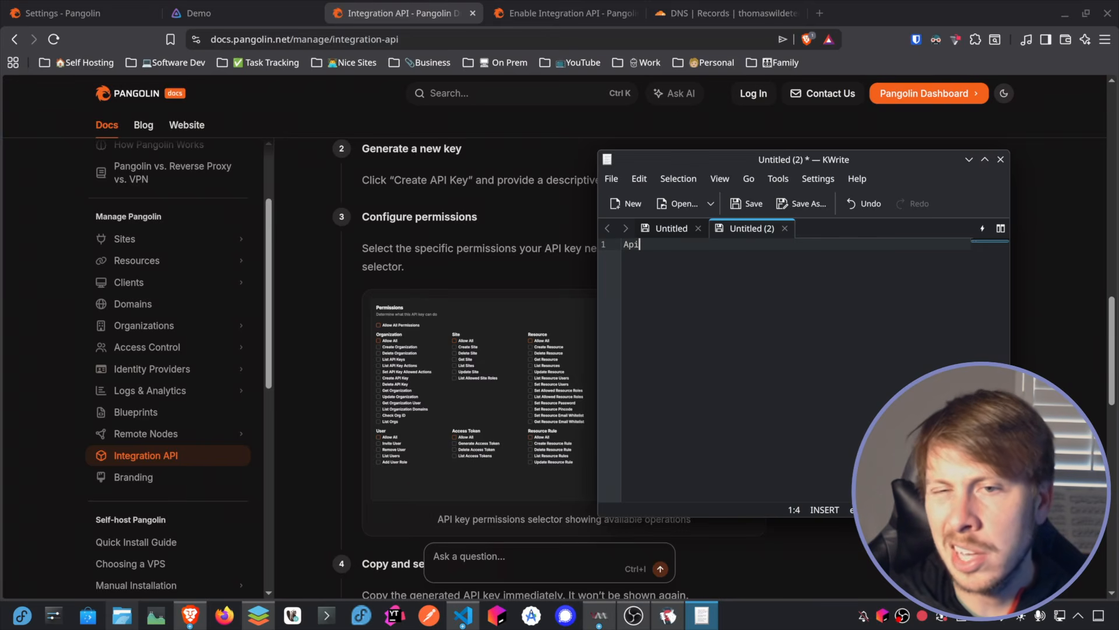
{"action": "type", "text": " Keys"}
{"action": "key", "text": "Return"}
{"action": "key", "text": "Return"}
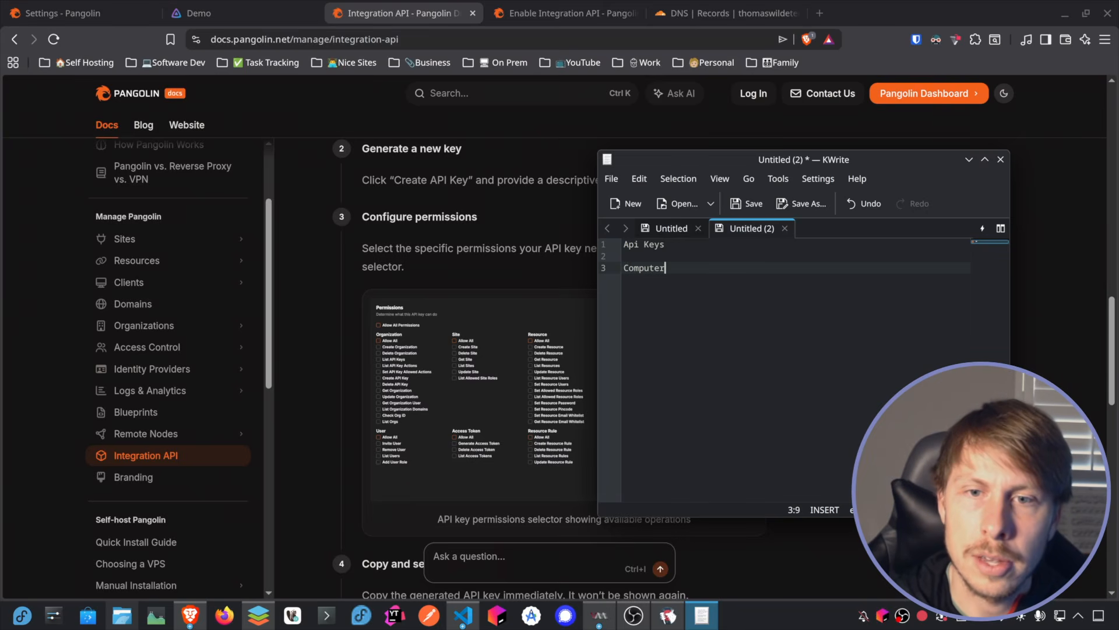
Step: Add the headings Local Computer and Authentik to the note, leaving blank lines between them for the keys
{"action": "key", "text": "ctrl+BackSpace"}
{"action": "type", "text": "Local Com"}
{"action": "key", "text": "Return"}
{"action": "key", "text": "Return"}
{"action": "type", "text": "Authentik"}
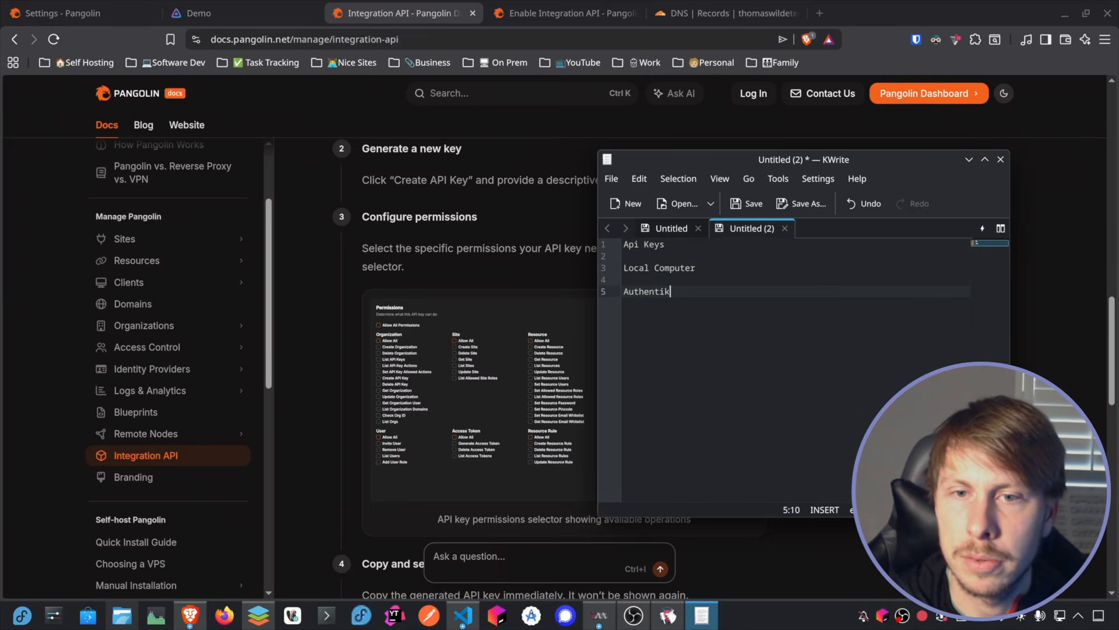
{"action": "key", "text": "Up"}
{"action": "key", "text": "Return"}
{"action": "key", "text": "Up"}
Step: Start generating a new API key in the Pangolin organization and enter a name identifying the local computer
{"action": "left_click", "coordinate": [81, 13]}
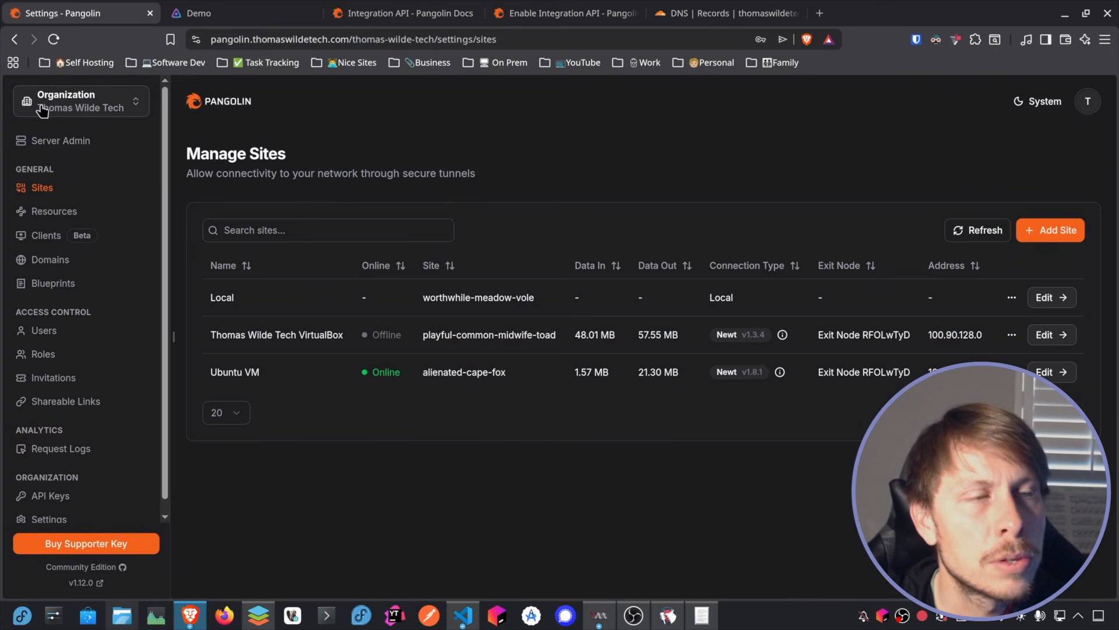
{"action": "scroll", "coordinate": [139, 252], "scroll_direction": "down", "scroll_amount": 1}
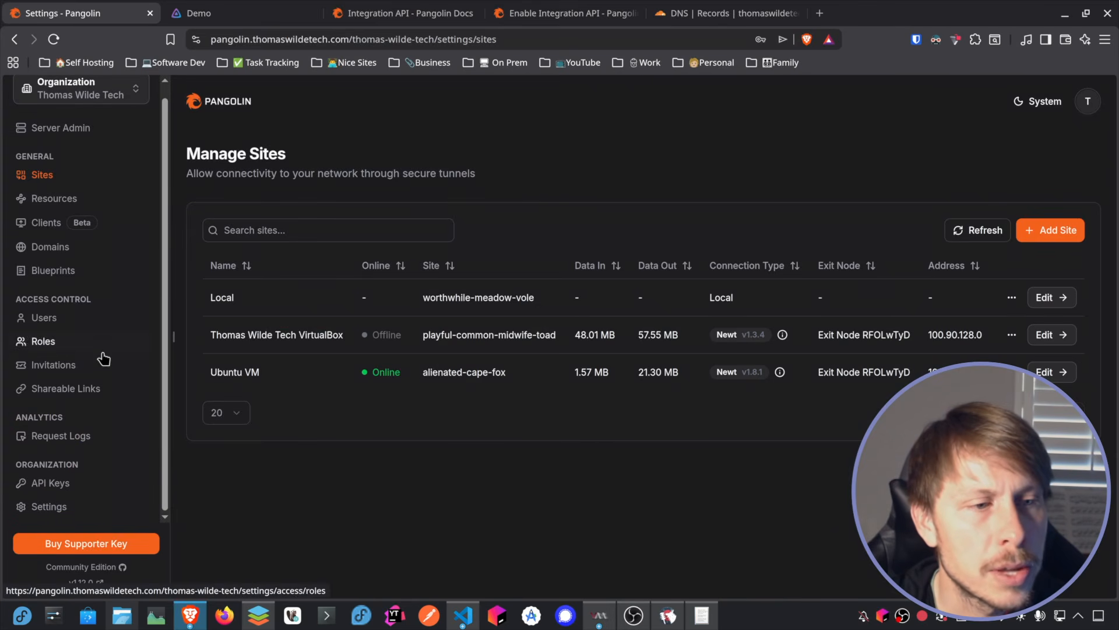
{"action": "left_click", "coordinate": [52, 484]}
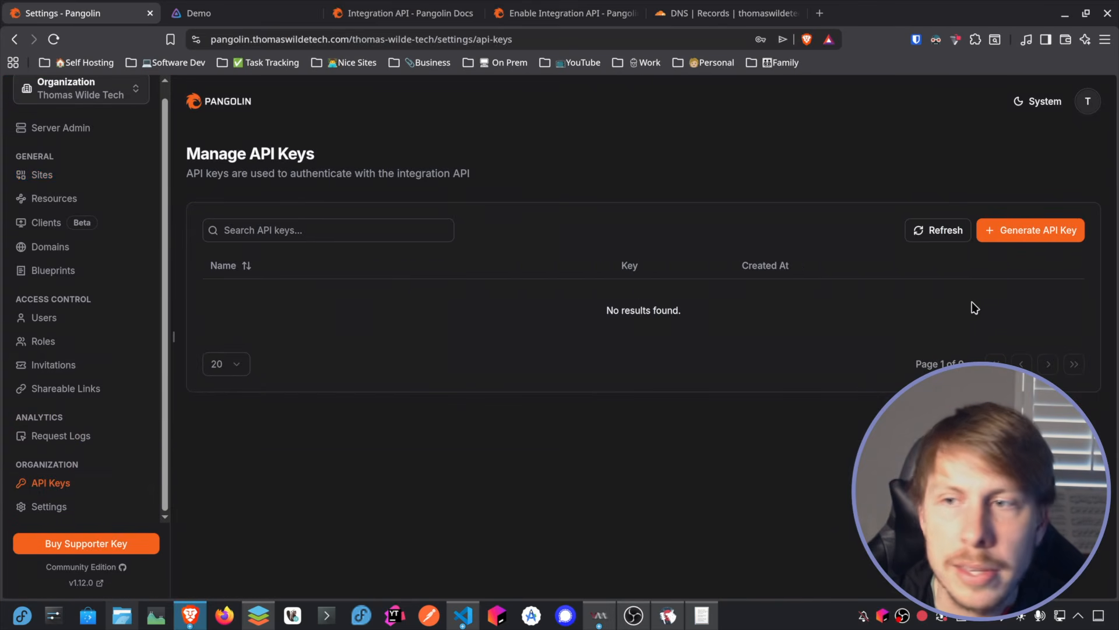
{"action": "left_click", "coordinate": [1025, 233]}
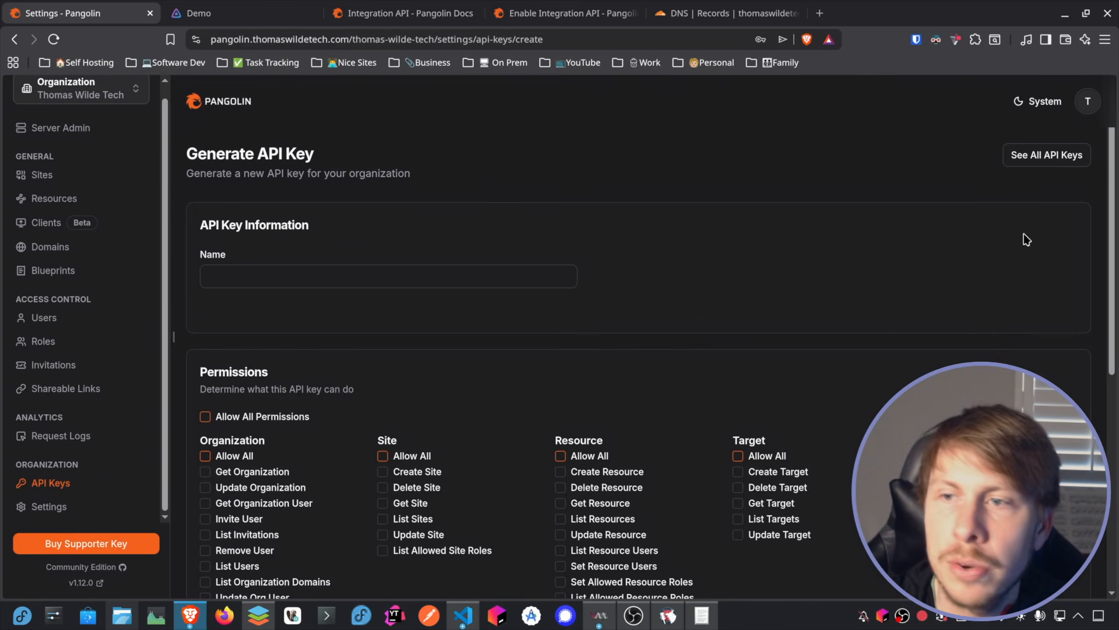
{"action": "scroll", "coordinate": [489, 264], "scroll_direction": "down", "scroll_amount": 2}
{"action": "left_click", "coordinate": [251, 167]}
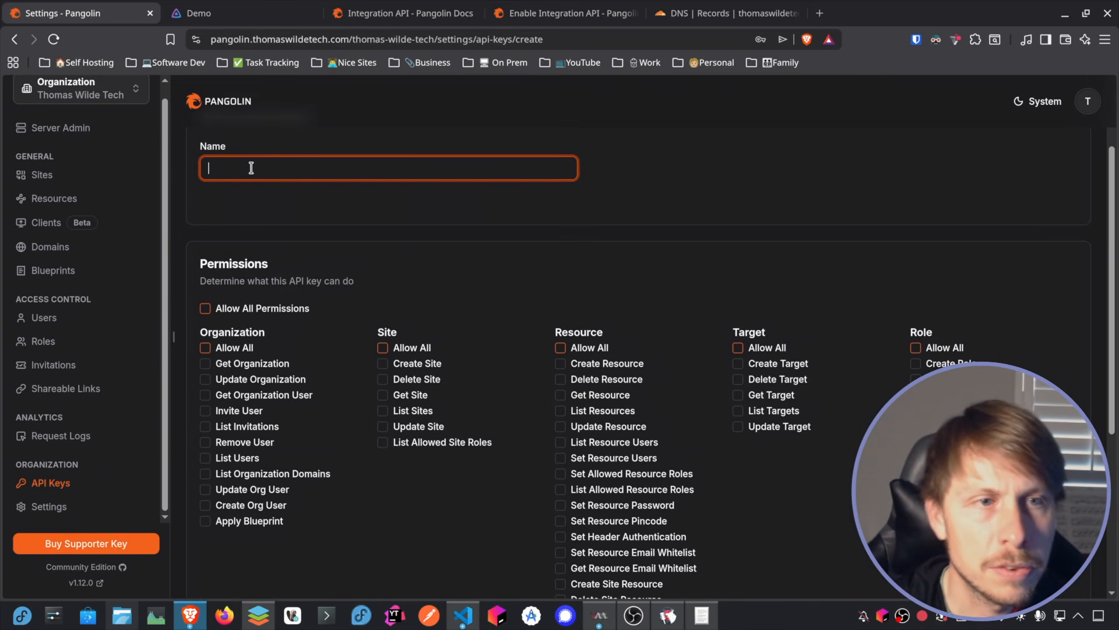
{"action": "type", "text": "Computer"}
Step: Review the permission groups and grant the new API key Get Resource and List Resources
{"action": "scroll", "coordinate": [677, 230], "scroll_direction": "down", "scroll_amount": 2}
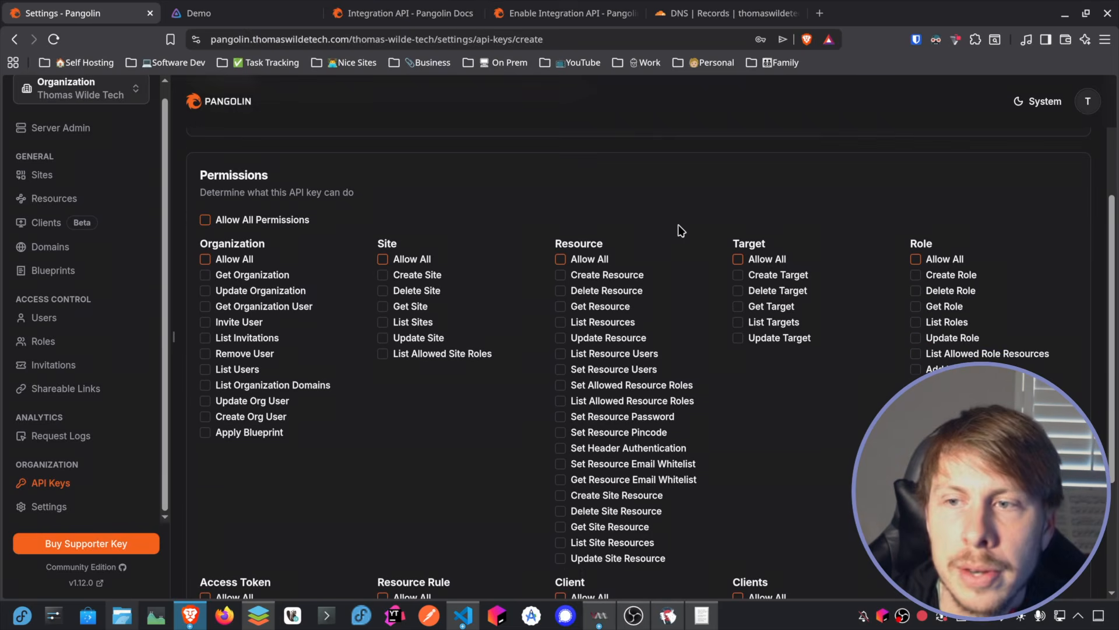
{"action": "scroll", "coordinate": [283, 170], "scroll_direction": "down", "scroll_amount": 3}
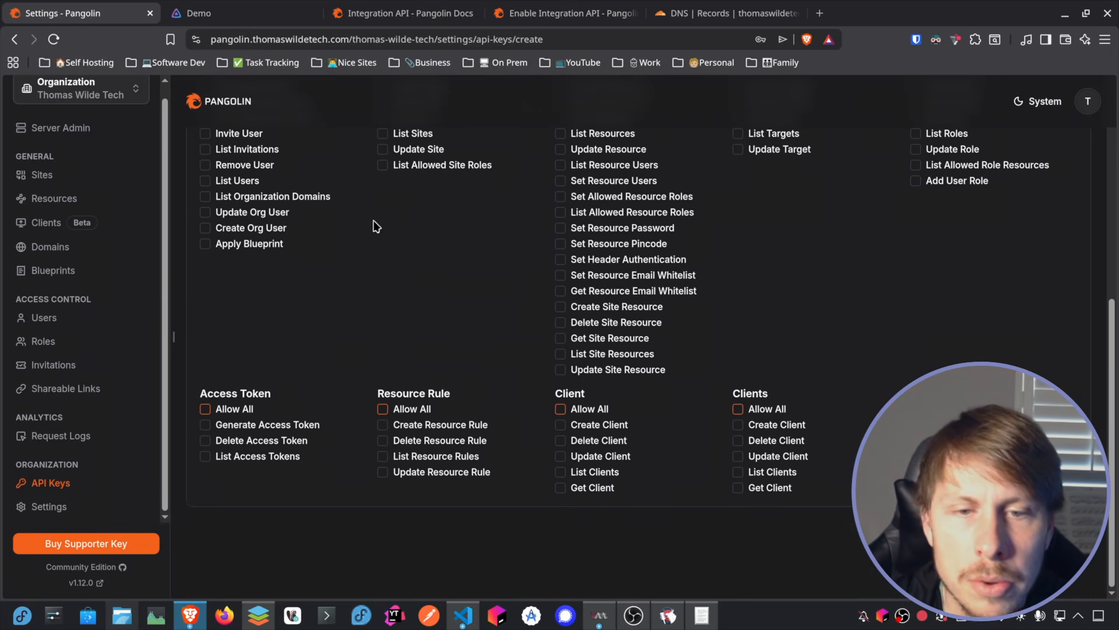
{"action": "scroll", "coordinate": [287, 220], "scroll_direction": "up", "scroll_amount": 4}
{"action": "scroll", "coordinate": [745, 265], "scroll_direction": "down", "scroll_amount": 2}
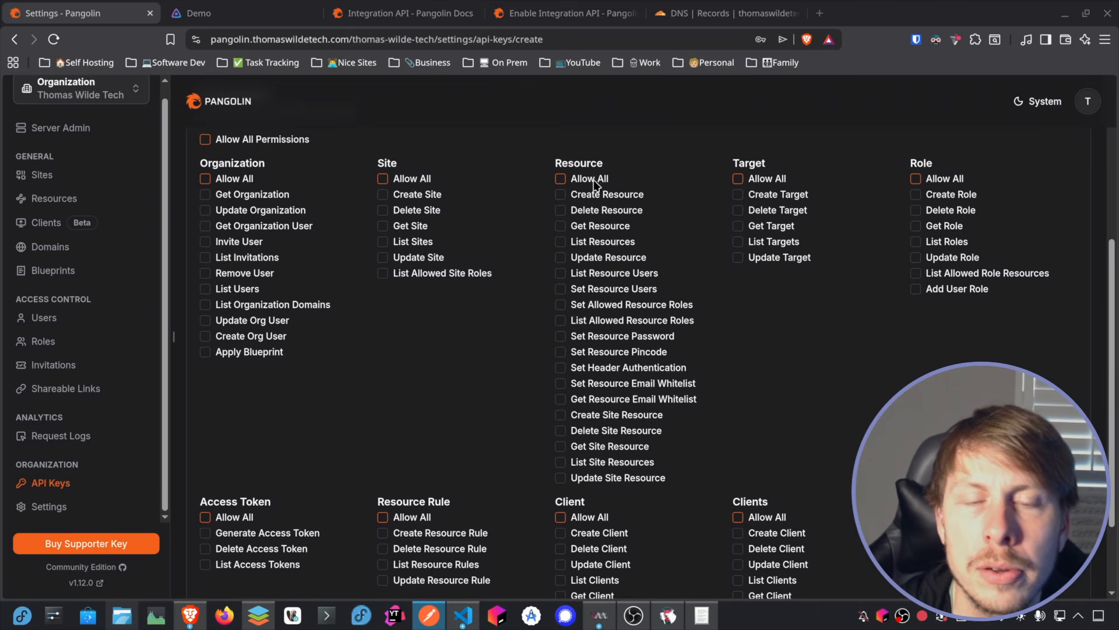
{"action": "left_click", "coordinate": [561, 242]}
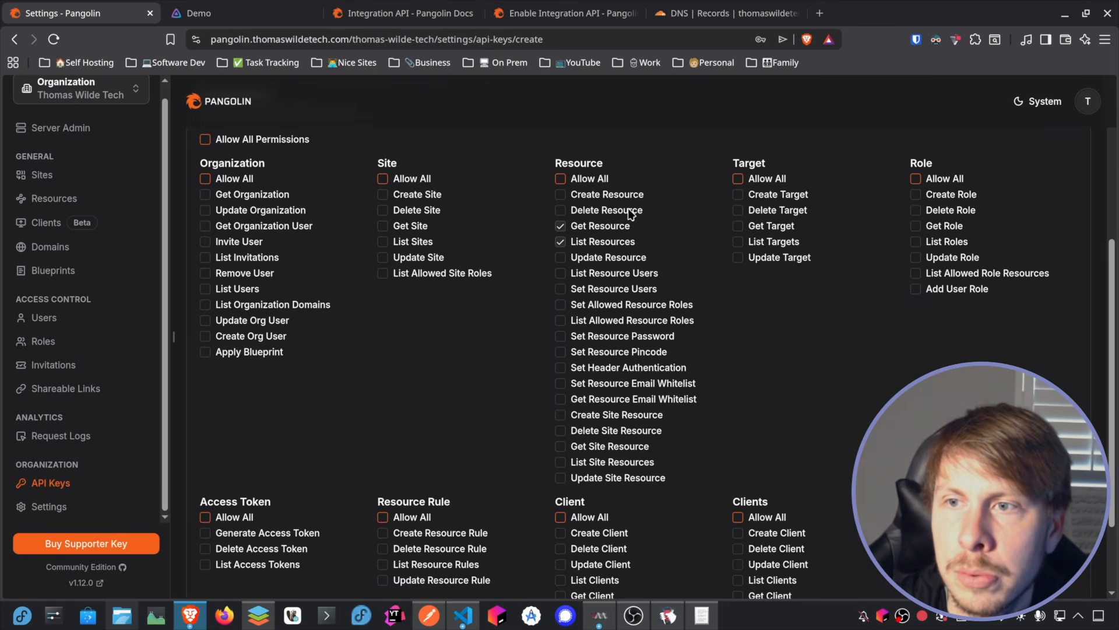
Step: Grant the API key all Resource Rule permissions: Create, Delete, List and Update
{"action": "scroll", "coordinate": [630, 215], "scroll_direction": "down", "scroll_amount": 3}
{"action": "scroll", "coordinate": [631, 215], "scroll_direction": "up", "scroll_amount": 2}
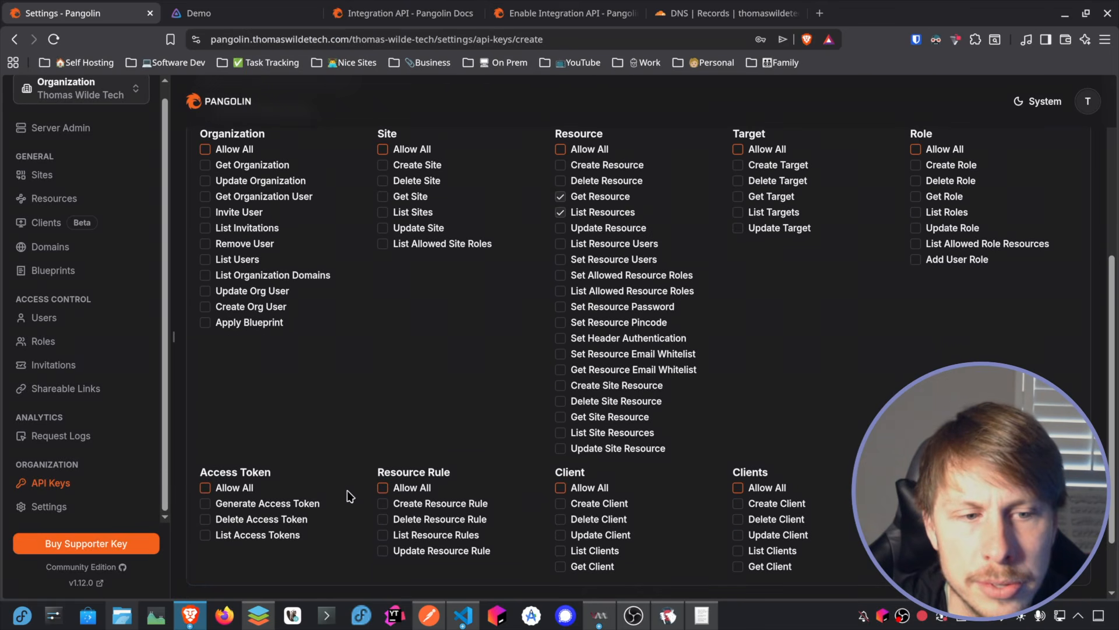
{"action": "left_click", "coordinate": [383, 520]}
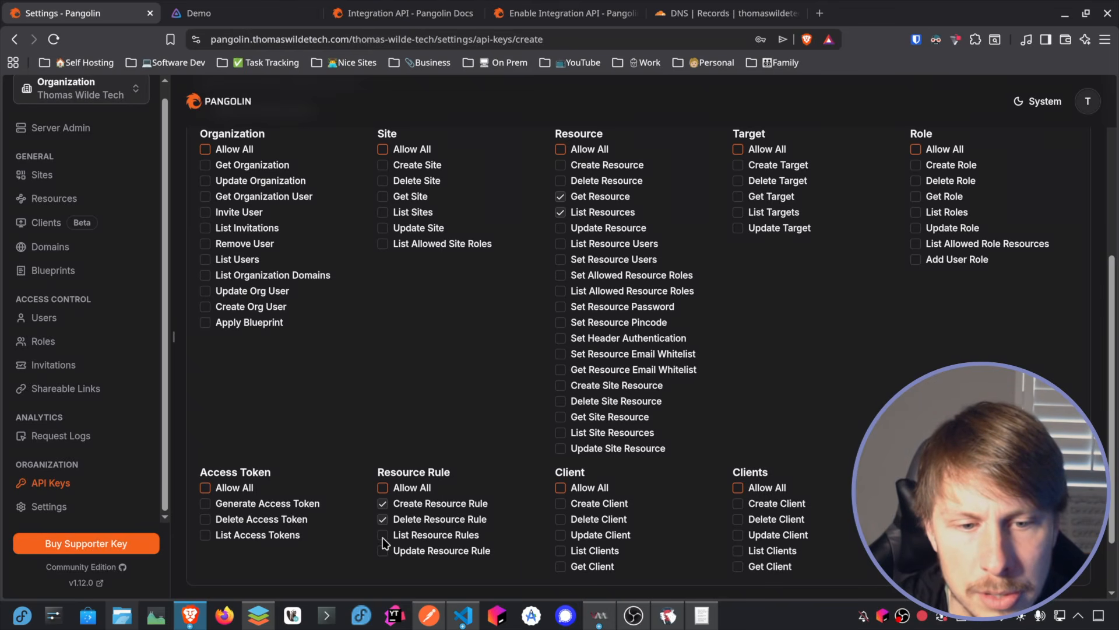
{"action": "left_click", "coordinate": [383, 535]}
{"action": "left_click", "coordinate": [383, 551]}
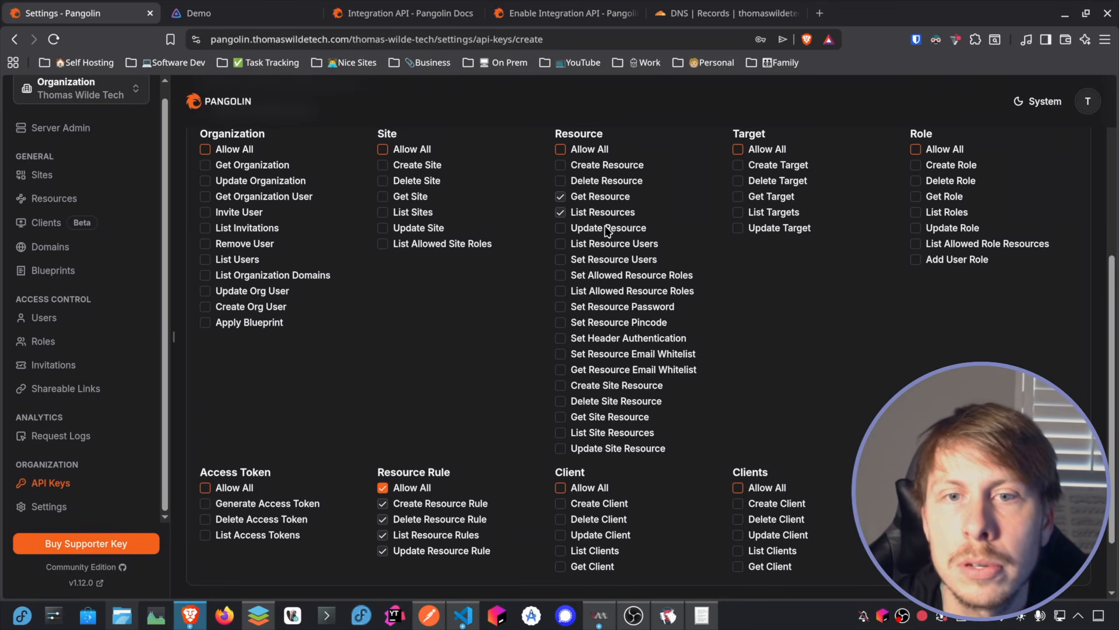
Step: Grant the API key List Site Resources and Get Site Resource, generate it, and select the generated key for copying
{"action": "key", "text": "alt+Tab"}
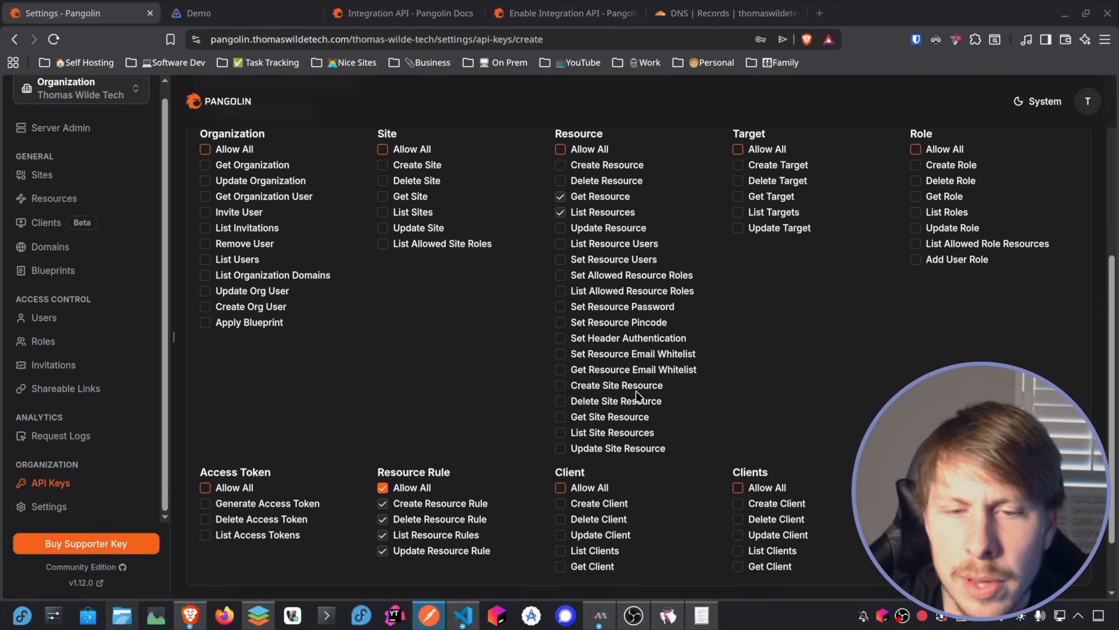
{"action": "left_click", "coordinate": [562, 433]}
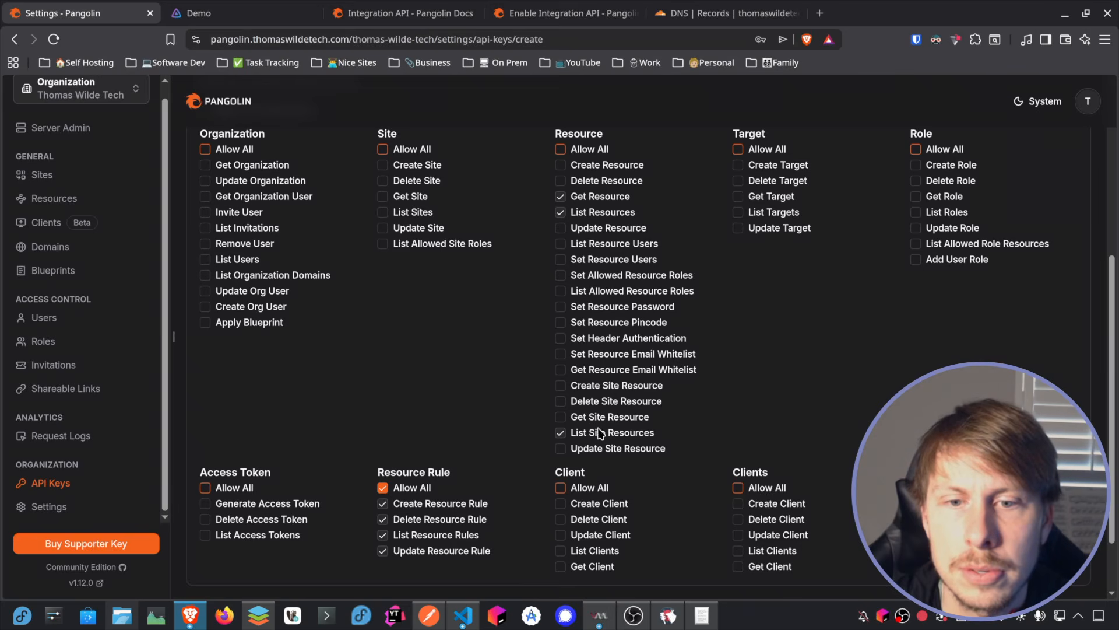
{"action": "left_click", "coordinate": [576, 420]}
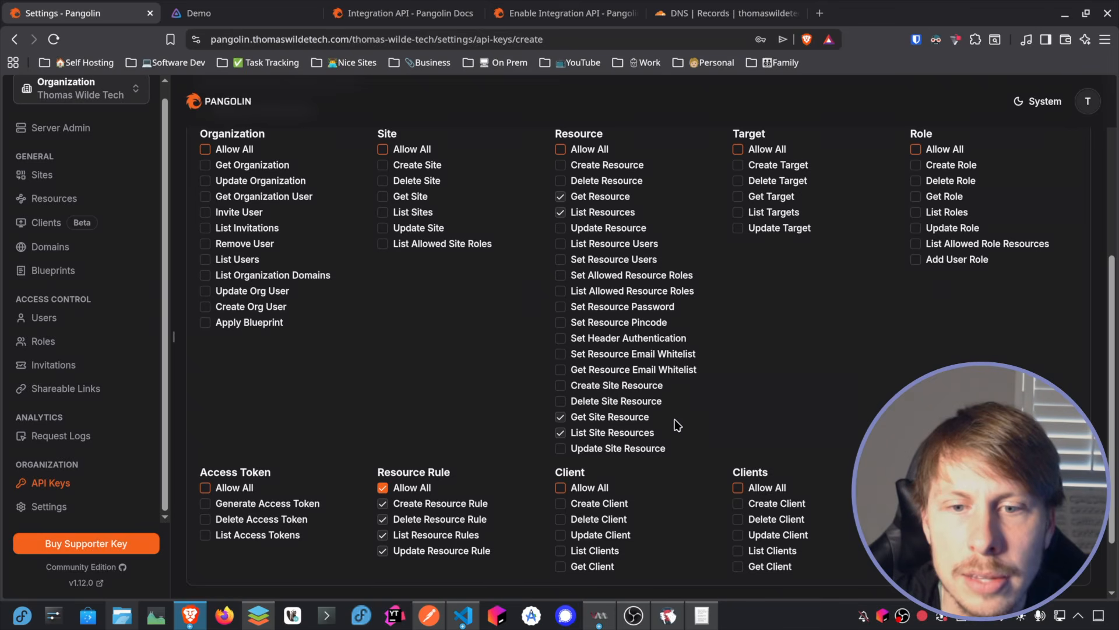
{"action": "scroll", "coordinate": [675, 261], "scroll_direction": "down", "scroll_amount": 2}
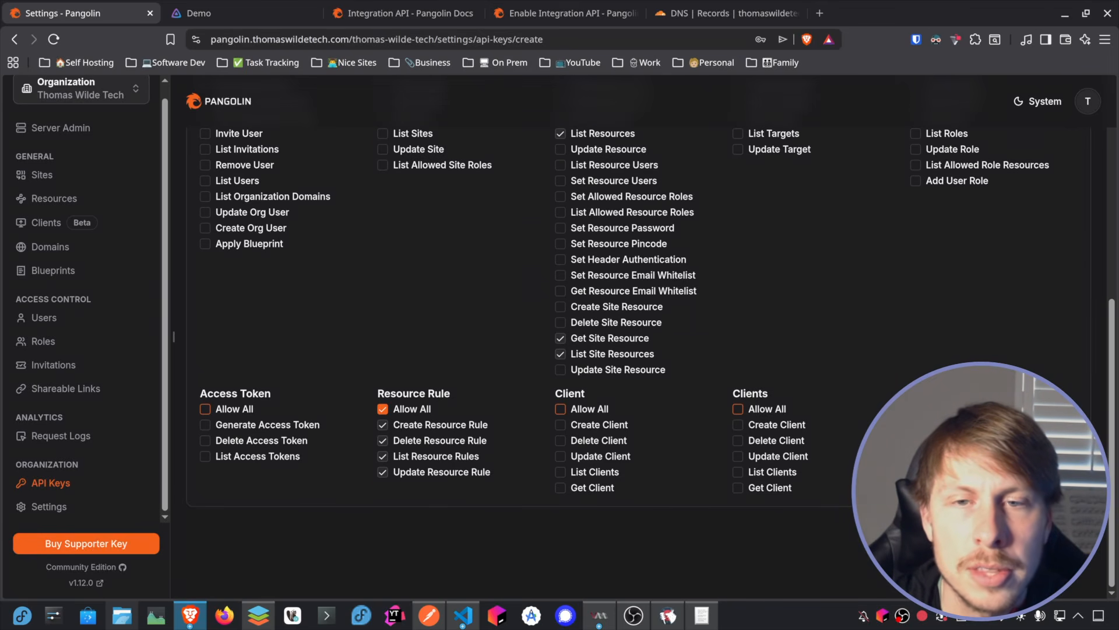
{"action": "left_click_drag", "start_coordinate": [522, 376], "coordinate": [217, 372]}
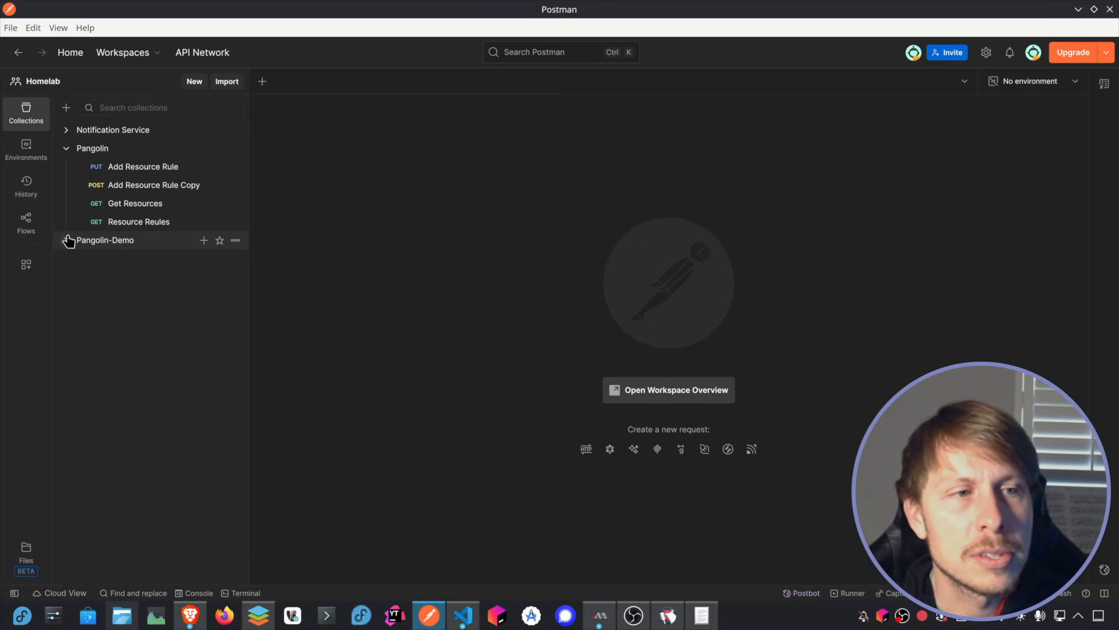
Step: Open the Swagger API documentation from the Pangolin Integration API docs and search the page for resources
{"action": "key", "text": "alt+Tab"}
{"action": "left_click", "coordinate": [405, 14]}
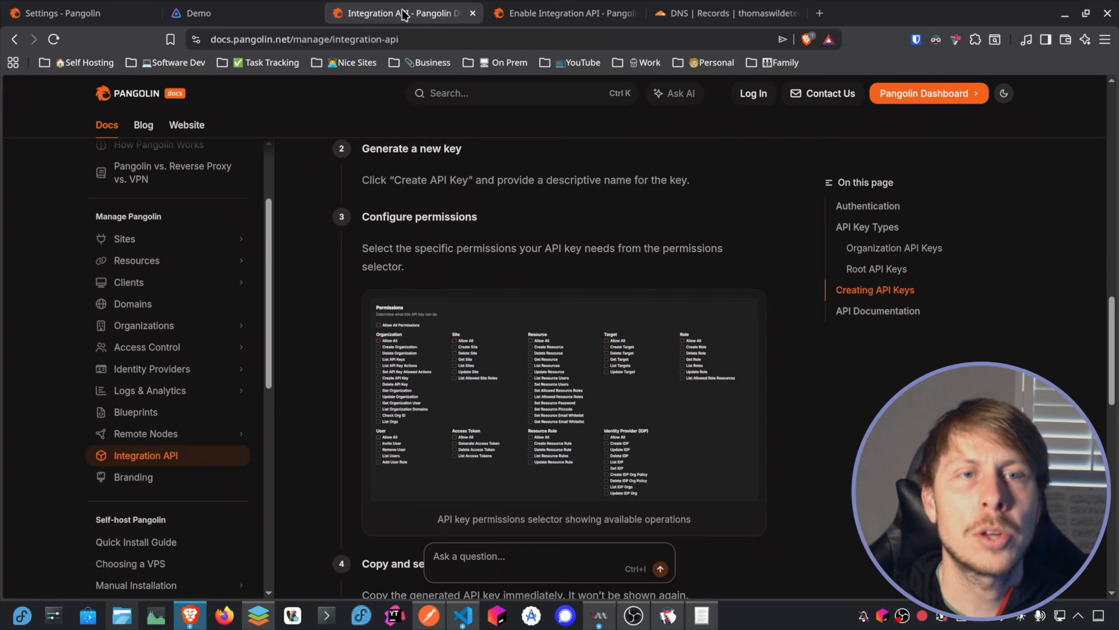
{"action": "scroll", "coordinate": [560, 211], "scroll_direction": "down", "scroll_amount": 10}
{"action": "left_click", "coordinate": [559, 215]}
{"action": "scroll", "coordinate": [544, 222], "scroll_direction": "down", "scroll_amount": 20}
{"action": "scroll", "coordinate": [543, 223], "scroll_direction": "down", "scroll_amount": 15}
{"action": "key", "text": "ctrl+f"}
{"action": "type", "text": "resources"}
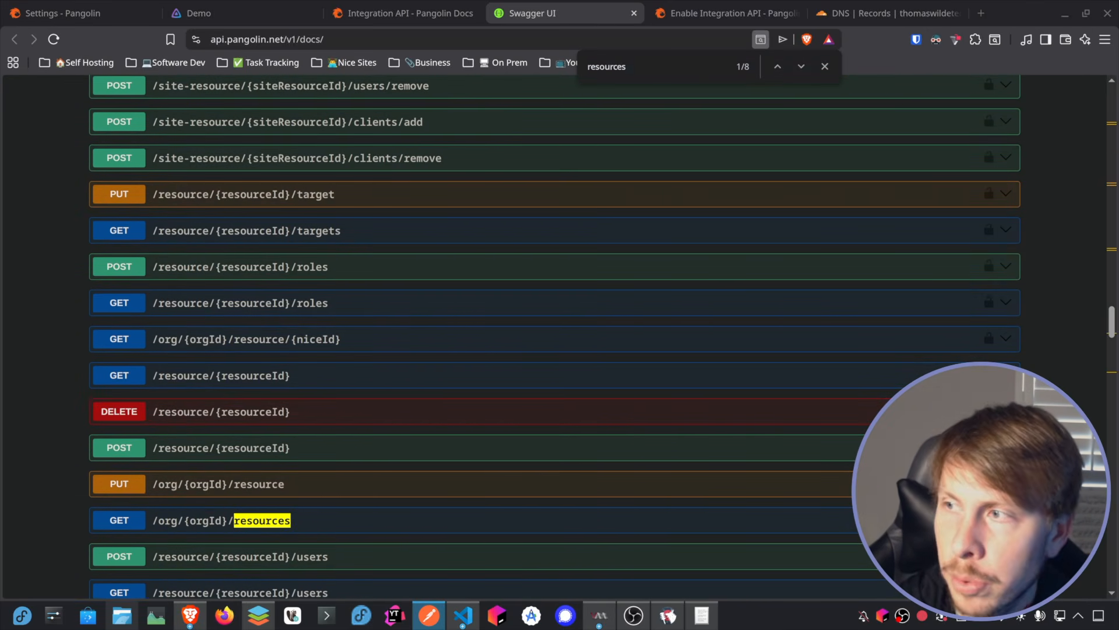
Step: Look through the Resource endpoints and expand GET /org/{orgId}/resources to view its parameters
{"action": "scroll", "coordinate": [210, 390], "scroll_direction": "up", "scroll_amount": 9}
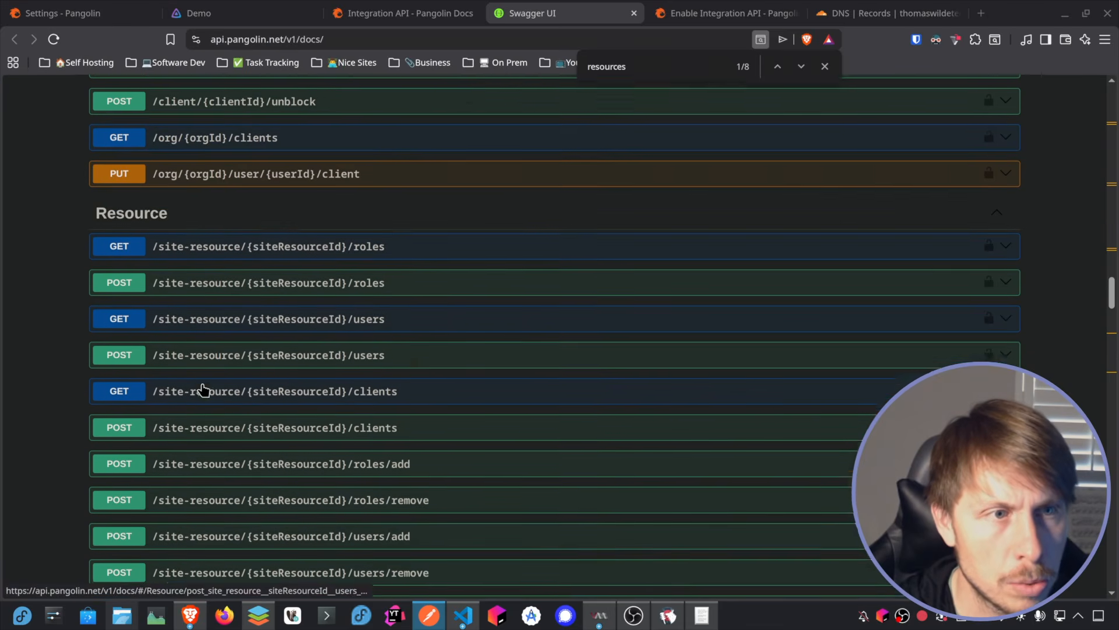
{"action": "scroll", "coordinate": [168, 319], "scroll_direction": "down", "scroll_amount": 3}
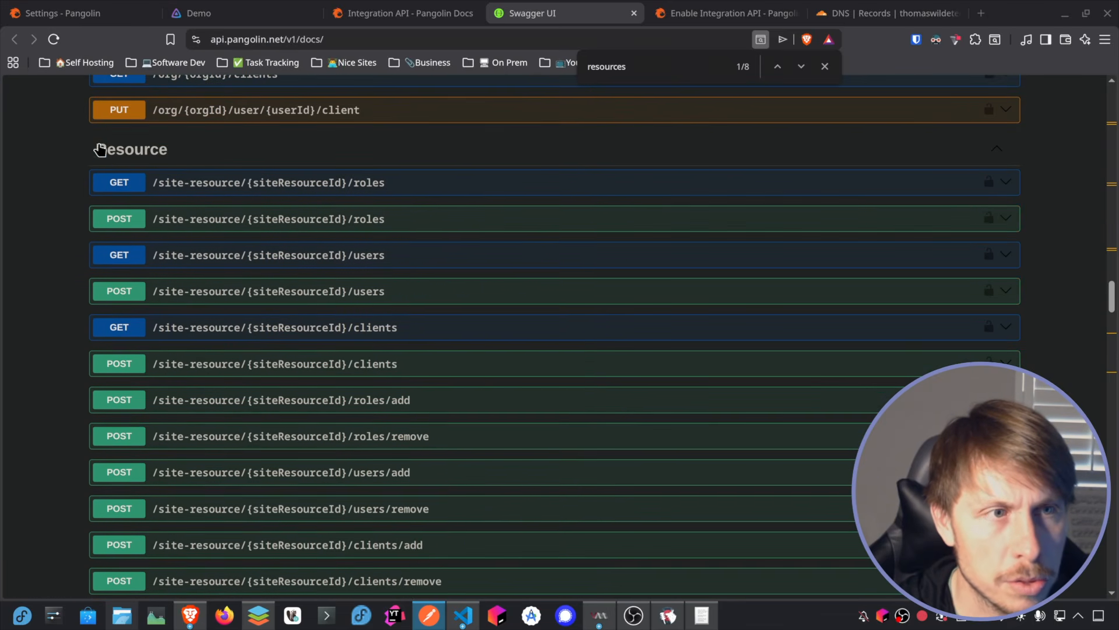
{"action": "scroll", "coordinate": [322, 318], "scroll_direction": "down", "scroll_amount": 7}
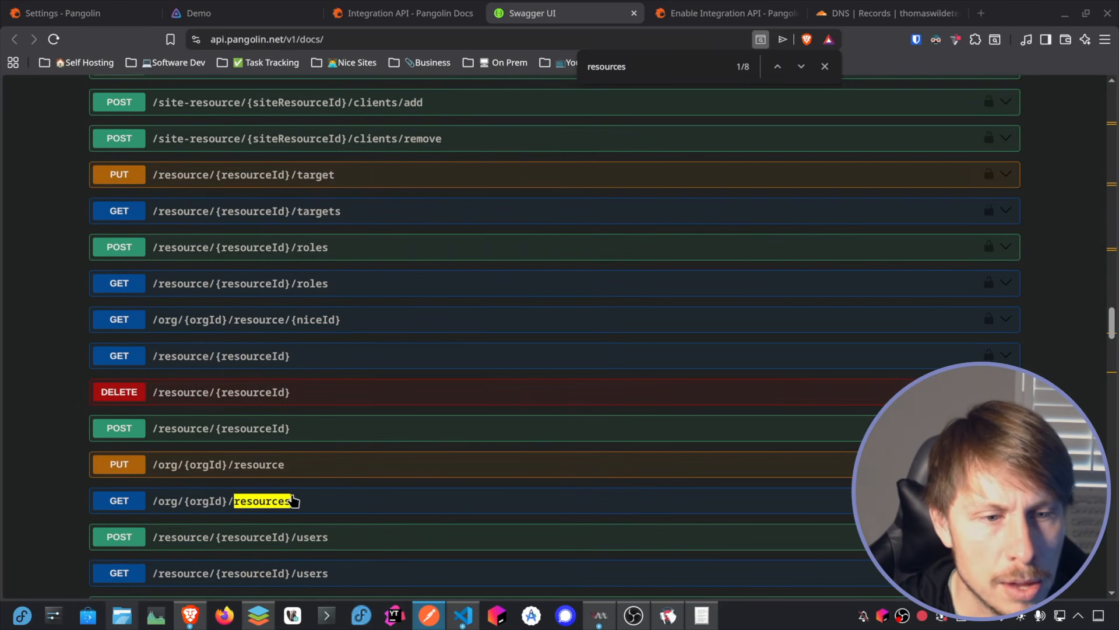
{"action": "left_click", "coordinate": [184, 505]}
{"action": "scroll", "coordinate": [347, 350], "scroll_direction": "down", "scroll_amount": 3}
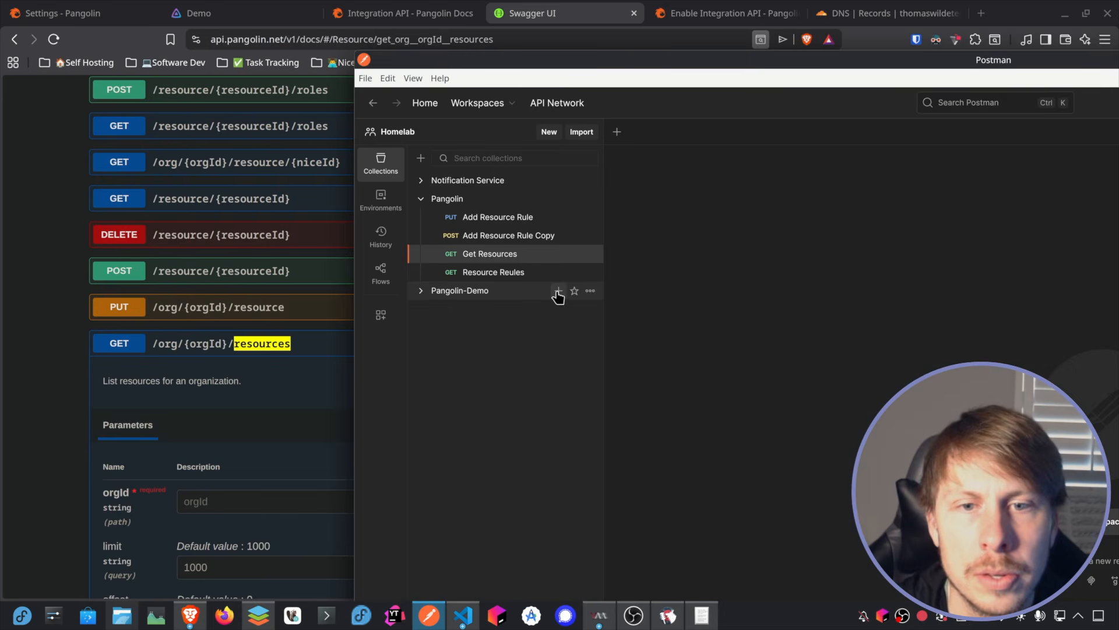
{"action": "left_click", "coordinate": [558, 291]}
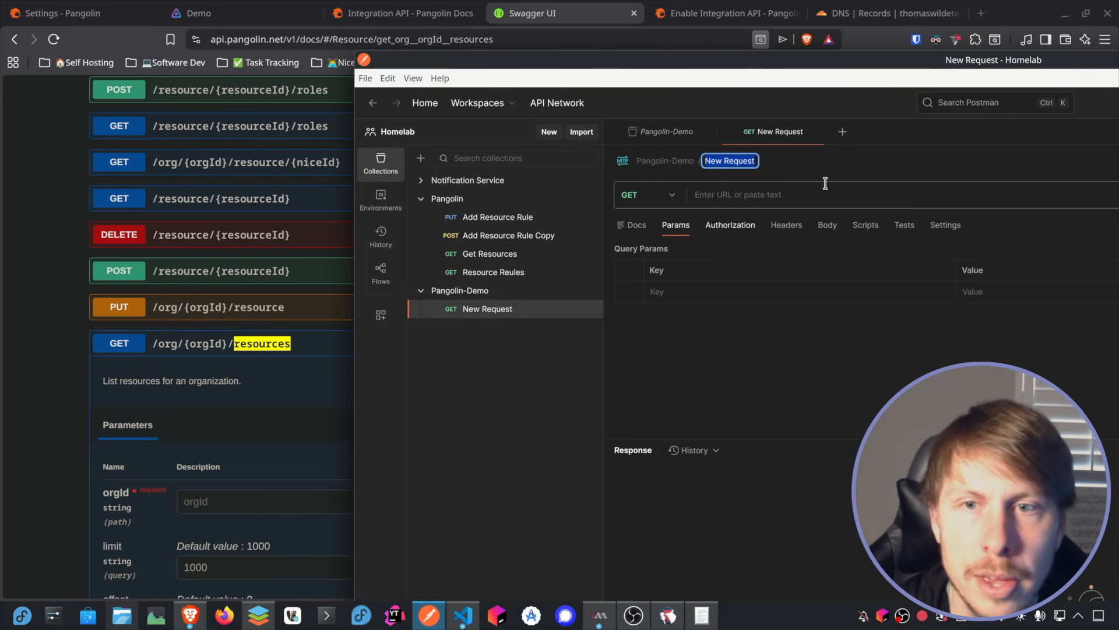
{"action": "left_click", "coordinate": [698, 197]}
{"action": "type", "text": "https://pangolin-api.thomaswilde"}
{"action": "left_click_drag", "start_coordinate": [698, 197], "coordinate": [839, 193]}
{"action": "left_click", "coordinate": [842, 194]}
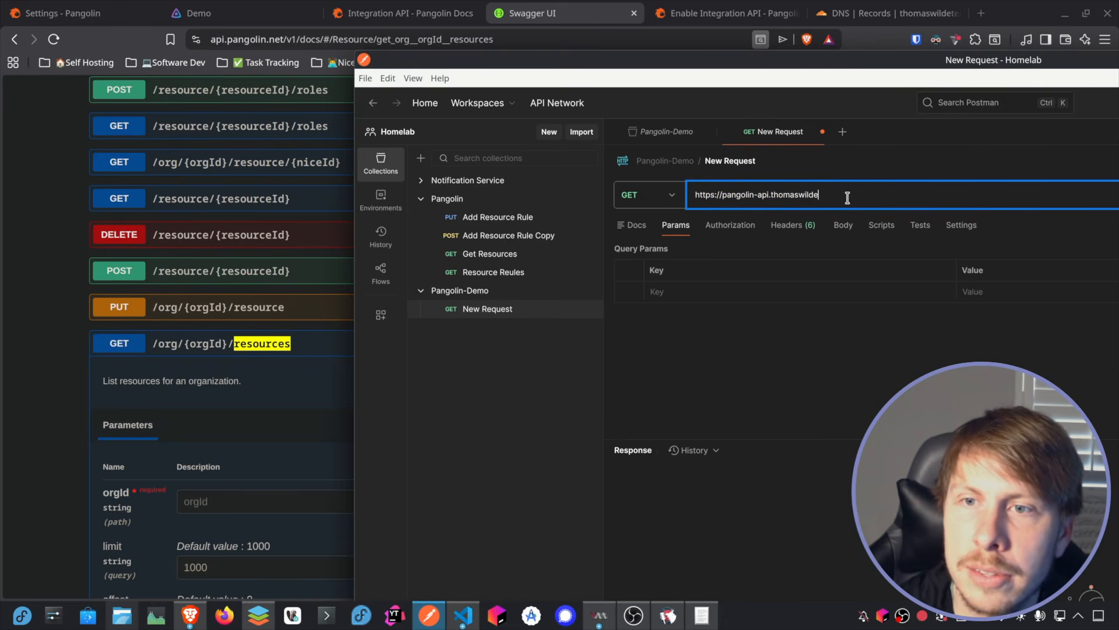
{"action": "type", "text": "tech.com/v1"}
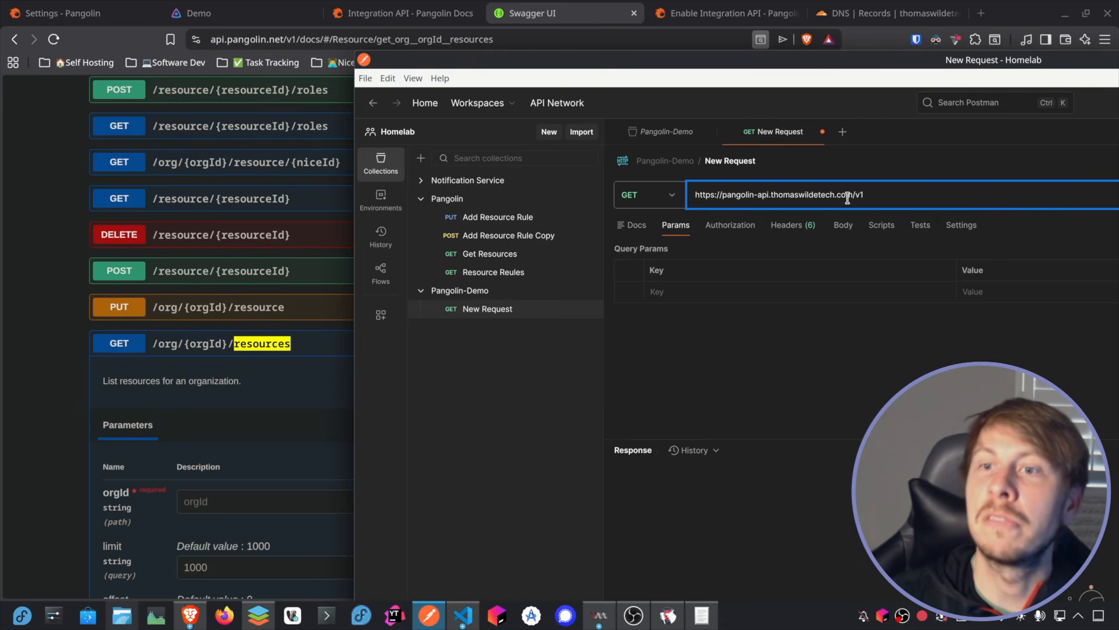
{"action": "type", "text": "/org/"}
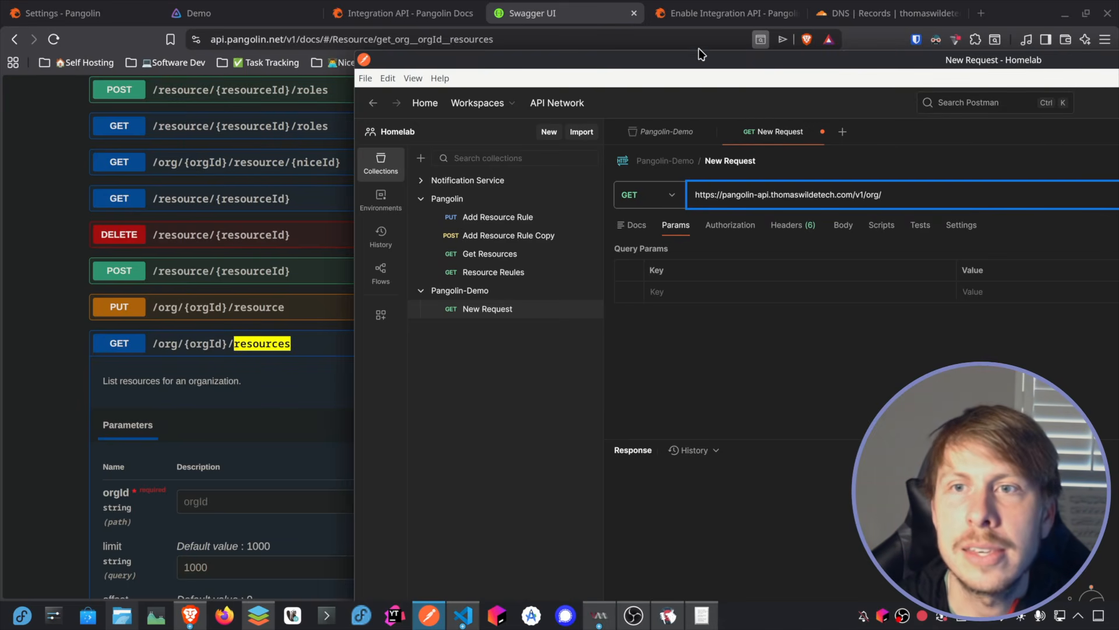
Step: Check the organization in the Pangolin dashboard and append the organization ID thomas-wilde-tech to the Postman request URL
{"action": "left_click_drag", "start_coordinate": [692, 59], "coordinate": [1118, 79]}
{"action": "left_click", "coordinate": [47, 15]}
{"action": "left_click", "coordinate": [78, 102]}
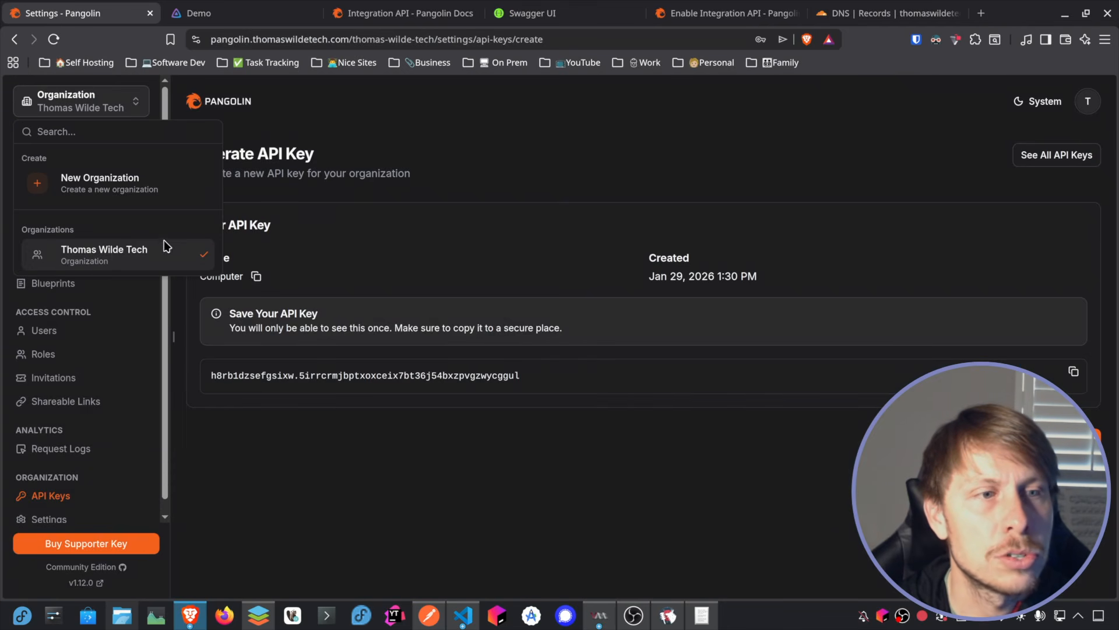
{"action": "left_click_drag", "start_coordinate": [1118, 82], "coordinate": [503, 85]}
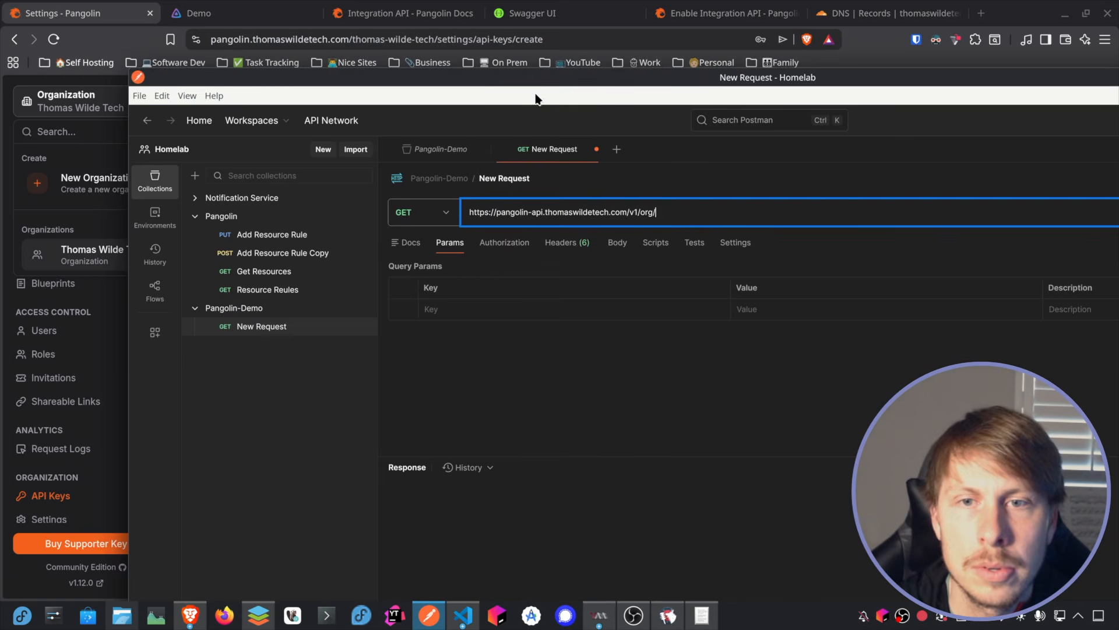
{"action": "type", "text": "thomas-wilde-tech"}
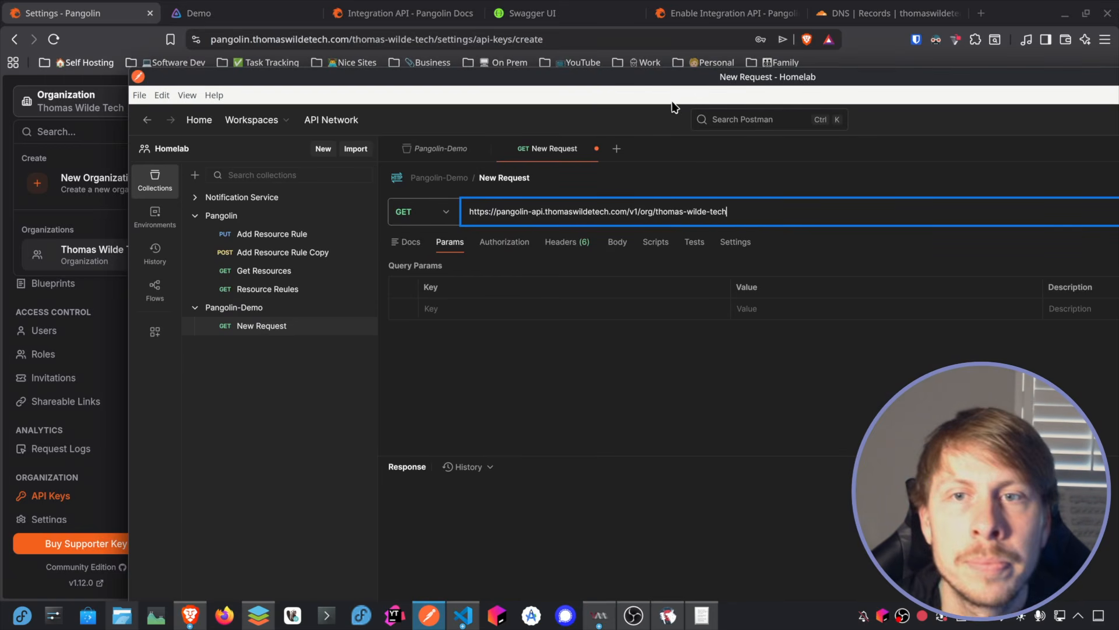
Step: Compare with the Swagger endpoint and complete the request URL with /resources
{"action": "left_click_drag", "start_coordinate": [677, 79], "coordinate": [816, 78]}
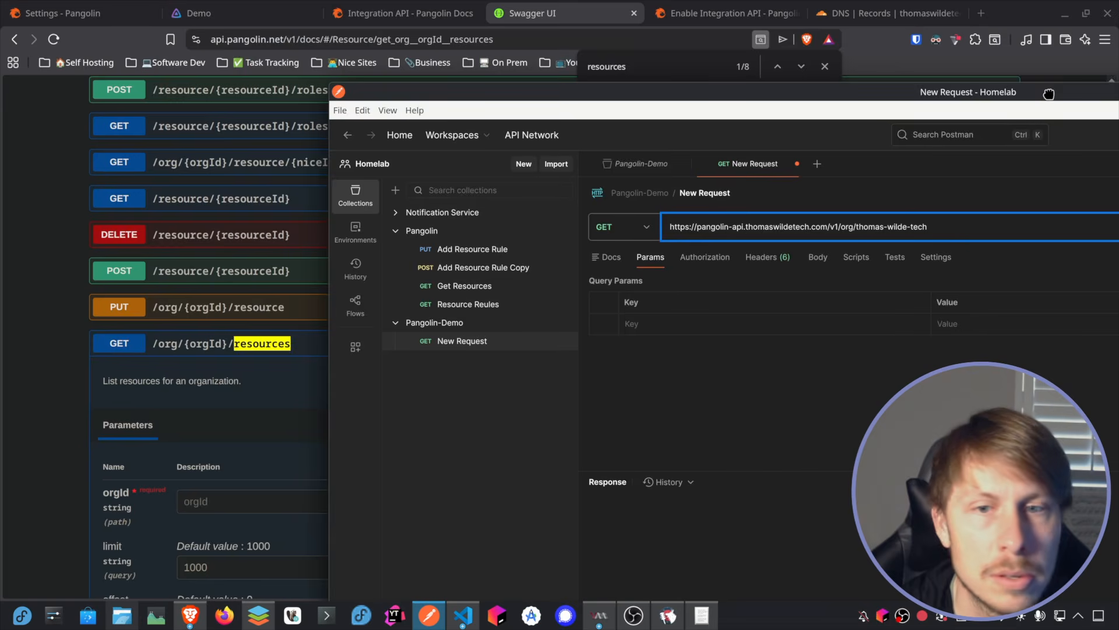
{"action": "left_click_drag", "start_coordinate": [1048, 94], "coordinate": [1031, 83]}
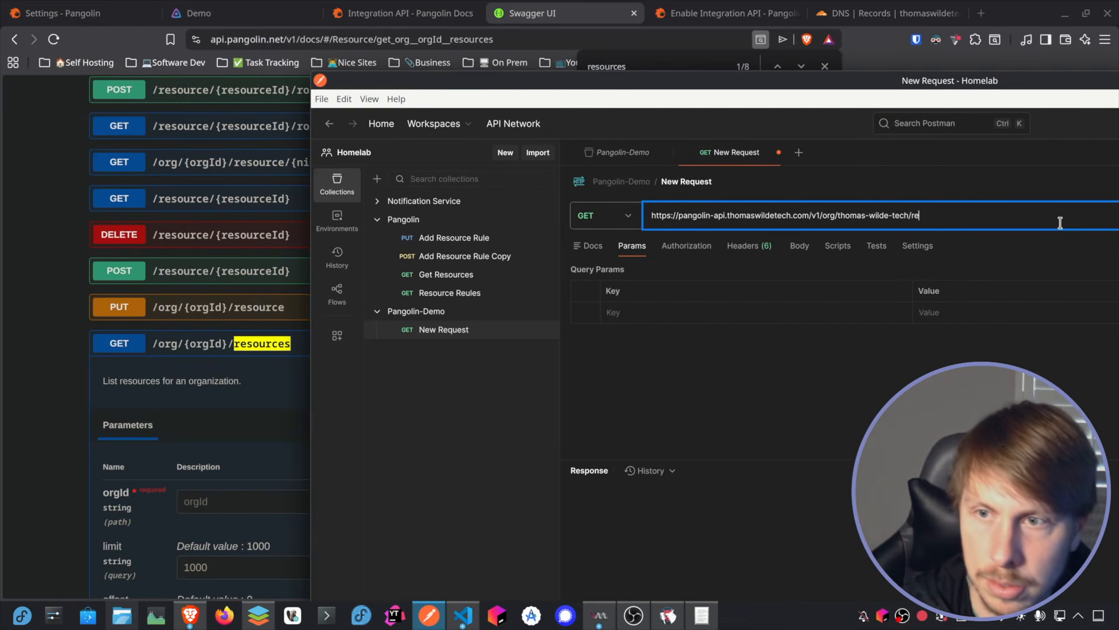
{"action": "type", "text": "/resources"}
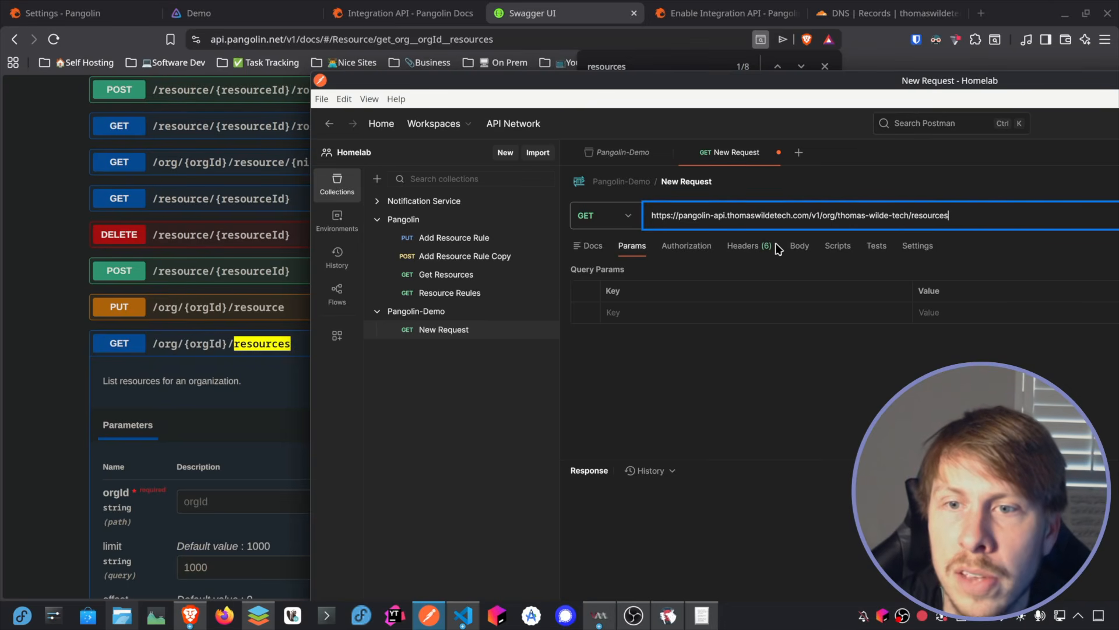
Step: Add an Authorization header to the request
{"action": "left_click", "coordinate": [738, 247]}
{"action": "left_click", "coordinate": [690, 249]}
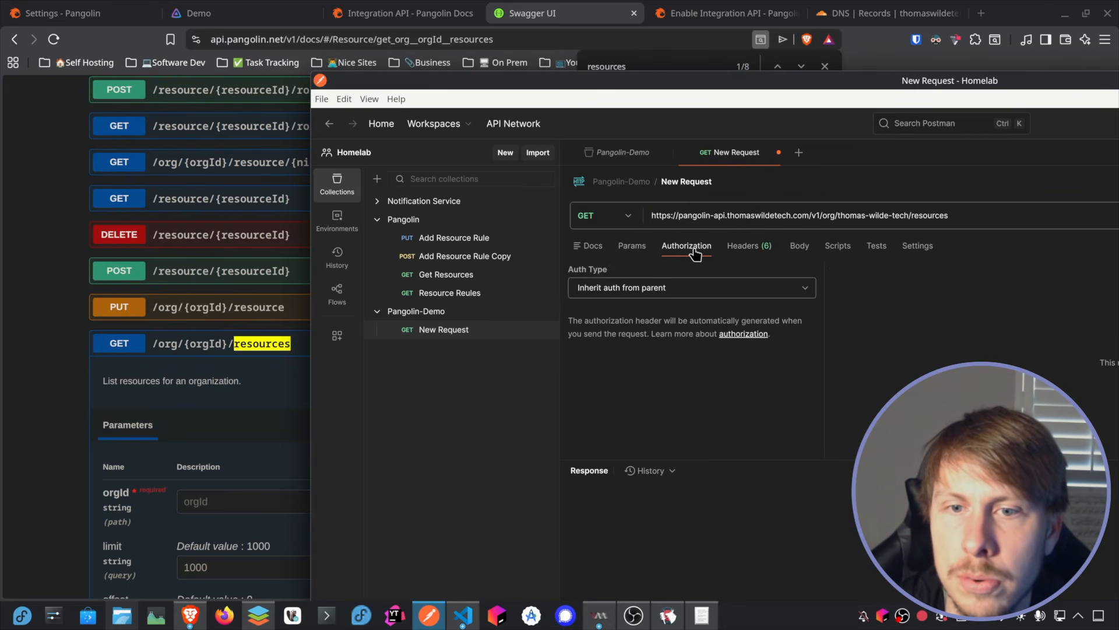
{"action": "left_click", "coordinate": [752, 246]}
{"action": "left_click", "coordinate": [628, 313]}
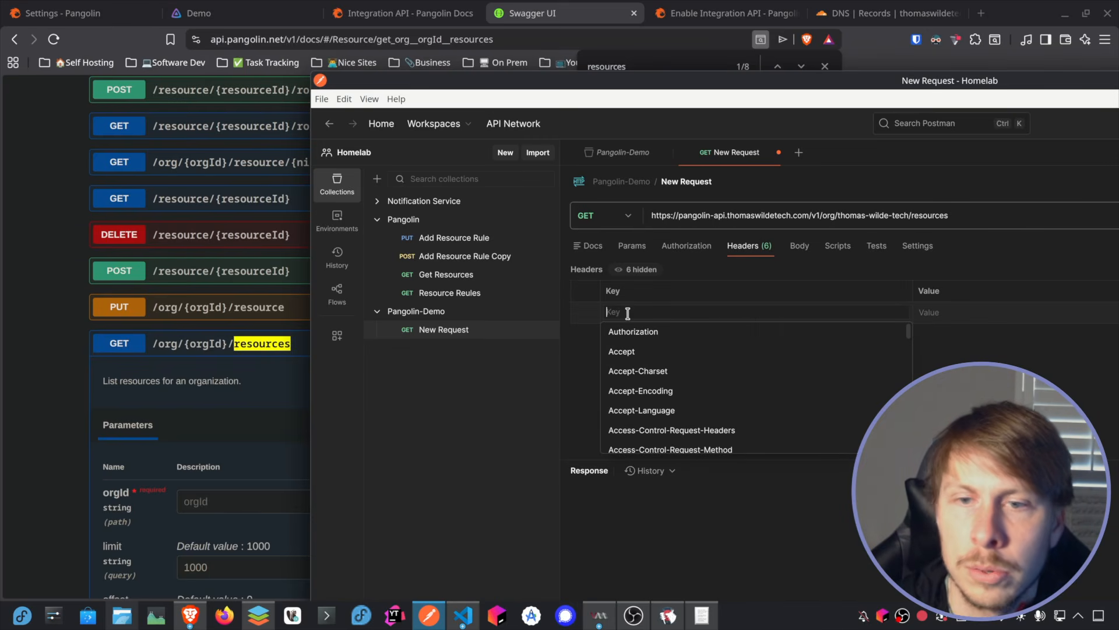
{"action": "left_click", "coordinate": [633, 331]}
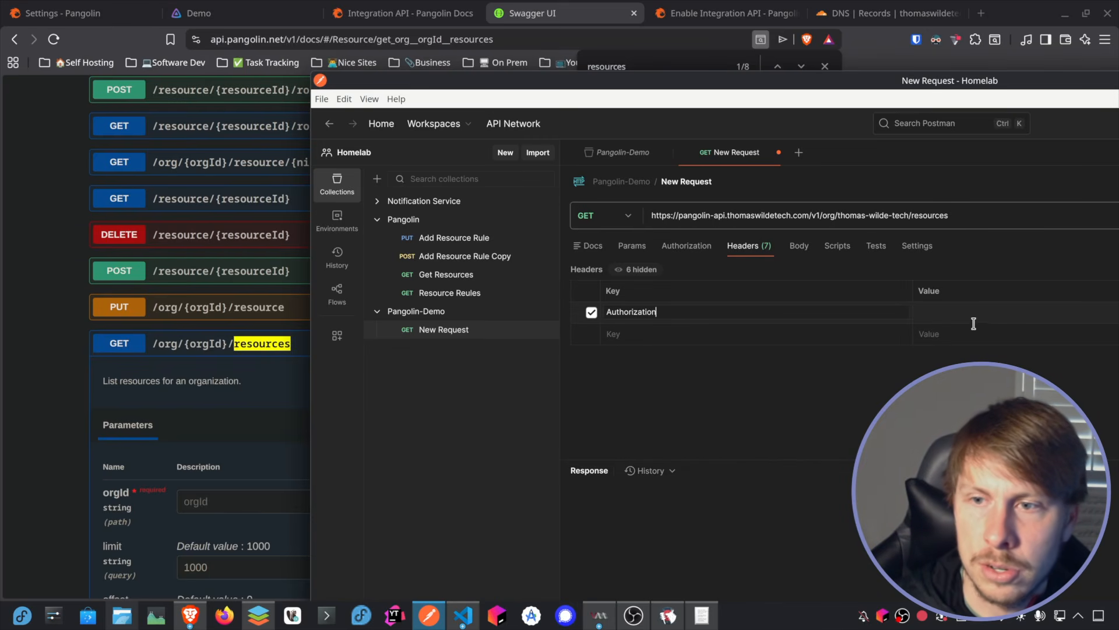
Step: Copy the Local Computer API key from the KWrite note and enter it as the Authorization header's Bearer value
{"action": "key", "text": "alt+Tab"}
{"action": "left_click_drag", "start_coordinate": [910, 293], "coordinate": [553, 296]}
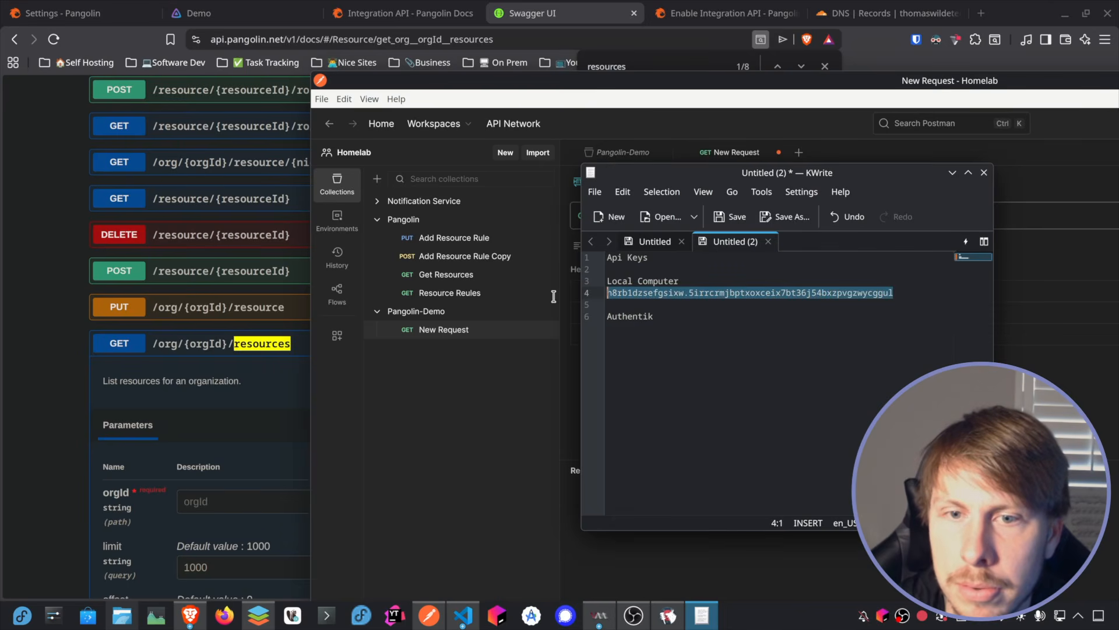
{"action": "key", "text": "ctrl+c"}
{"action": "left_click", "coordinate": [1017, 264]}
{"action": "key", "text": "ctrl+v"}
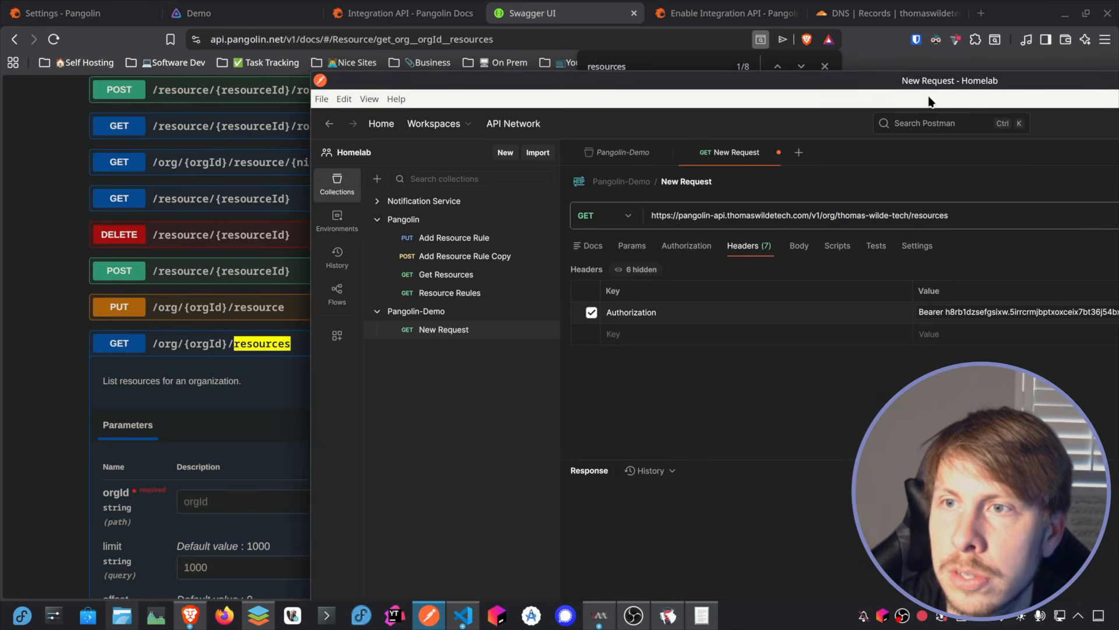
Step: Maximize the Postman window, send the request, and locate the Jellyfin entry's resourceId in the JSON response
{"action": "double_click", "coordinate": [756, 88]}
{"action": "left_click", "coordinate": [1035, 144]}
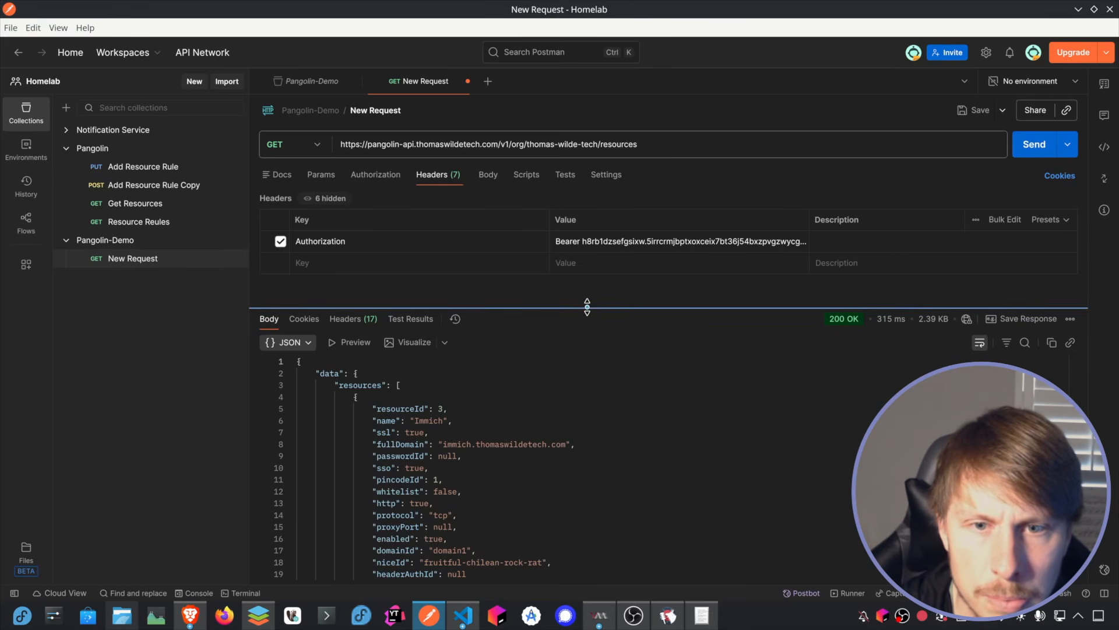
{"action": "left_click_drag", "start_coordinate": [589, 308], "coordinate": [630, 217]}
{"action": "scroll", "coordinate": [483, 338], "scroll_direction": "down", "scroll_amount": 1}
{"action": "scroll", "coordinate": [467, 341], "scroll_direction": "up", "scroll_amount": 1}
{"action": "scroll", "coordinate": [449, 343], "scroll_direction": "down", "scroll_amount": 10}
{"action": "scroll", "coordinate": [537, 325], "scroll_direction": "down", "scroll_amount": 12}
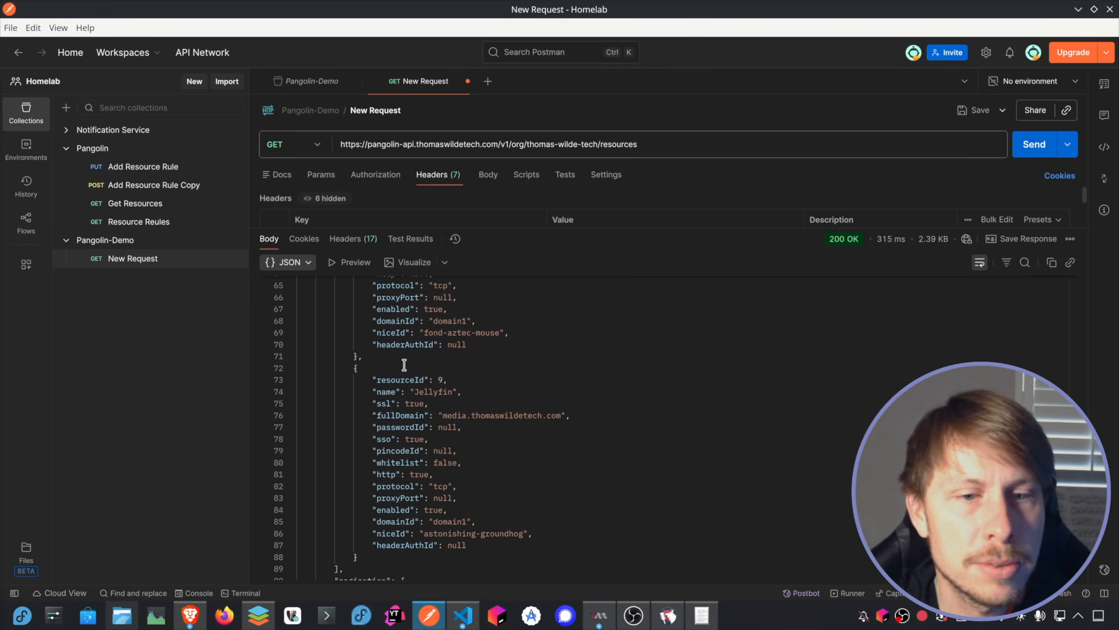
{"action": "double_click", "coordinate": [438, 380]}
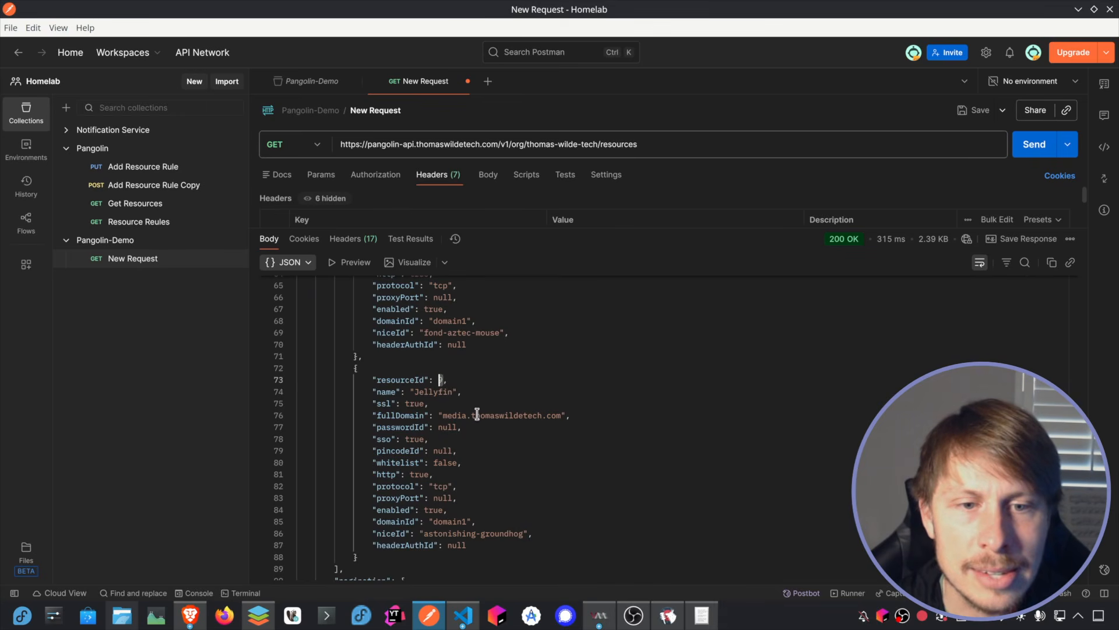
Step: Rename the new Pangolin-Demo request Get Resources and switch back toward the Swagger documentation in the browser
{"action": "right_click", "coordinate": [136, 257]}
{"action": "left_click", "coordinate": [191, 99]}
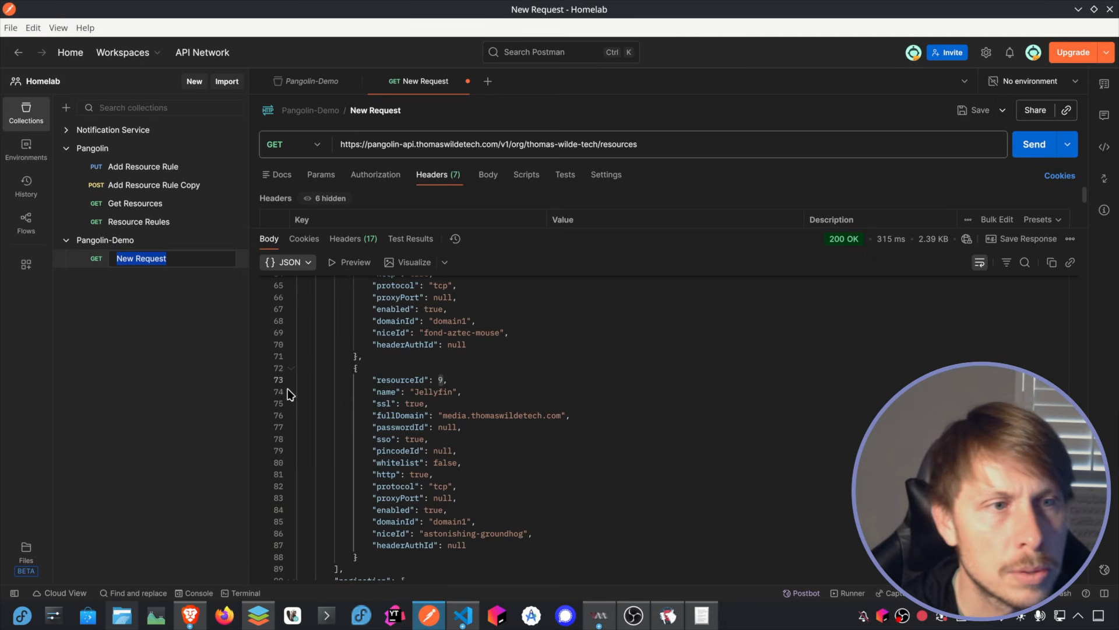
{"action": "type", "text": "Get"}
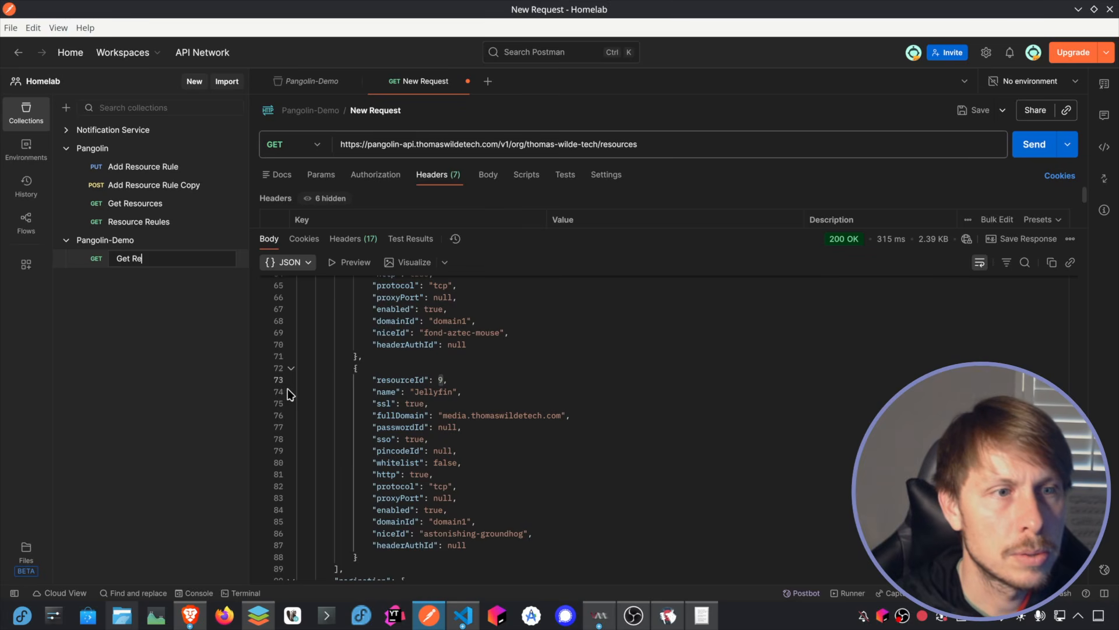
{"action": "key", "text": "Return"}
{"action": "key", "text": "alt+Tab"}
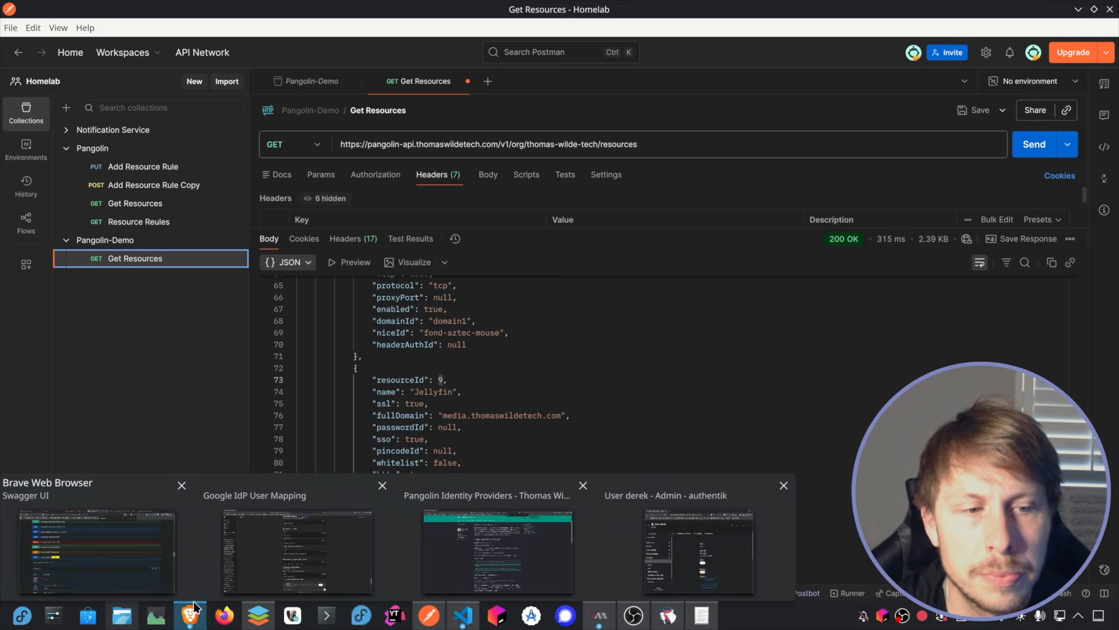
Step: Switch to the browser and open the access rules of the Jellyfin resource in the Pangolin dashboard
{"action": "left_click", "coordinate": [150, 554]}
{"action": "left_click", "coordinate": [41, 13]}
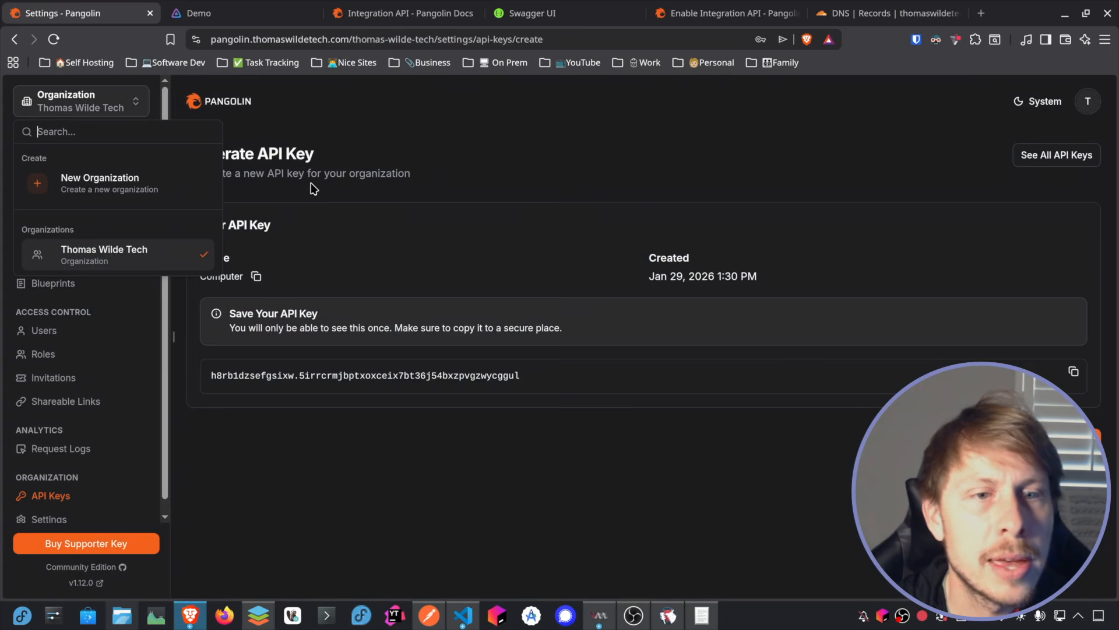
{"action": "left_click", "coordinate": [512, 500]}
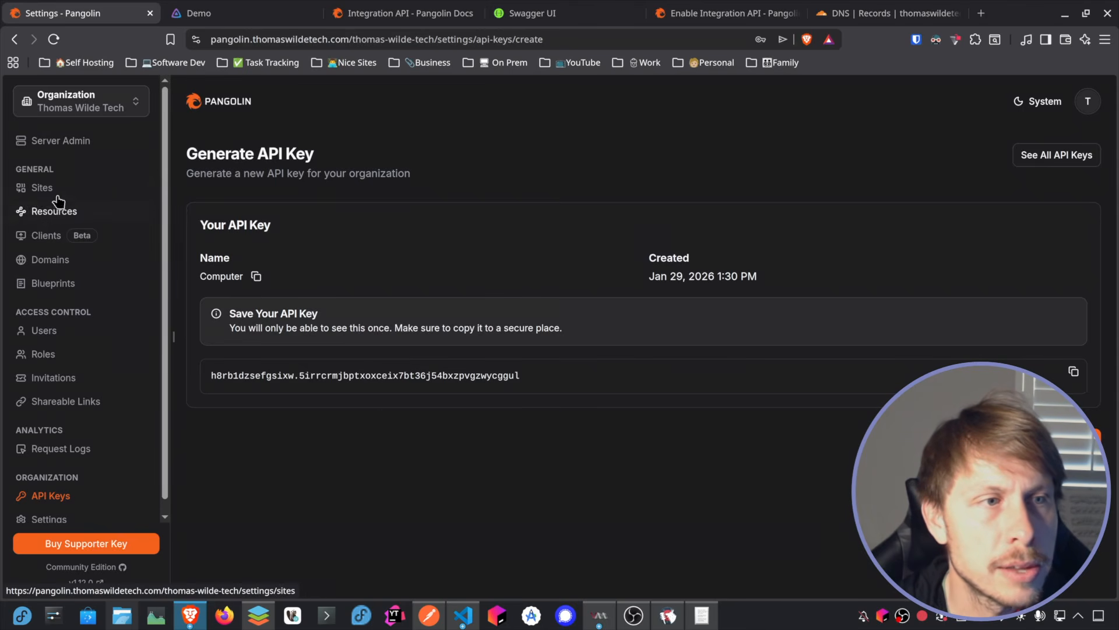
{"action": "left_click", "coordinate": [63, 216]}
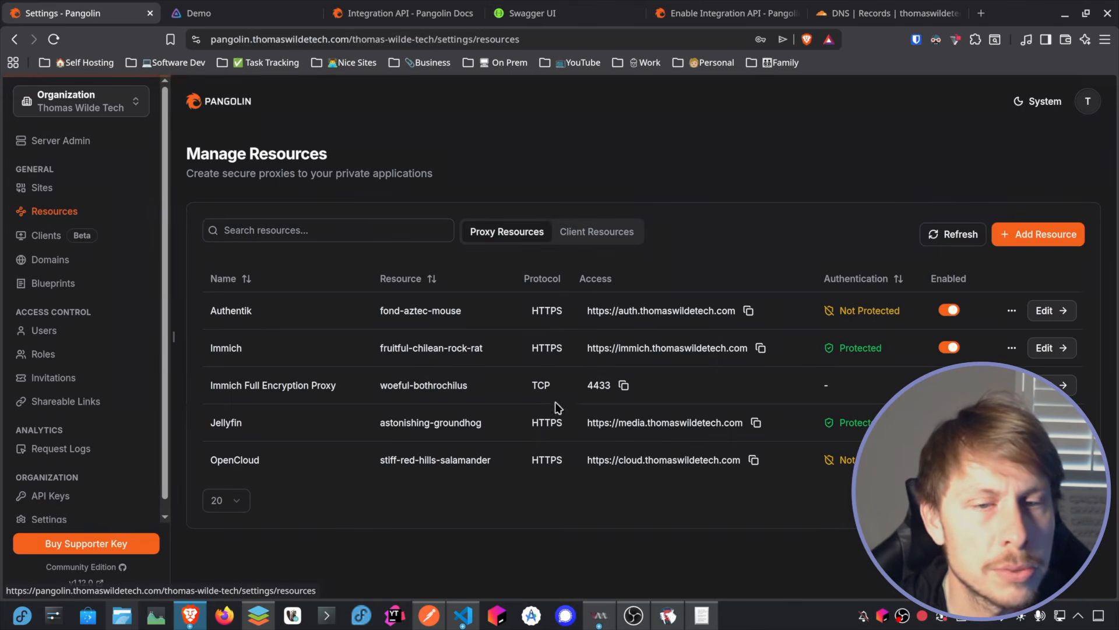
{"action": "left_click", "coordinate": [408, 354]}
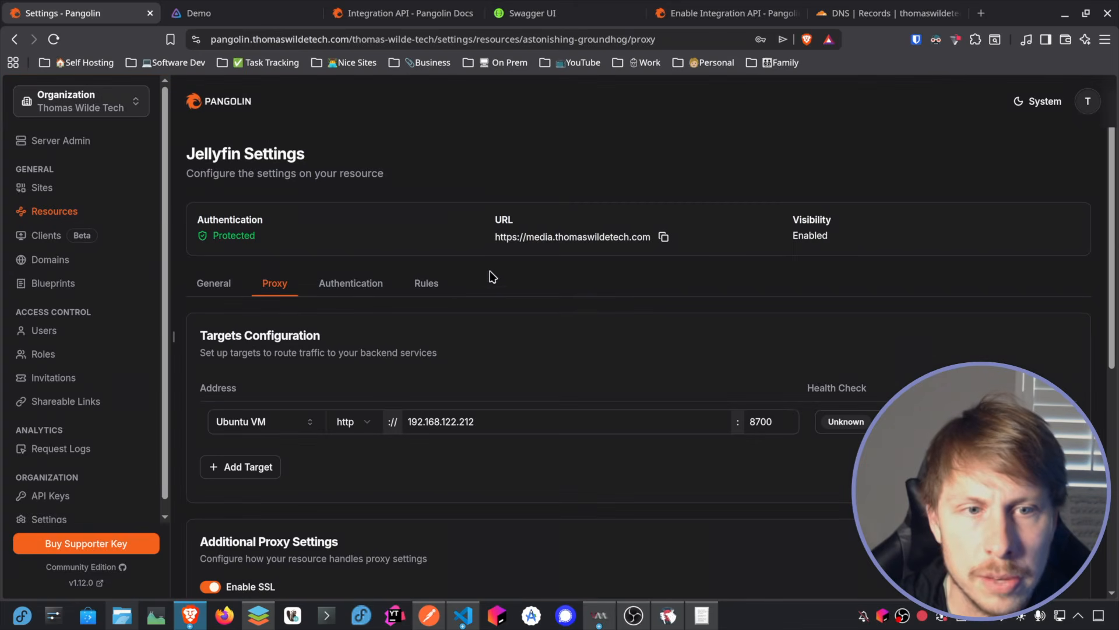
{"action": "left_click", "coordinate": [427, 283]}
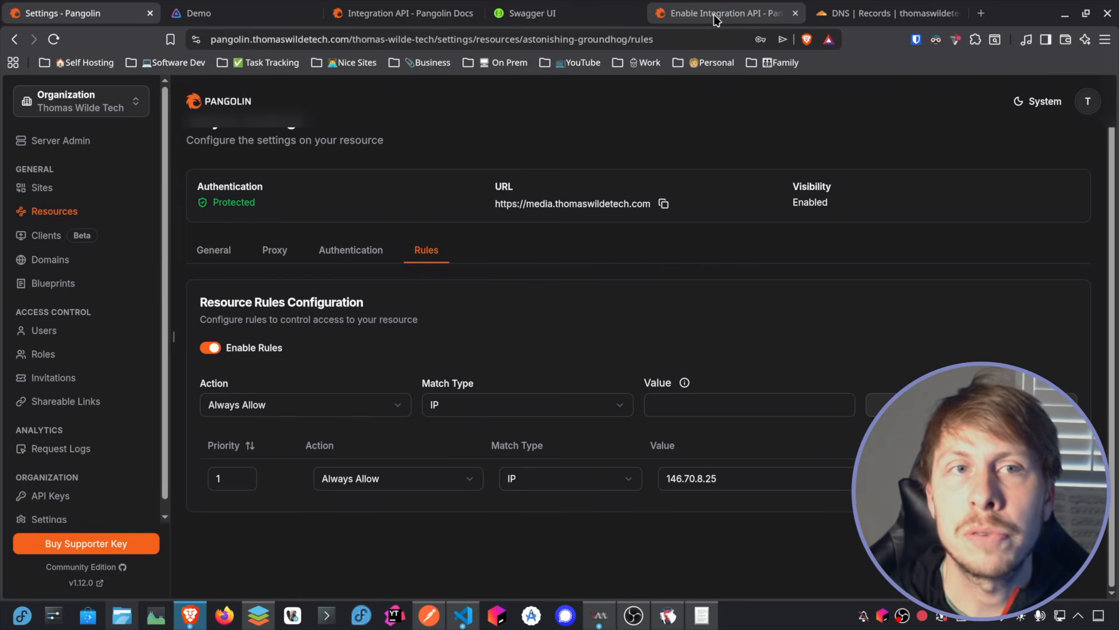
Step: In the Swagger documentation, find the Rule endpoints and read the description of POST /resource/{resourceId}/rule/{ruleId}
{"action": "left_click", "coordinate": [561, 20]}
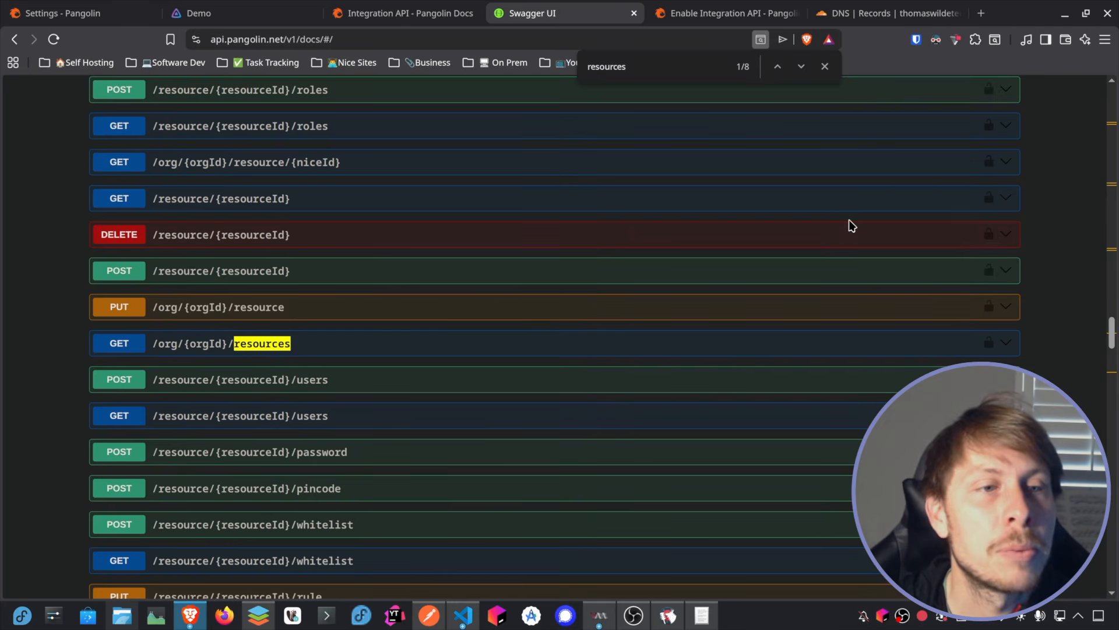
{"action": "scroll", "coordinate": [852, 225], "scroll_direction": "up", "scroll_amount": 3}
{"action": "scroll", "coordinate": [851, 225], "scroll_direction": "up", "scroll_amount": 4}
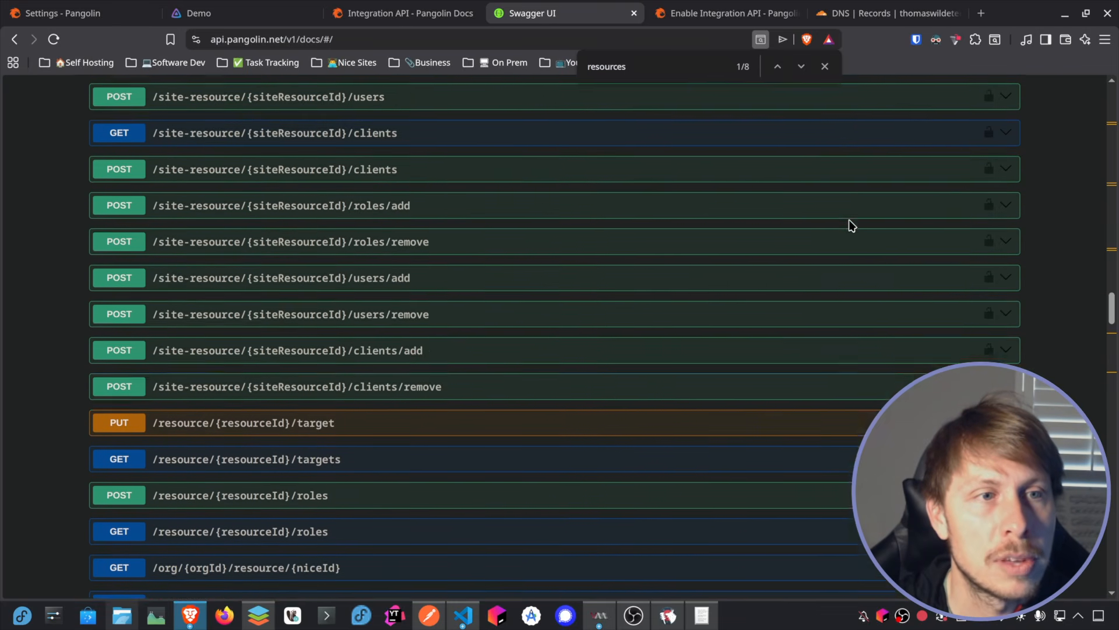
{"action": "scroll", "coordinate": [851, 225], "scroll_direction": "down", "scroll_amount": 20}
{"action": "scroll", "coordinate": [852, 225], "scroll_direction": "down", "scroll_amount": 10}
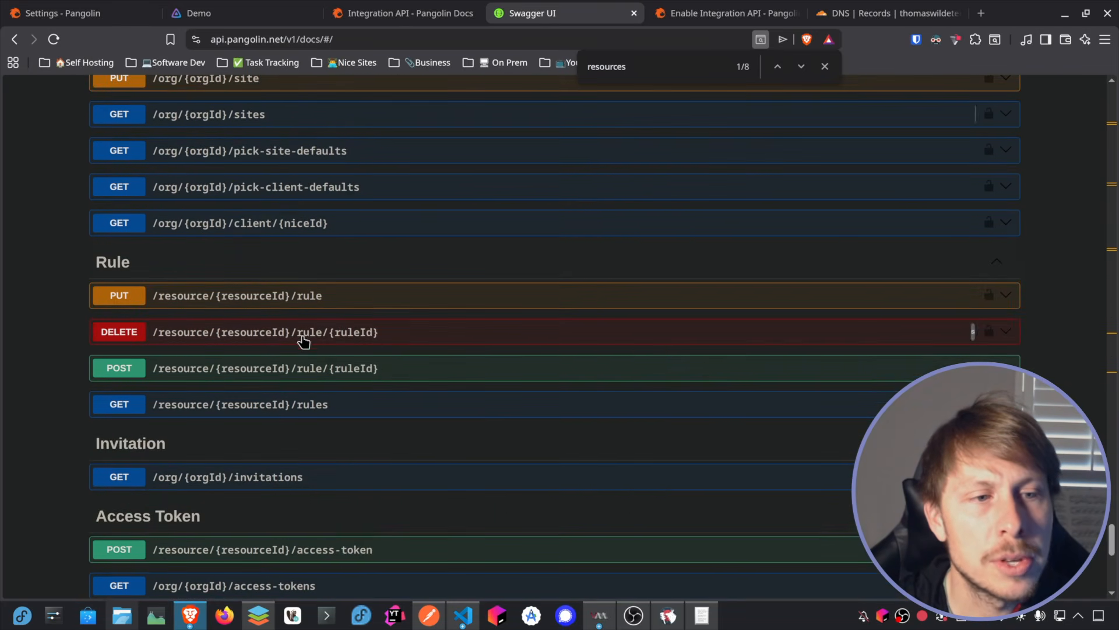
{"action": "left_click", "coordinate": [383, 372]}
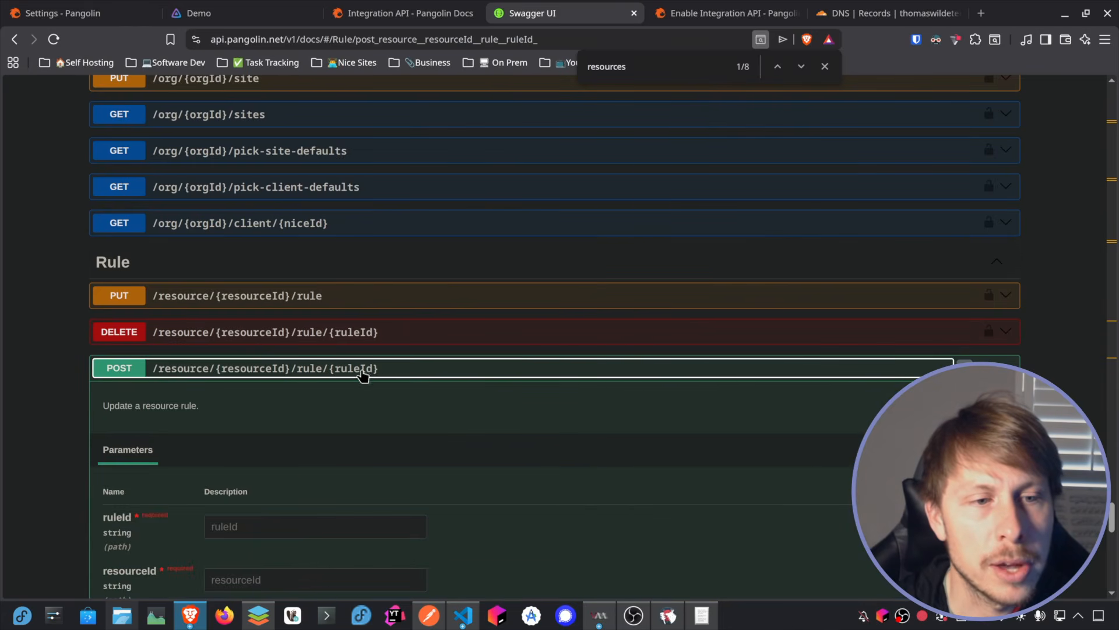
{"action": "left_click_drag", "start_coordinate": [200, 407], "coordinate": [102, 406]}
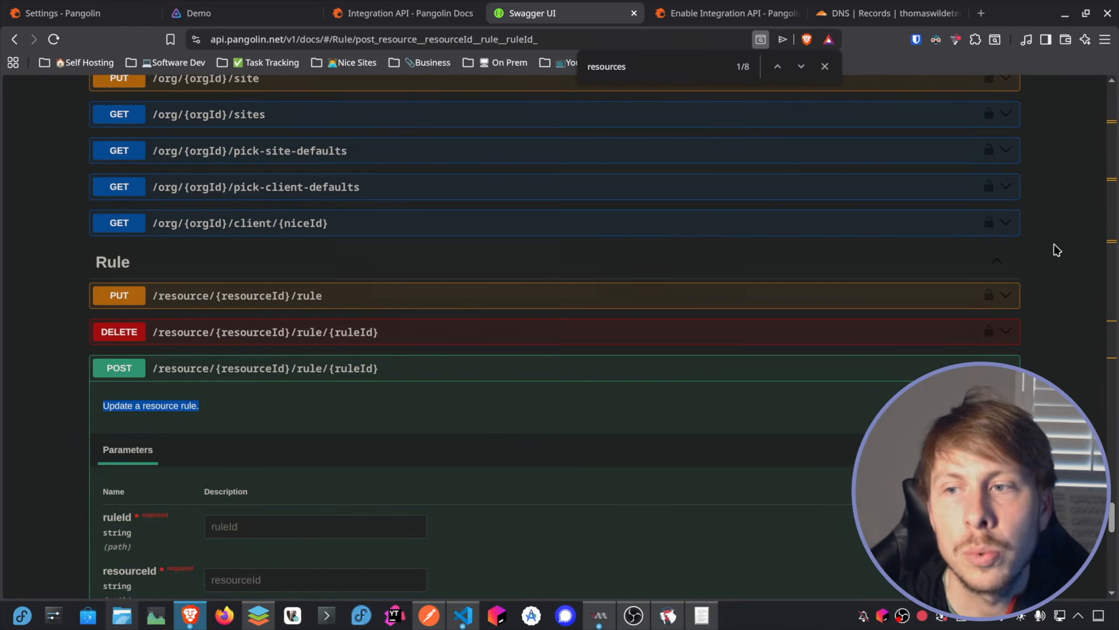
Step: Examine the PUT /resource/{resourceId}/rule endpoint's description and request body in the Swagger documentation
{"action": "left_click", "coordinate": [421, 296]}
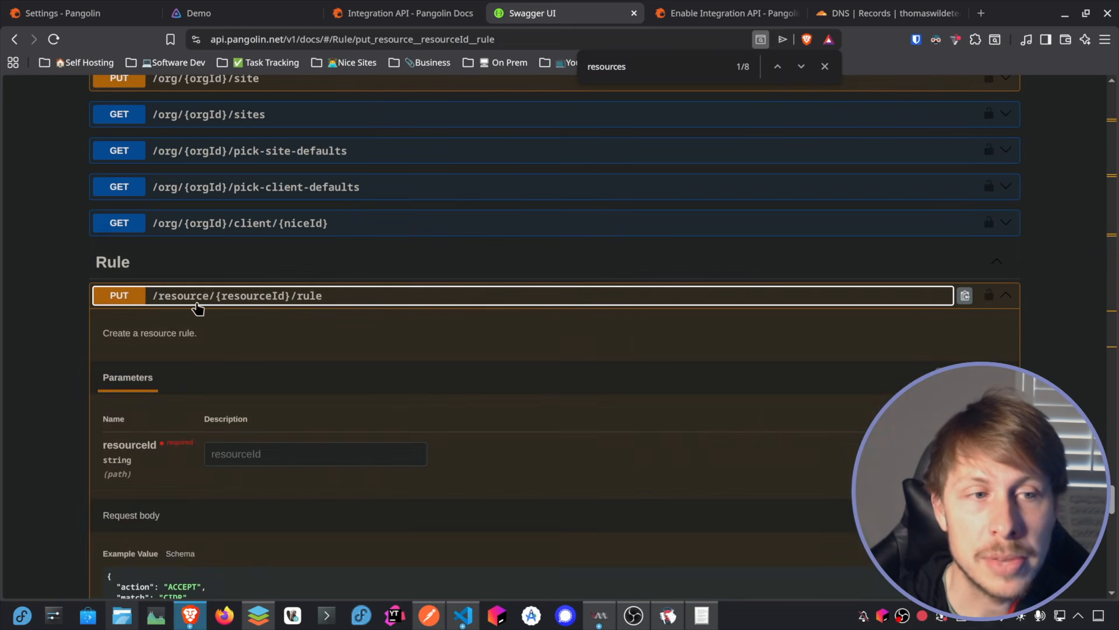
{"action": "left_click", "coordinate": [404, 296]}
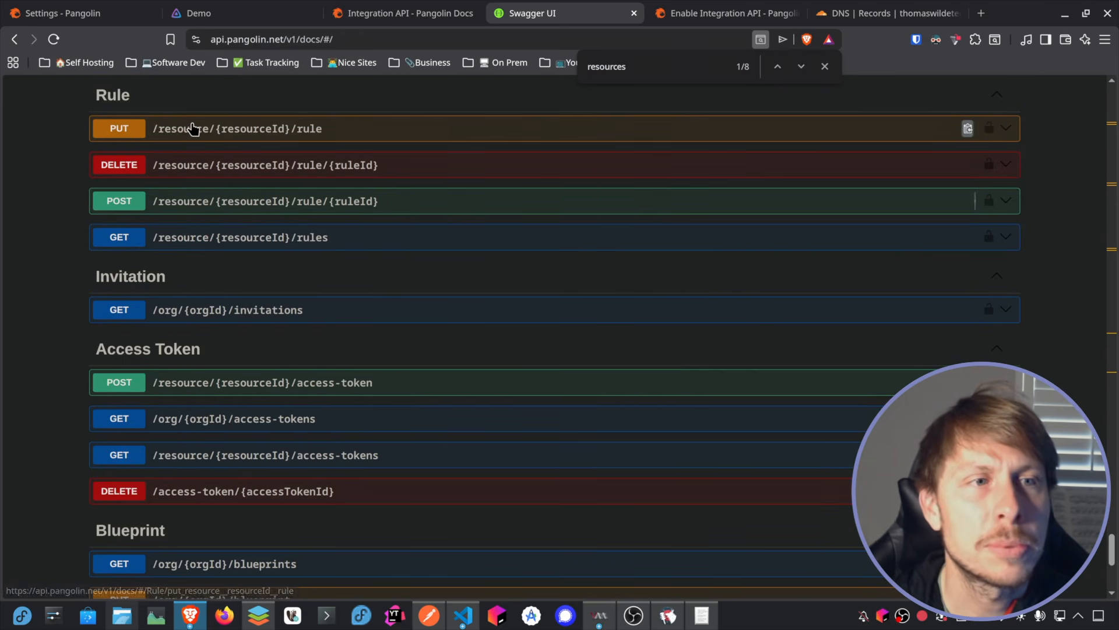
{"action": "left_click", "coordinate": [1006, 128]}
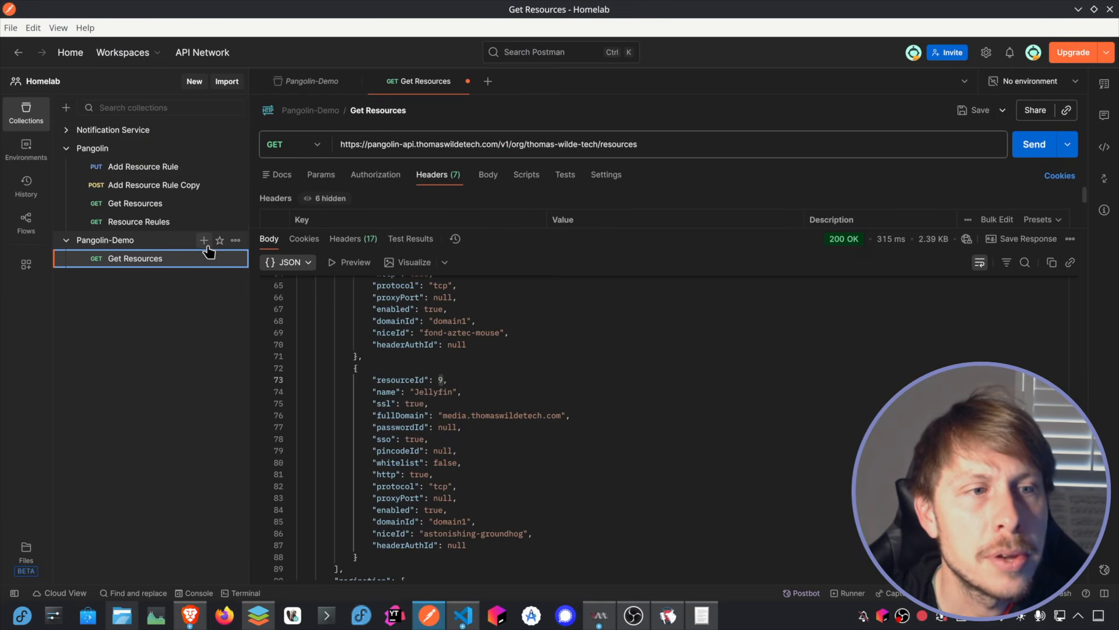
Step: In Postman, create a request named Add Resource Rule in the Pangolin-Demo collection
{"action": "left_click", "coordinate": [204, 241]}
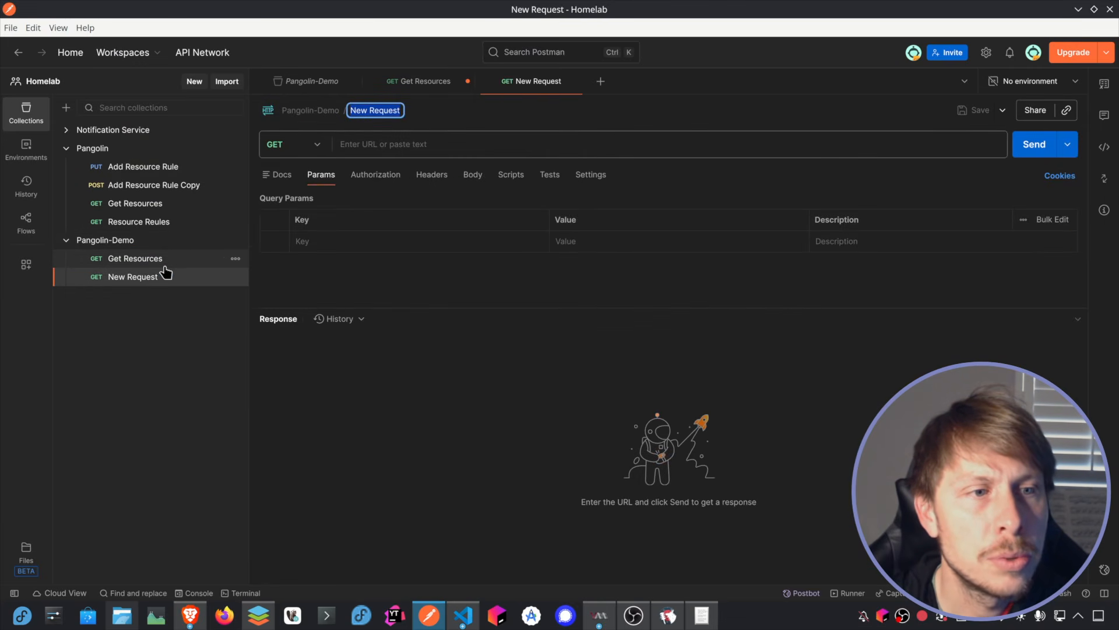
{"action": "right_click", "coordinate": [148, 282]}
{"action": "left_click", "coordinate": [375, 110]}
{"action": "type", "text": "Add Resource Rule"}
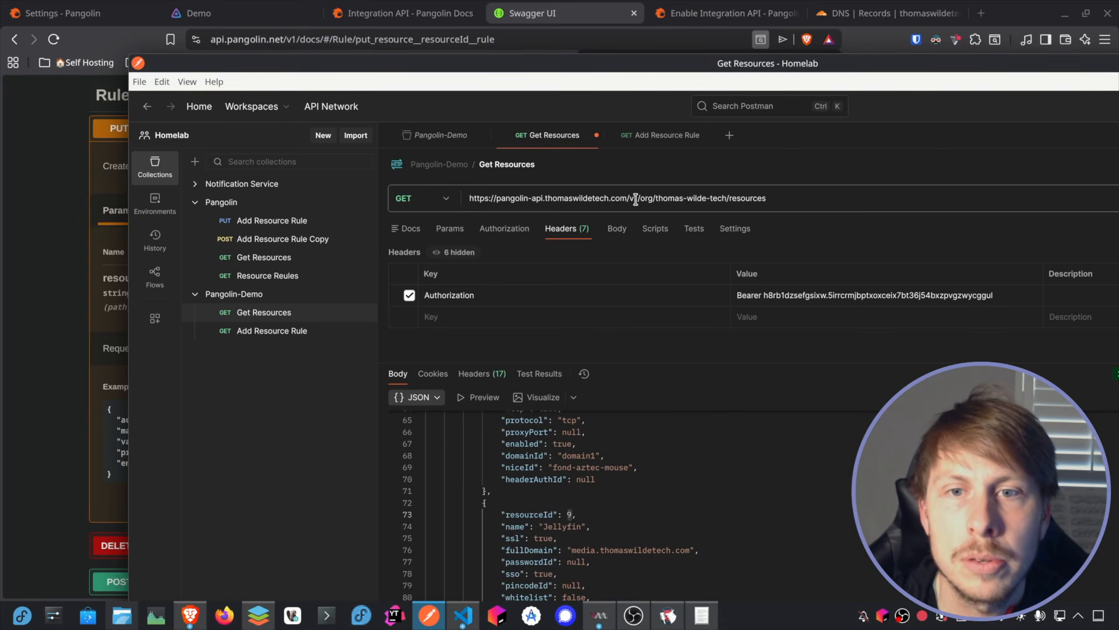
{"action": "left_click_drag", "start_coordinate": [640, 197], "coordinate": [522, 198]}
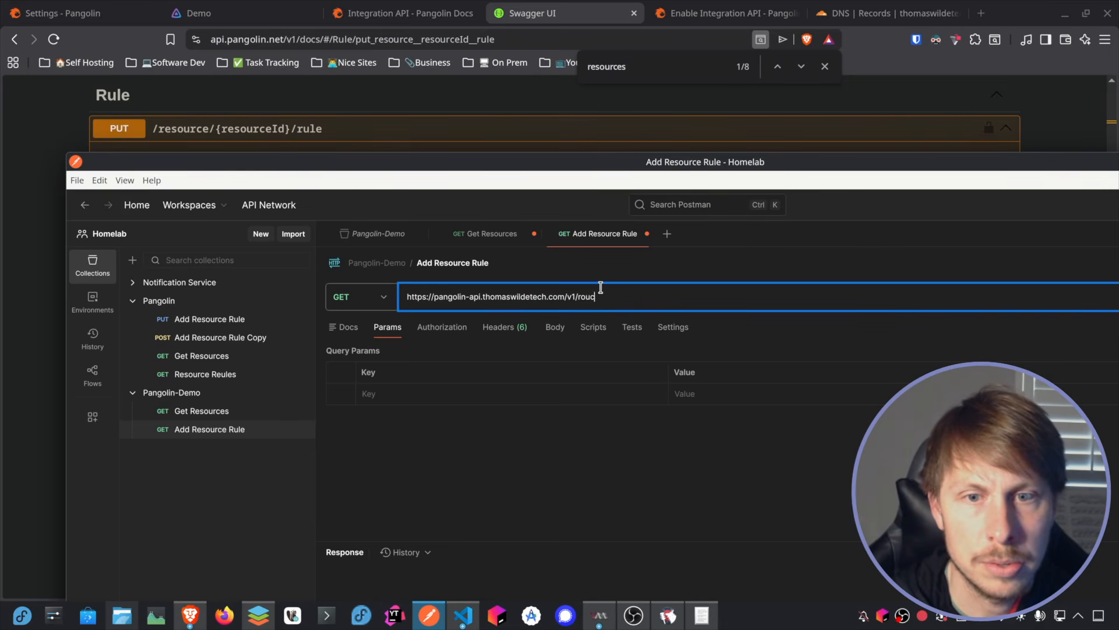
{"action": "left_click", "coordinate": [488, 233]}
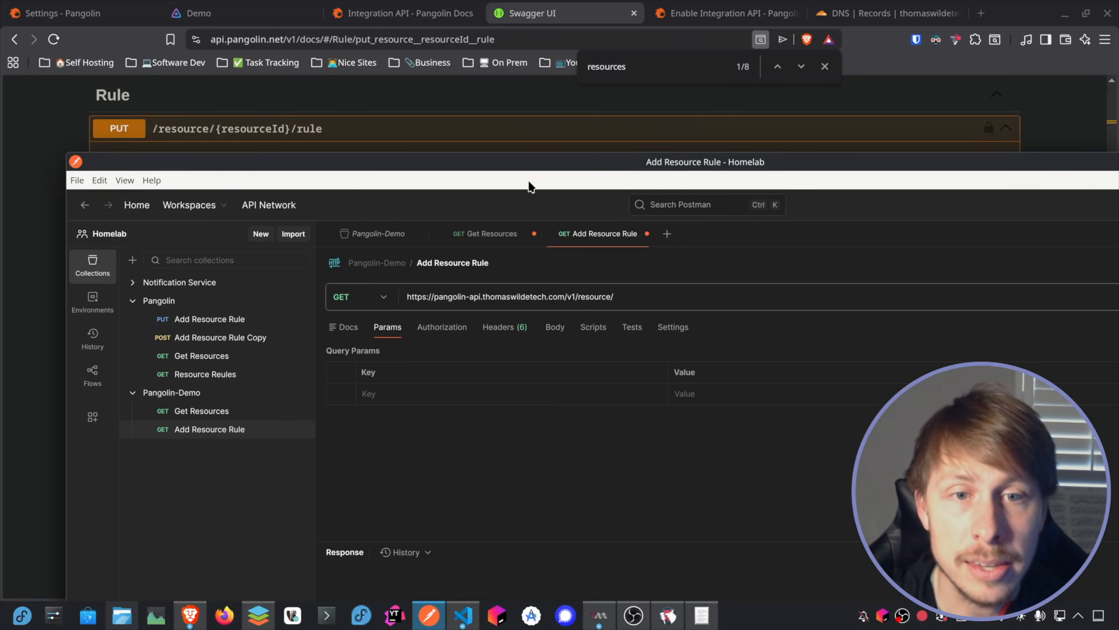
{"action": "left_click_drag", "start_coordinate": [554, 163], "coordinate": [535, 34]}
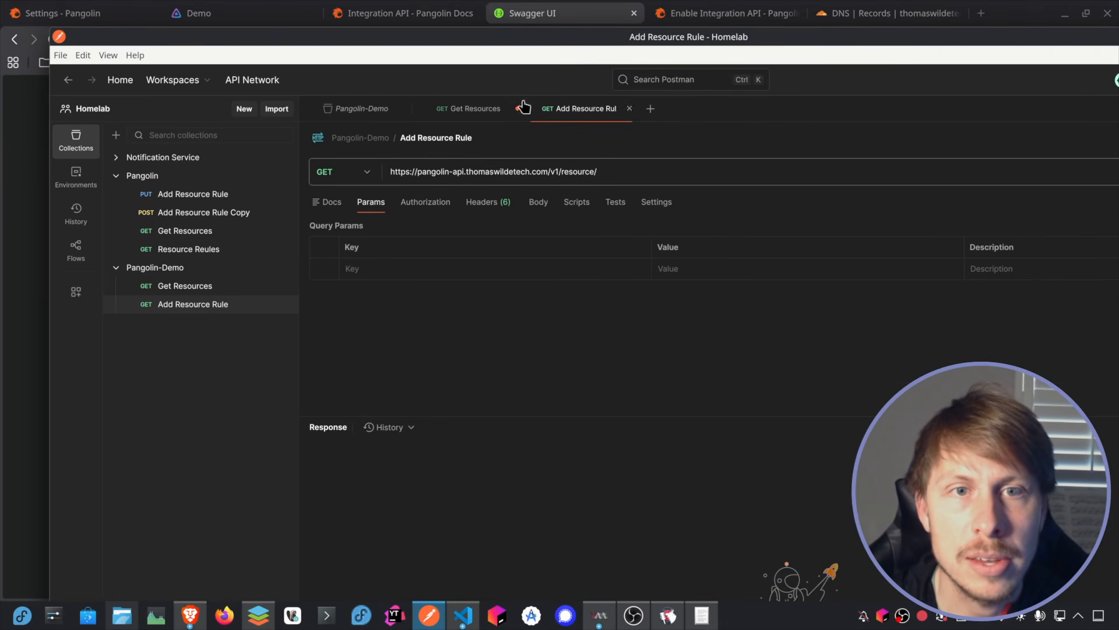
{"action": "left_click", "coordinate": [468, 110]}
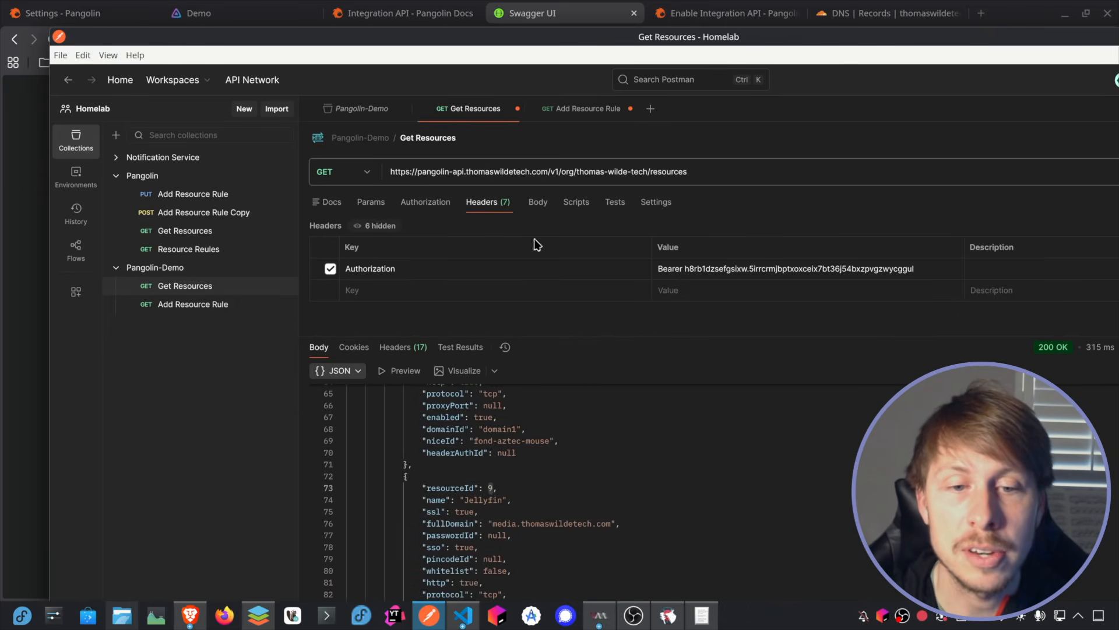
{"action": "left_click", "coordinate": [581, 109]}
{"action": "left_click", "coordinate": [623, 174]}
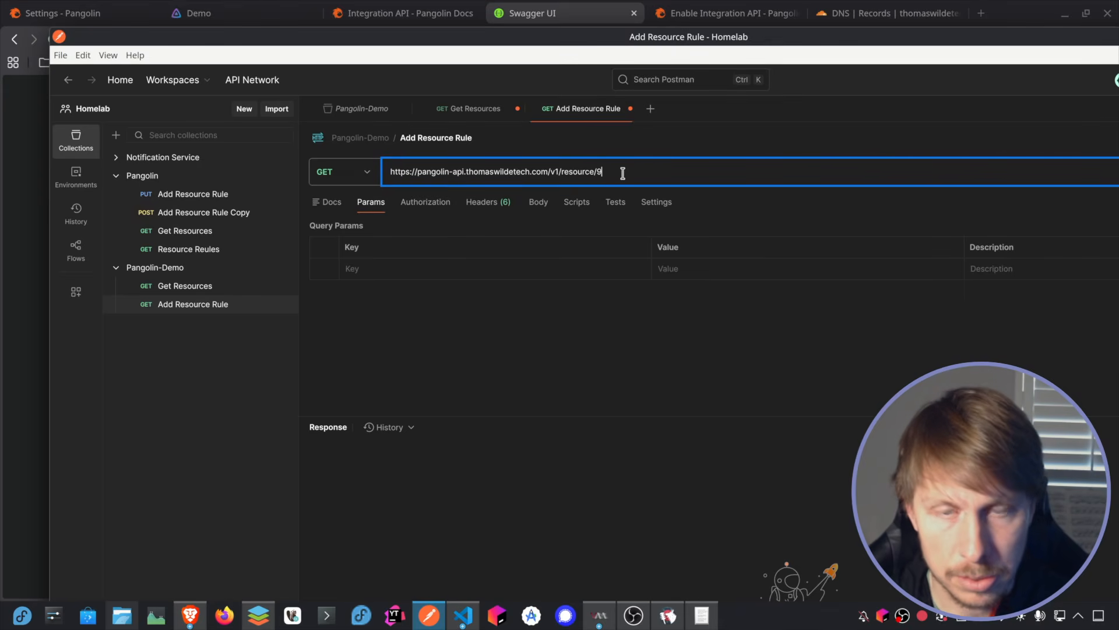
{"action": "left_click_drag", "start_coordinate": [540, 40], "coordinate": [549, 81]}
{"action": "type", "text": "rule"}
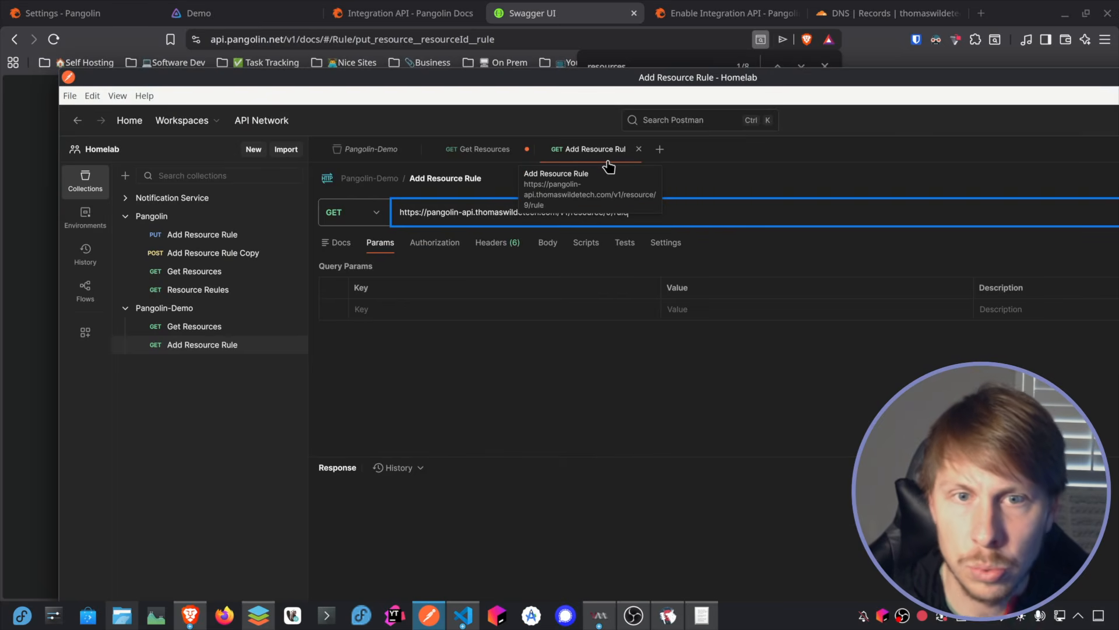
Step: Copy the Authorization header with its Bearer API key from Get Resources into the Add Resource Rule headers
{"action": "left_click", "coordinate": [501, 242]}
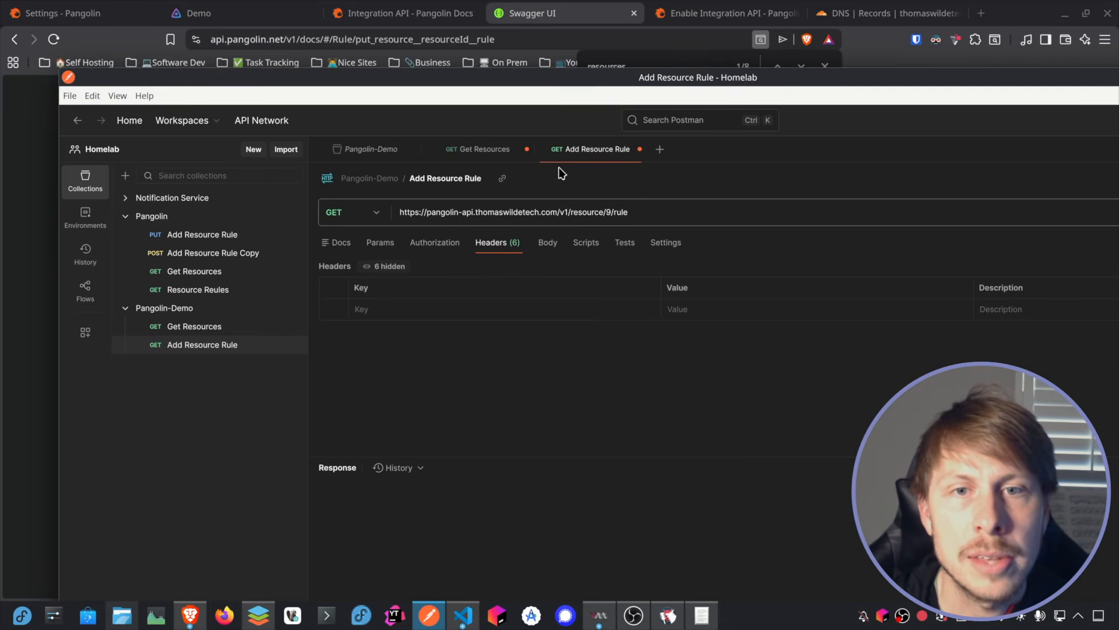
{"action": "left_click", "coordinate": [487, 152]}
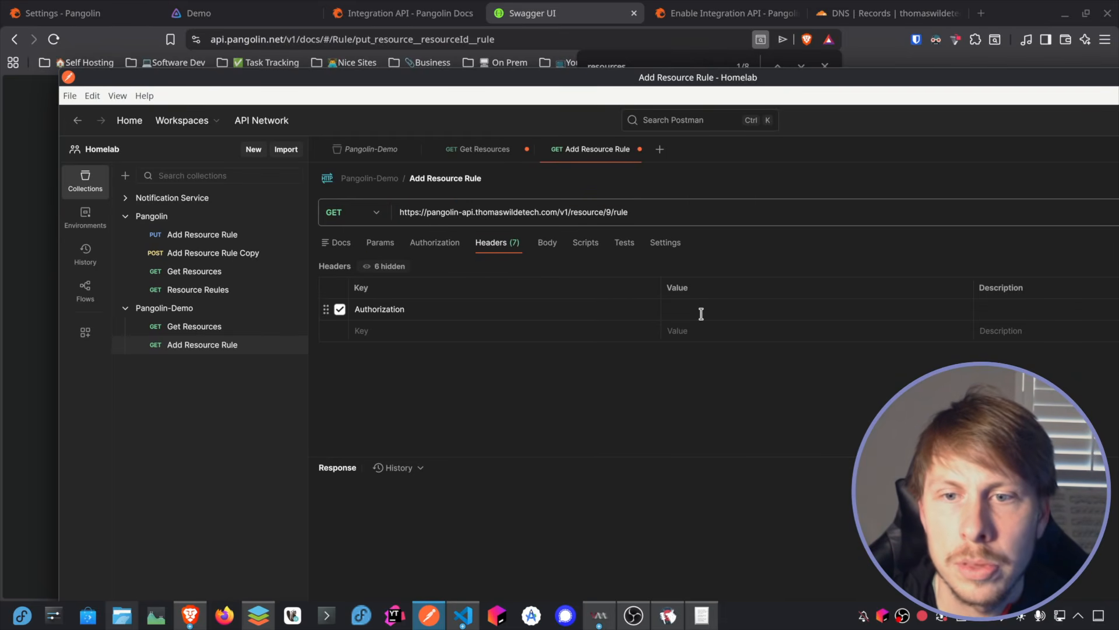
{"action": "left_click", "coordinate": [718, 311]}
{"action": "key", "text": "ctrl+v"}
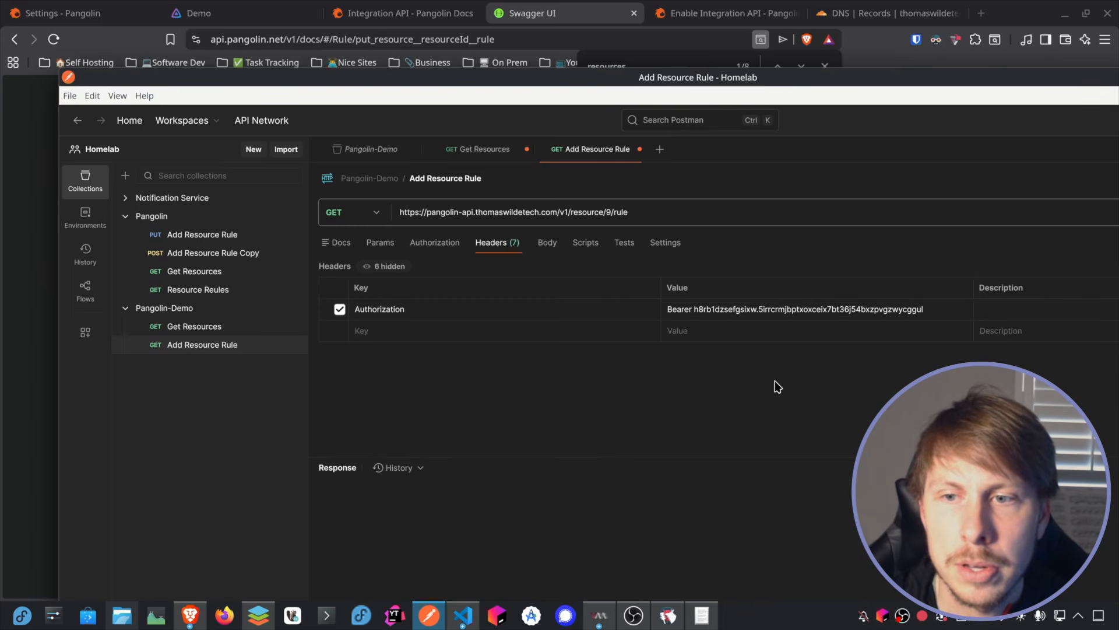
Step: Set the request body to raw and paste in the example JSON from the Swagger PUT rule endpoint
{"action": "left_click", "coordinate": [546, 243]}
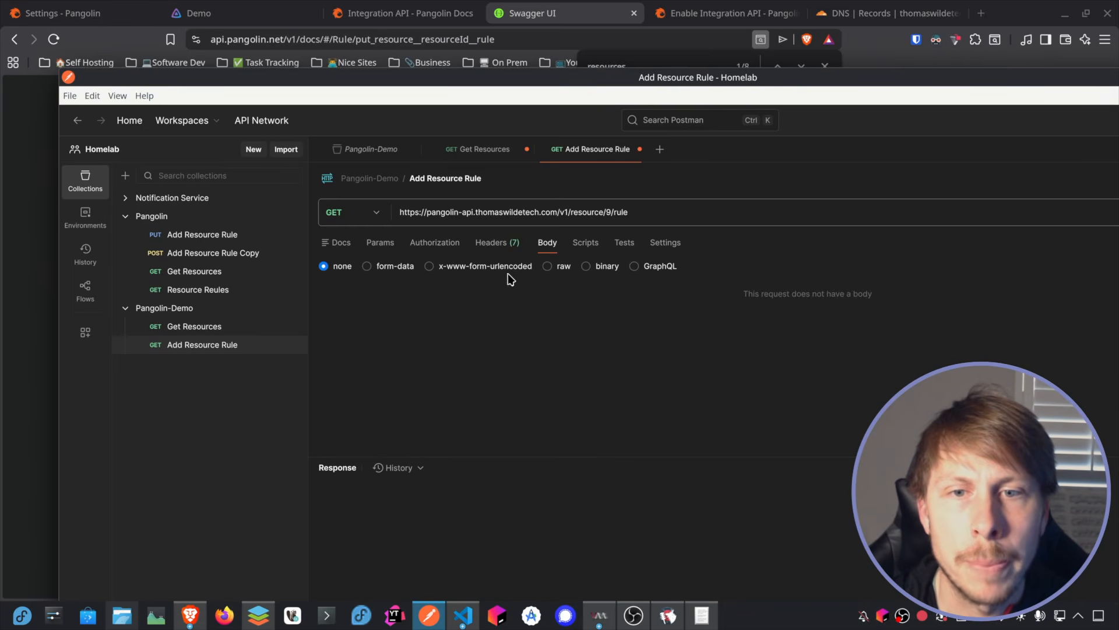
{"action": "left_click", "coordinate": [547, 267]}
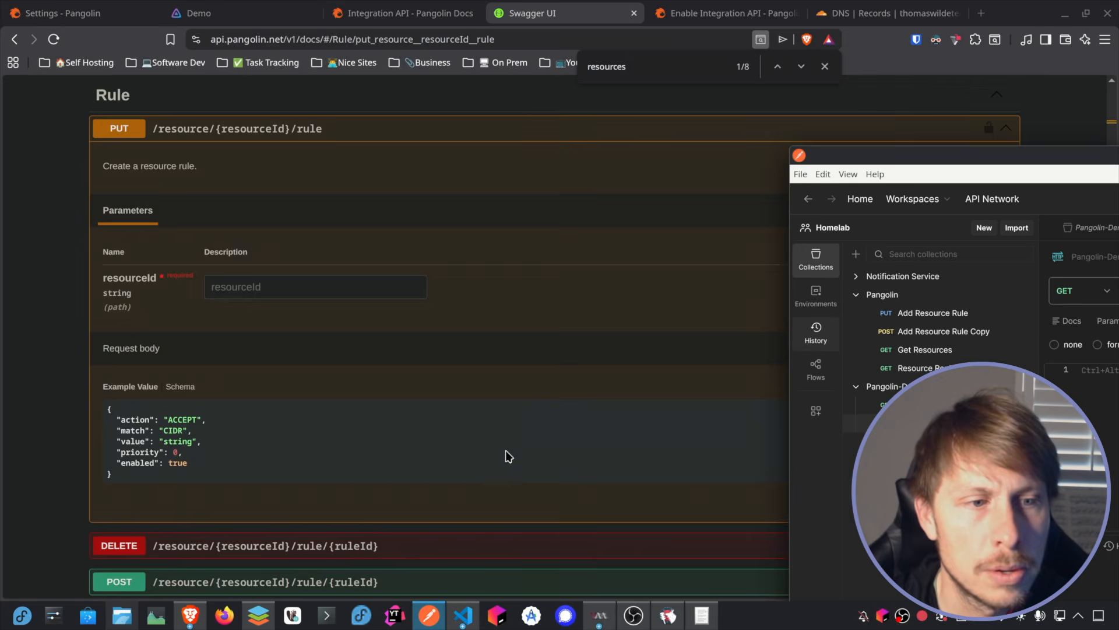
{"action": "left_click_drag", "start_coordinate": [130, 475], "coordinate": [107, 411]}
{"action": "key", "text": "ctrl+c"}
{"action": "left_click_drag", "start_coordinate": [1108, 155], "coordinate": [899, 43]}
{"action": "left_click", "coordinate": [524, 267]}
{"action": "key", "text": "ctrl+v"}
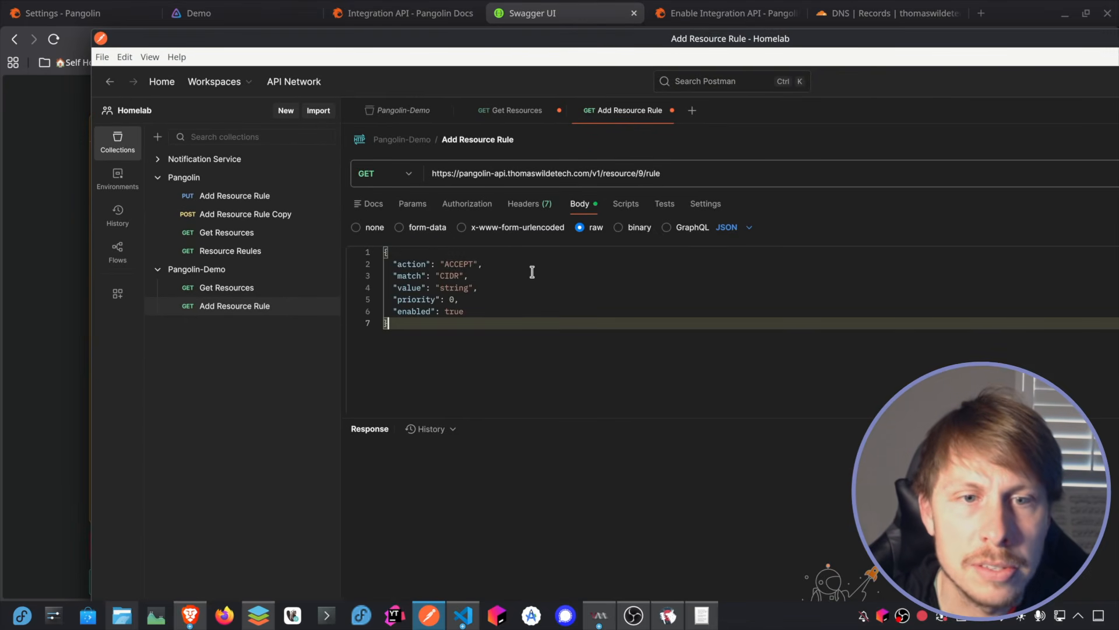
Step: In the JSON body, set enabled to false, priority to 200 and match to IP
{"action": "left_click", "coordinate": [467, 311]}
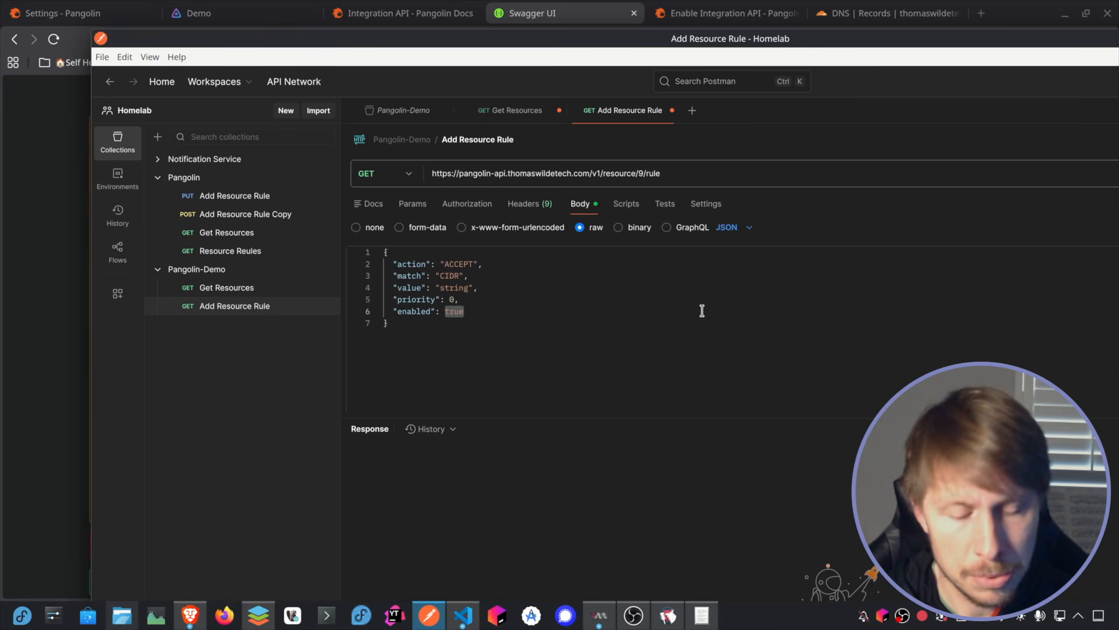
{"action": "type", "text": "fals"}
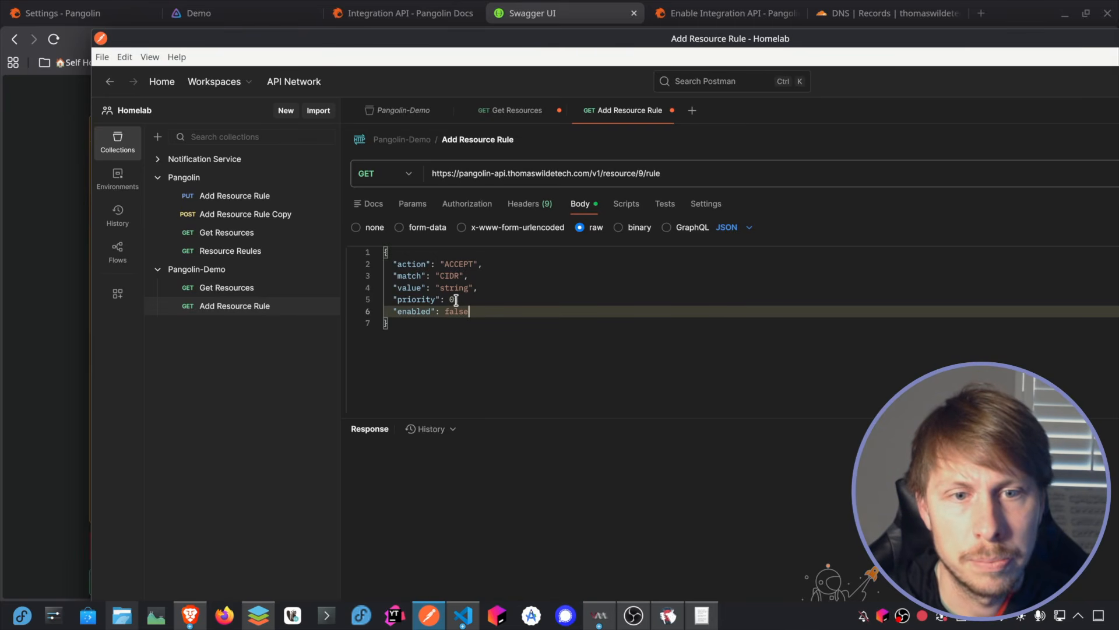
{"action": "double_click", "coordinate": [455, 300]}
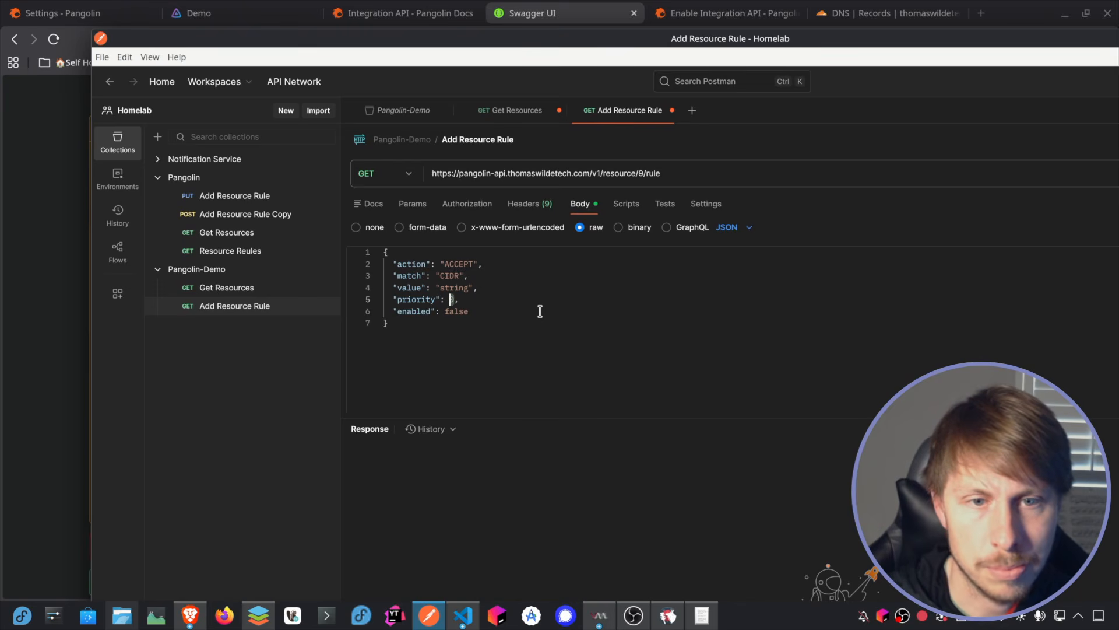
{"action": "type", "text": "200"}
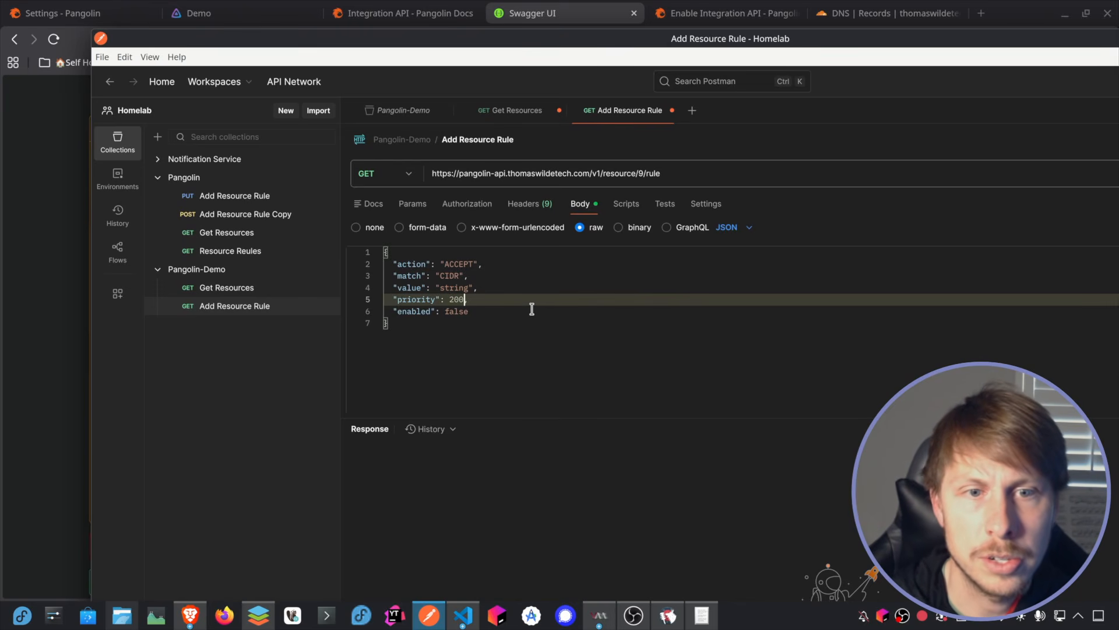
{"action": "double_click", "coordinate": [449, 276]}
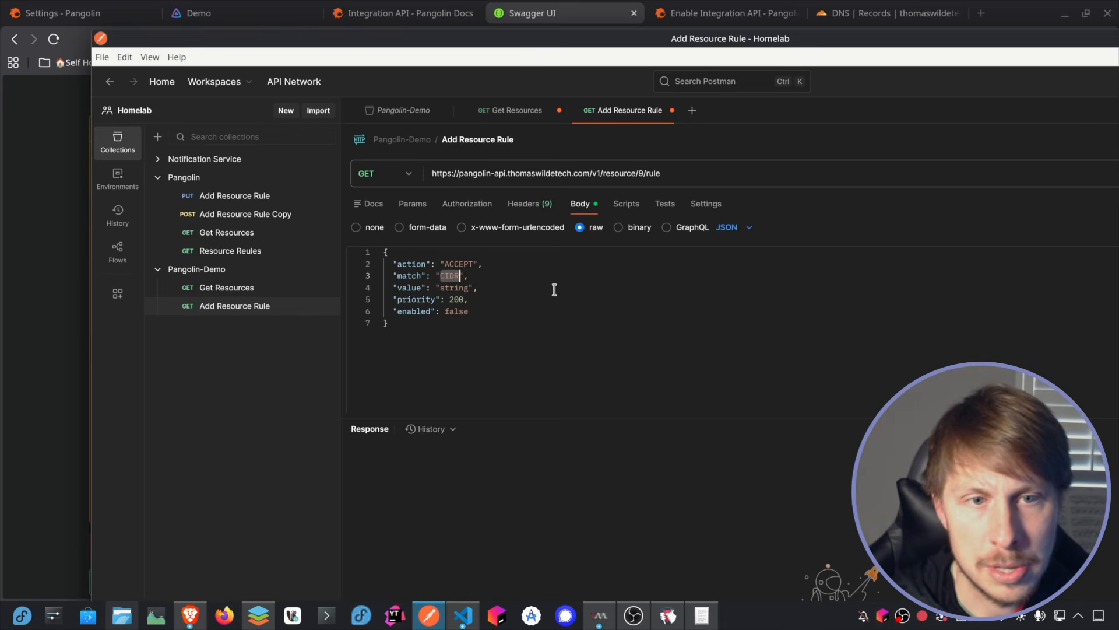
{"action": "type", "text": "I"}
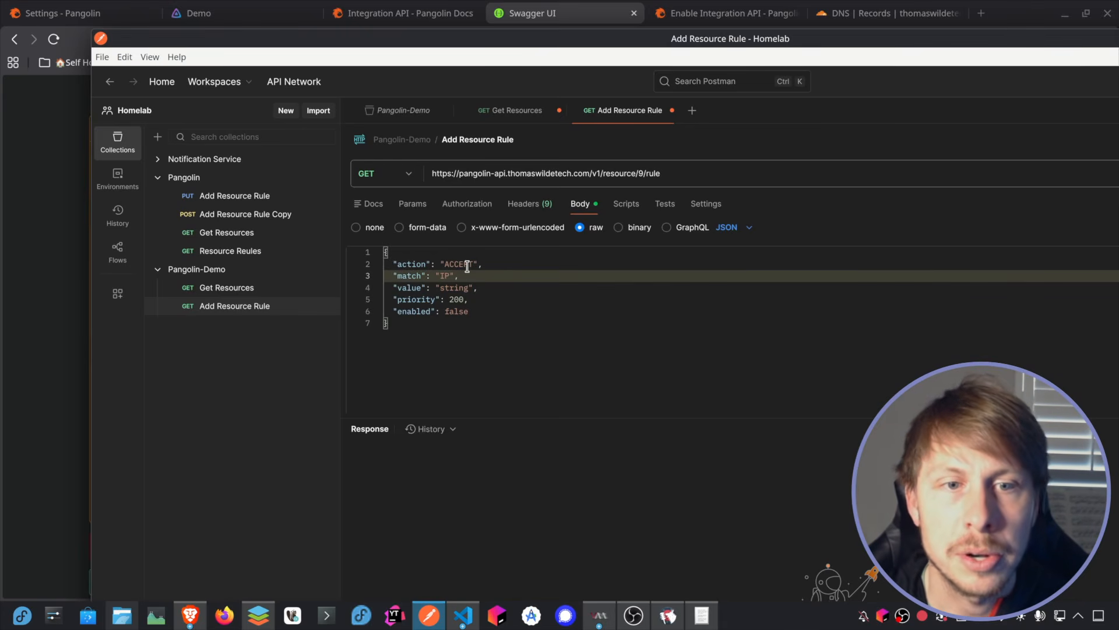
Step: Send the Add Resource Rule request, then change its method to PUT and send it again
{"action": "double_click", "coordinate": [635, 39]}
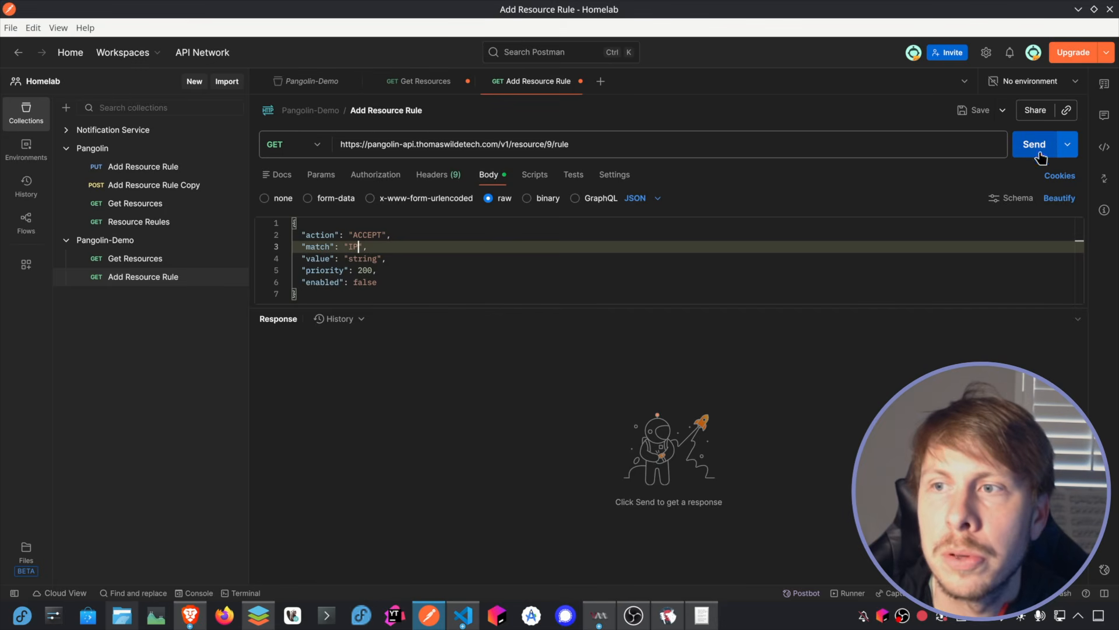
{"action": "left_click", "coordinate": [1034, 150]}
{"action": "double_click", "coordinate": [951, 9]}
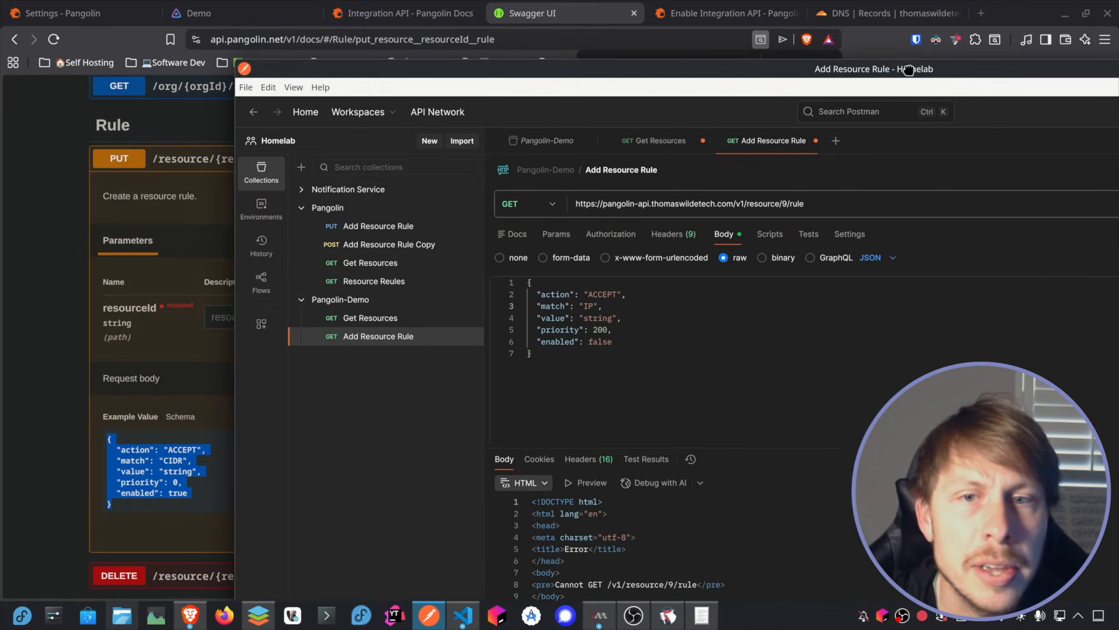
{"action": "left_click", "coordinate": [539, 198]}
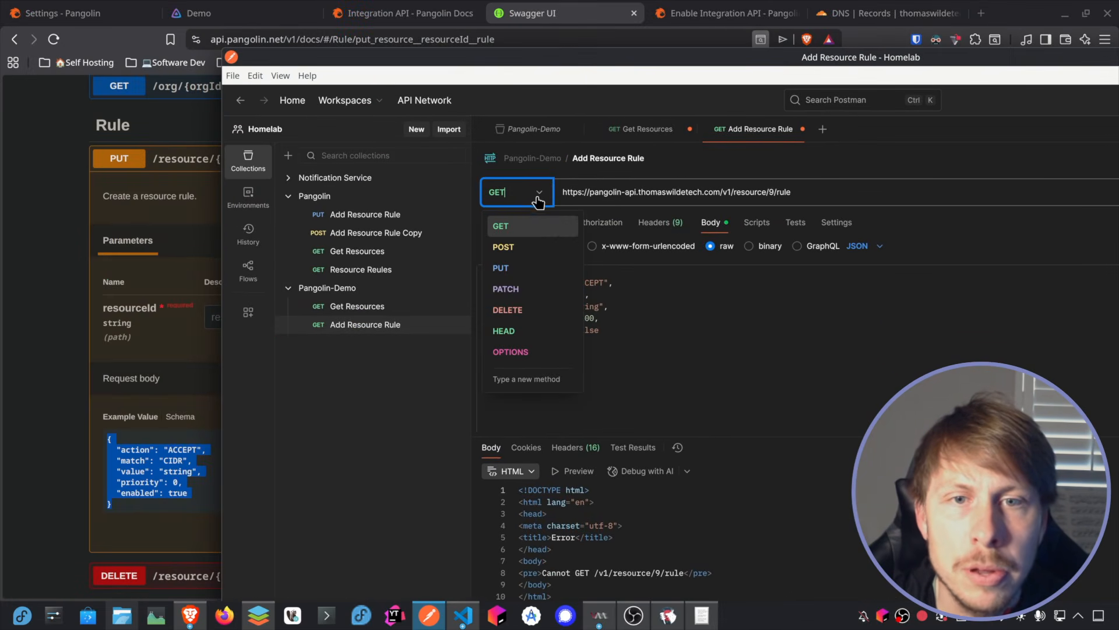
{"action": "left_click", "coordinate": [528, 268]}
{"action": "double_click", "coordinate": [767, 56]}
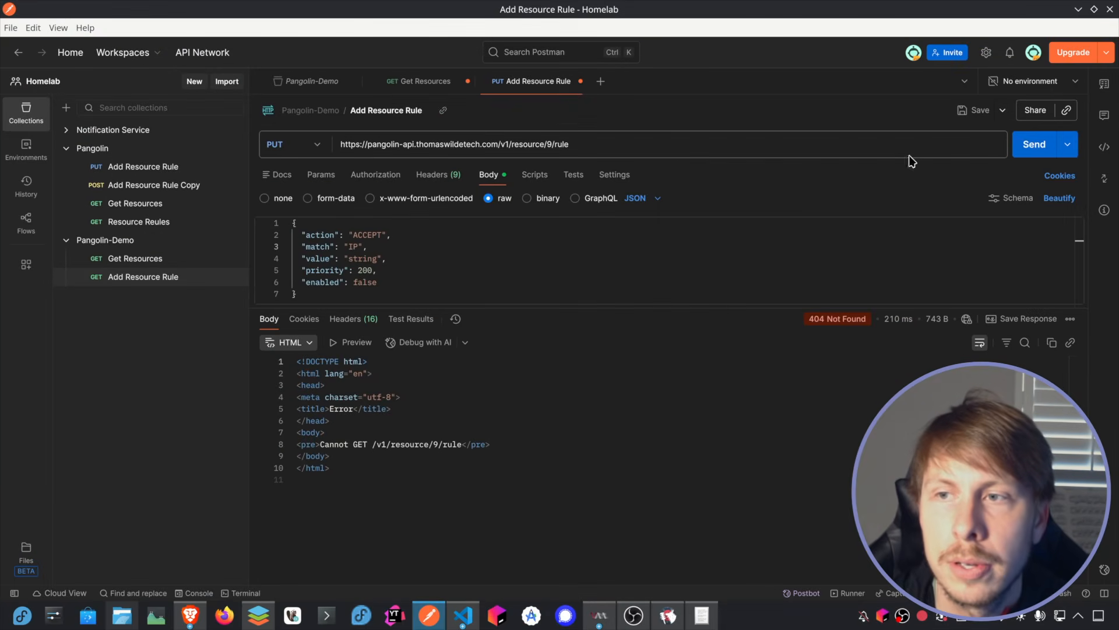
{"action": "left_click", "coordinate": [1035, 145]}
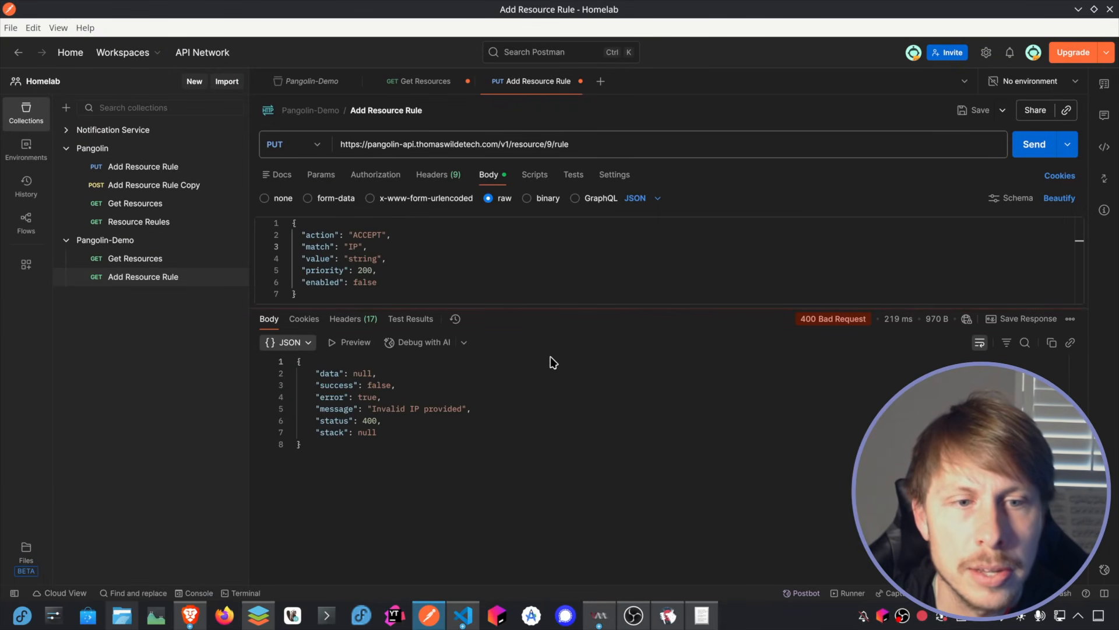
Step: Try sending the Add Resource Rule request with an empty value in the JSON body
{"action": "double_click", "coordinate": [362, 258]}
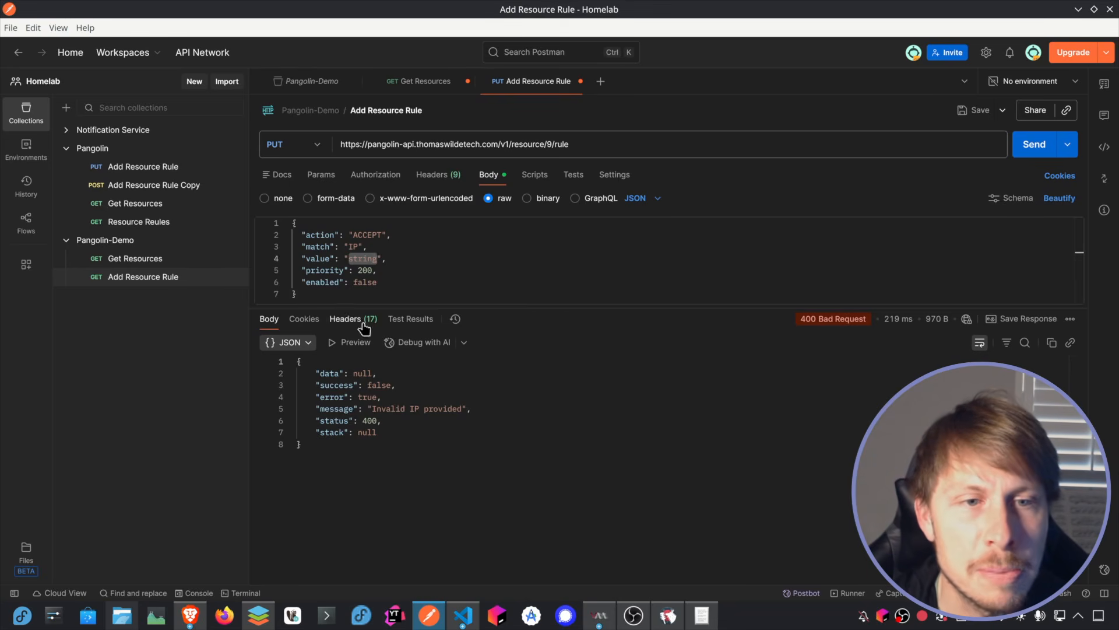
{"action": "key", "text": "BackSpace"}
{"action": "left_click", "coordinate": [445, 447]}
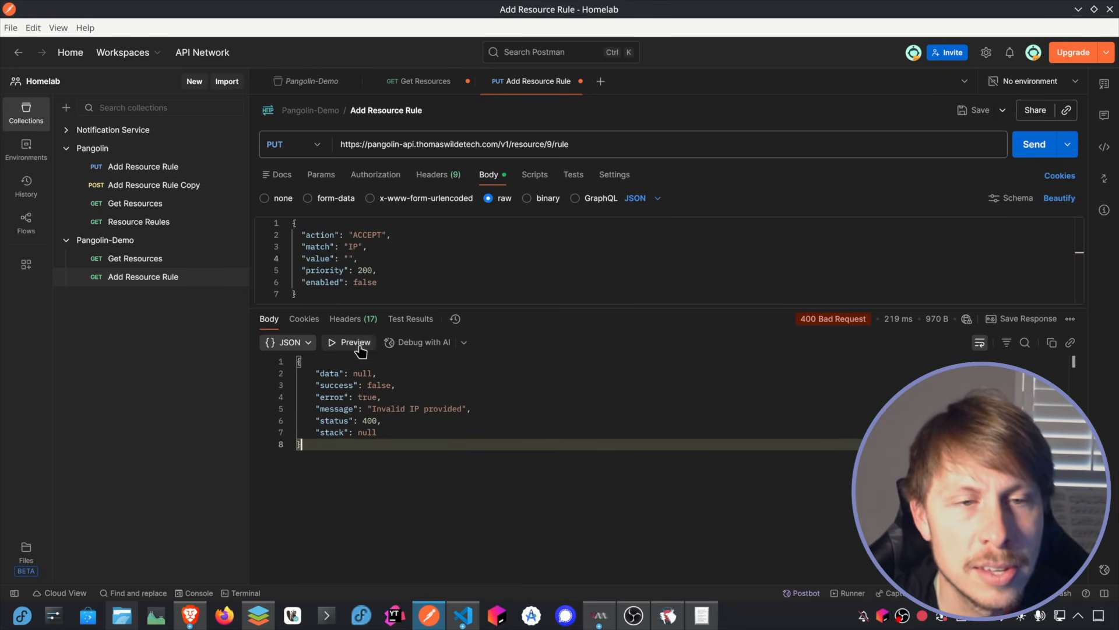
{"action": "left_click", "coordinate": [449, 258]}
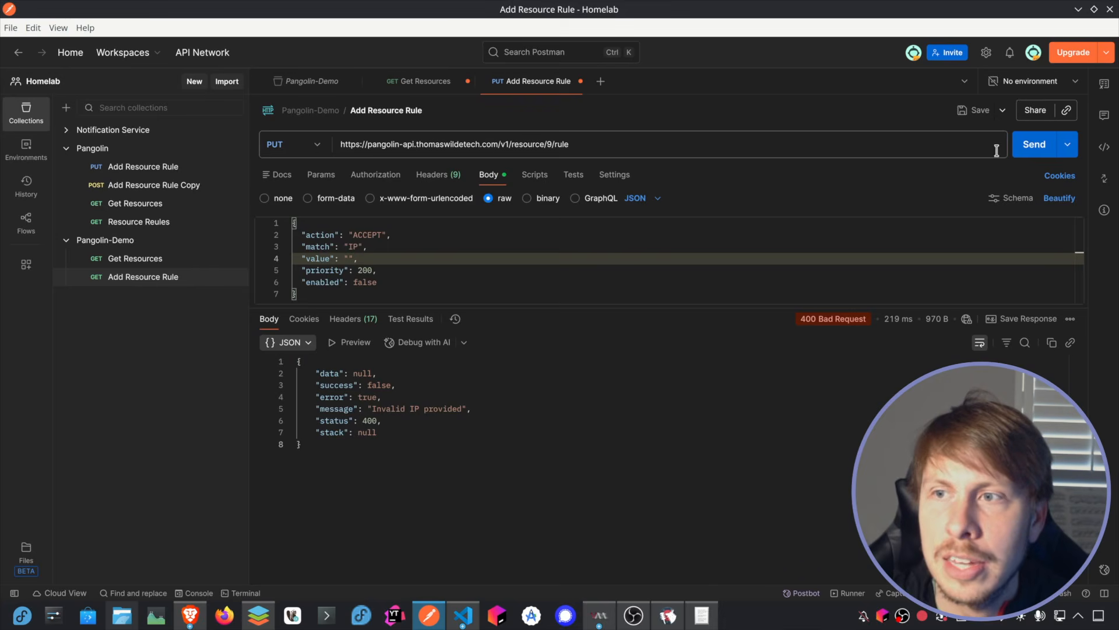
{"action": "left_click", "coordinate": [1033, 145]}
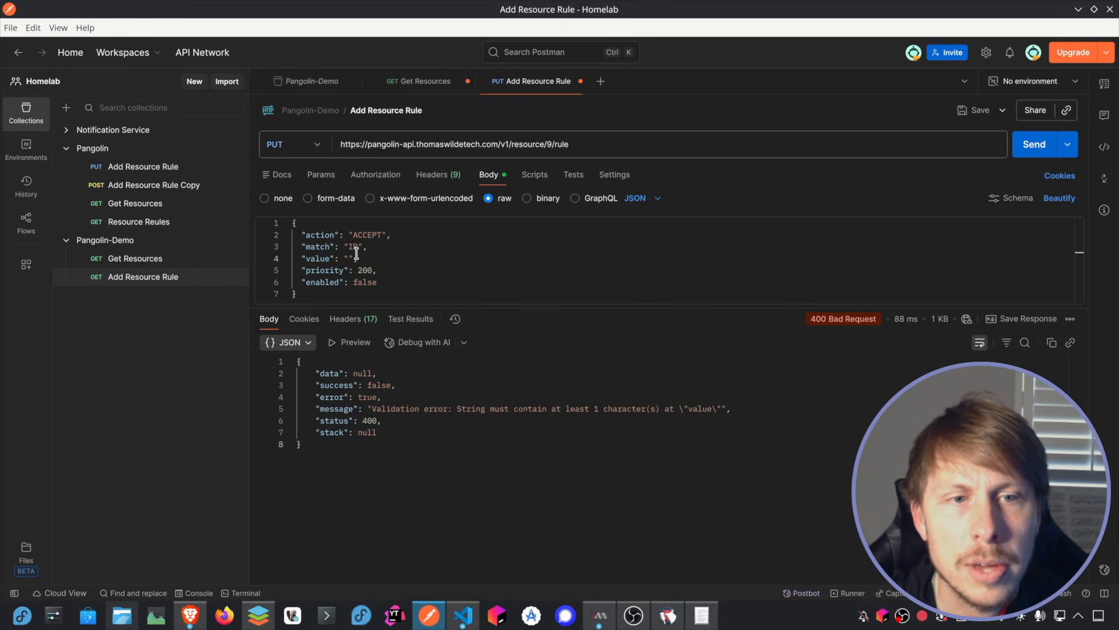
Step: Set the rule value to 0.0.0.0 in the JSON body, send the request and inspect the response
{"action": "left_click", "coordinate": [349, 258]}
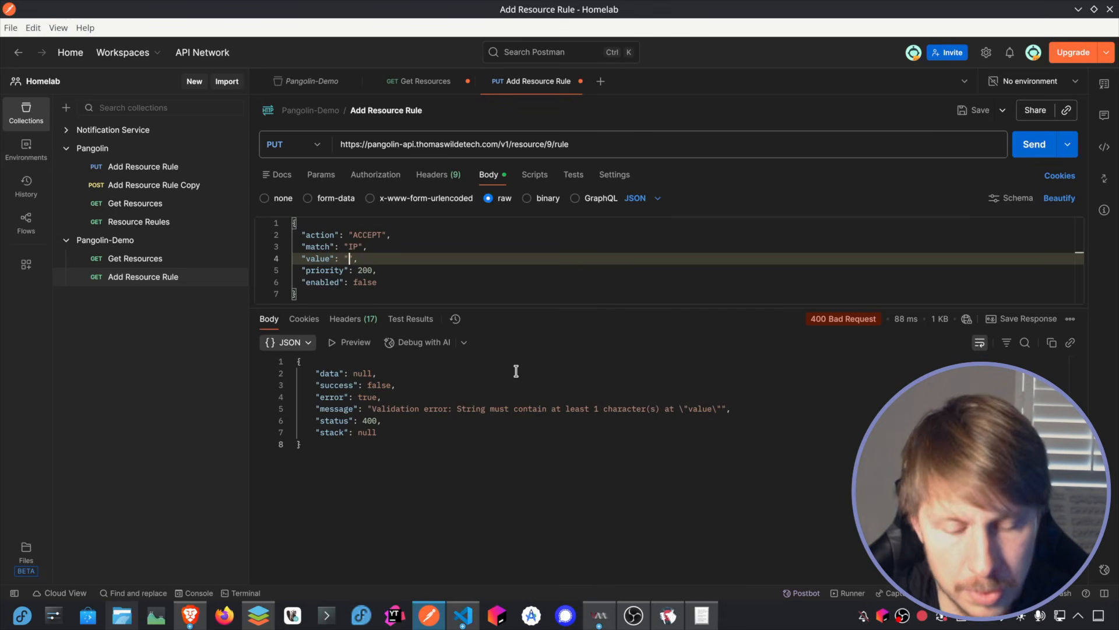
{"action": "type", "text": "0.0.0.0"}
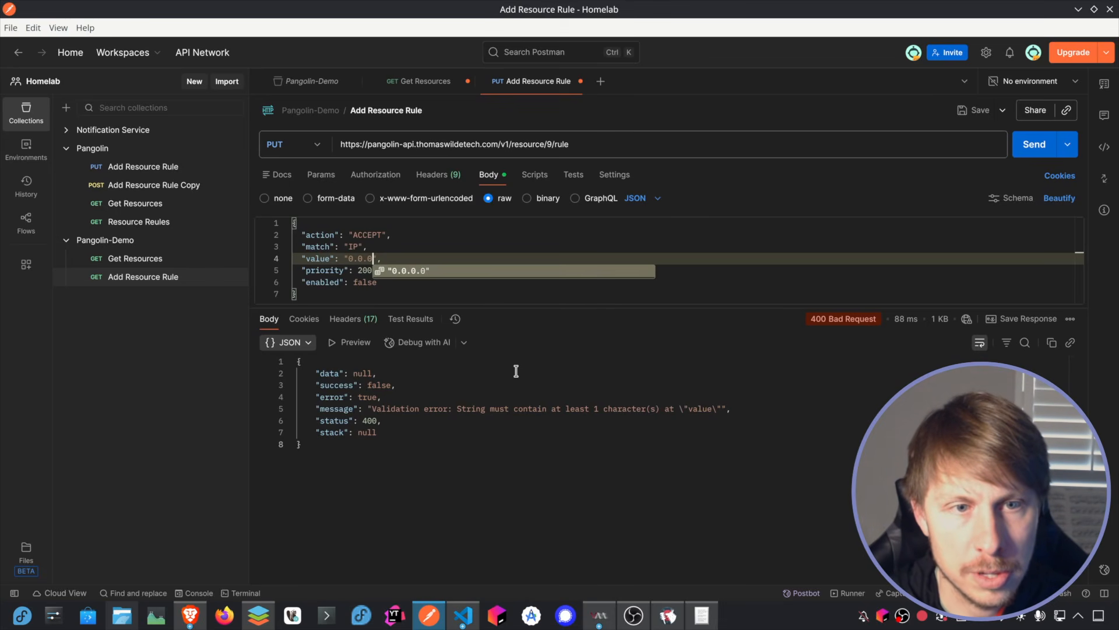
{"action": "left_click", "coordinate": [524, 364]}
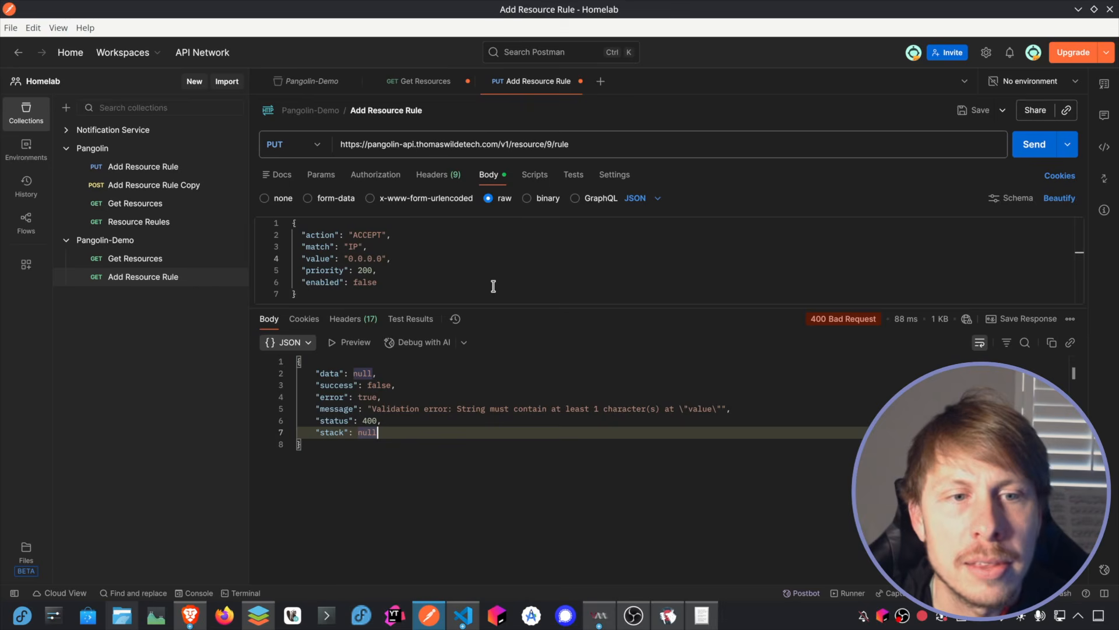
{"action": "left_click_drag", "start_coordinate": [340, 529], "coordinate": [288, 355]}
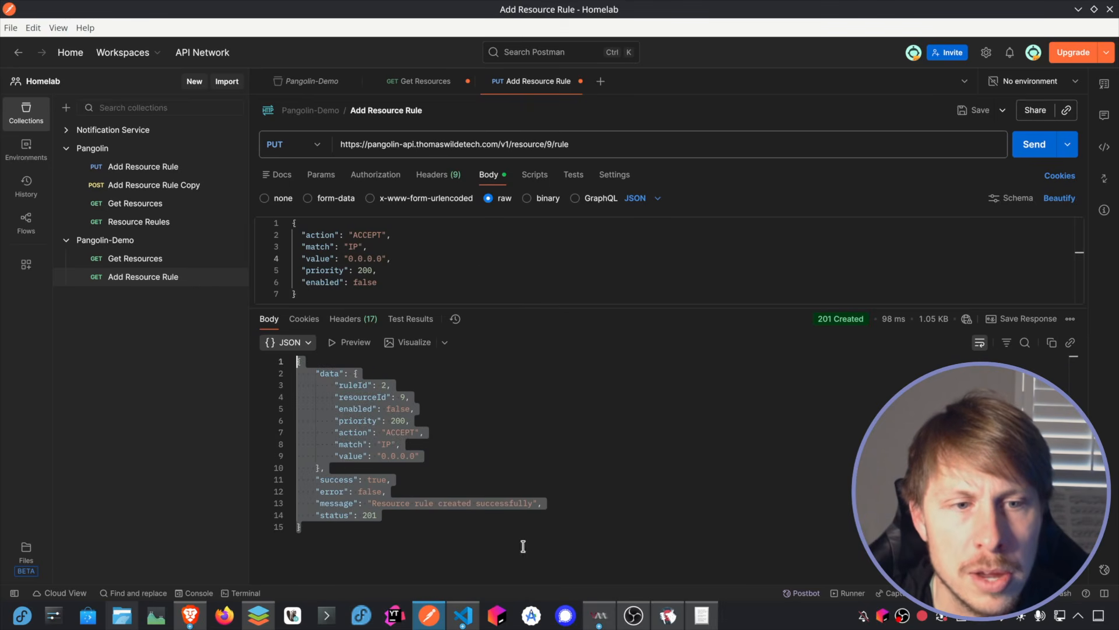
{"action": "left_click", "coordinate": [523, 545]}
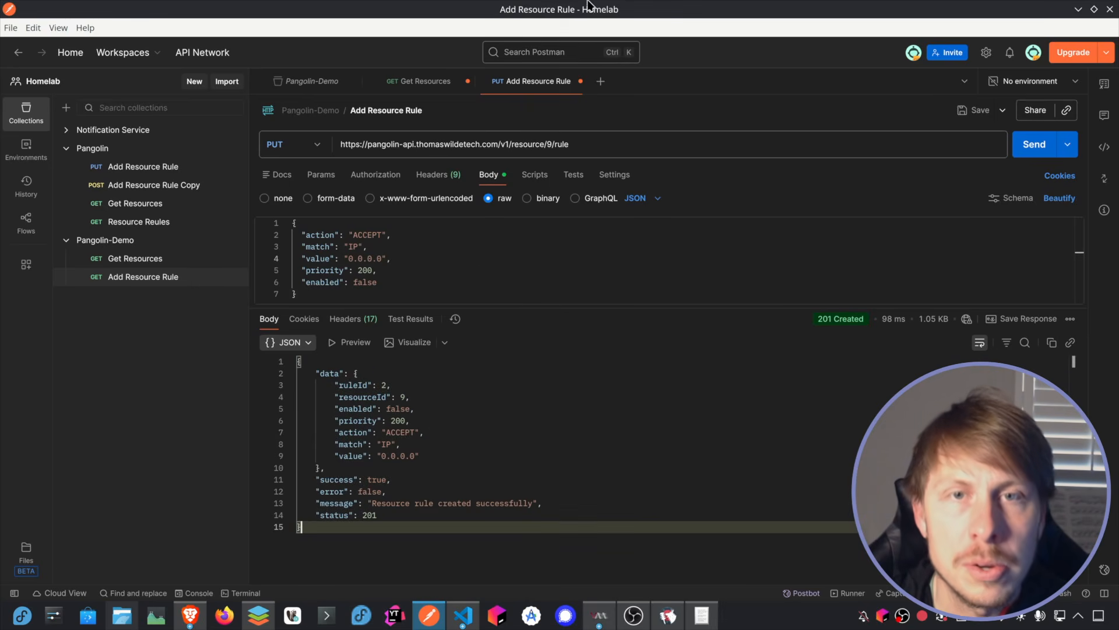
Step: Switch to Pangolin in the browser and reload the media resource's Rules page to check for the new rule
{"action": "left_click_drag", "start_coordinate": [516, 8], "coordinate": [1091, 180]}
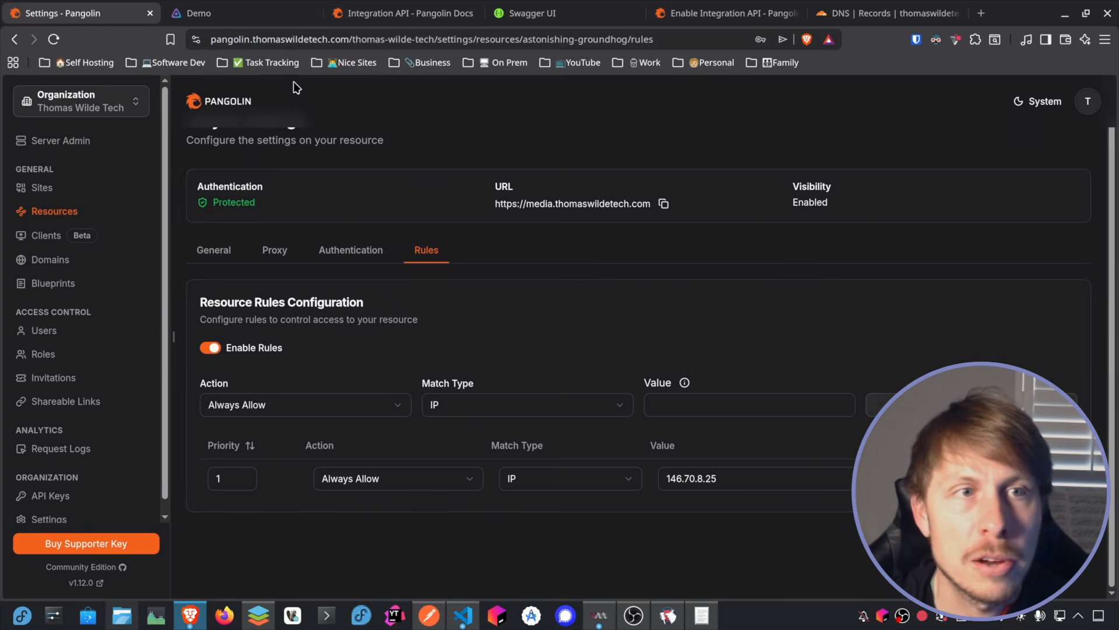
{"action": "left_click", "coordinate": [53, 39]}
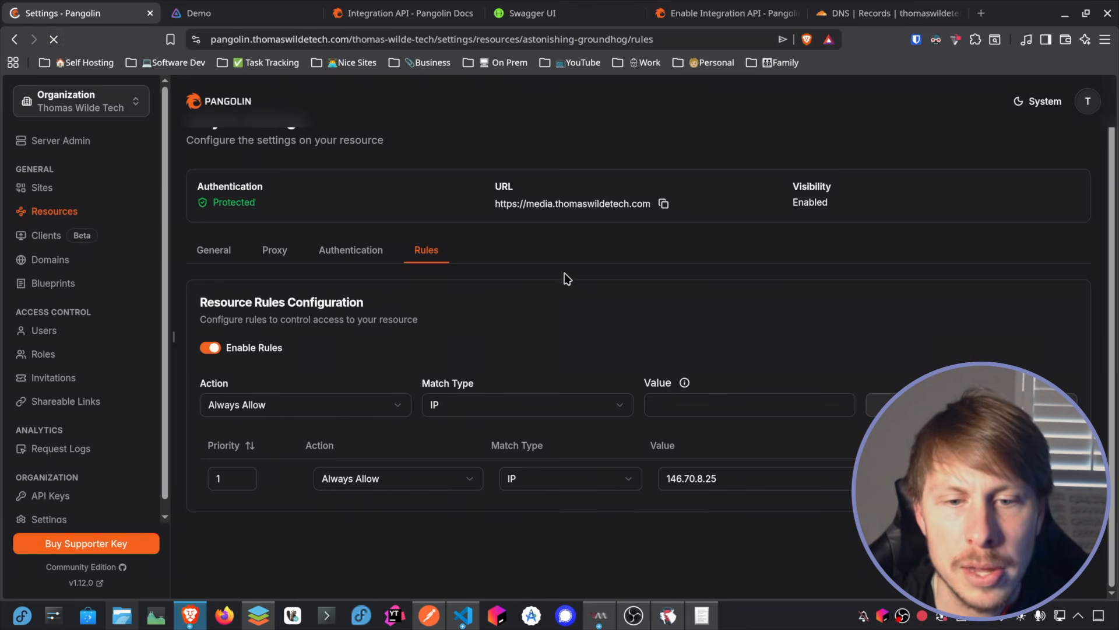
{"action": "left_click_drag", "start_coordinate": [1118, 175], "coordinate": [826, 44]}
Step: Return to Postman, send the same 0.0.0.0 rule again with priority 200, and go back to Pangolin's rules list
{"action": "double_click", "coordinate": [522, 44]}
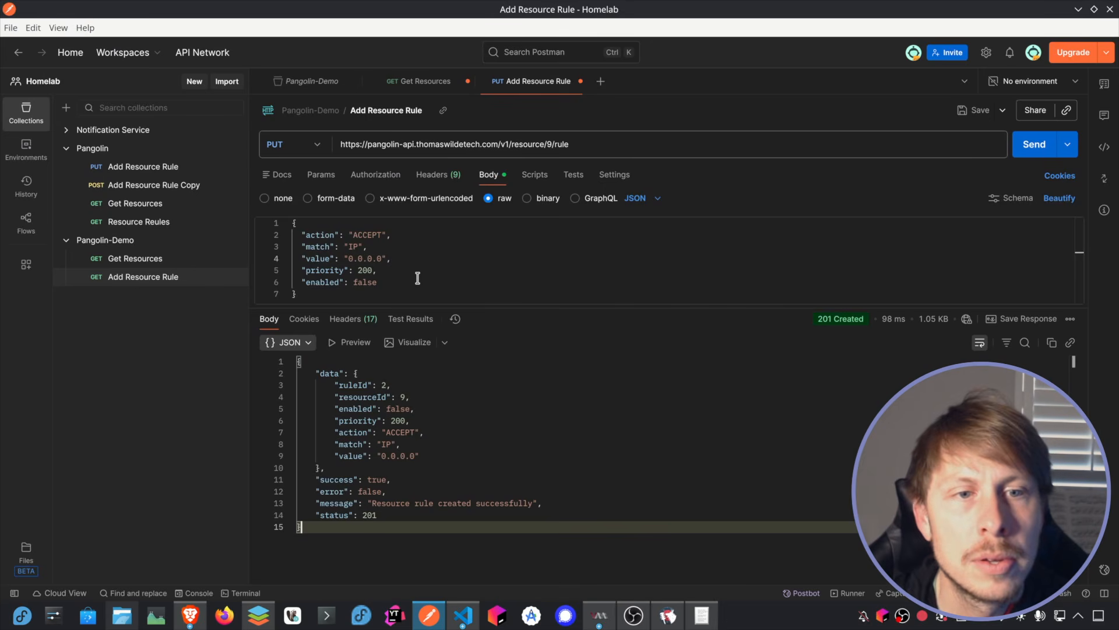
{"action": "left_click", "coordinate": [364, 270]}
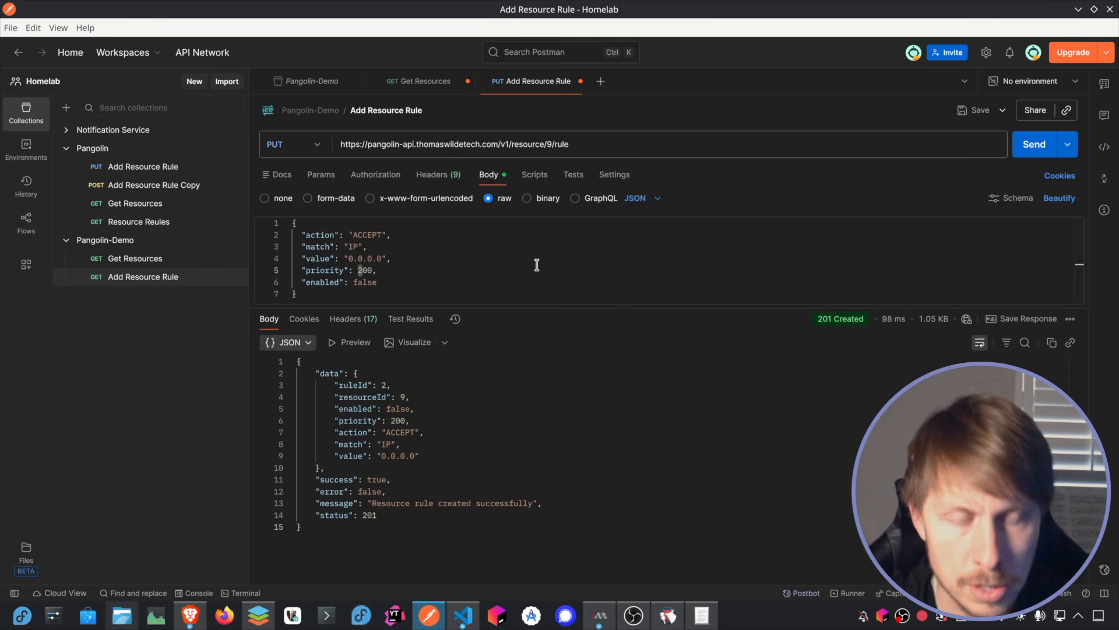
{"action": "type", "text": "3"}
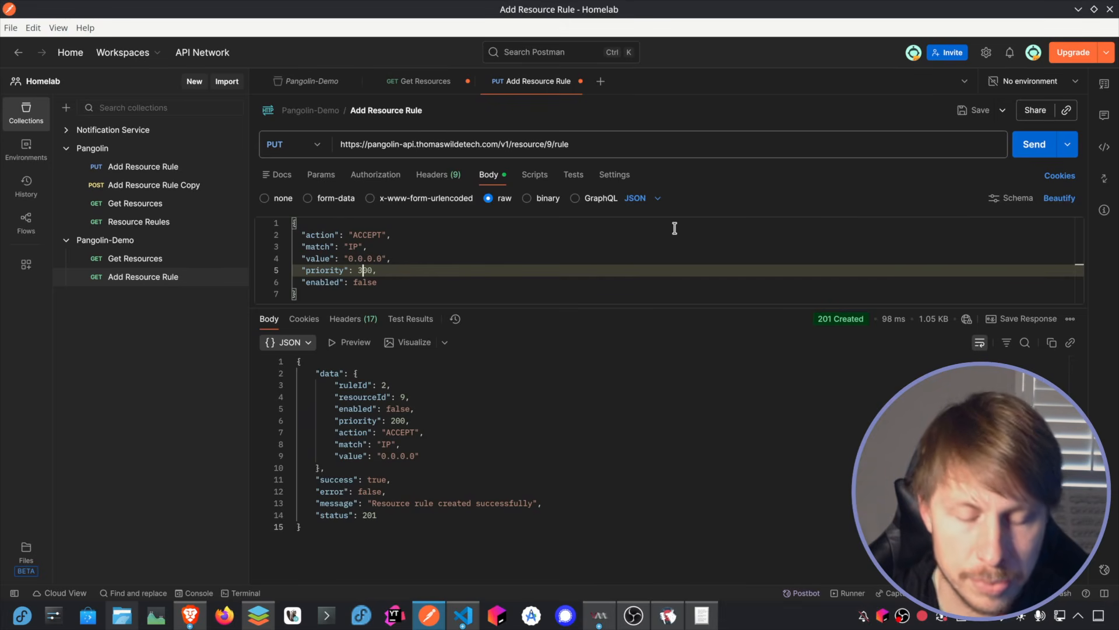
{"action": "left_click", "coordinate": [1035, 144]}
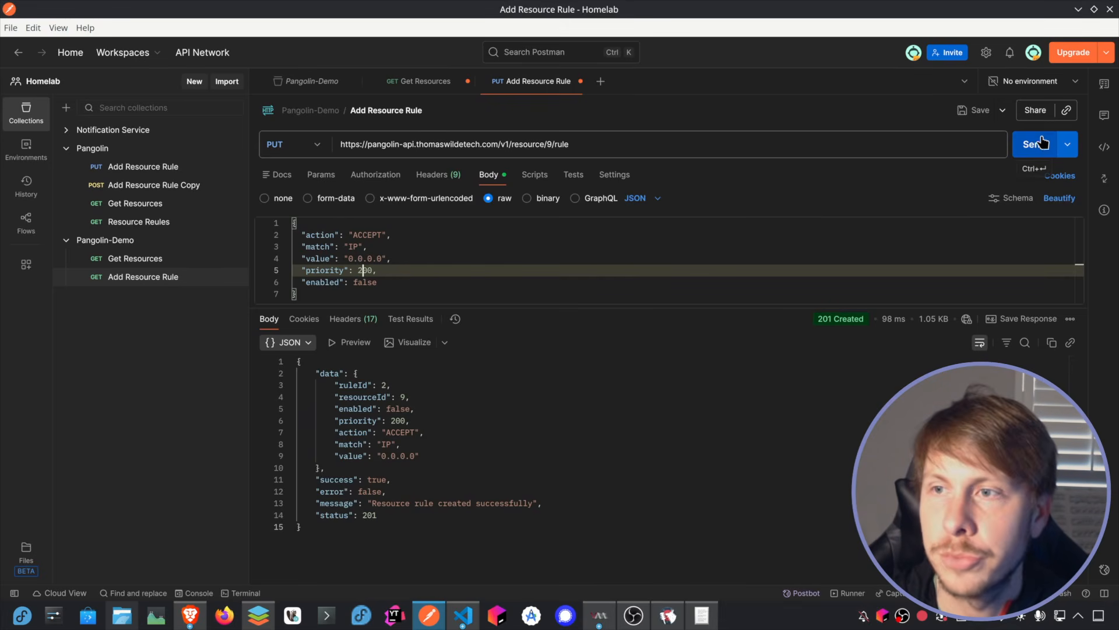
{"action": "key", "text": "alt+Tab"}
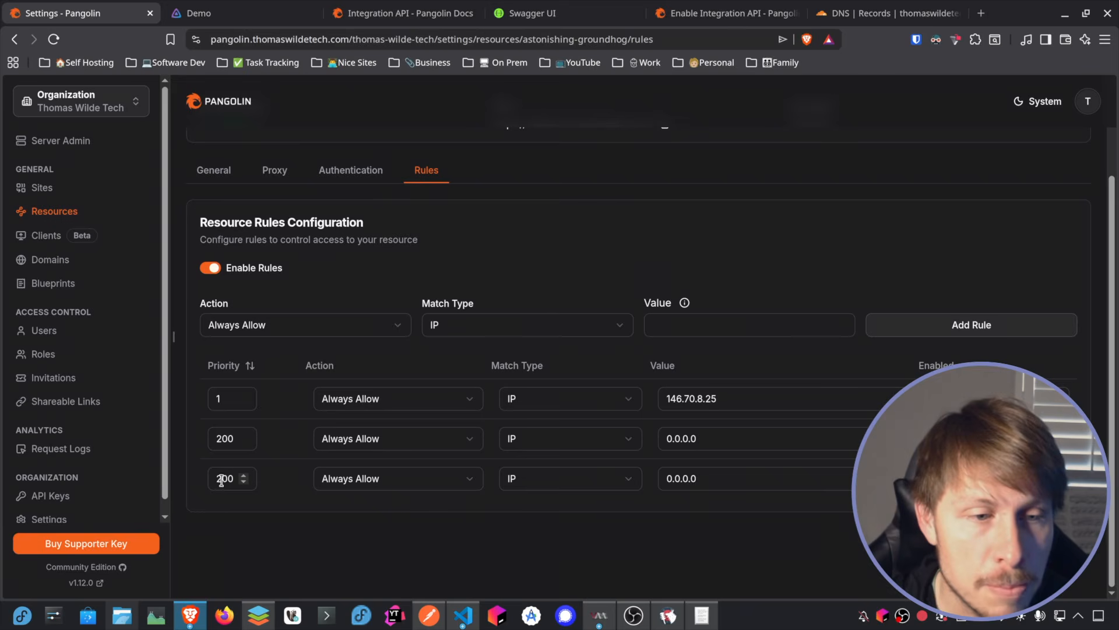
Step: In the resource rules, set the last 0.0.0.0 rule's priority to 300 and the first rule's to 100, saving the rules
{"action": "left_click", "coordinate": [244, 476]}
{"action": "left_click", "coordinate": [1040, 539]}
{"action": "left_click", "coordinate": [244, 482]}
{"action": "left_click", "coordinate": [1041, 539]}
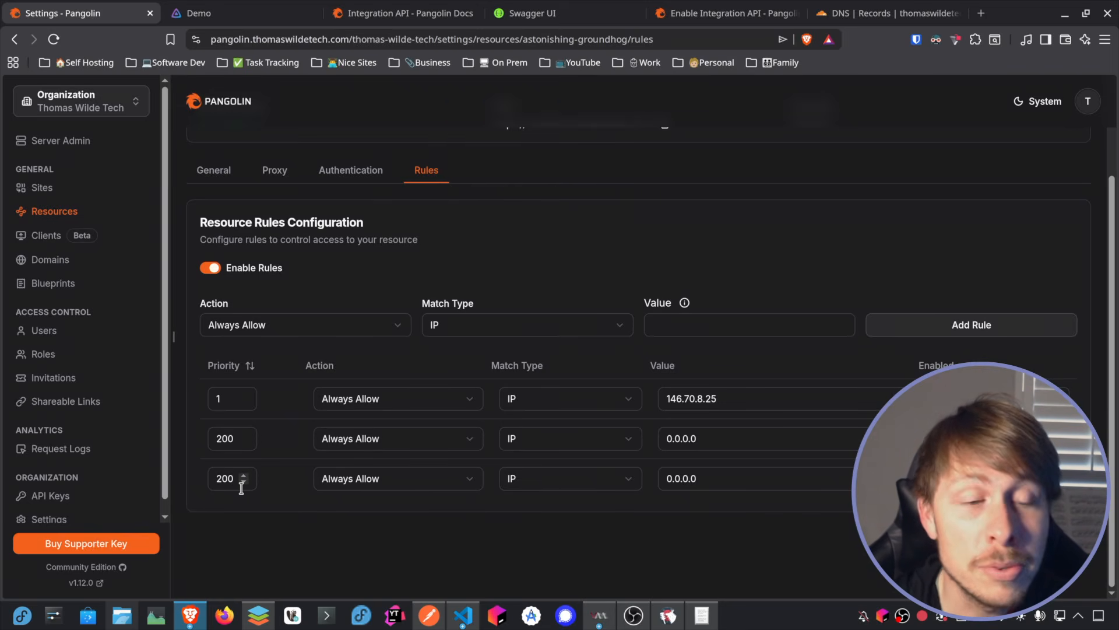
{"action": "left_click", "coordinate": [217, 478]}
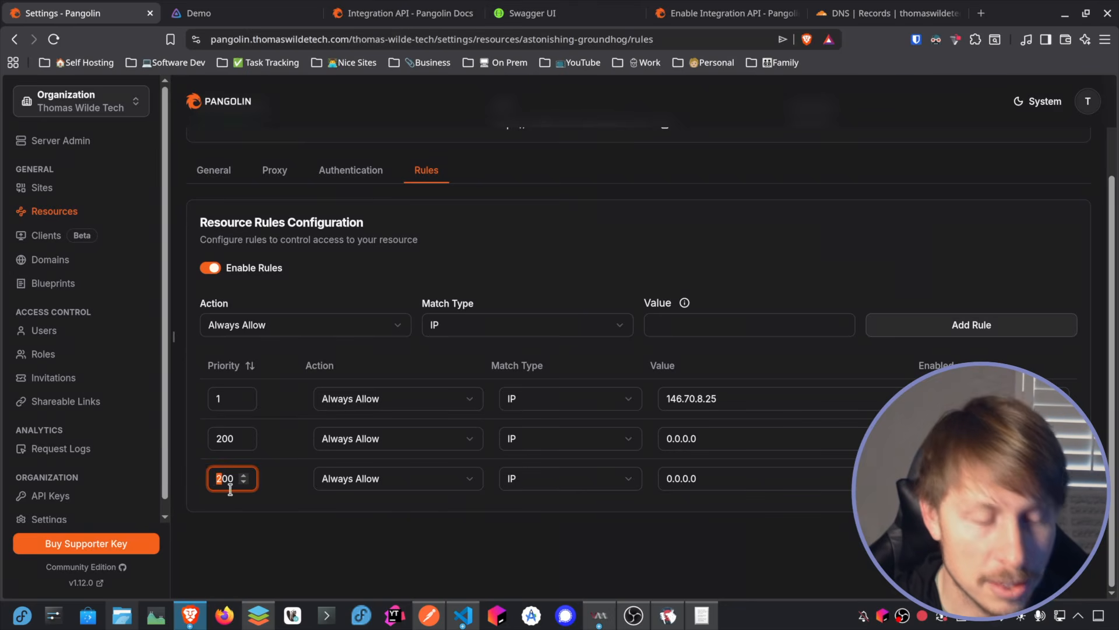
{"action": "left_click", "coordinate": [1051, 537]}
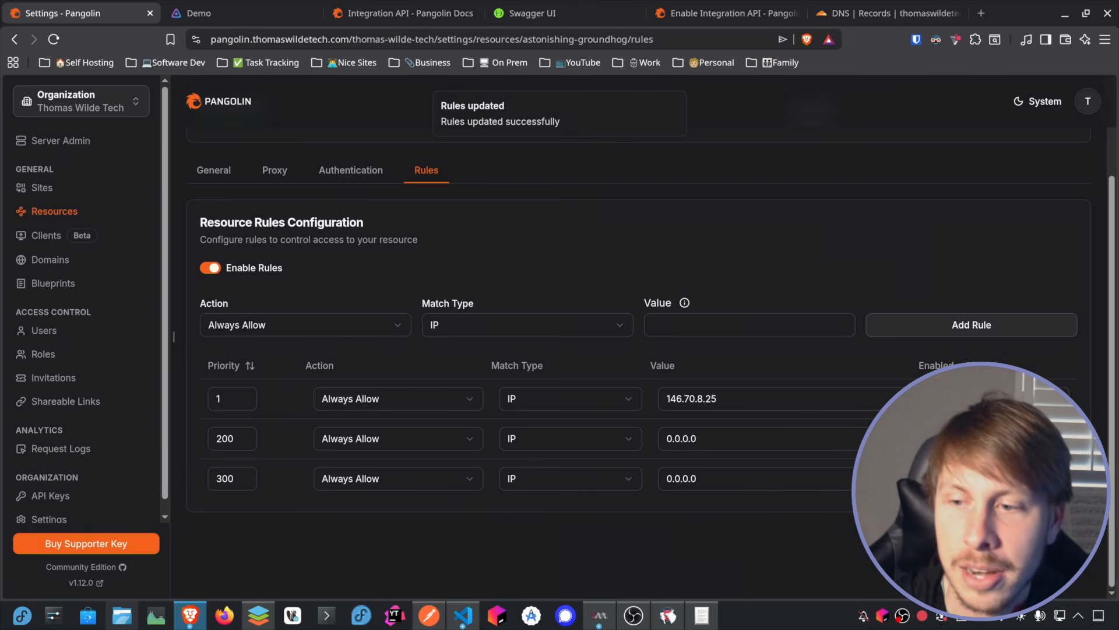
{"action": "left_click", "coordinate": [227, 400]}
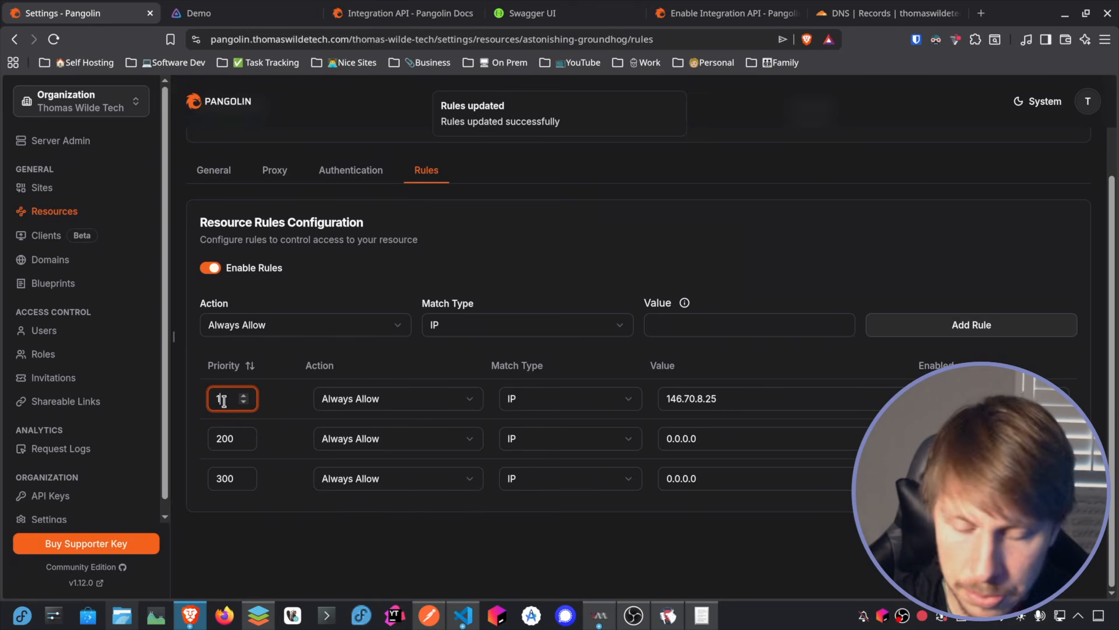
{"action": "type", "text": "00"}
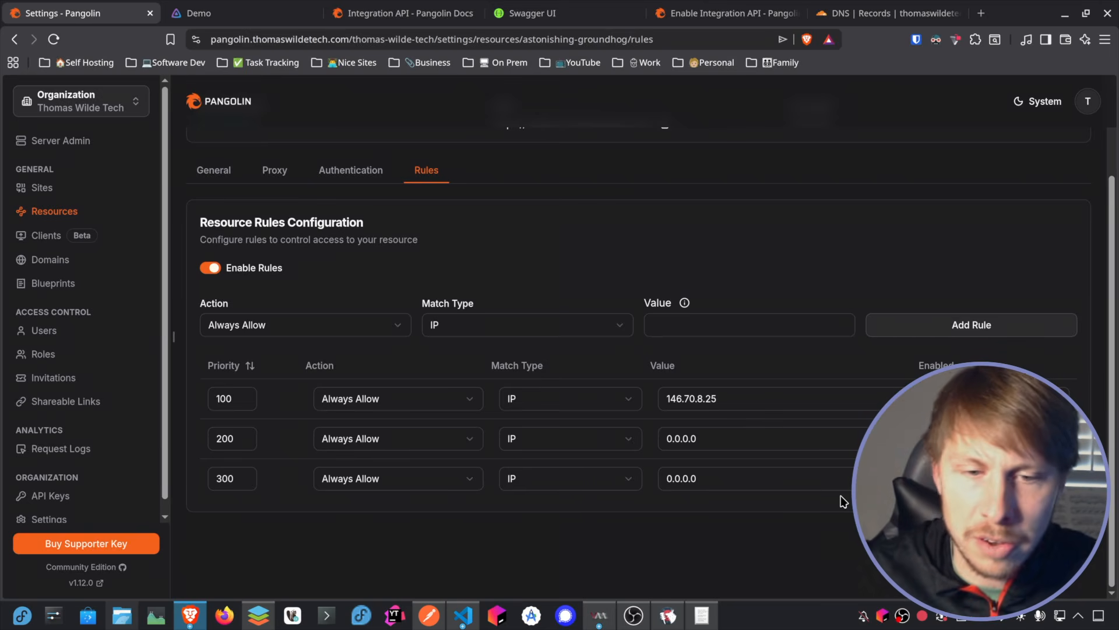
Step: Open a blank spreadsheet in the spreadsheet editor
{"action": "left_click", "coordinate": [667, 615]}
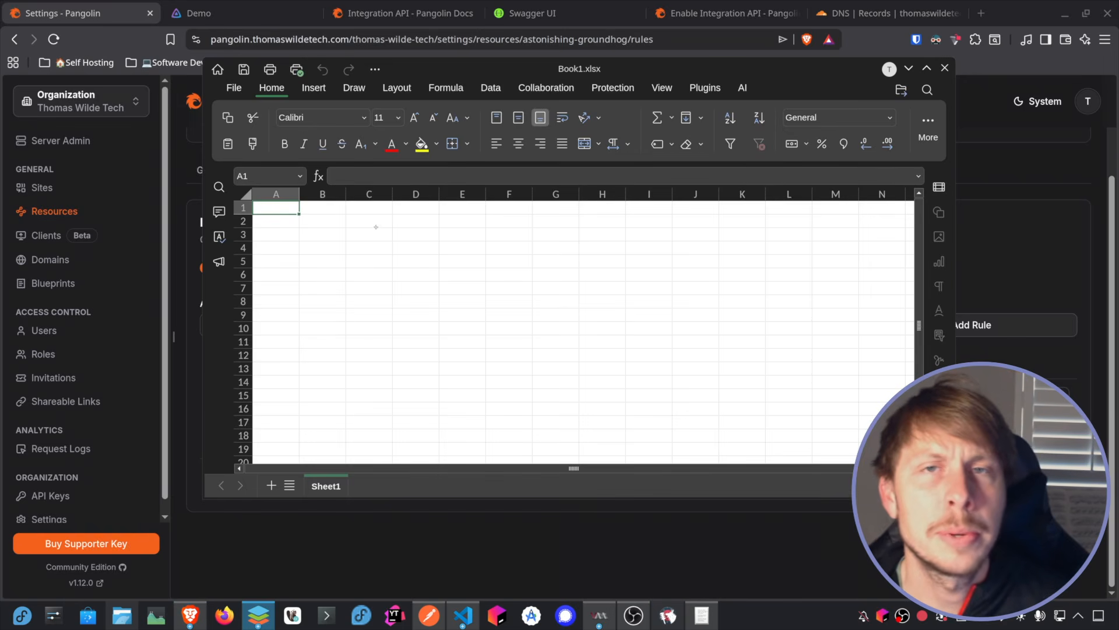
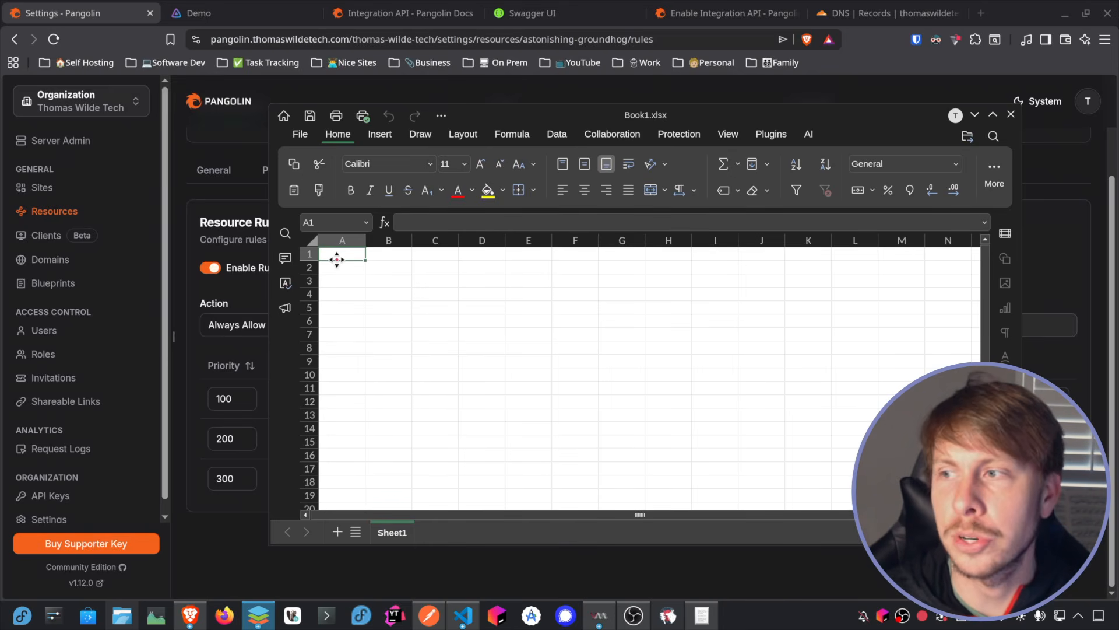
Step: In row 2, enter the headers Name and Rule Priority, and widen column B to fit its header
{"action": "key", "text": "Down"}
{"action": "type", "text": "Name"}
{"action": "key", "text": "Tab"}
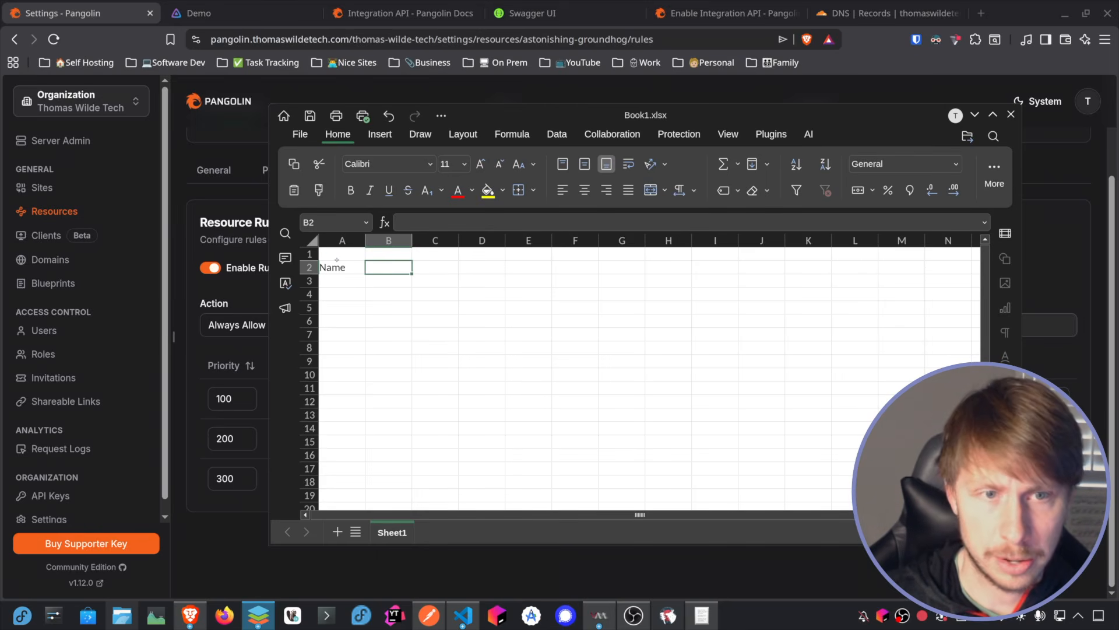
{"action": "type", "text": "Rule Priority"}
{"action": "key", "text": "Tab"}
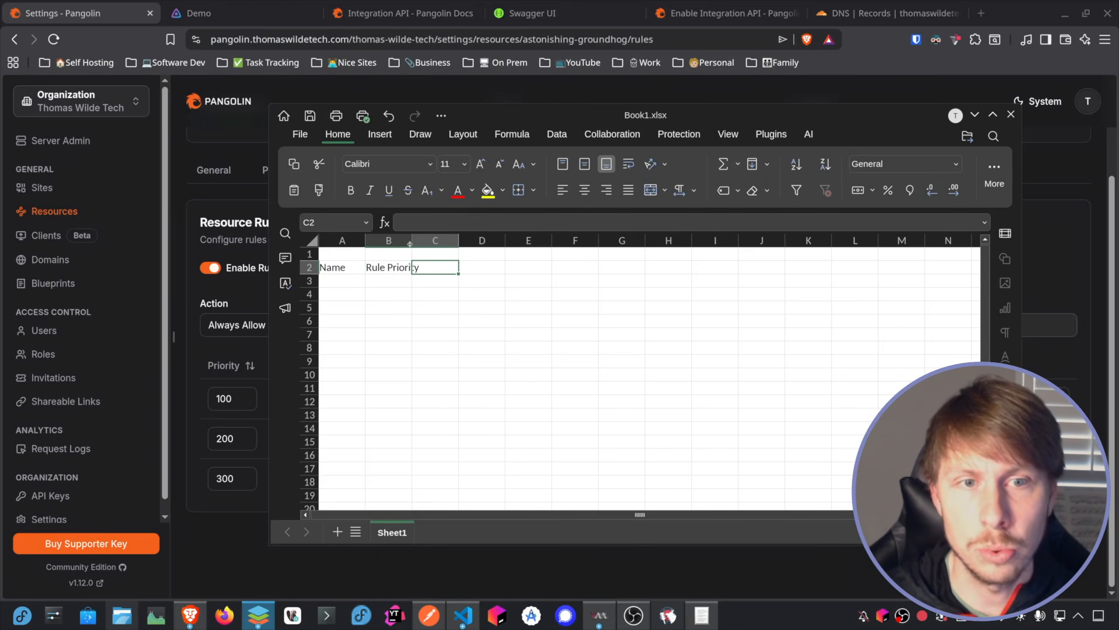
{"action": "left_click_drag", "start_coordinate": [412, 240], "coordinate": [430, 242]}
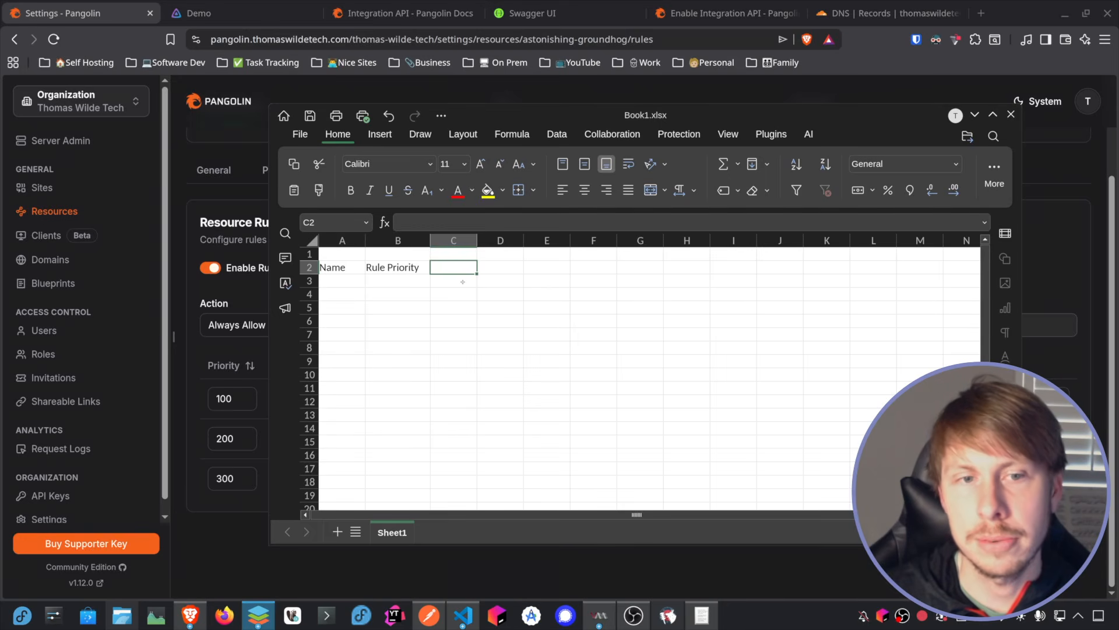
Step: Add the headers Rule ID and Authentik User PK in row 2, and fit column D to its text
{"action": "left_click_drag", "start_coordinate": [560, 117], "coordinate": [610, 114]}
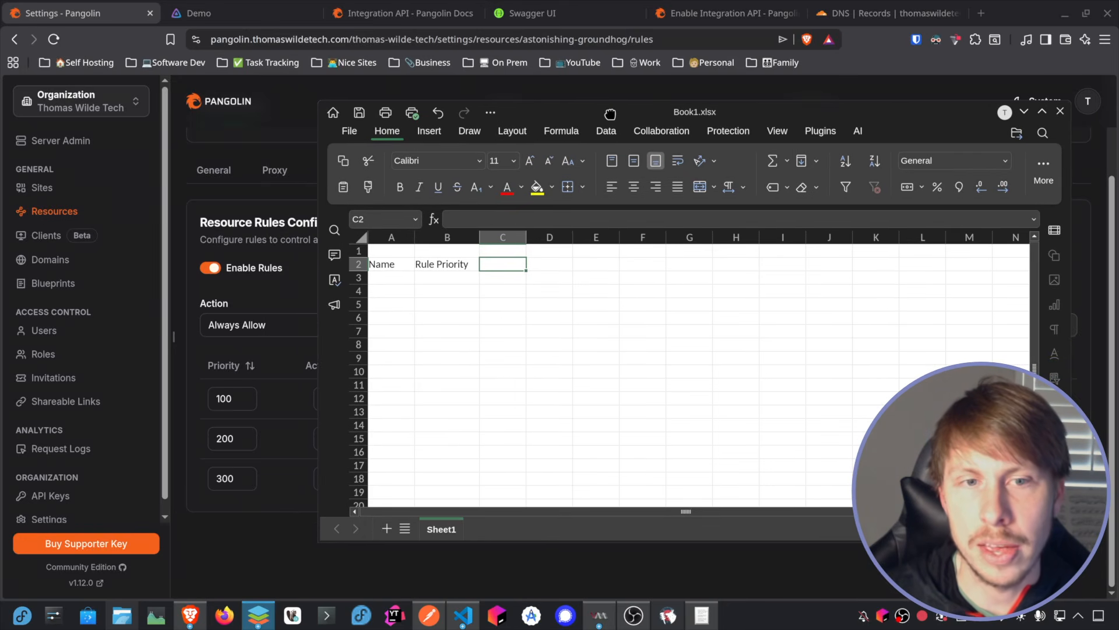
{"action": "type", "text": "Rule ID"}
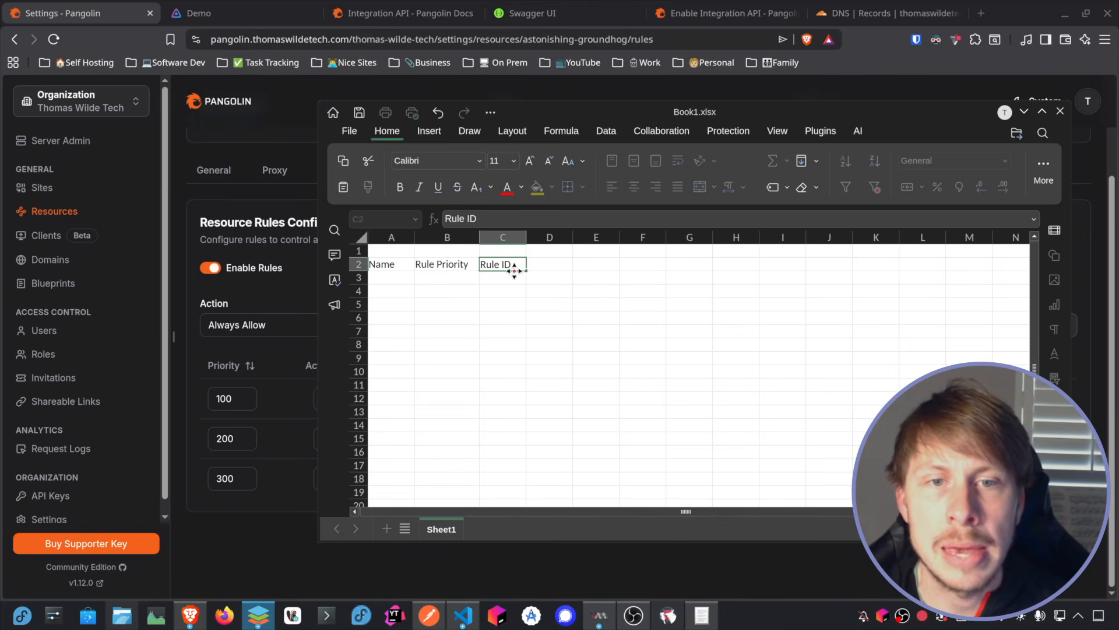
{"action": "key", "text": "Tab"}
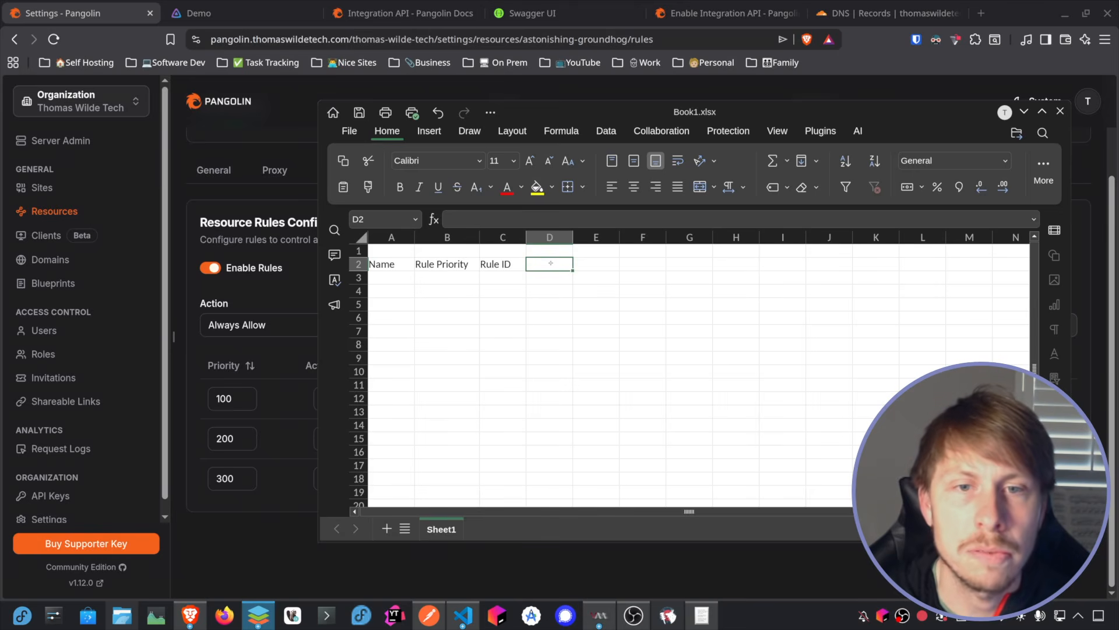
{"action": "type", "text": "Authentik User PK"}
{"action": "key", "text": "Return"}
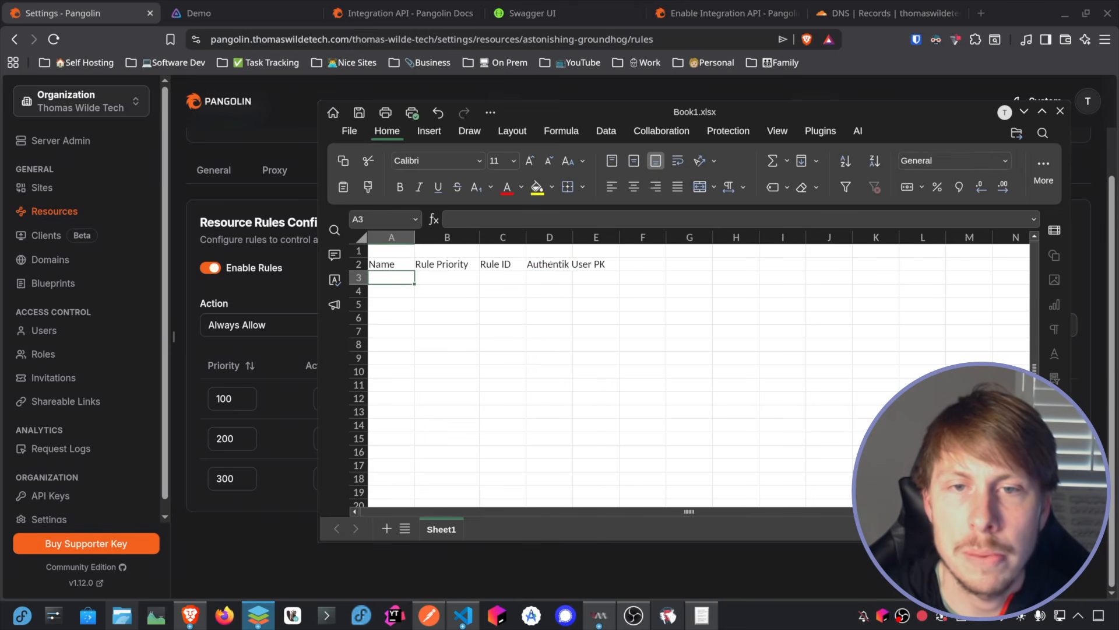
{"action": "double_click", "coordinate": [573, 236]}
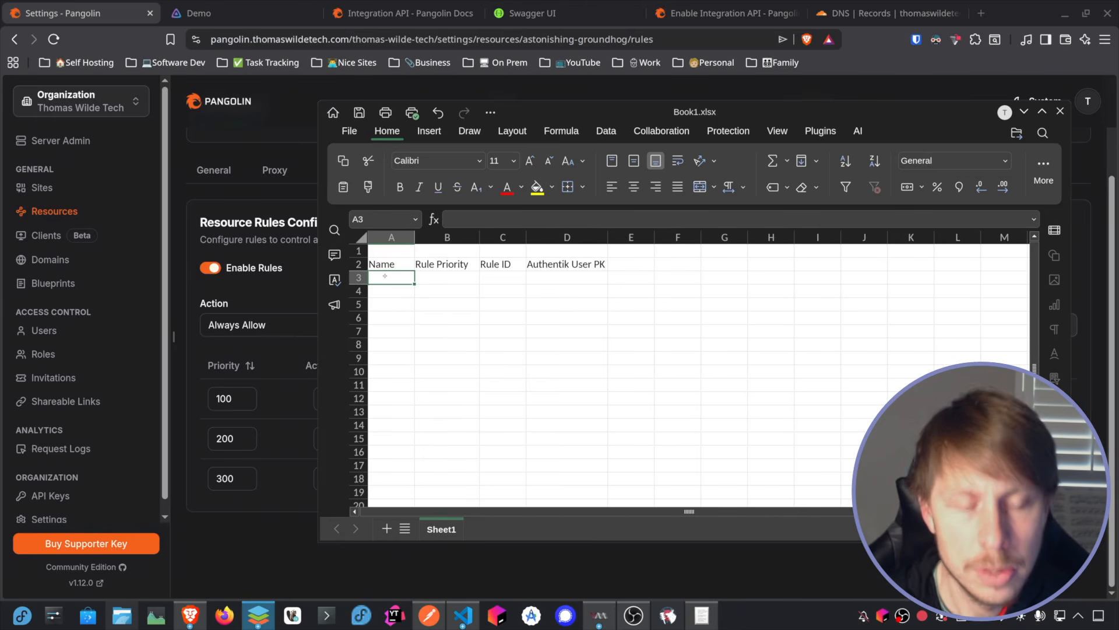
Step: Fill row 3 with the first user's name and a rule priority of 100
{"action": "type", "text": "Tim"}
{"action": "key", "text": "Tab"}
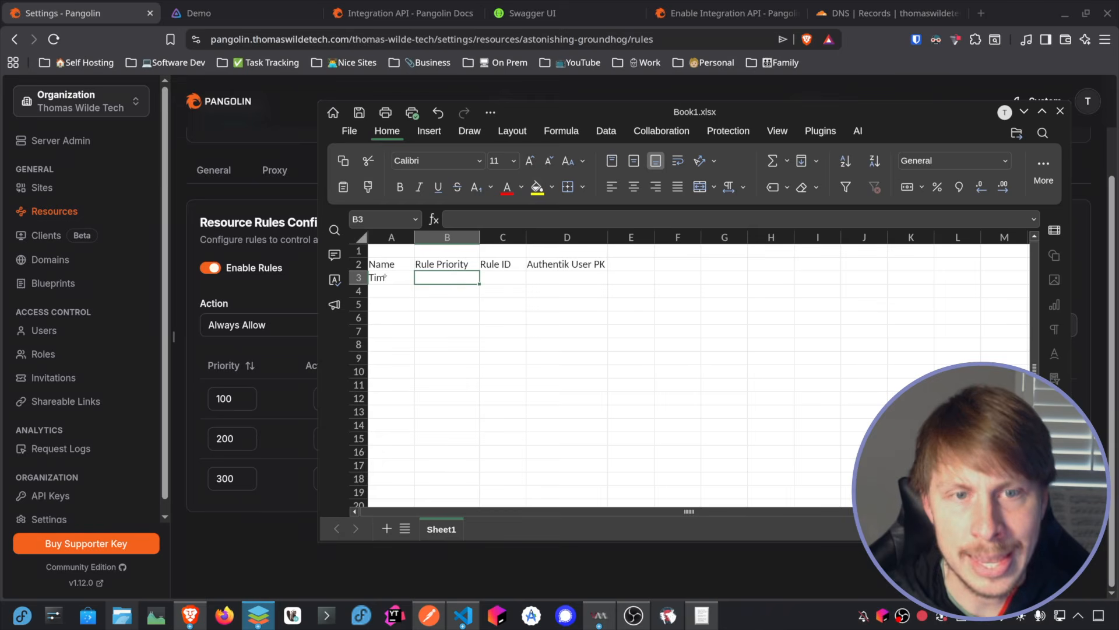
{"action": "left_click_drag", "start_coordinate": [707, 112], "coordinate": [734, 92]}
{"action": "type", "text": "100"}
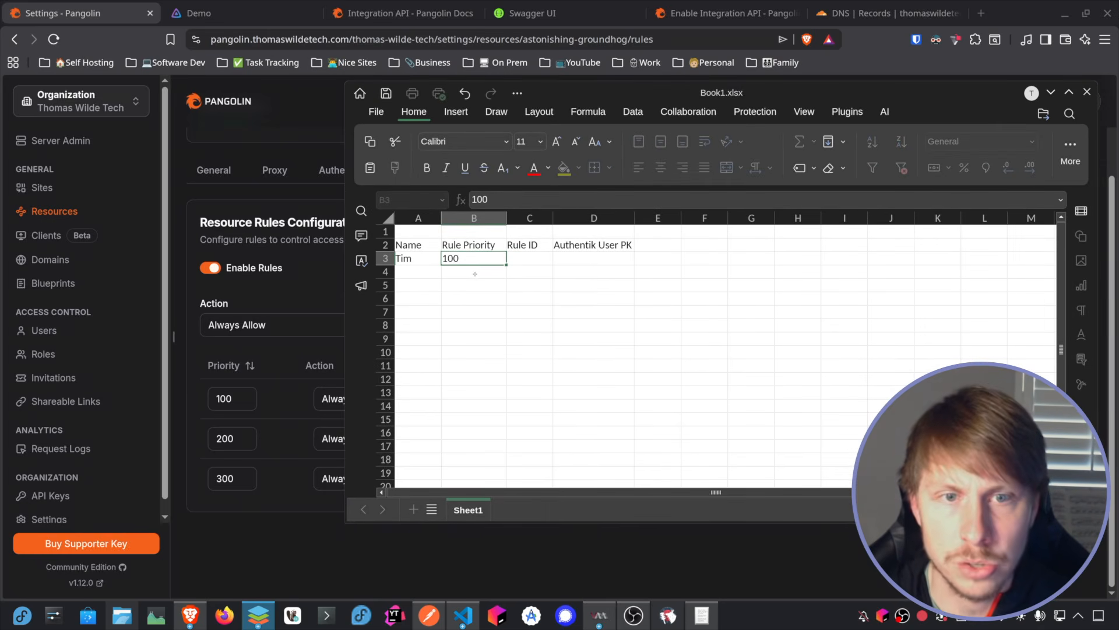
{"action": "left_click", "coordinate": [475, 274]}
{"action": "left_click_drag", "start_coordinate": [425, 248], "coordinate": [465, 249]}
{"action": "left_click", "coordinate": [469, 256]}
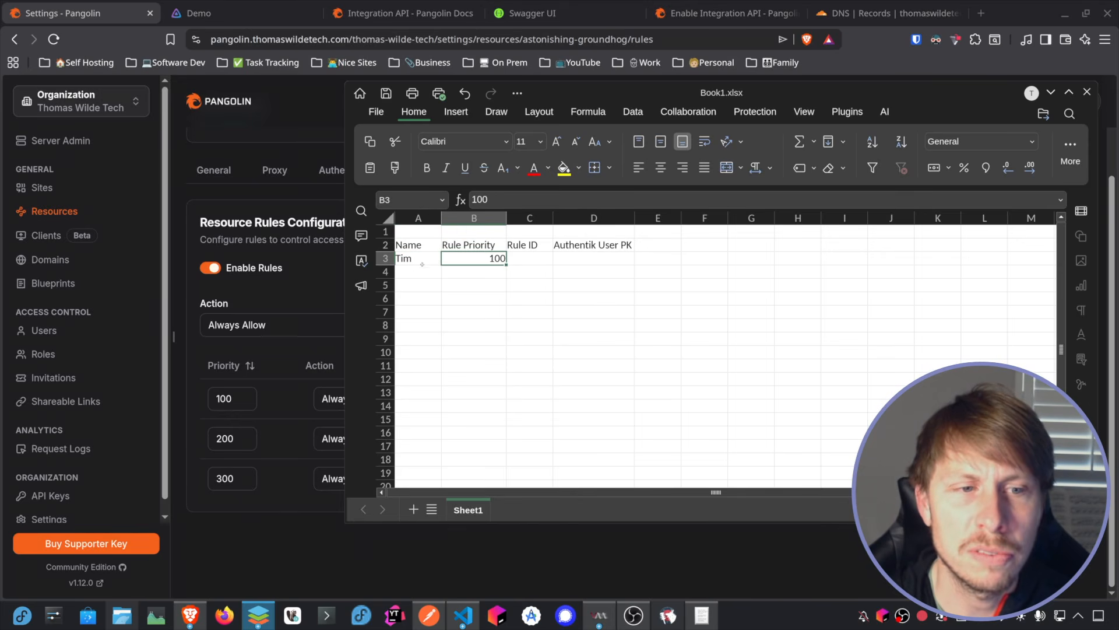
Step: After checking Pangolin's rules list behind the spreadsheet, select the first user's Rule ID cell and switch to Postman
{"action": "left_click_drag", "start_coordinate": [696, 97], "coordinate": [1118, 219]}
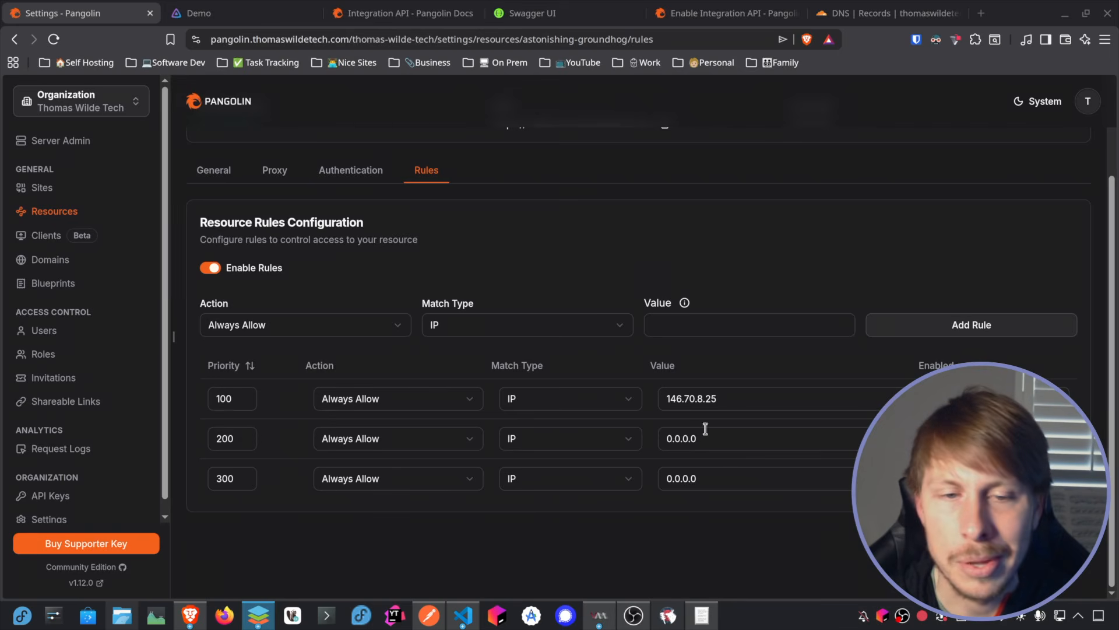
{"action": "left_click_drag", "start_coordinate": [1118, 219], "coordinate": [783, 74]}
{"action": "left_click", "coordinate": [489, 233]}
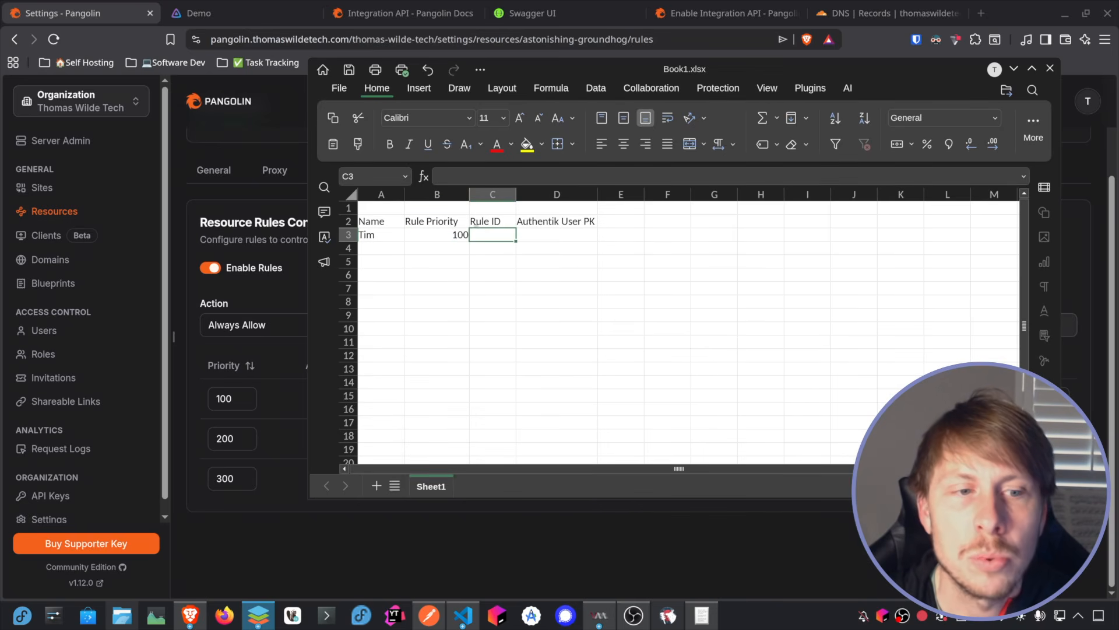
{"action": "left_click", "coordinate": [429, 615]}
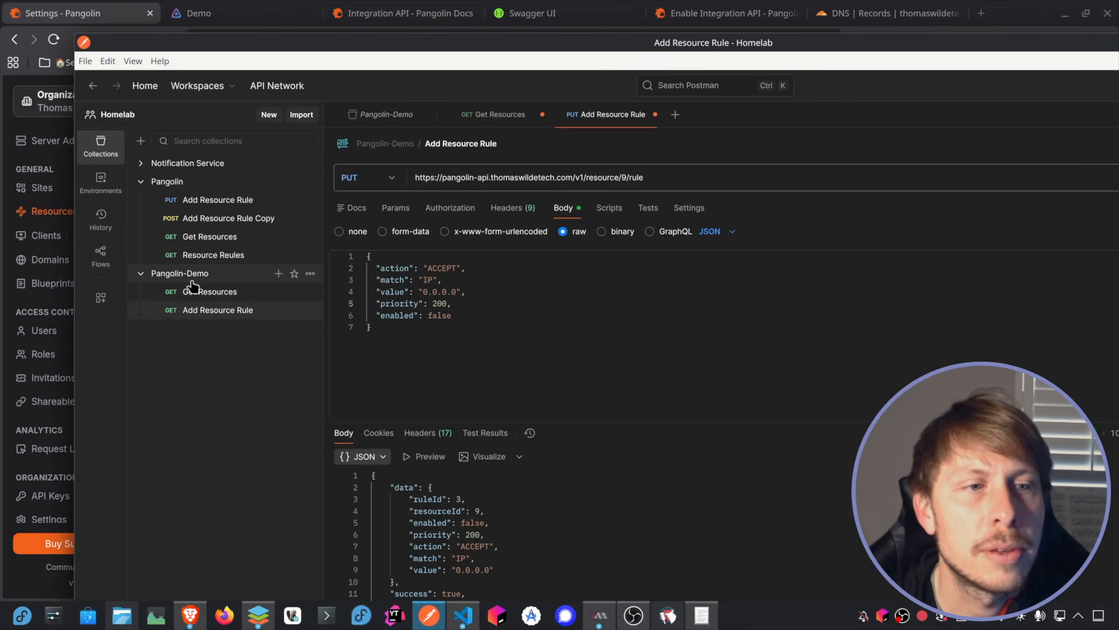
{"action": "left_click", "coordinate": [279, 274]}
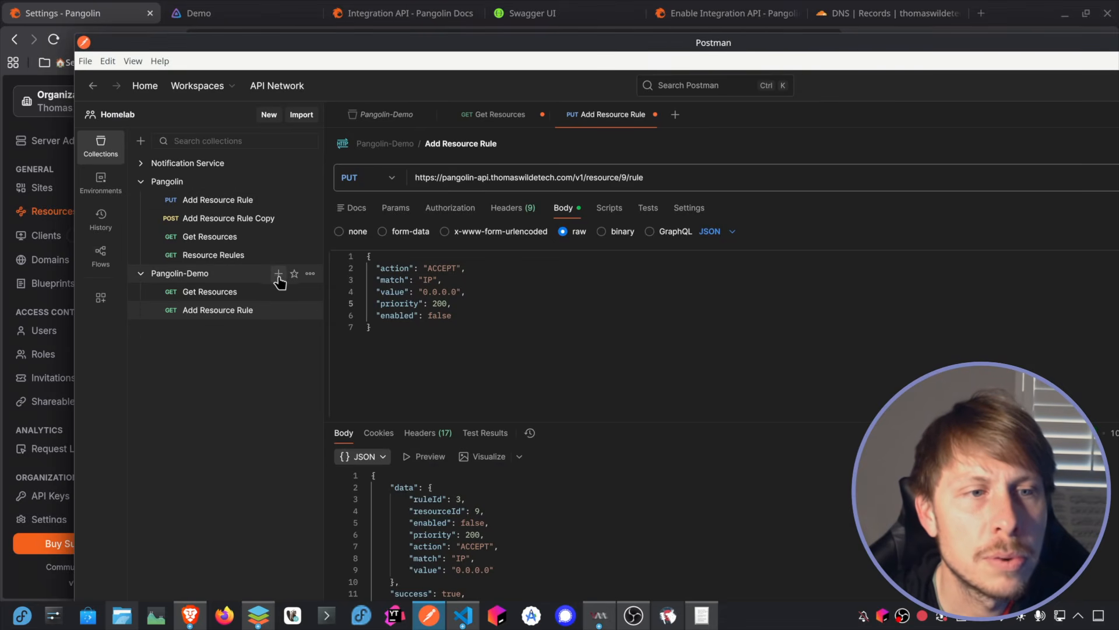
{"action": "type", "text": "Resource Rules"}
{"action": "key", "text": "Return"}
{"action": "left_click", "coordinate": [310, 328]}
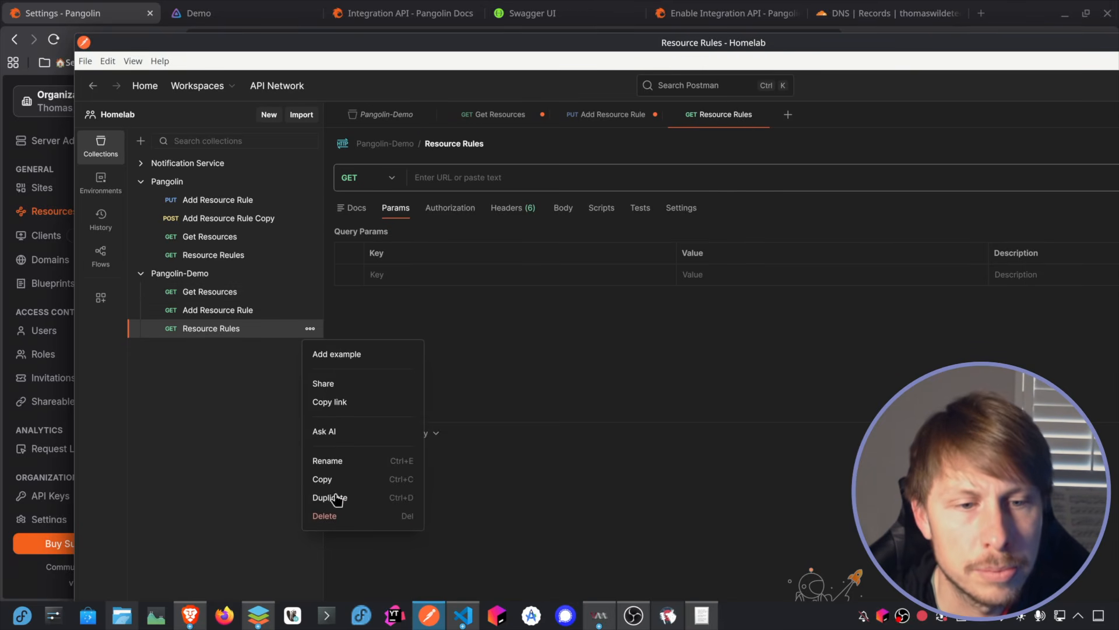
{"action": "left_click", "coordinate": [325, 515]}
{"action": "left_click", "coordinate": [821, 466]}
Step: Duplicate the Add Resource Rule request in Pangolin-Demo and give the copy an Authorization header with the original's bearer token
{"action": "left_click", "coordinate": [310, 317]}
{"action": "key", "text": "ctrl+d"}
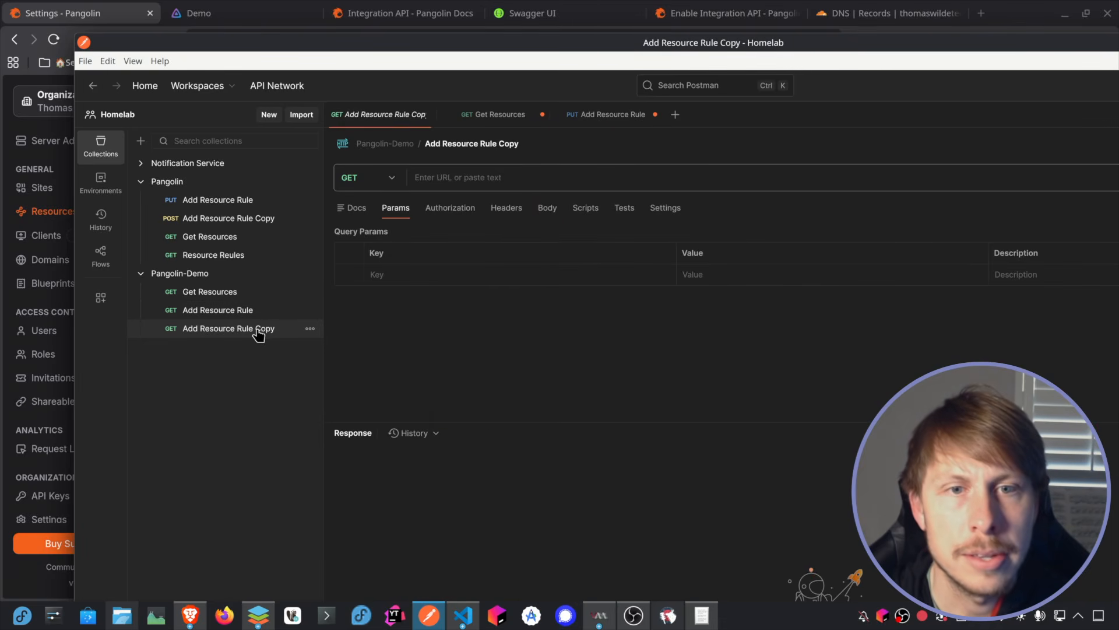
{"action": "left_click", "coordinate": [517, 213]}
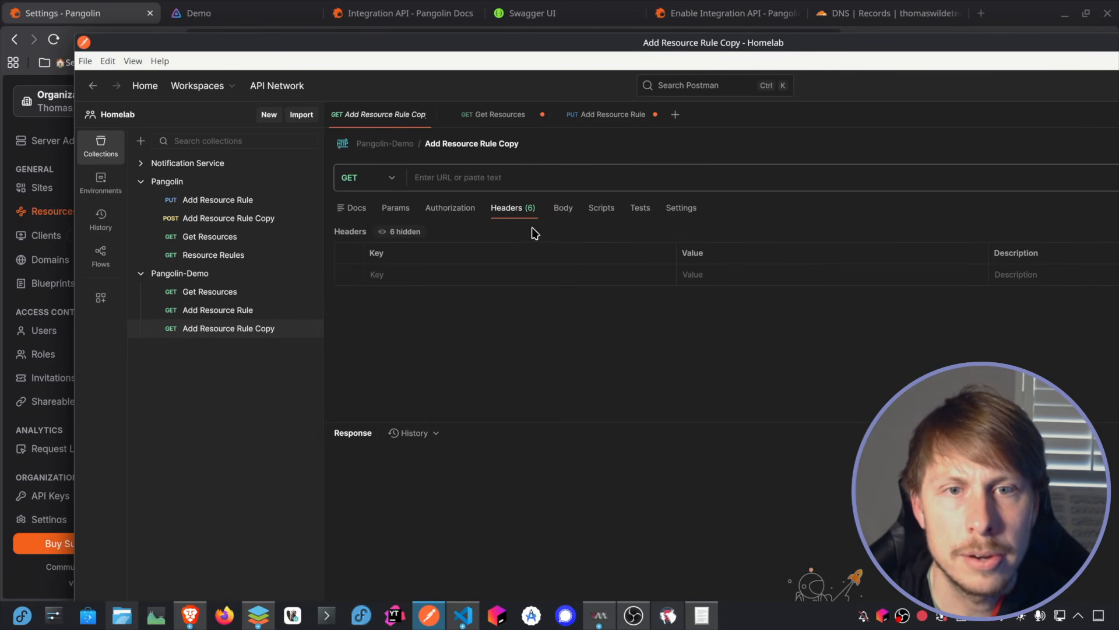
{"action": "left_click", "coordinate": [218, 309]}
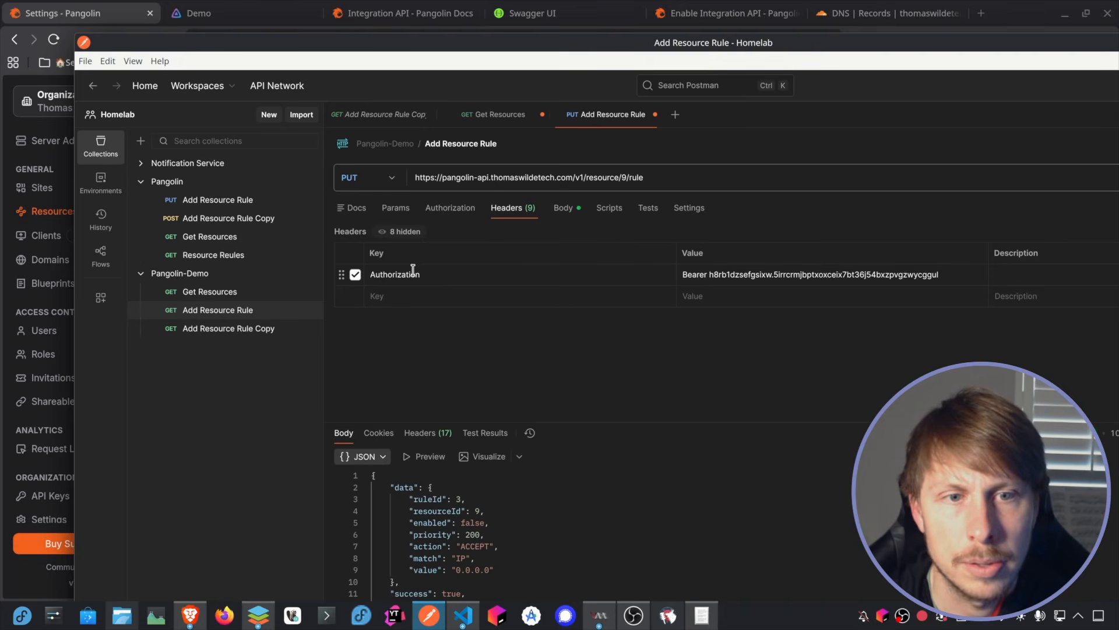
{"action": "left_click", "coordinate": [785, 276]}
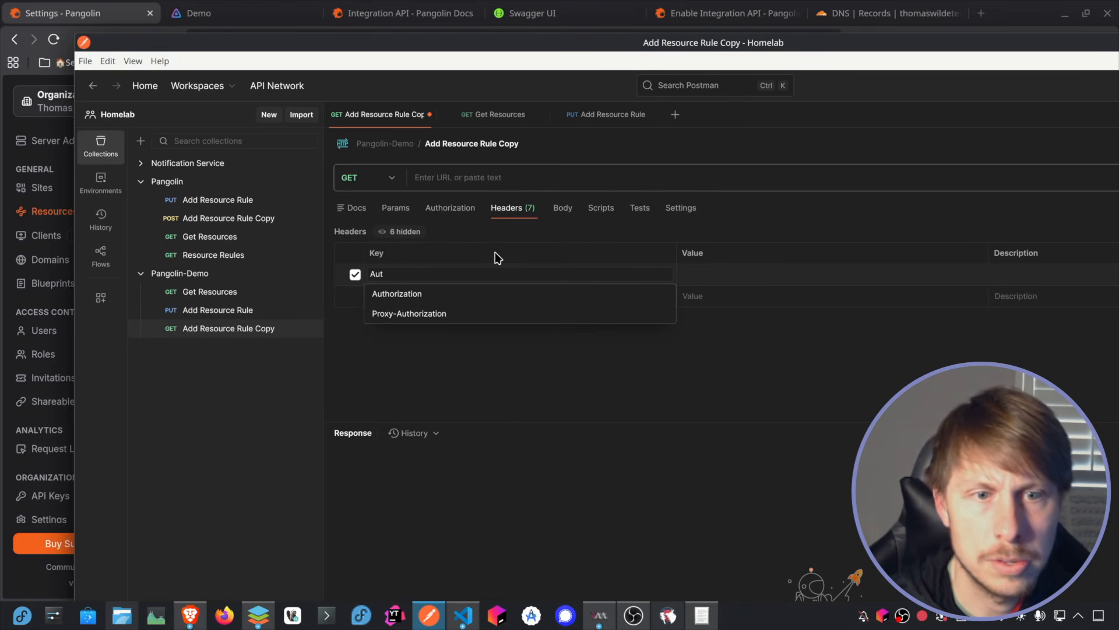
{"action": "left_click", "coordinate": [475, 293]}
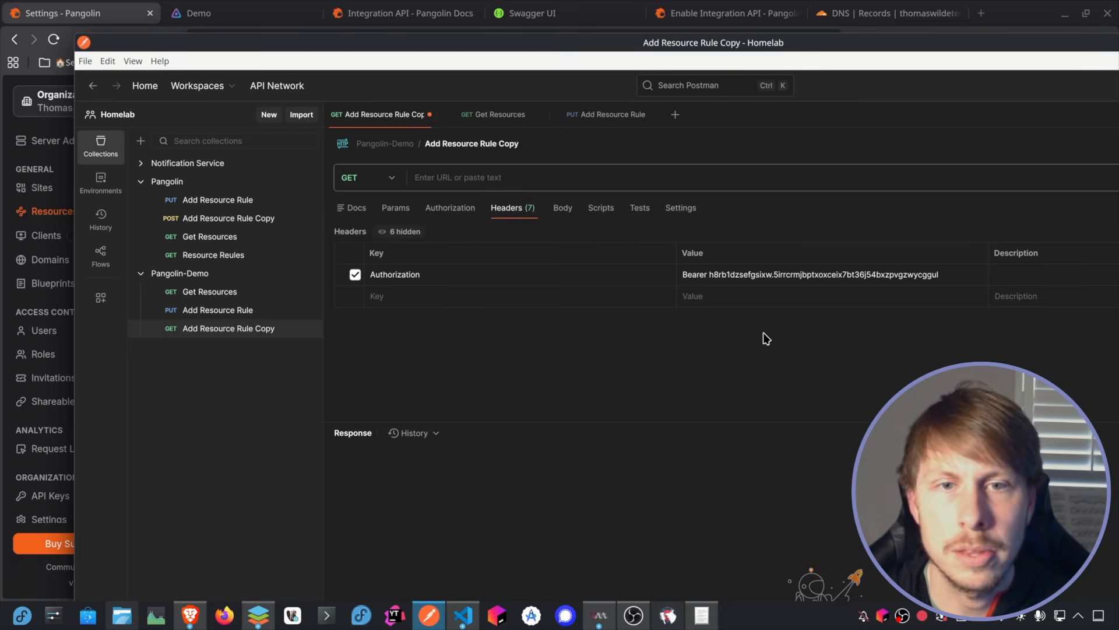
Step: Rename the duplicated request as Get Resource Rules and give it the same URL as the Add Resource Rule request
{"action": "left_click", "coordinate": [465, 144]}
{"action": "type", "text": "Get"}
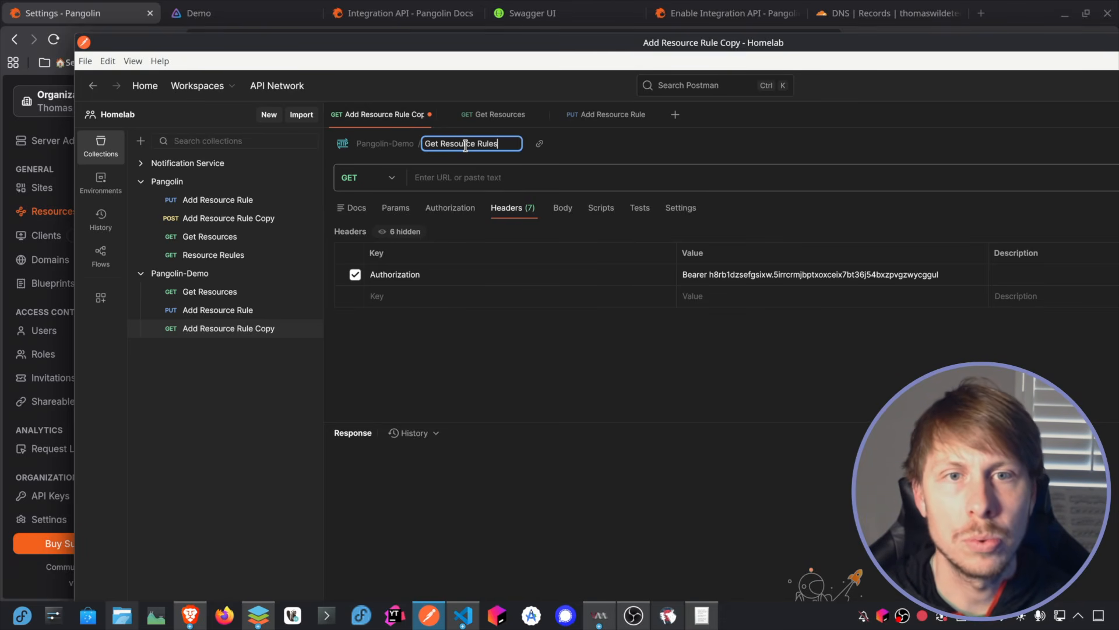
{"action": "key", "text": "Return"}
{"action": "left_click", "coordinate": [612, 115]}
{"action": "left_click", "coordinate": [626, 177]}
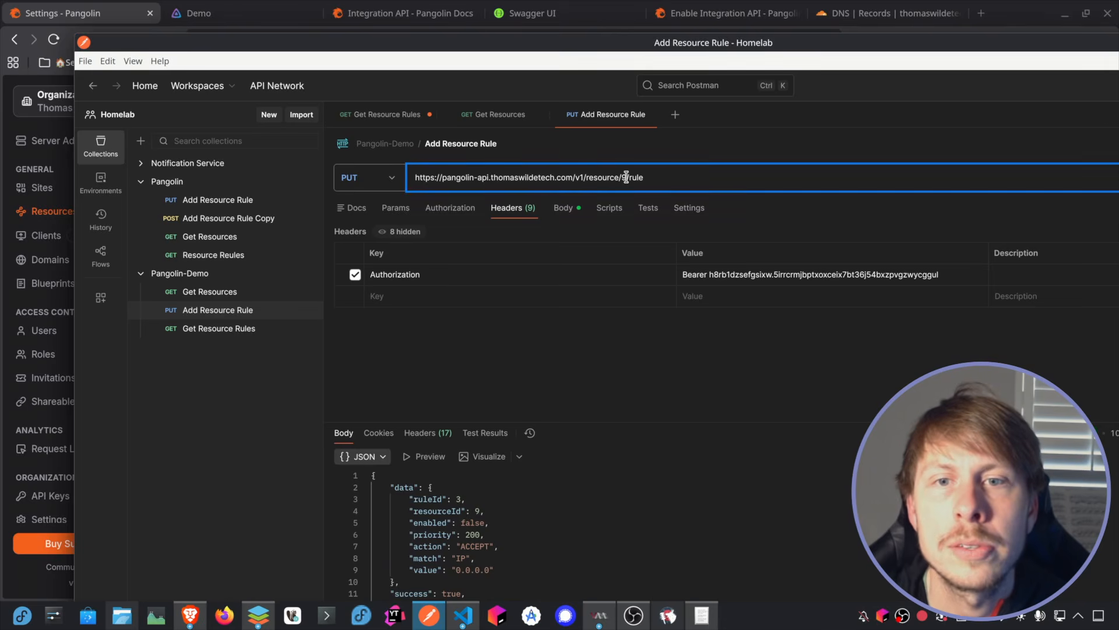
{"action": "key", "text": "ctrl+a"}
{"action": "key", "text": "ctrl+c"}
{"action": "left_click", "coordinate": [380, 114]}
{"action": "left_click", "coordinate": [517, 181]}
{"action": "key", "text": "ctrl+v"}
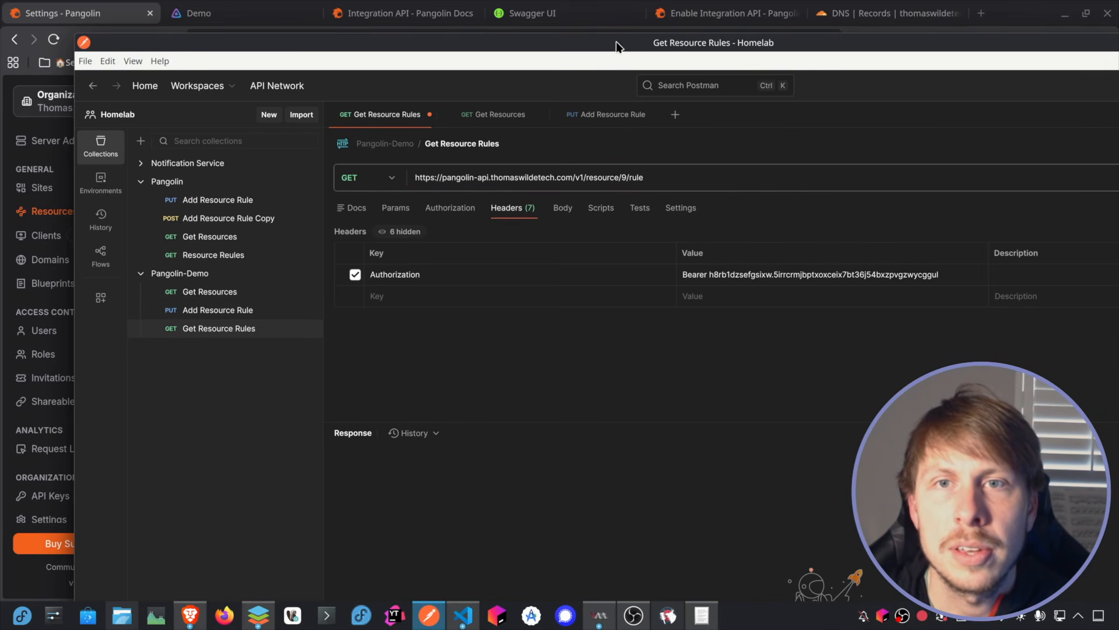
Step: Look up the resource rules endpoint in Swagger UI, change the Postman request URL to end in /resource/9/rules, and send it
{"action": "left_click_drag", "start_coordinate": [617, 42], "coordinate": [1118, 192]}
{"action": "left_click", "coordinate": [531, 14]}
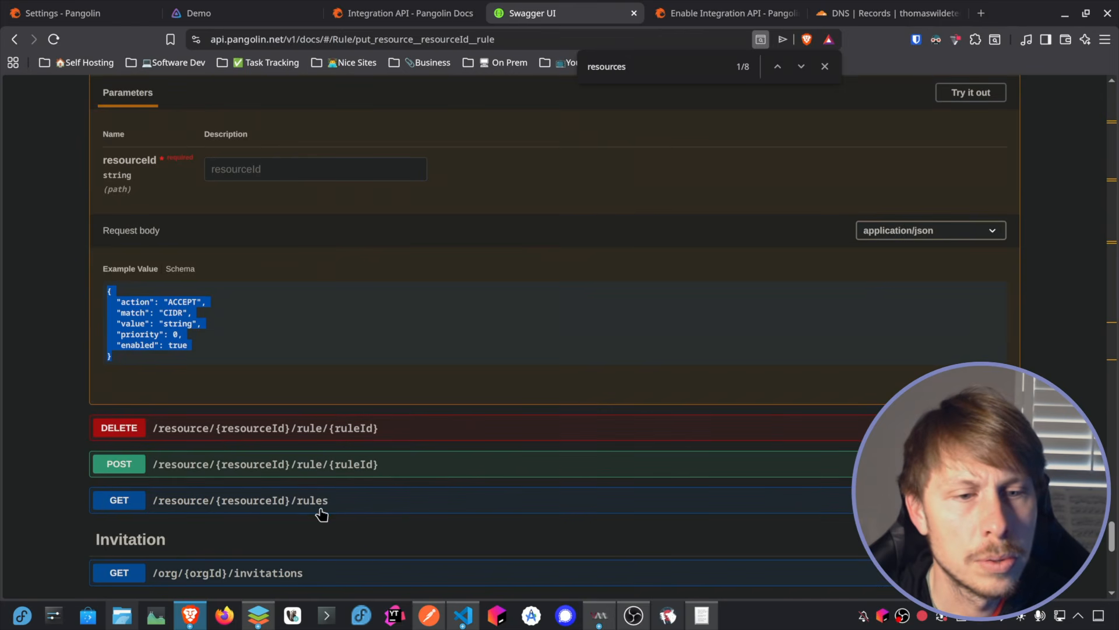
{"action": "left_click_drag", "start_coordinate": [1118, 191], "coordinate": [677, 68]}
{"action": "double_click", "coordinate": [665, 69]}
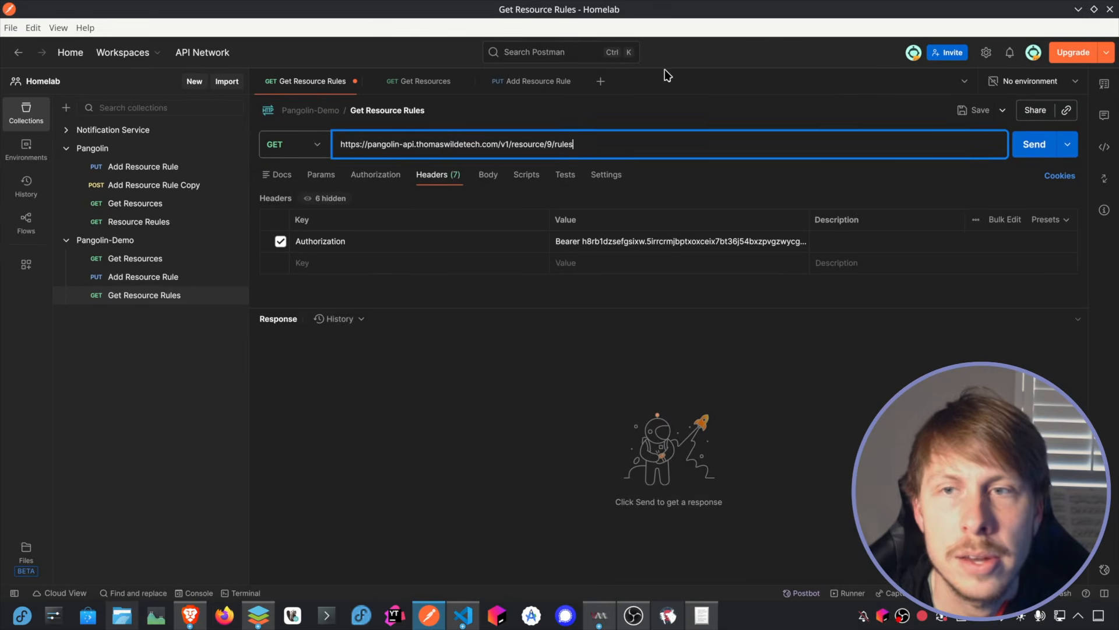
{"action": "key", "text": "Return"}
Step: Enlarge the response area and examine the ruleId, resourceId and priority of each returned rule
{"action": "scroll", "coordinate": [527, 420], "scroll_direction": "down", "scroll_amount": 3}
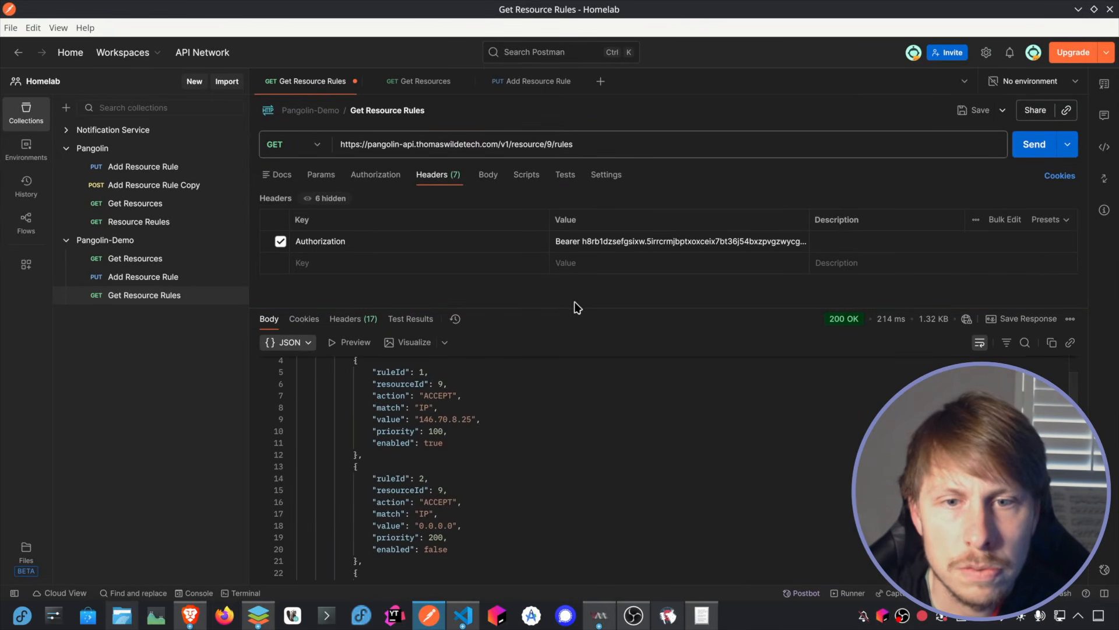
{"action": "left_click_drag", "start_coordinate": [577, 307], "coordinate": [629, 148]}
{"action": "left_click", "coordinate": [420, 285]}
{"action": "left_click", "coordinate": [416, 389]}
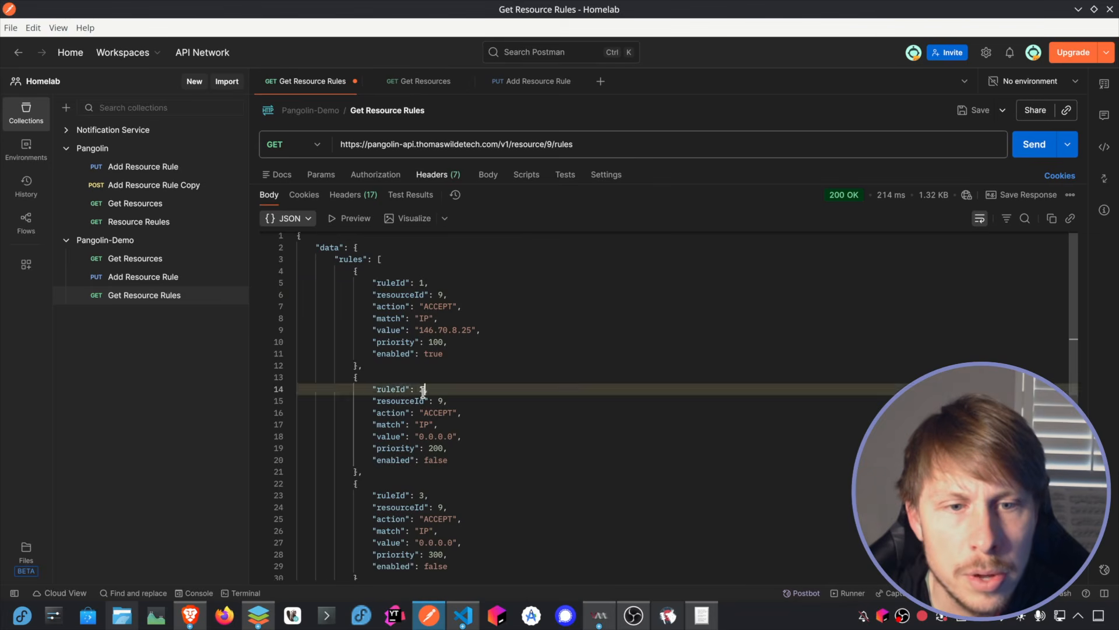
{"action": "left_click", "coordinate": [420, 495]}
{"action": "left_click_drag", "start_coordinate": [444, 296], "coordinate": [438, 296]}
{"action": "left_click", "coordinate": [485, 392]}
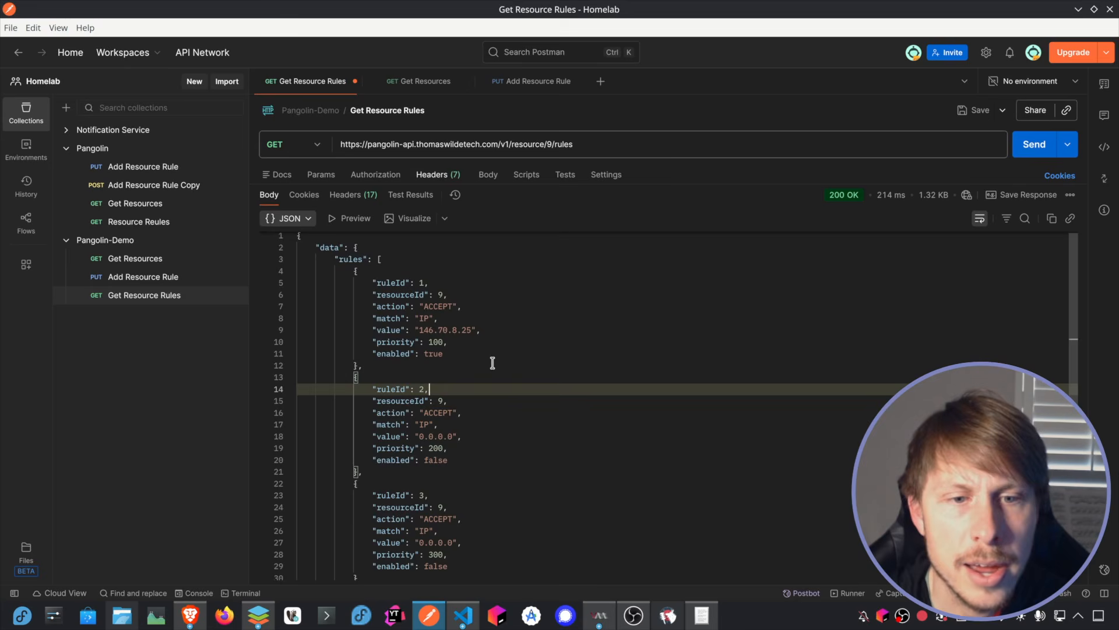
{"action": "scroll", "coordinate": [492, 359], "scroll_direction": "up", "scroll_amount": 1}
{"action": "double_click", "coordinate": [422, 284]}
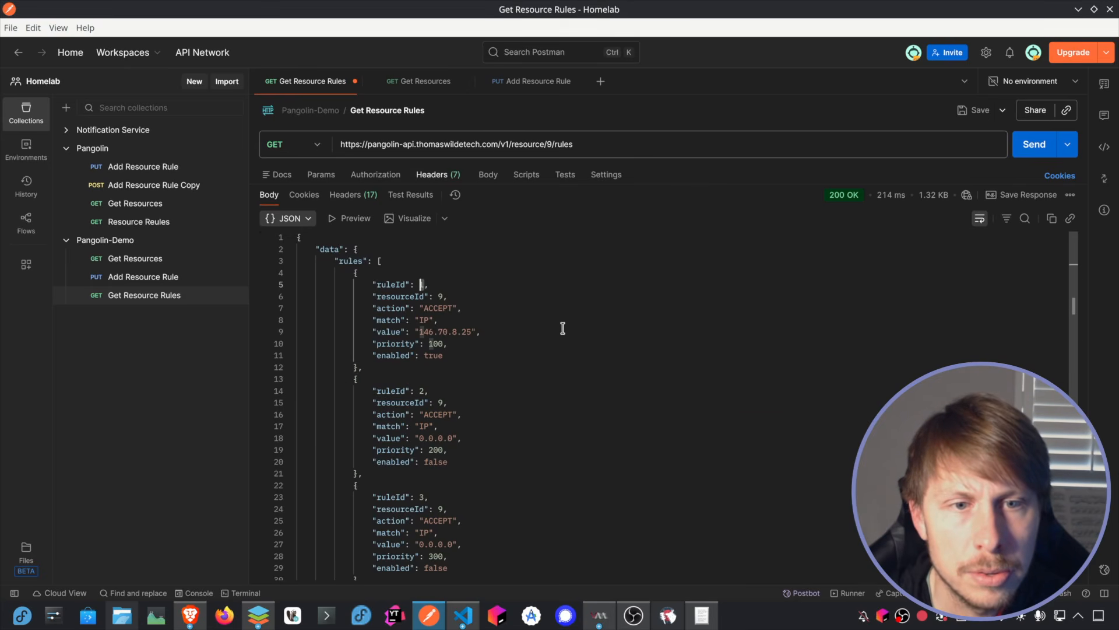
Step: Return to the spreadsheet and enter rule ID 1 for the first user
{"action": "key", "text": "alt+Tab"}
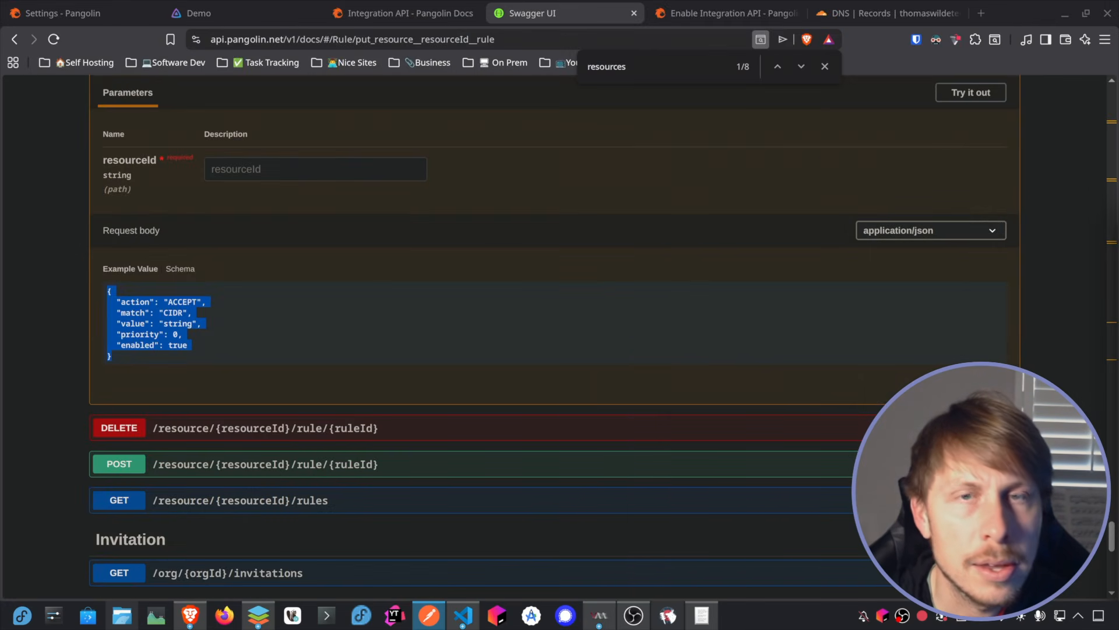
{"action": "key", "text": "alt+Tab"}
{"action": "left_click", "coordinate": [487, 264]}
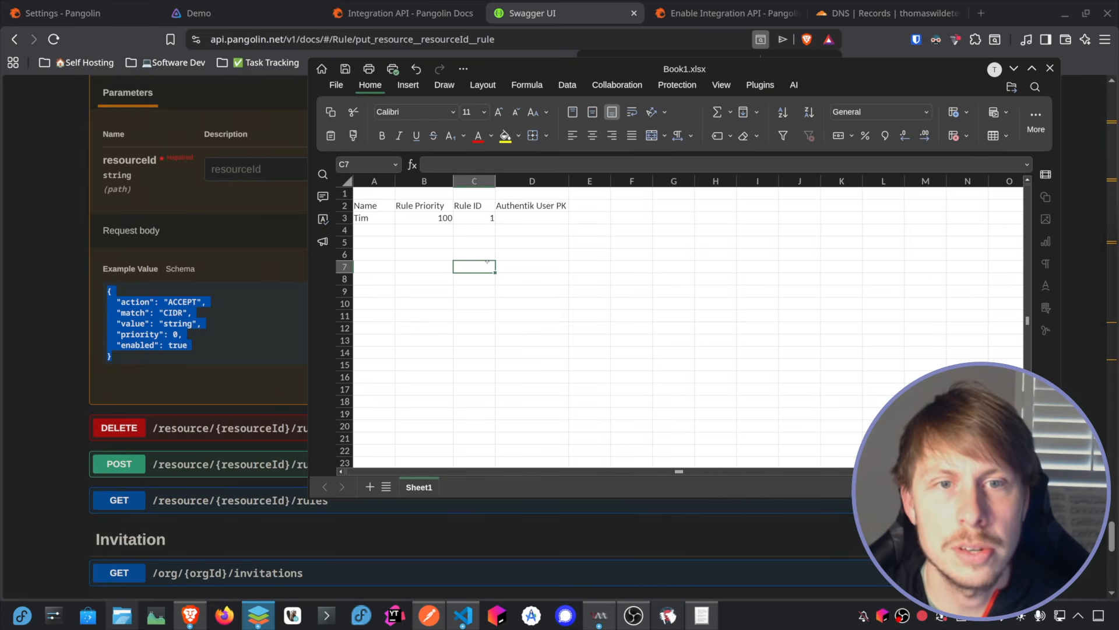
Step: Fill row 4 with the second user's name, rule priority 200 and rule ID 2
{"action": "left_click", "coordinate": [368, 228]}
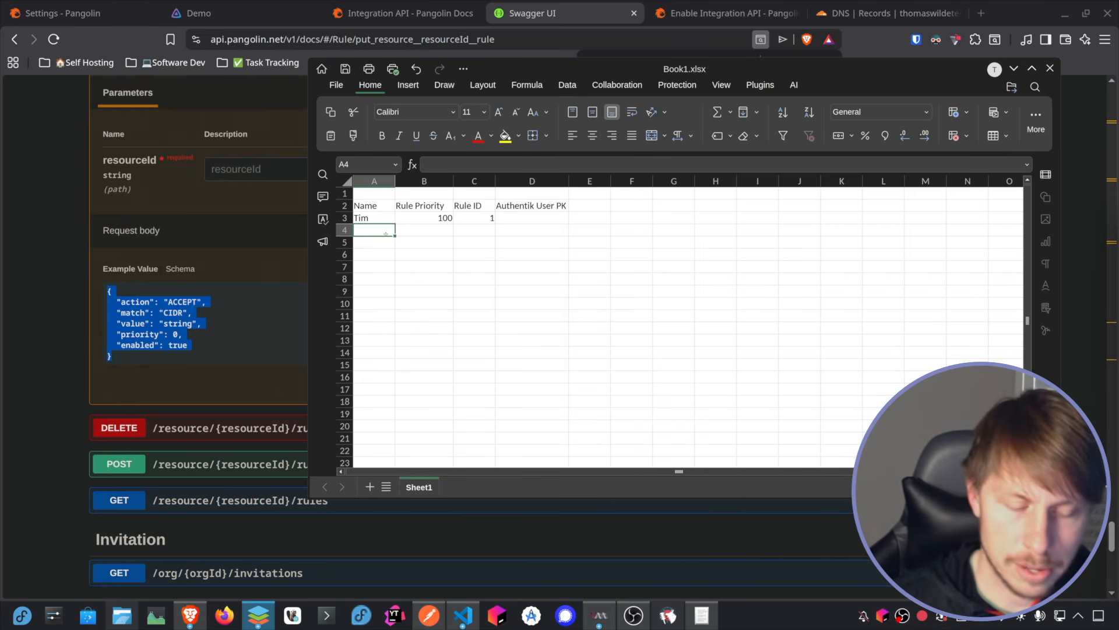
{"action": "type", "text": "Jimmy"}
{"action": "key", "text": "Tab"}
{"action": "type", "text": "200"}
{"action": "key", "text": "Tab"}
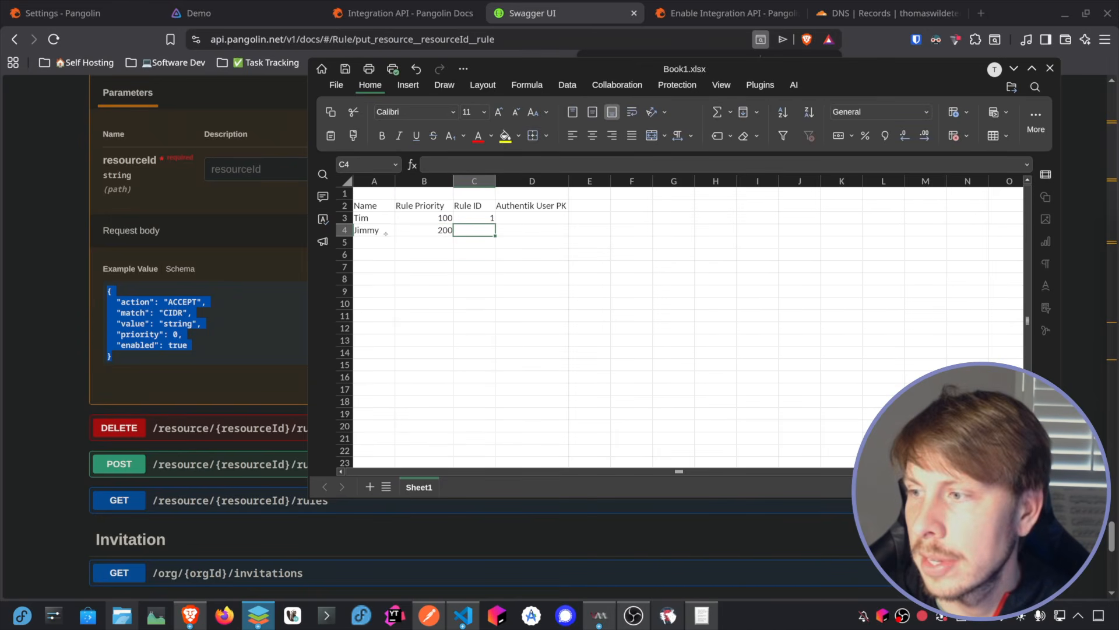
{"action": "type", "text": "2"}
{"action": "left_click", "coordinate": [532, 274]}
Step: Select the first user's Authentik User PK cell, move the spreadsheet aside, and open authentik in a new browser tab
{"action": "left_click", "coordinate": [522, 207]}
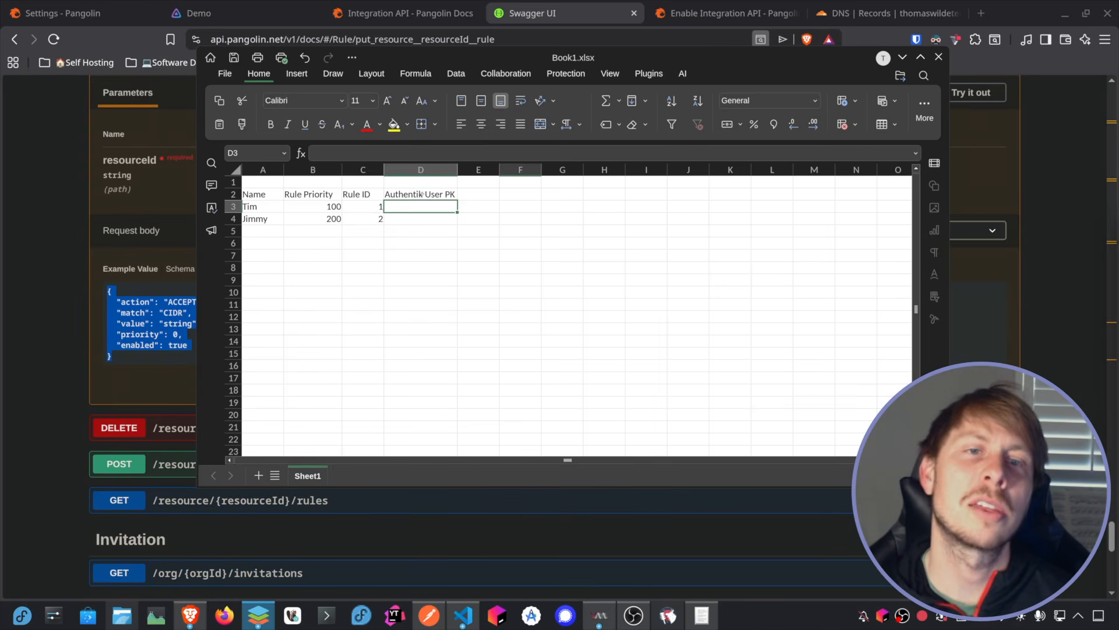
{"action": "left_click_drag", "start_coordinate": [801, 59], "coordinate": [0, 125]}
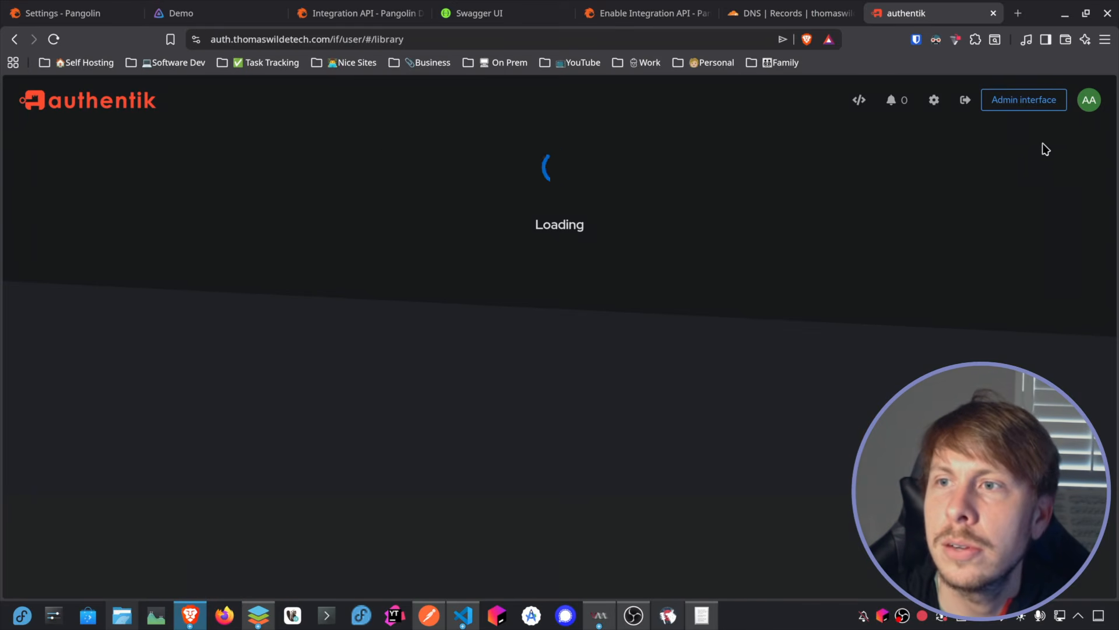
Step: Enter authentik's admin interface, list the directory users and view the first spreadsheet user's details
{"action": "left_click", "coordinate": [1032, 102]}
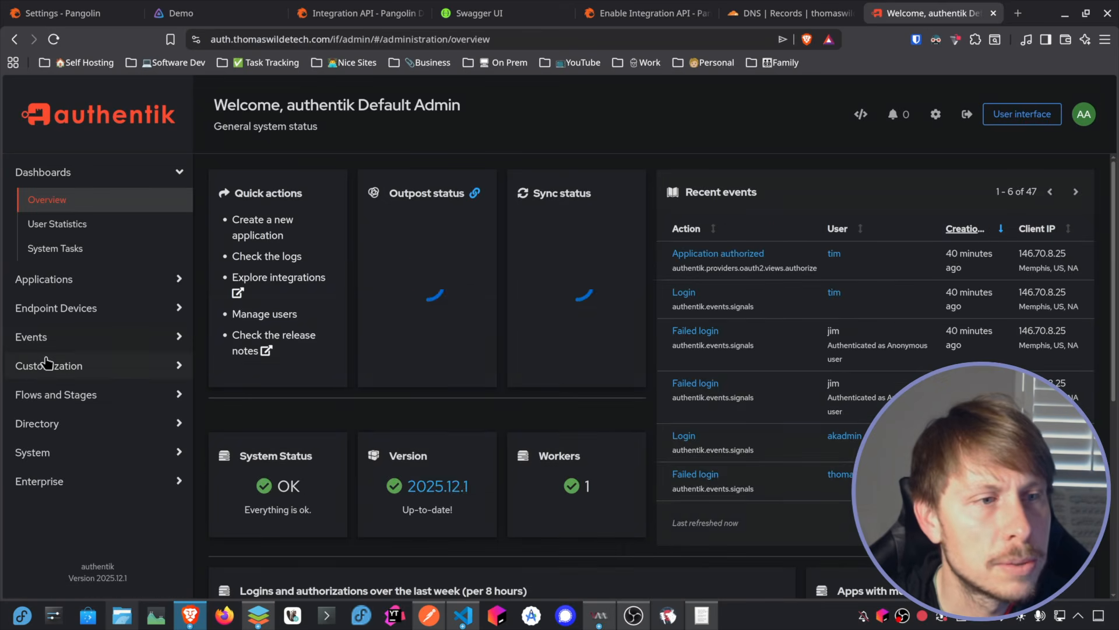
{"action": "left_click", "coordinate": [84, 423]}
{"action": "left_click", "coordinate": [69, 391]}
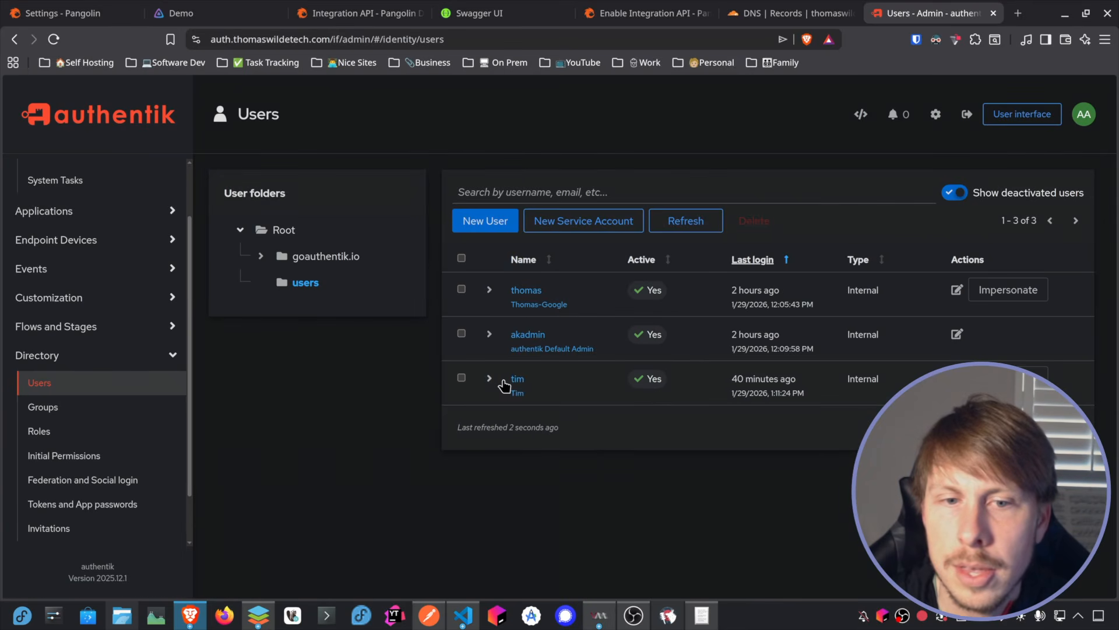
{"action": "left_click", "coordinate": [507, 379]}
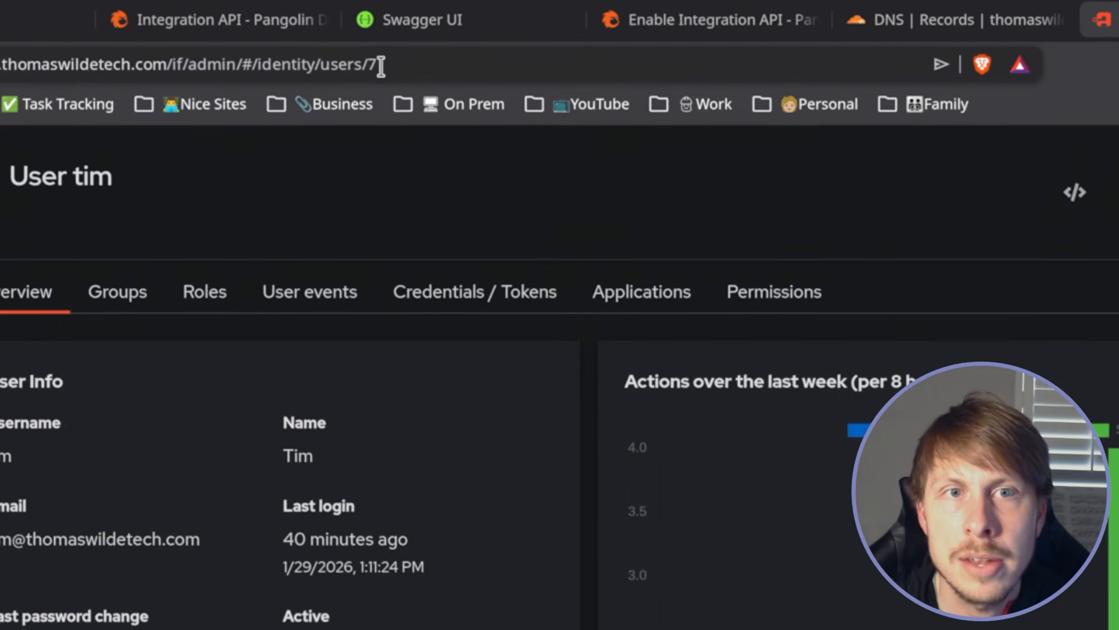
Step: Copy the user PK 7 from the end of the page address into the first user's Authentik User PK cell
{"action": "left_click", "coordinate": [378, 66]}
{"action": "double_click", "coordinate": [374, 66]}
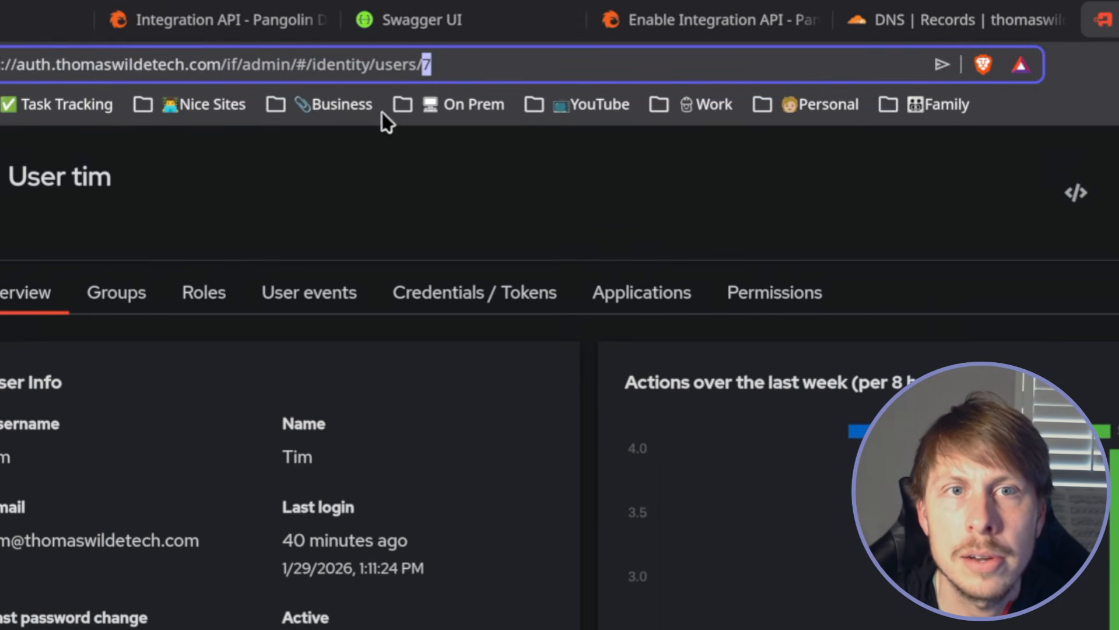
{"action": "key", "text": "ctrl+c"}
{"action": "key", "text": "alt+Tab"}
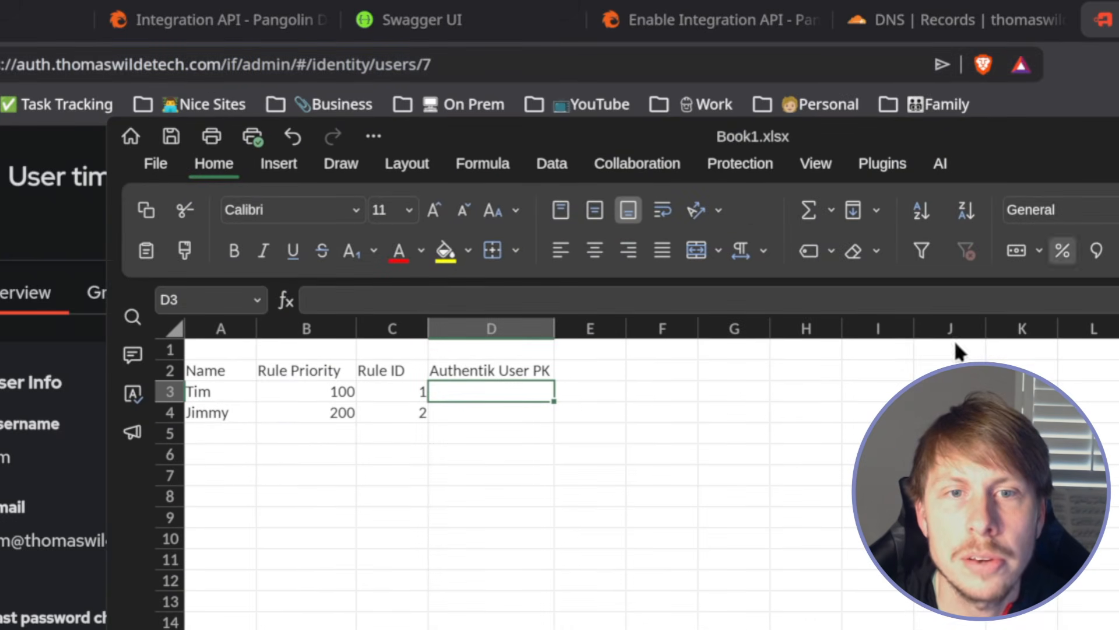
{"action": "key", "text": "ctrl+v"}
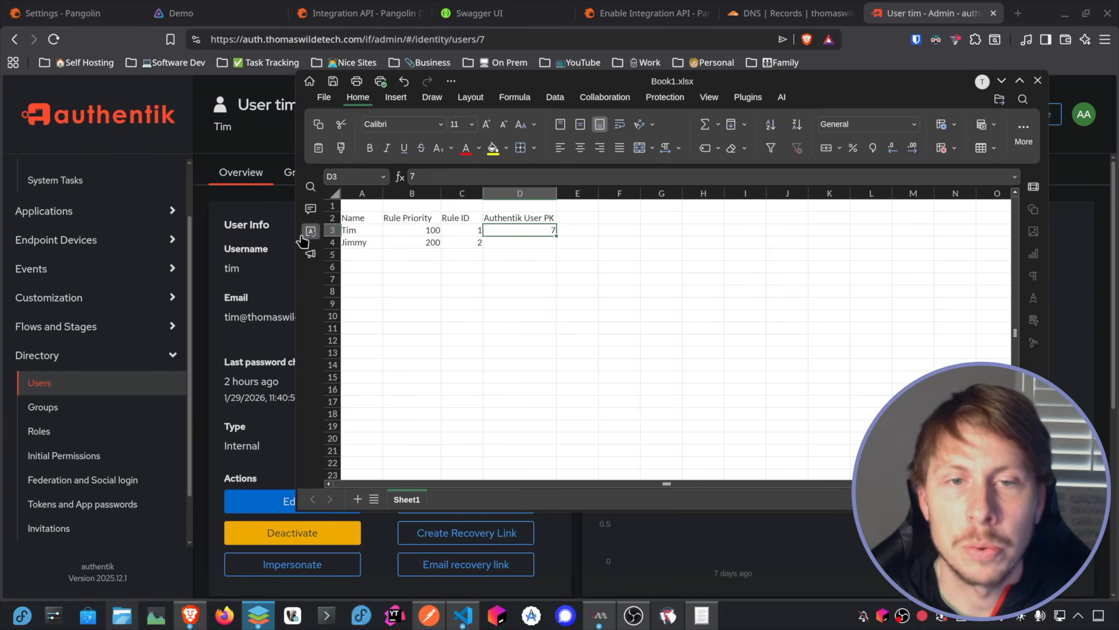
Step: Move the spreadsheet off the browser and return to authentik's list of users
{"action": "left_click", "coordinate": [369, 248]}
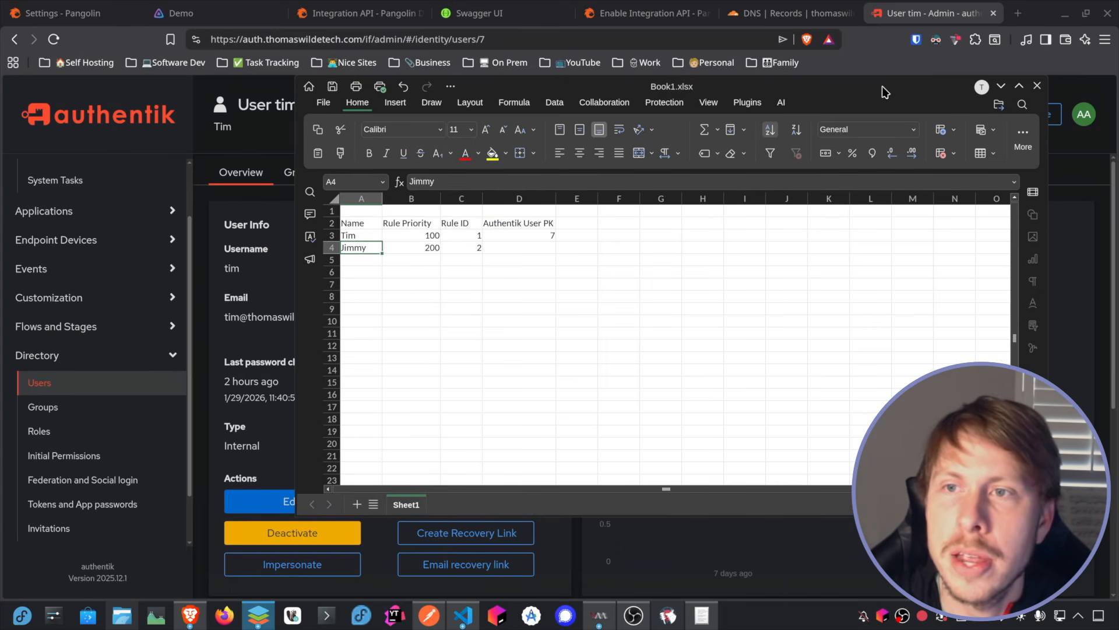
{"action": "left_click_drag", "start_coordinate": [886, 92], "coordinate": [0, 117]}
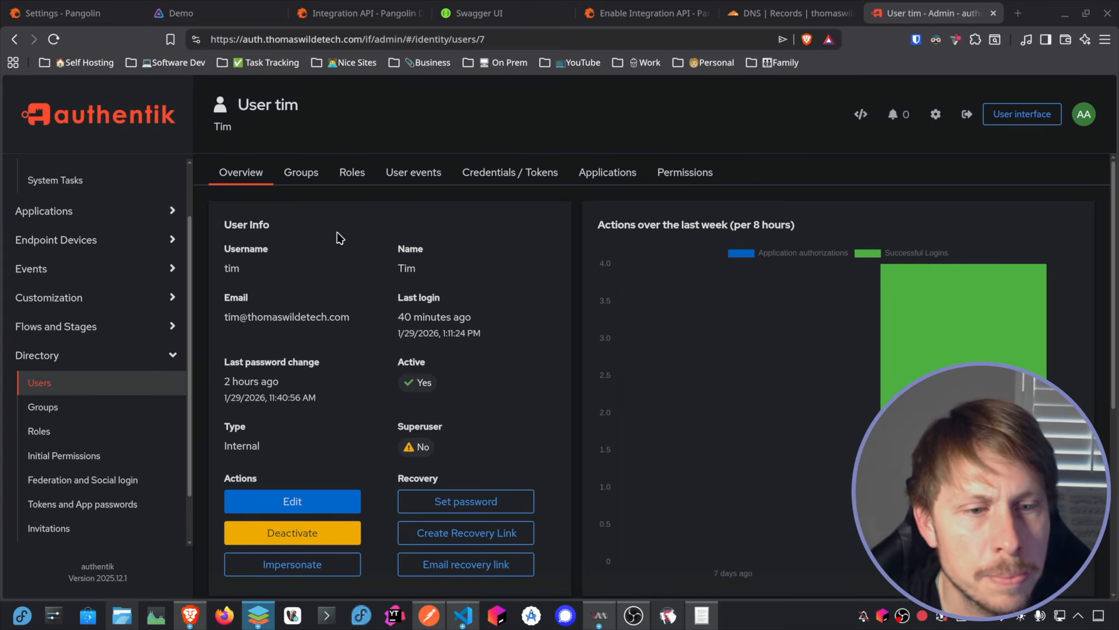
{"action": "scroll", "coordinate": [292, 292], "scroll_direction": "down", "scroll_amount": 3}
{"action": "scroll", "coordinate": [221, 291], "scroll_direction": "up", "scroll_amount": 3}
{"action": "left_click", "coordinate": [60, 383]}
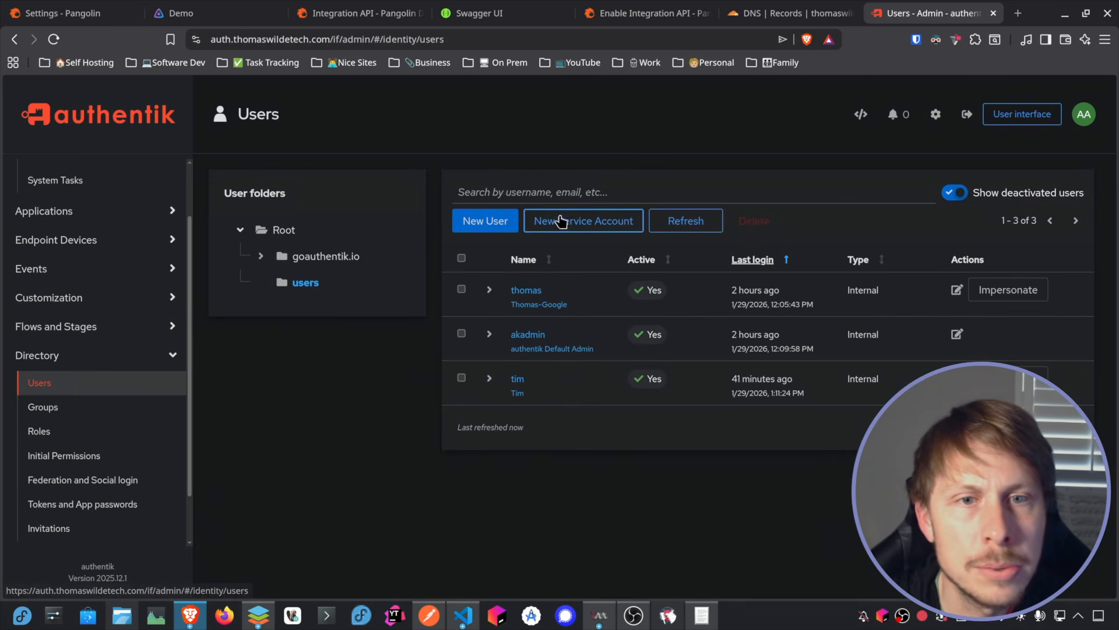
Step: Create an internal authentik user with the second user's username and display name
{"action": "left_click", "coordinate": [486, 221]}
{"action": "left_click", "coordinate": [373, 169]}
{"action": "type", "text": "jimmy"}
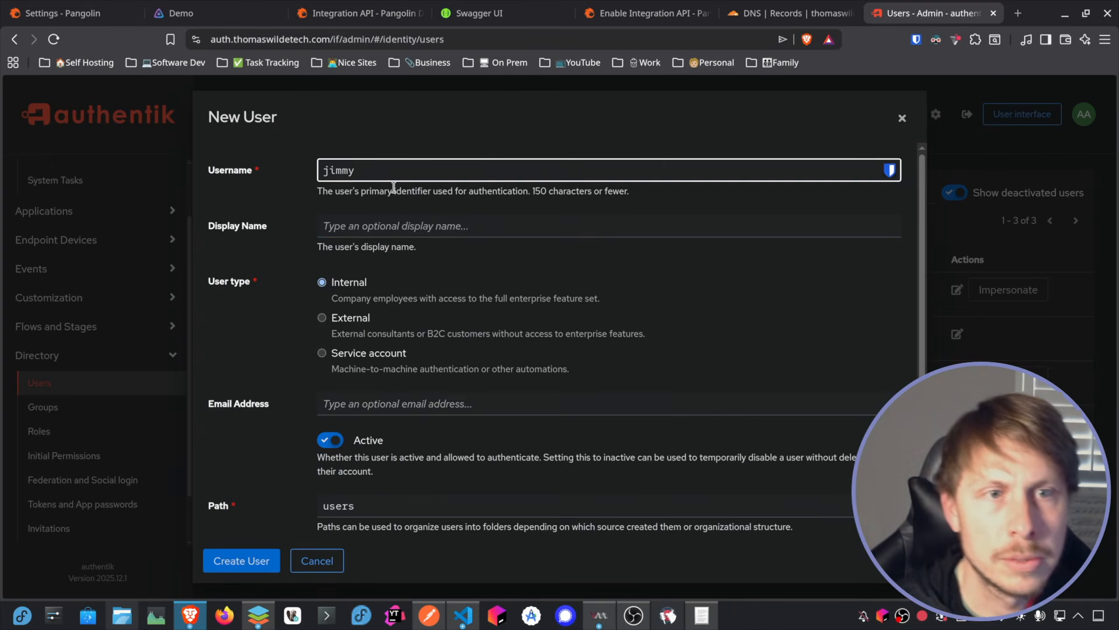
{"action": "left_click", "coordinate": [377, 227]}
{"action": "type", "text": "Jimmy"}
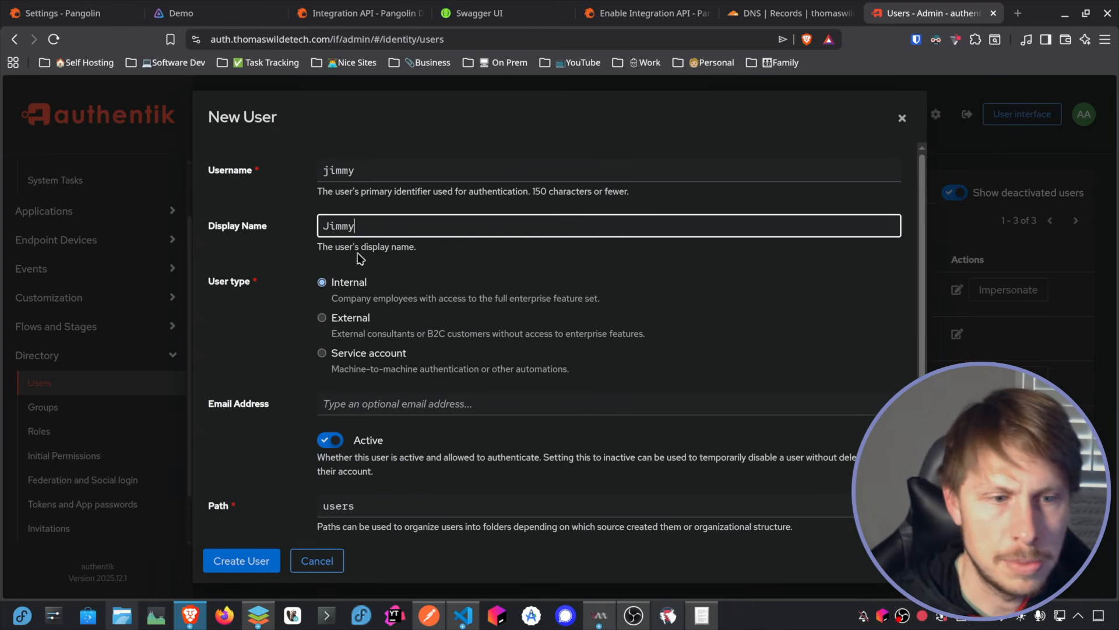
{"action": "scroll", "coordinate": [432, 315], "scroll_direction": "down", "scroll_amount": 3}
{"action": "left_click", "coordinate": [241, 560]}
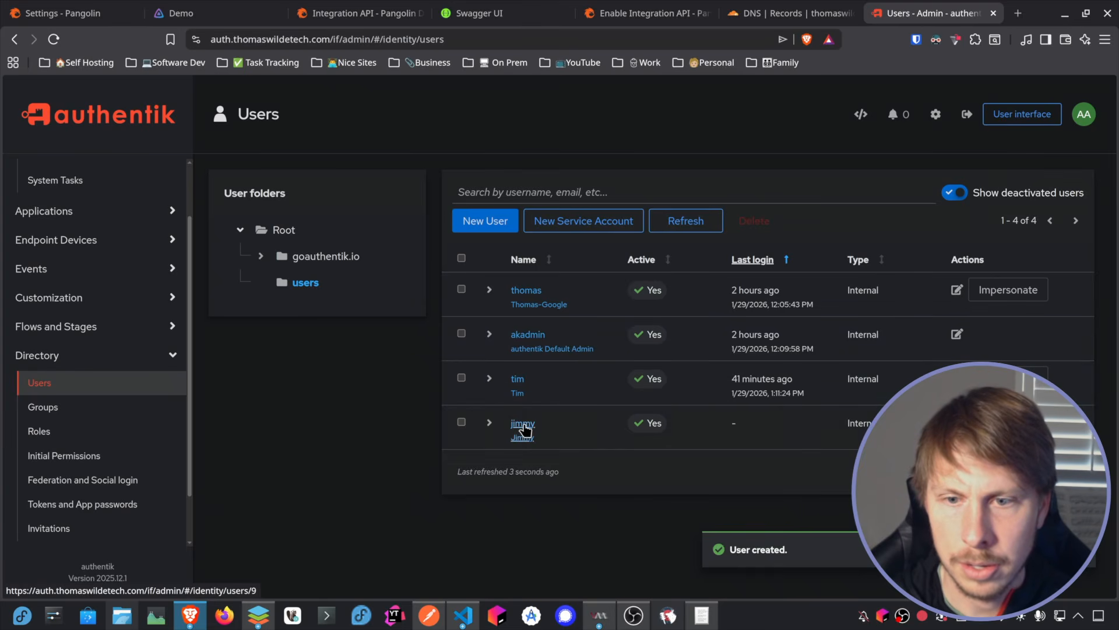
Step: Add the new user to the existing groups pangolin and family
{"action": "left_click", "coordinate": [523, 429]}
{"action": "left_click", "coordinate": [300, 172]}
{"action": "left_click", "coordinate": [600, 252]}
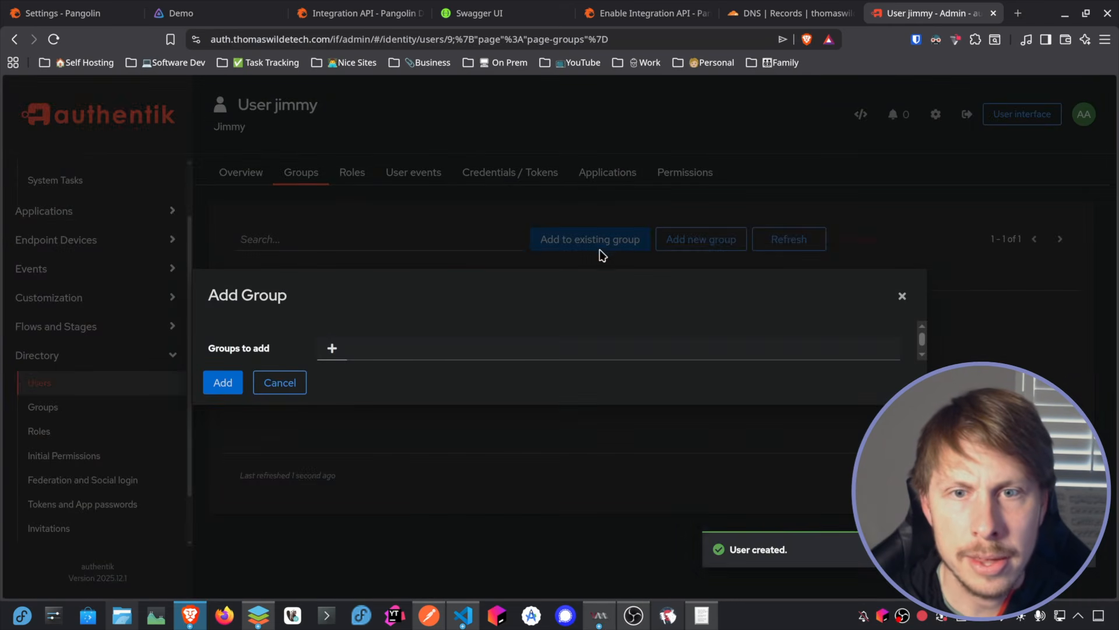
{"action": "left_click", "coordinate": [346, 348]}
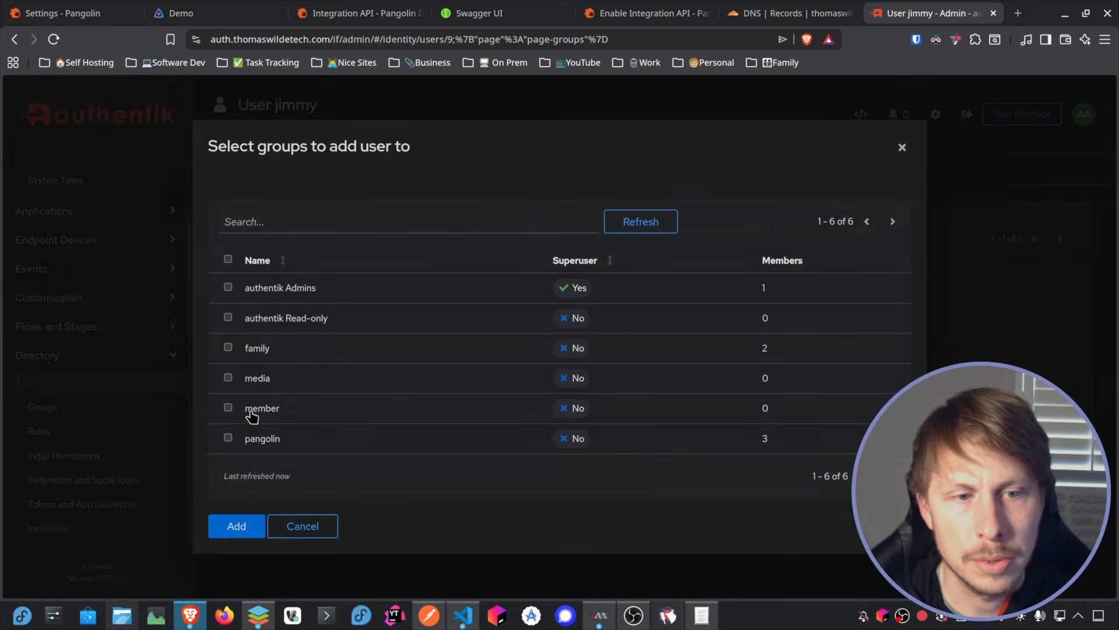
{"action": "left_click", "coordinate": [227, 438]}
{"action": "left_click", "coordinate": [228, 378]}
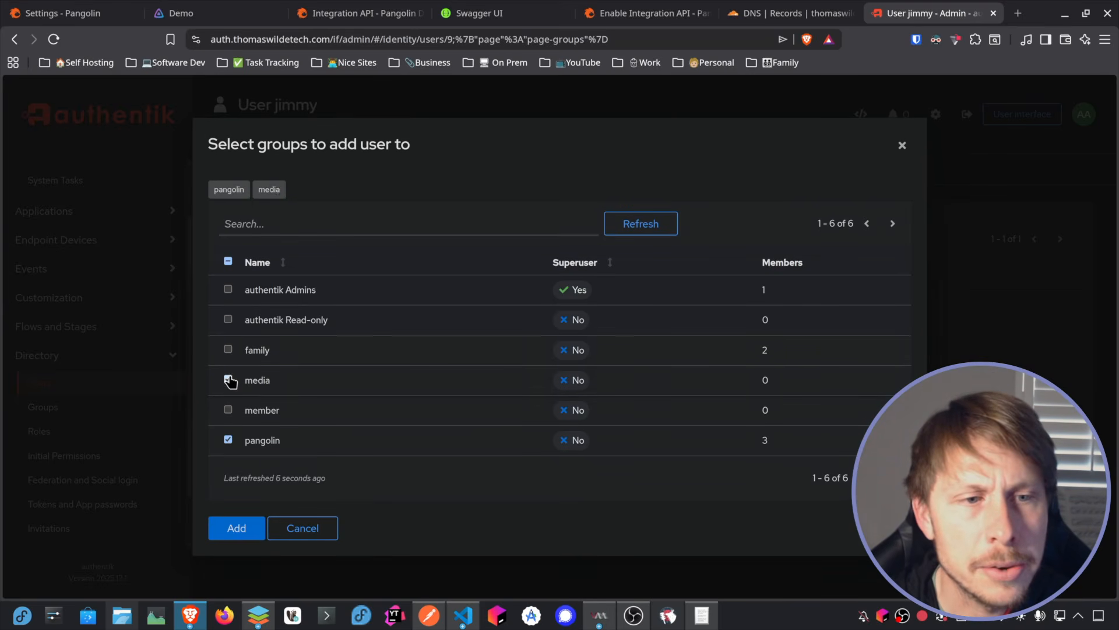
{"action": "left_click", "coordinate": [228, 380]}
{"action": "left_click", "coordinate": [228, 349]}
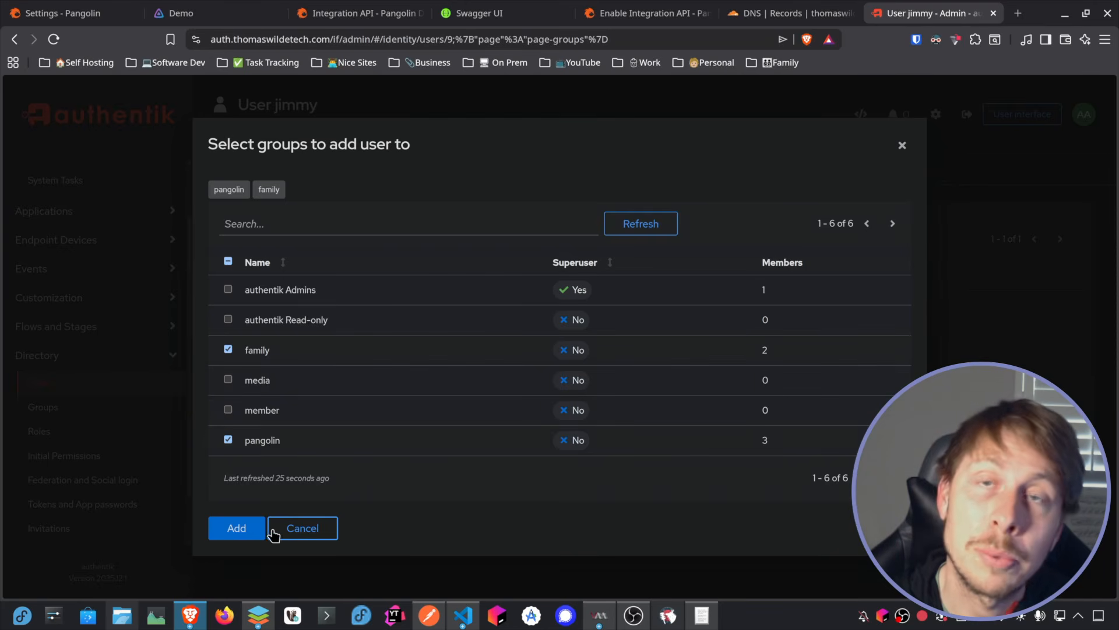
{"action": "left_click", "coordinate": [250, 531]}
{"action": "left_click", "coordinate": [225, 383]}
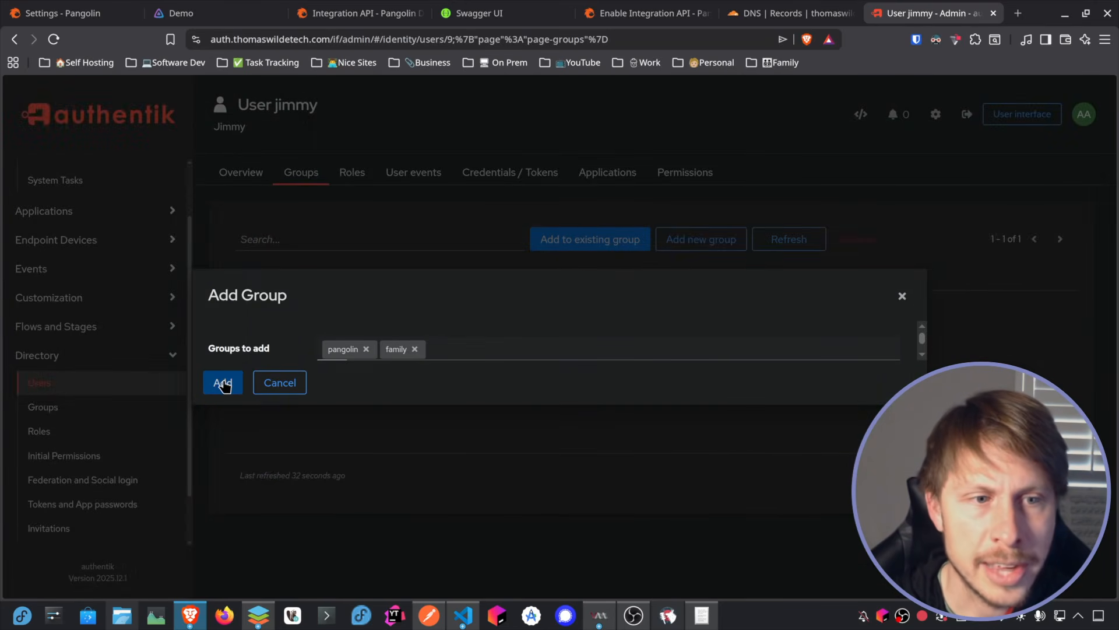
Step: Set the account password for the new user from the overview page
{"action": "left_click", "coordinate": [243, 173]}
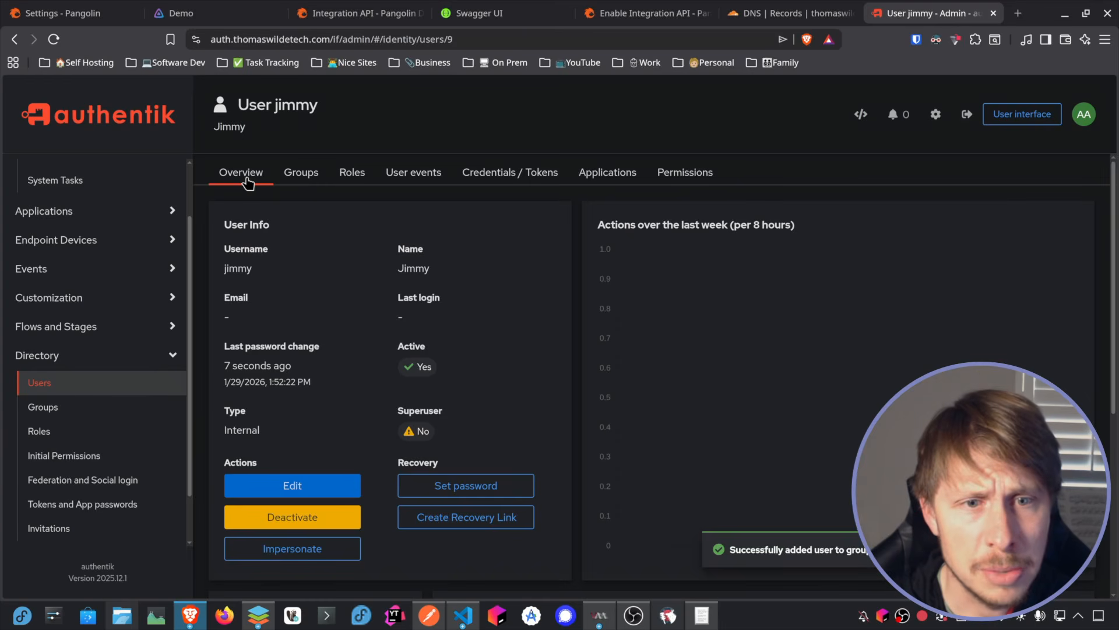
{"action": "left_click", "coordinate": [506, 485]}
{"action": "left_click", "coordinate": [631, 347]}
{"action": "type", "text": "•••••"}
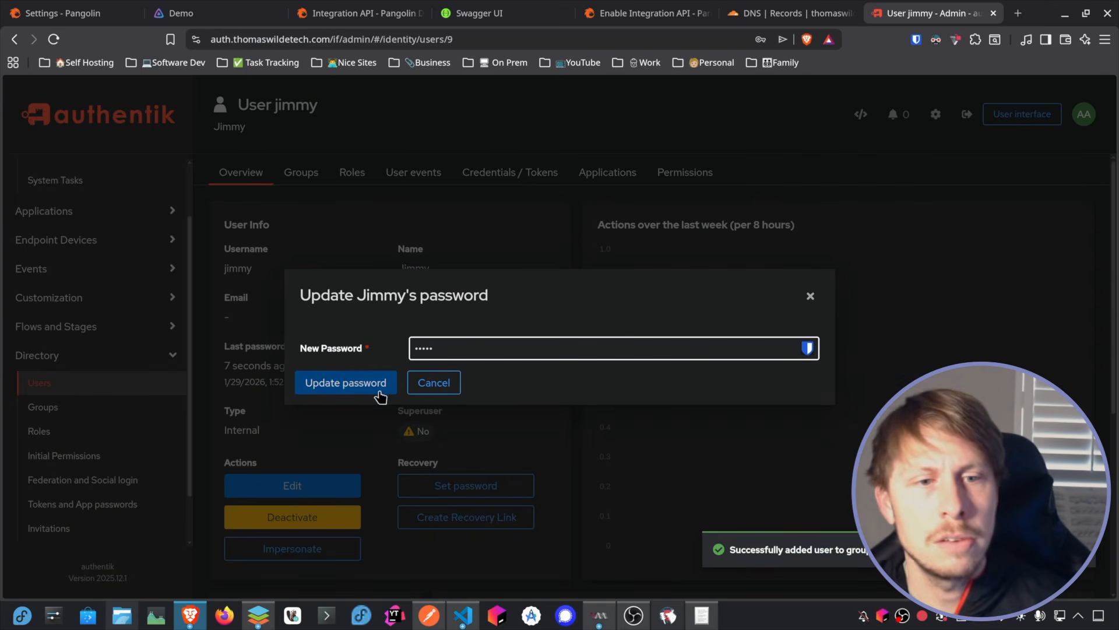
{"action": "left_click", "coordinate": [363, 383]}
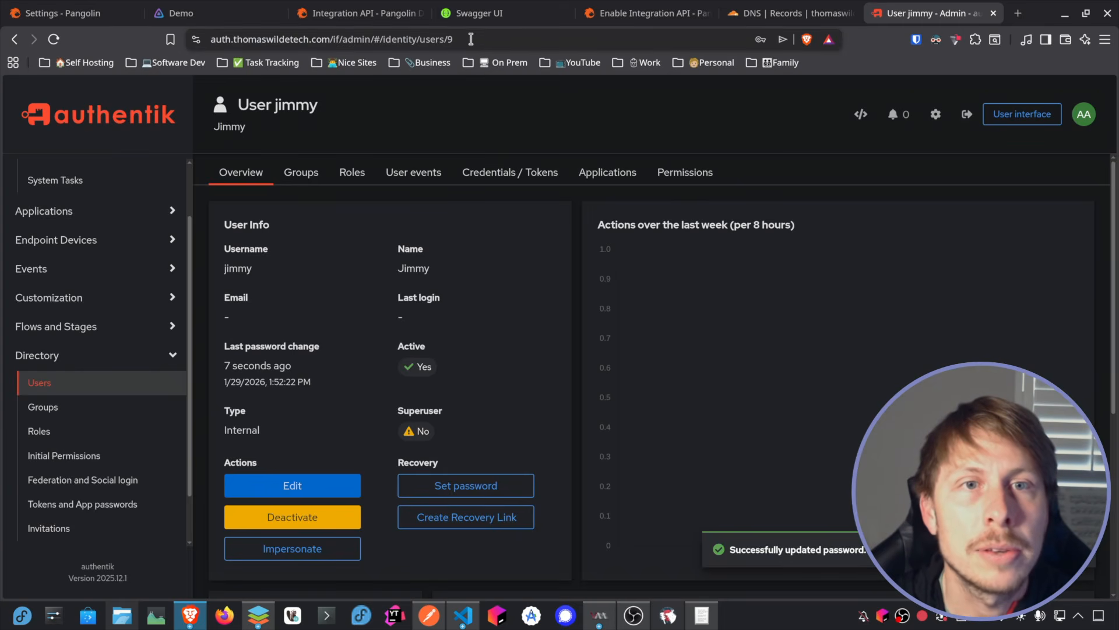
Step: Take the new user's PK from the page address and enter 9 in the second user's Authentik User PK cell
{"action": "left_click", "coordinate": [451, 40]}
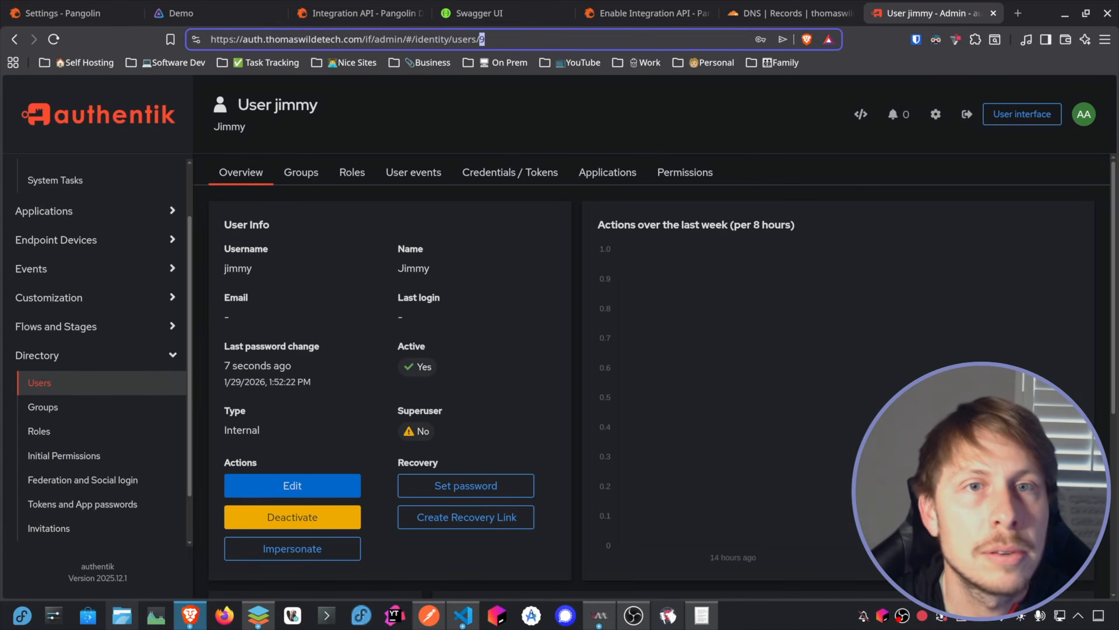
{"action": "key", "text": "alt+Tab"}
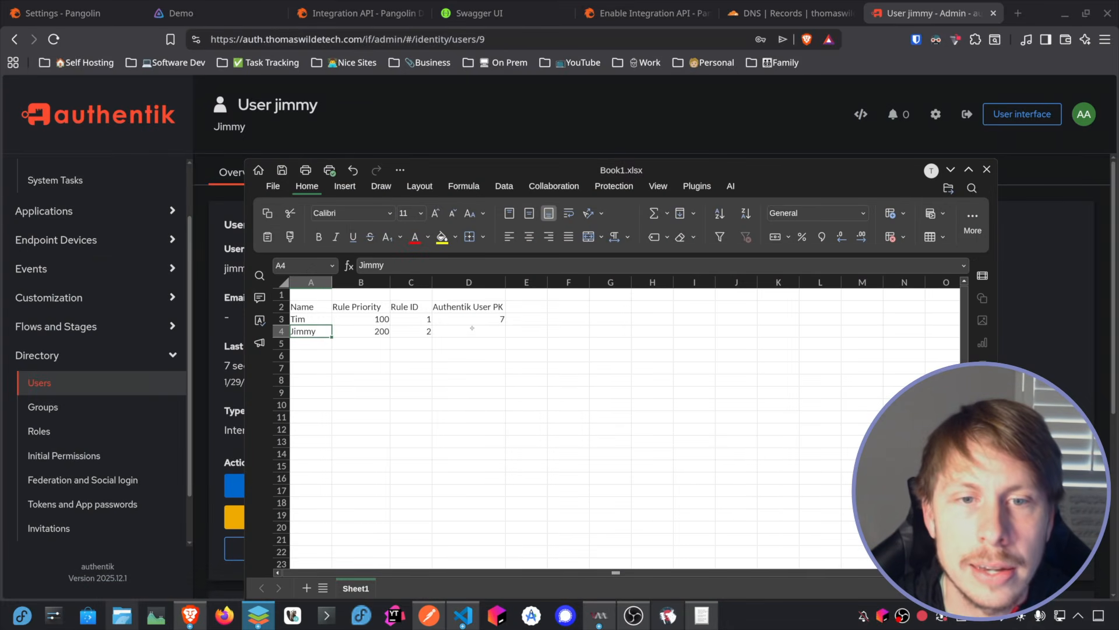
{"action": "left_click", "coordinate": [472, 331]}
{"action": "type", "text": "9"}
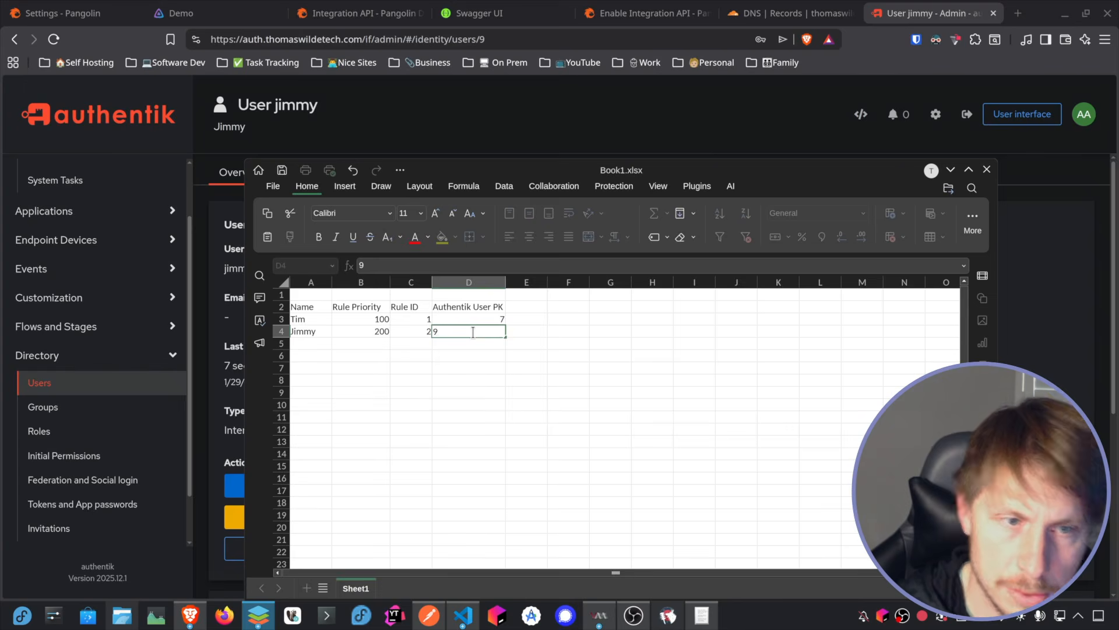
{"action": "key", "text": "Escape"}
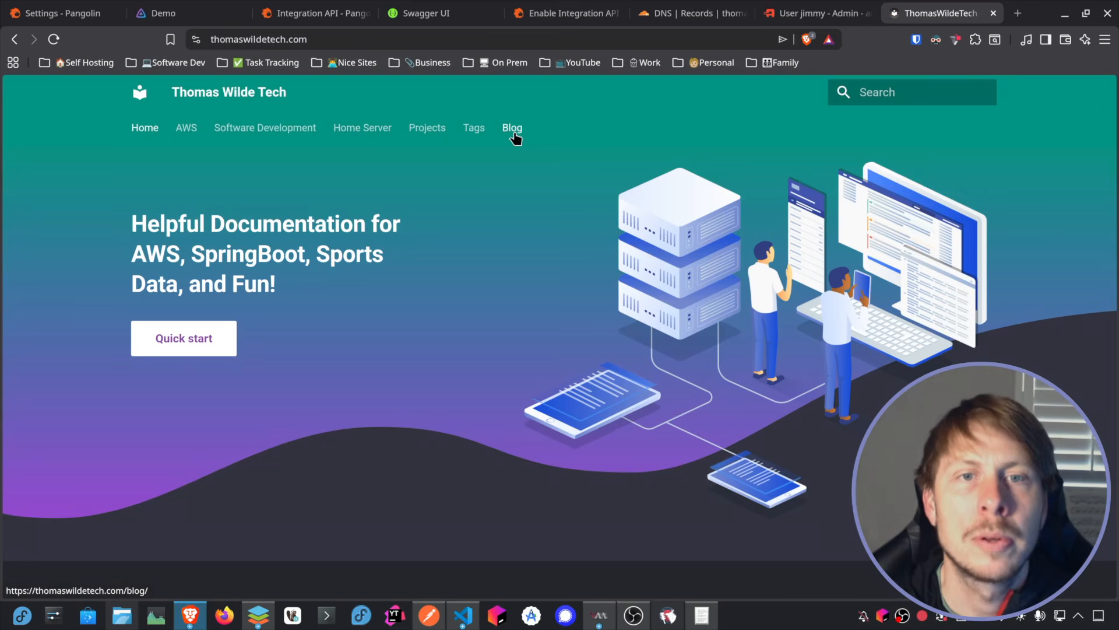
Step: Go to the blog on thomaswildetech.com and open the Authentik Webhooks article
{"action": "left_click", "coordinate": [514, 130]}
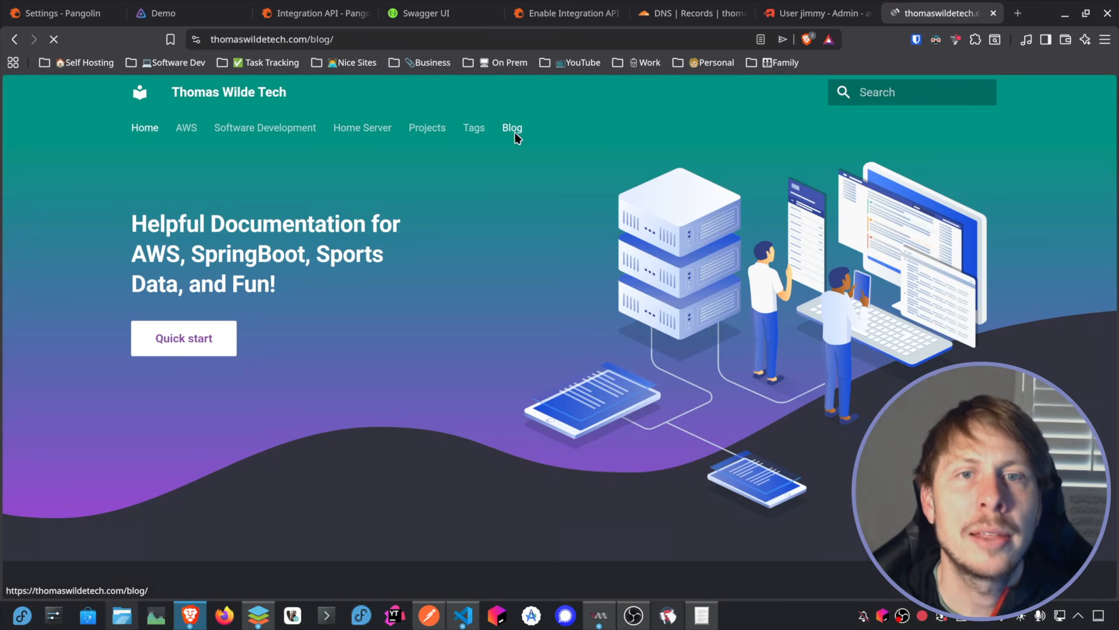
{"action": "scroll", "coordinate": [670, 212], "scroll_direction": "down", "scroll_amount": 5}
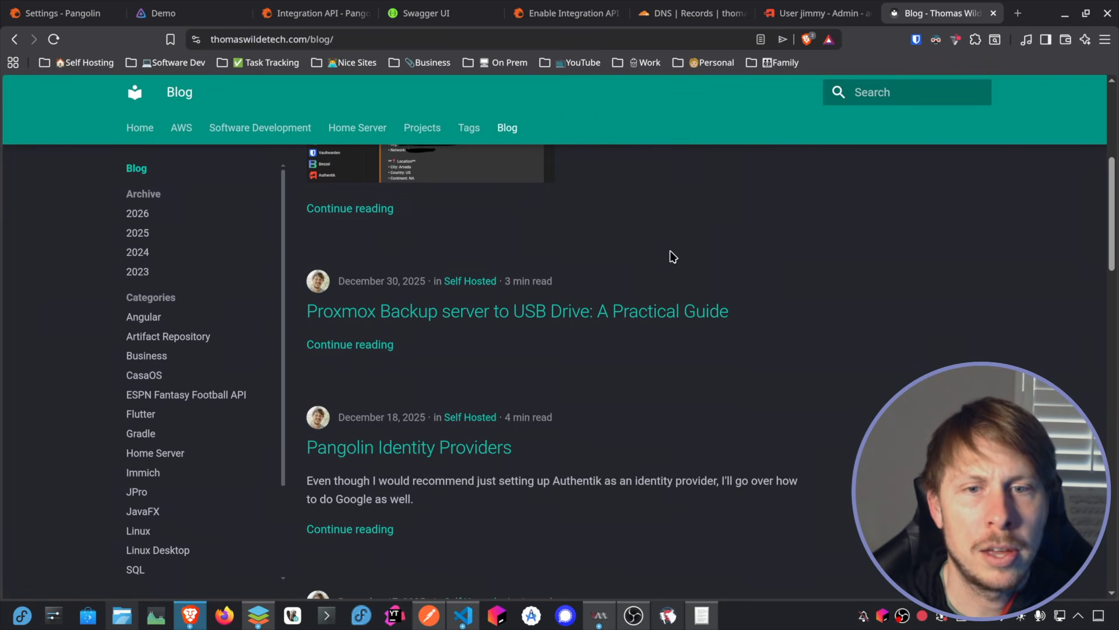
{"action": "scroll", "coordinate": [664, 274], "scroll_direction": "down", "scroll_amount": 3}
{"action": "left_click", "coordinate": [424, 475]}
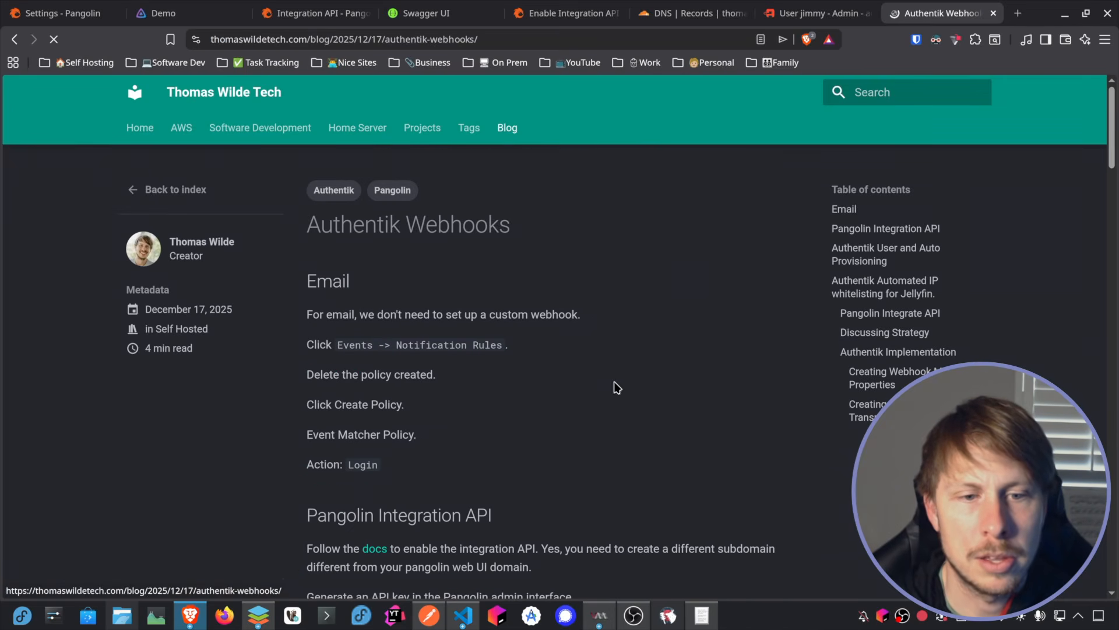
Step: Read through the article's Pangolin Integration API part and its Authentik Implementation section on webhook mappings
{"action": "scroll", "coordinate": [694, 211], "scroll_direction": "down", "scroll_amount": 2}
{"action": "scroll", "coordinate": [695, 211], "scroll_direction": "down", "scroll_amount": 4}
{"action": "scroll", "coordinate": [688, 169], "scroll_direction": "down", "scroll_amount": 1}
{"action": "scroll", "coordinate": [686, 168], "scroll_direction": "up", "scroll_amount": 1}
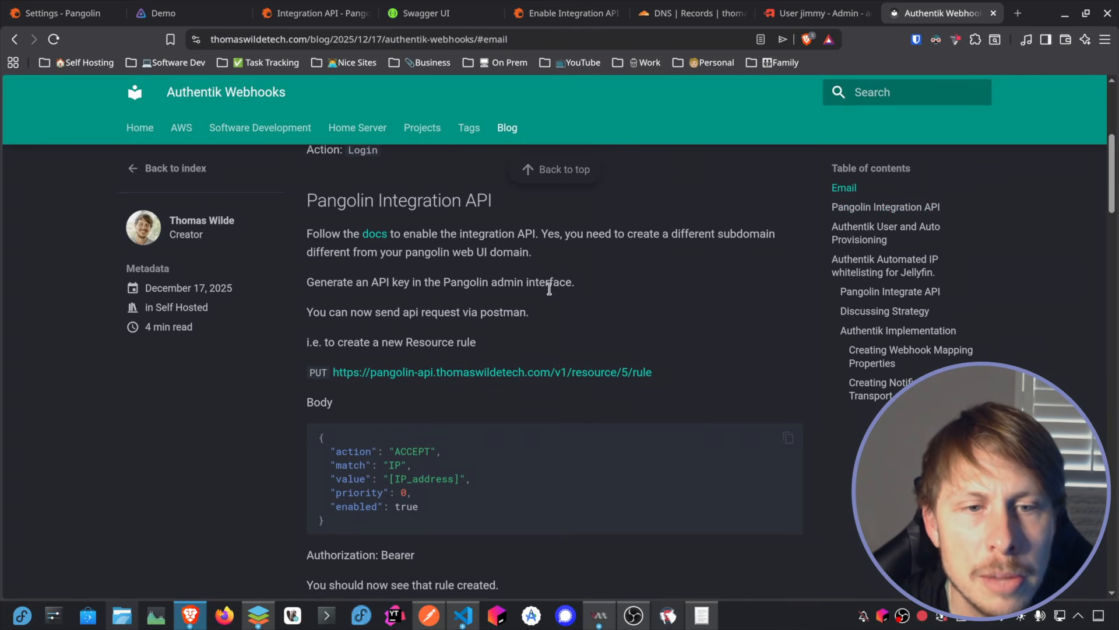
{"action": "scroll", "coordinate": [559, 204], "scroll_direction": "down", "scroll_amount": 5}
{"action": "scroll", "coordinate": [564, 197], "scroll_direction": "down", "scroll_amount": 7}
{"action": "scroll", "coordinate": [479, 215], "scroll_direction": "down", "scroll_amount": 8}
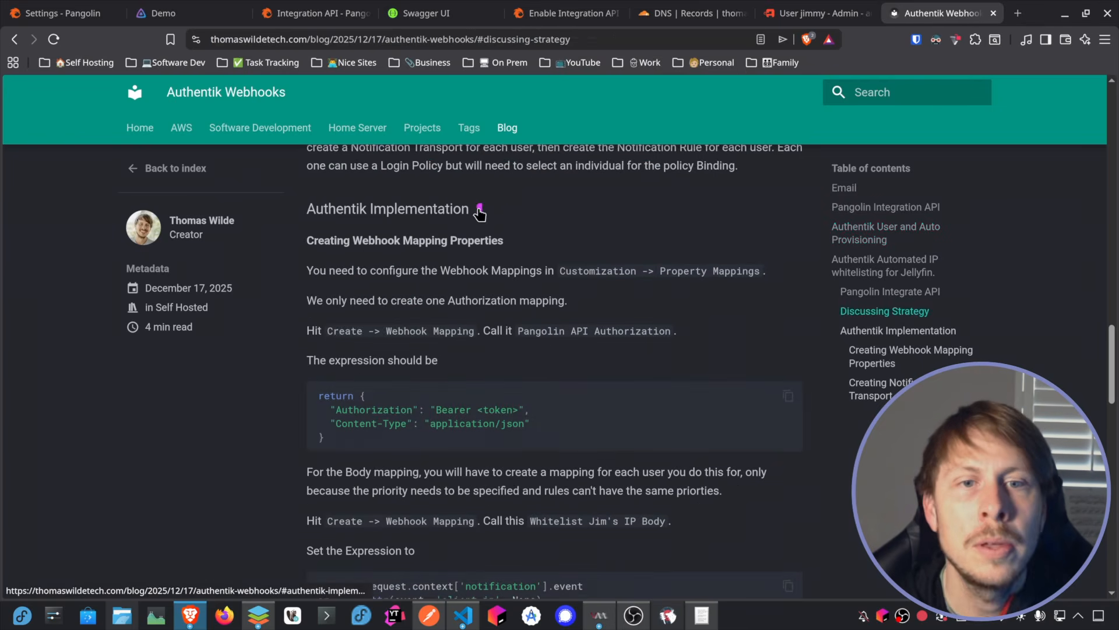
{"action": "left_click", "coordinate": [480, 211]}
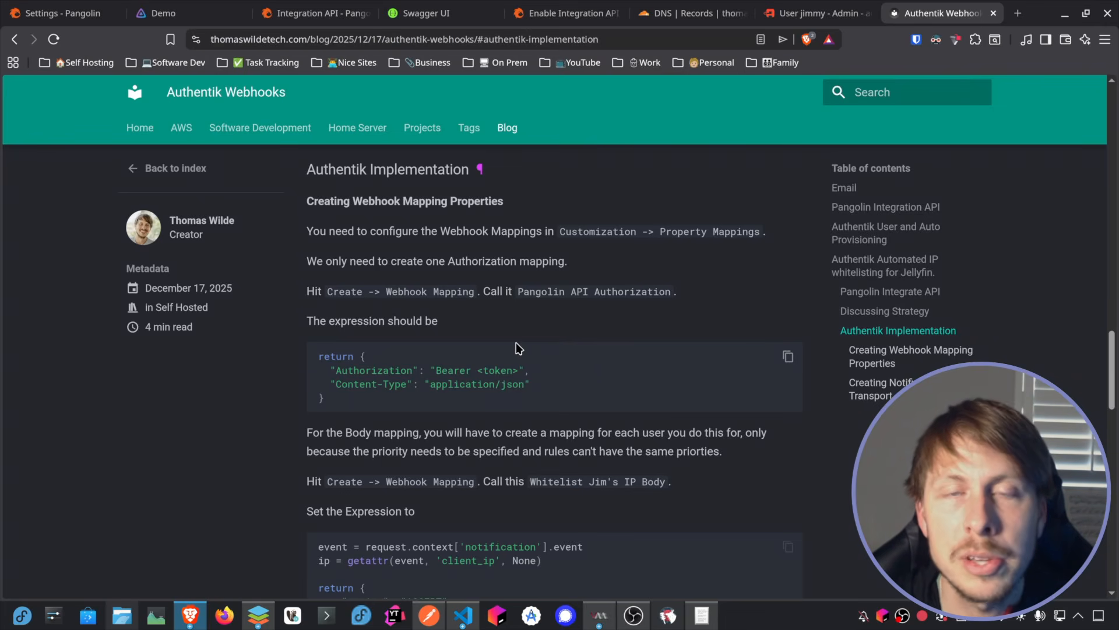
{"action": "scroll", "coordinate": [518, 291], "scroll_direction": "down", "scroll_amount": 2}
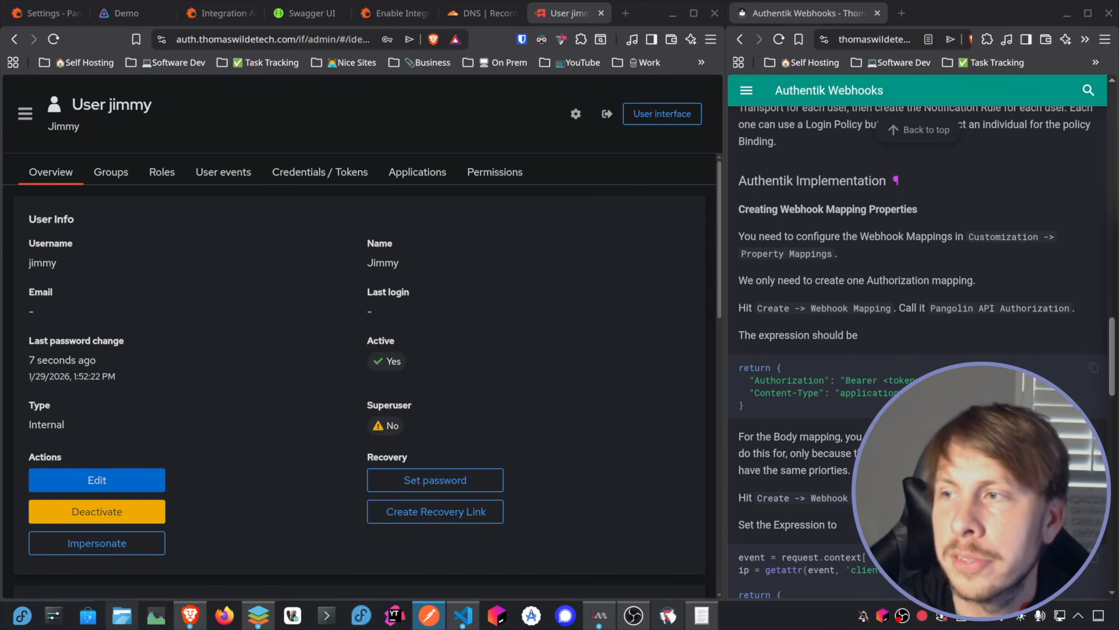
Step: Switch to Postman, maximize it, and add a POST request named "Update Resource Rule" to the Pangolin-Demo collection
{"action": "left_click_drag", "start_coordinate": [1118, 234], "coordinate": [529, 76]}
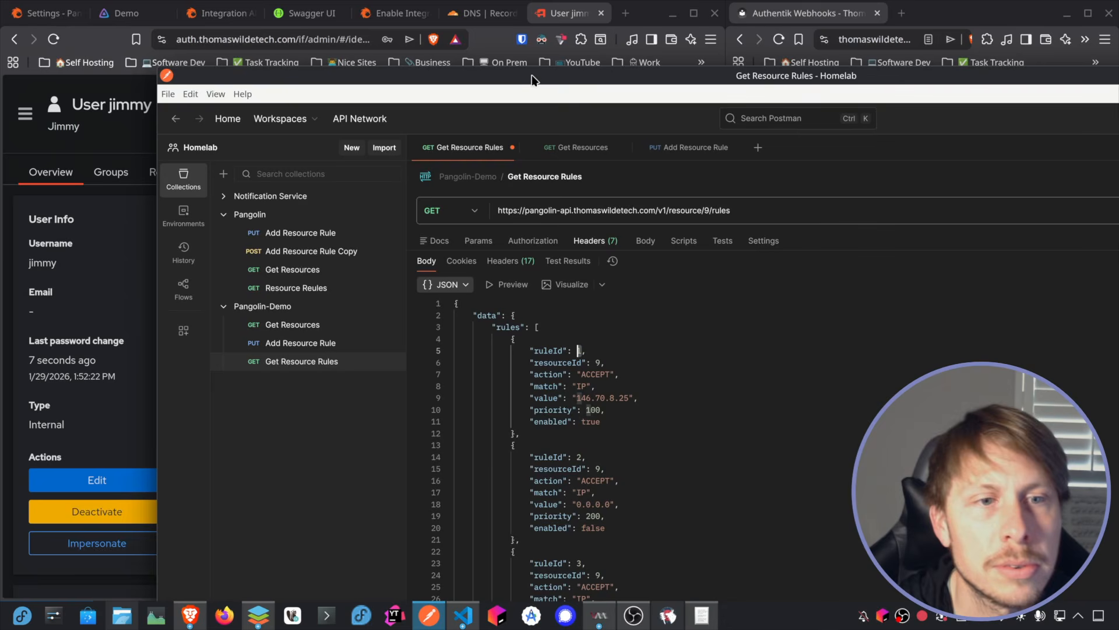
{"action": "double_click", "coordinate": [552, 76]}
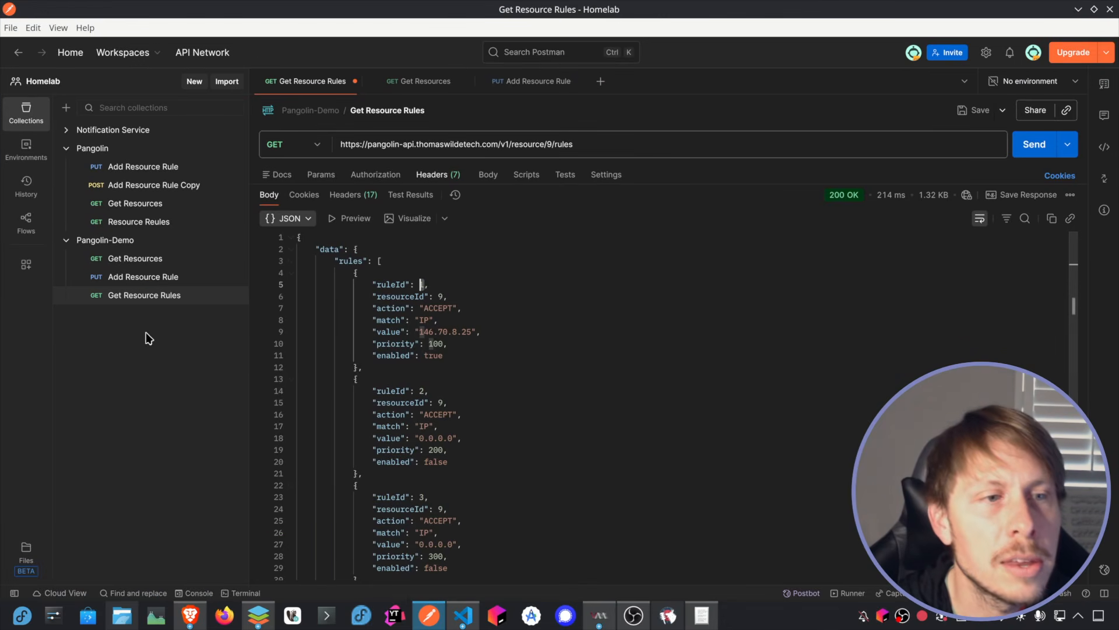
{"action": "left_click", "coordinate": [169, 300]}
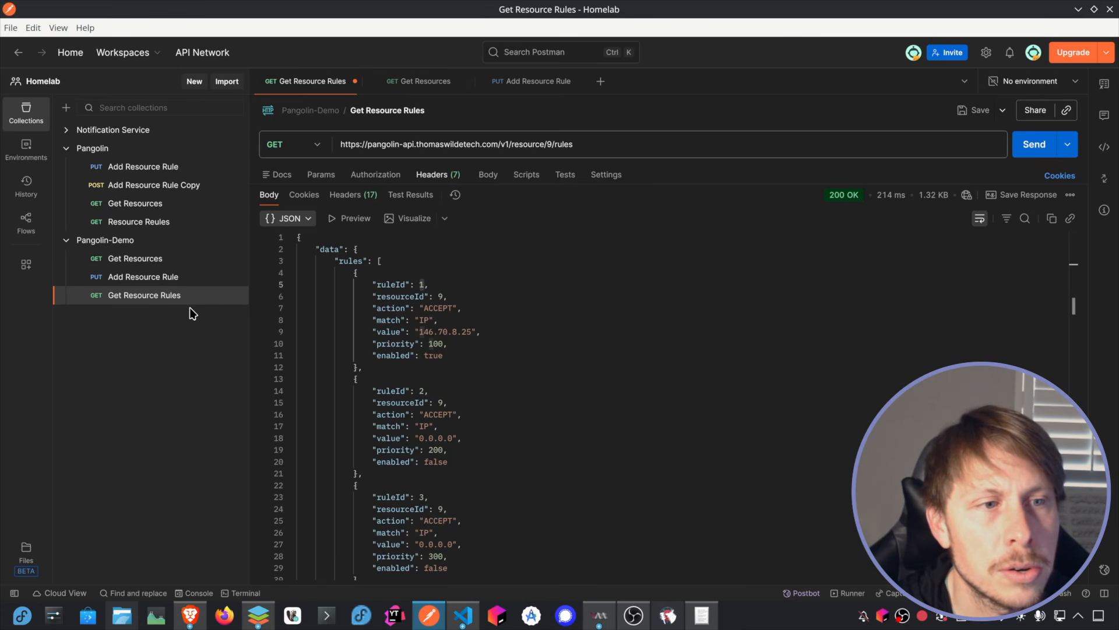
{"action": "left_click", "coordinate": [207, 241]}
{"action": "left_click", "coordinate": [313, 146]}
{"action": "left_click", "coordinate": [305, 195]}
{"action": "left_click", "coordinate": [376, 110]}
{"action": "type", "text": "Update Resource Rule"}
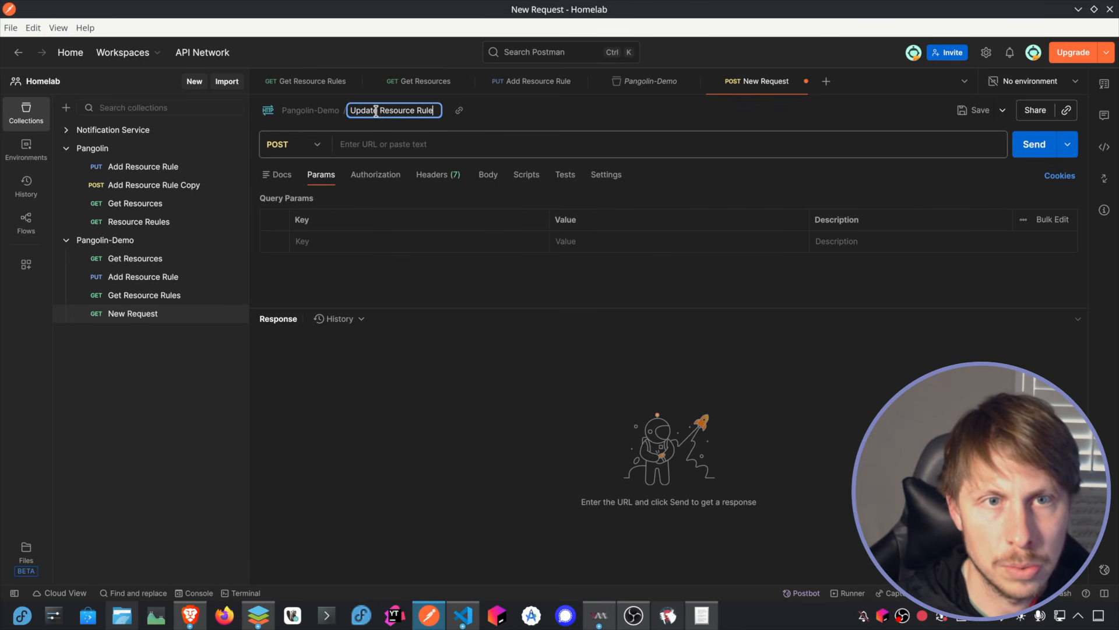
{"action": "key", "text": "Return"}
{"action": "left_click_drag", "start_coordinate": [565, 144], "coordinate": [555, 143]}
{"action": "key", "text": "ctrl+c"}
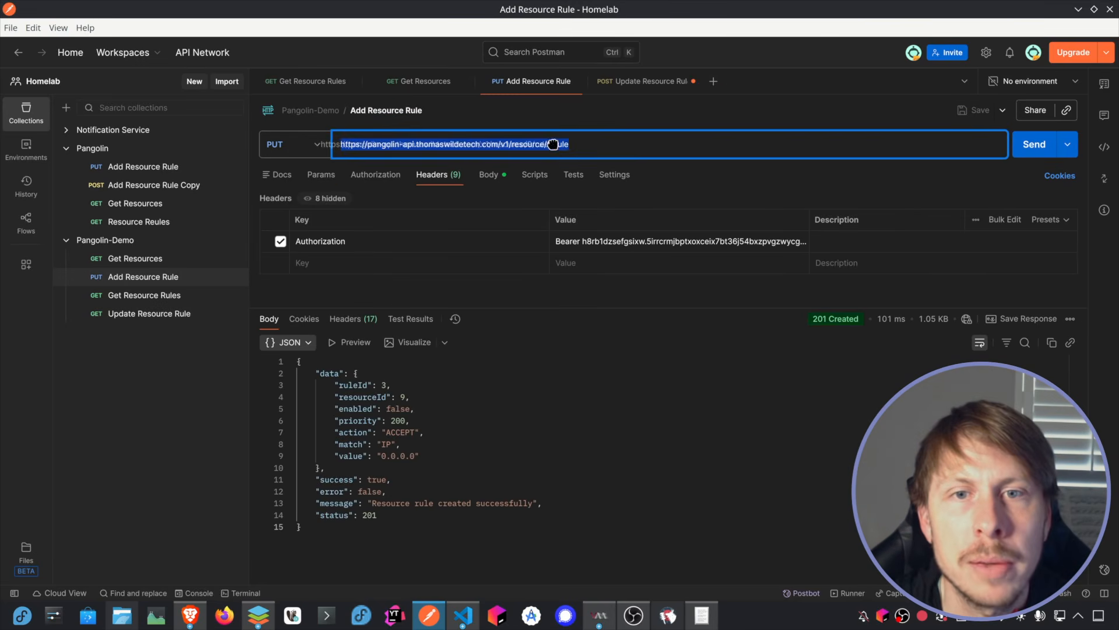
{"action": "left_click", "coordinate": [644, 81]}
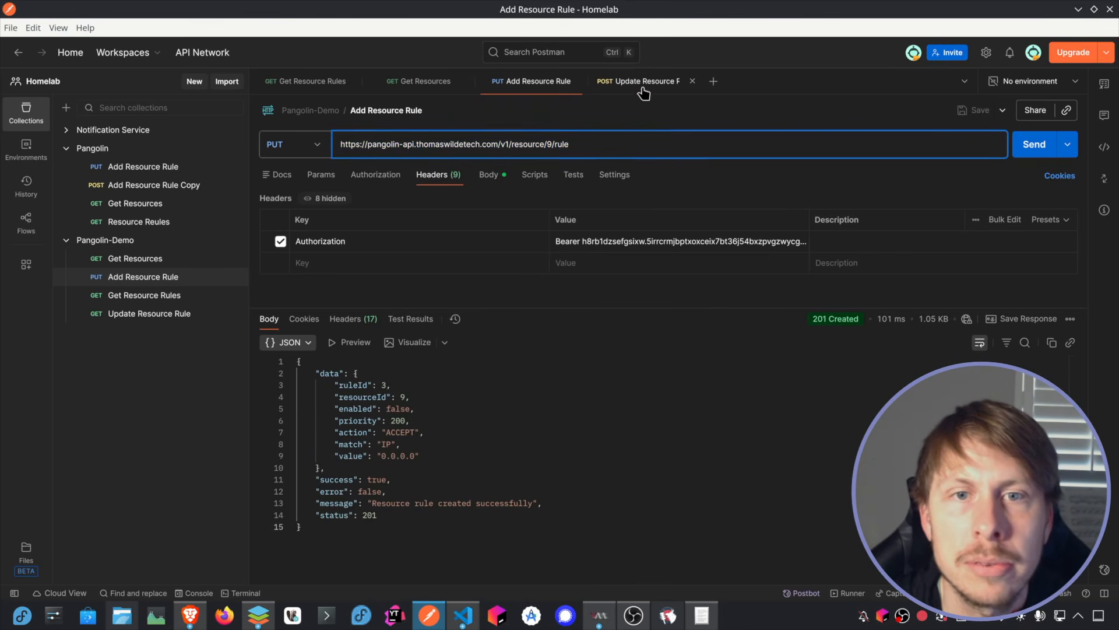
{"action": "left_click", "coordinate": [405, 145]}
{"action": "key", "text": "ctrl+v"}
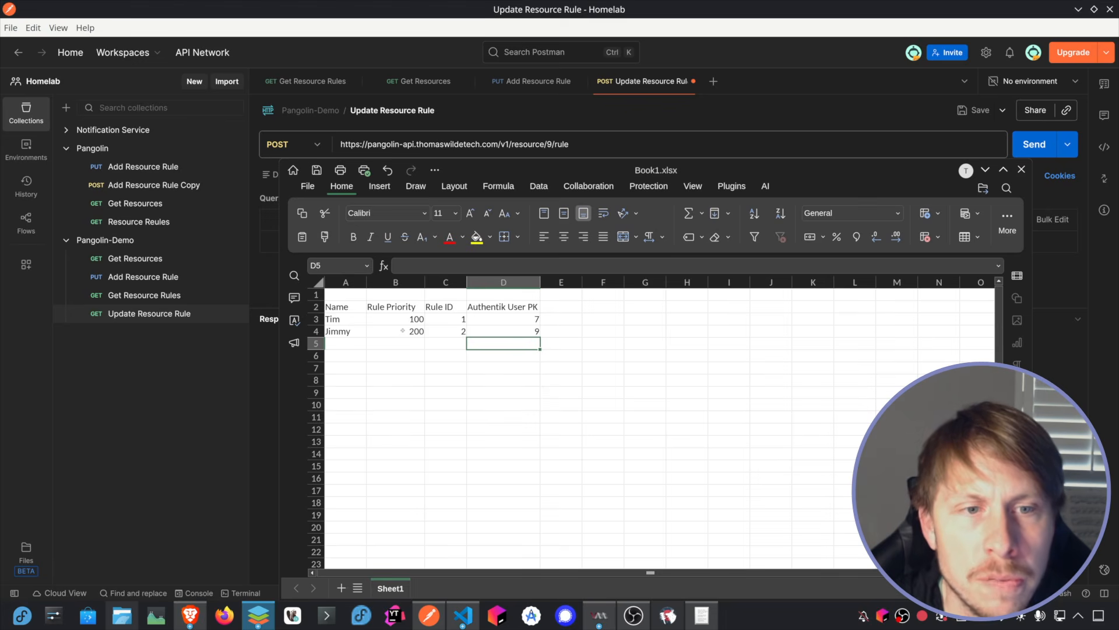
{"action": "left_click", "coordinate": [456, 320]}
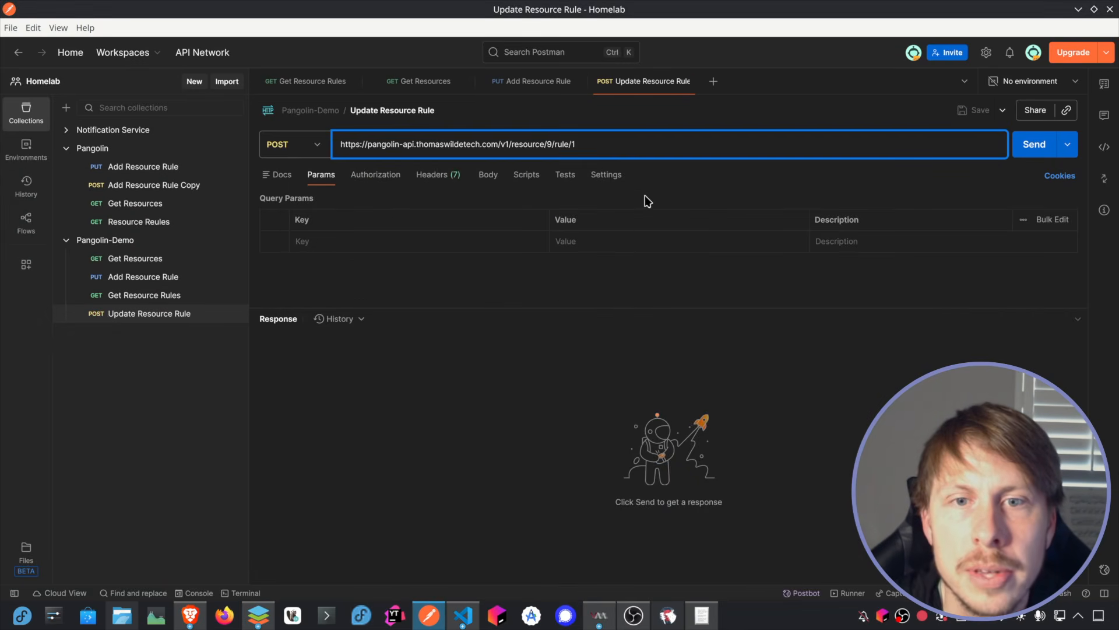
Step: Add an Authorization header to Update Resource Rule, pasting the Bearer API token copied from the Add Resource Rule request
{"action": "left_click", "coordinate": [532, 82]}
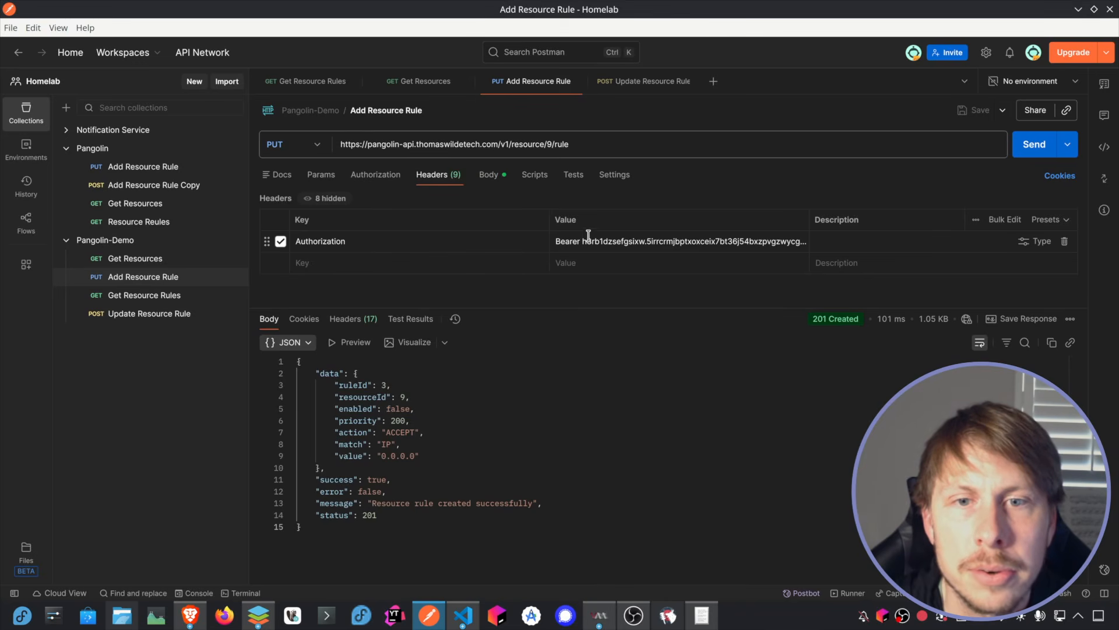
{"action": "double_click", "coordinate": [610, 241]}
{"action": "key", "text": "ctrl+a"}
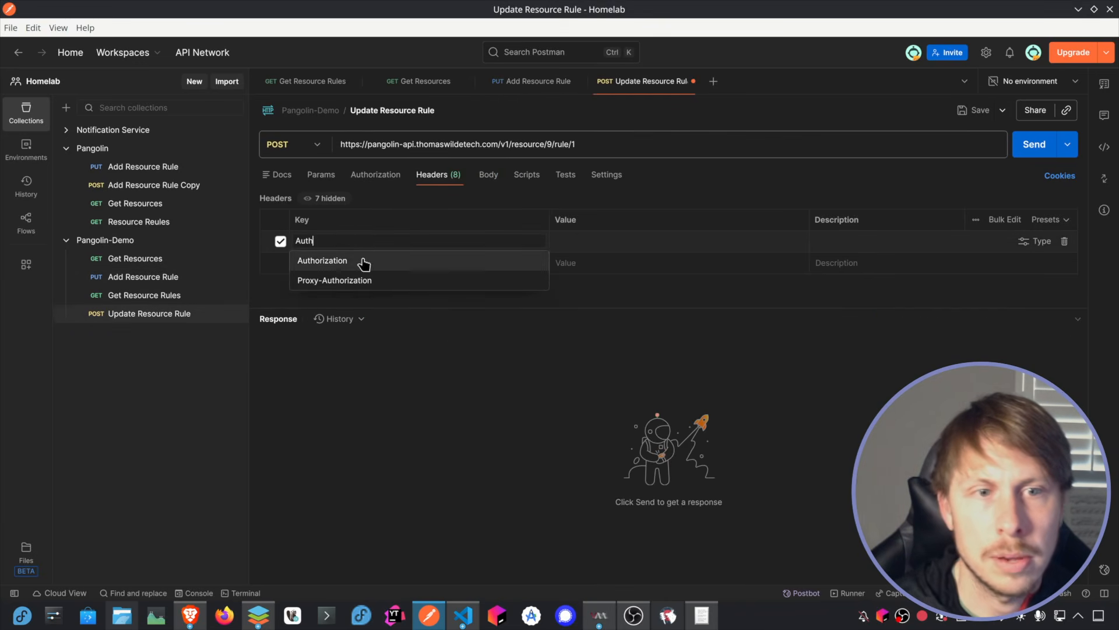
{"action": "left_click", "coordinate": [365, 262]}
{"action": "left_click", "coordinate": [650, 242]}
{"action": "key", "text": "ctrl+v"}
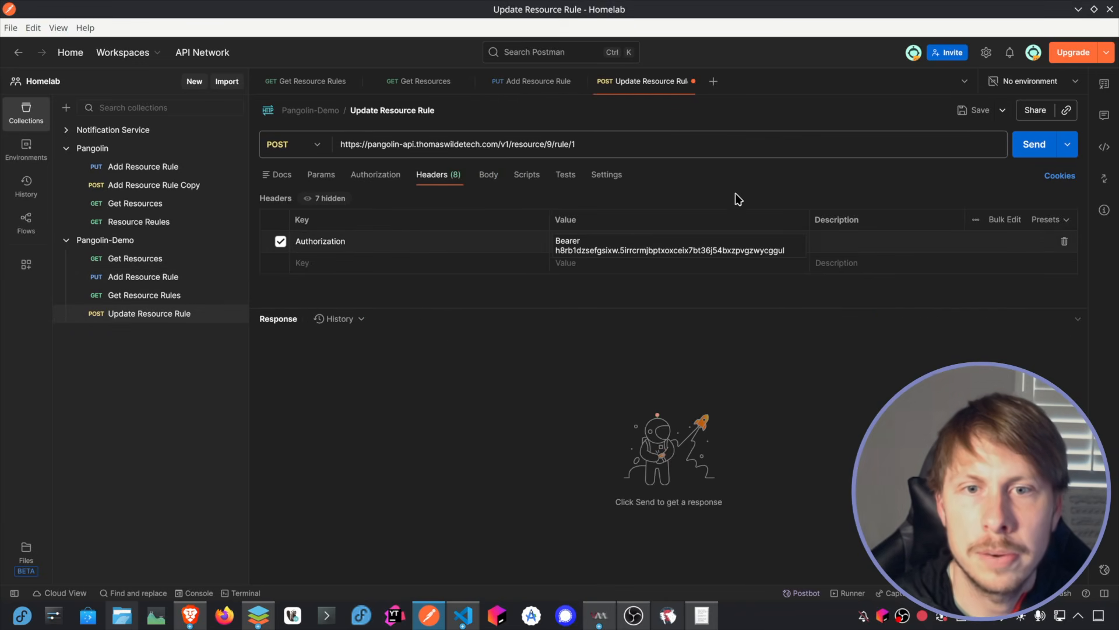
Step: Set the Update Resource Rule body to raw JSON and paste in the body copied from the Add Resource Rule request
{"action": "left_click", "coordinate": [489, 175]}
{"action": "left_click", "coordinate": [488, 199]}
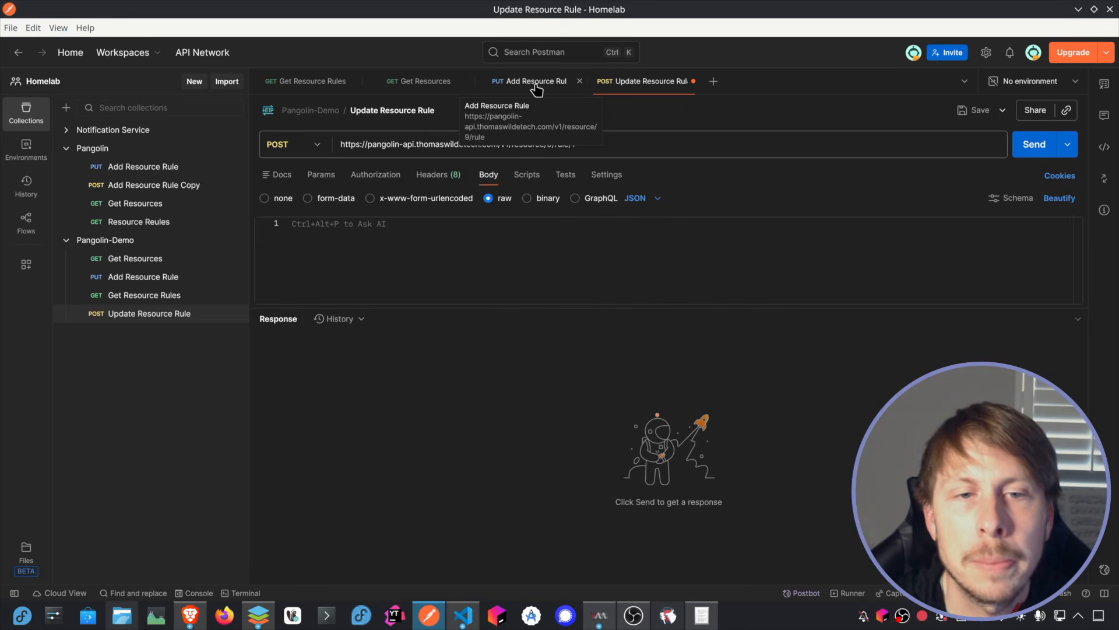
{"action": "left_click", "coordinate": [531, 81]}
{"action": "left_click", "coordinate": [411, 82]}
{"action": "left_click", "coordinate": [111, 277]}
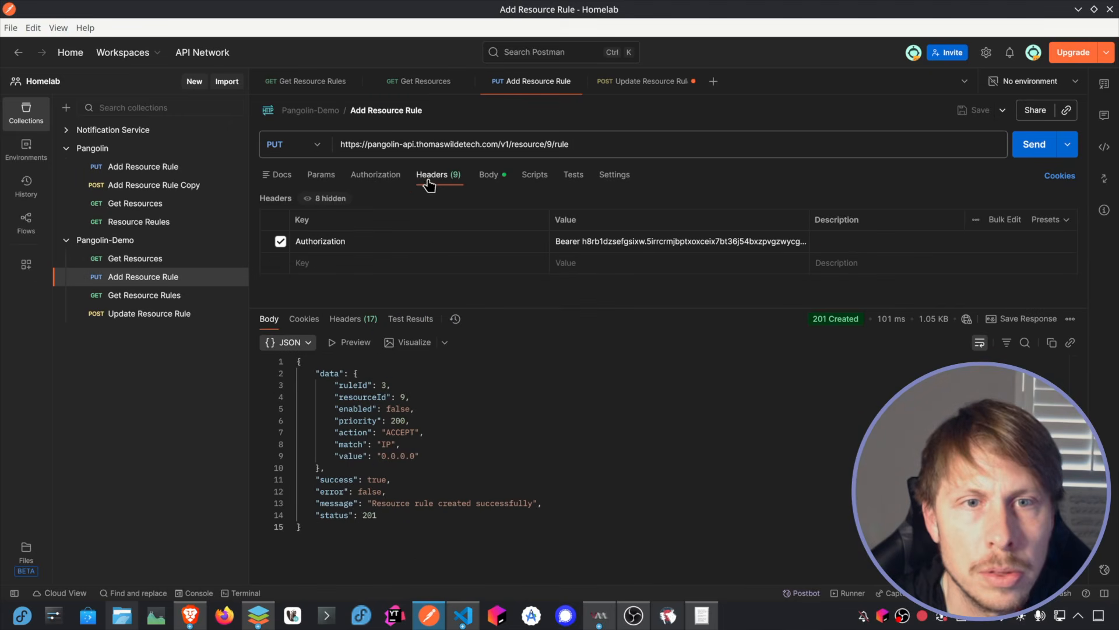
{"action": "left_click", "coordinate": [488, 174]}
{"action": "left_click", "coordinate": [641, 81]}
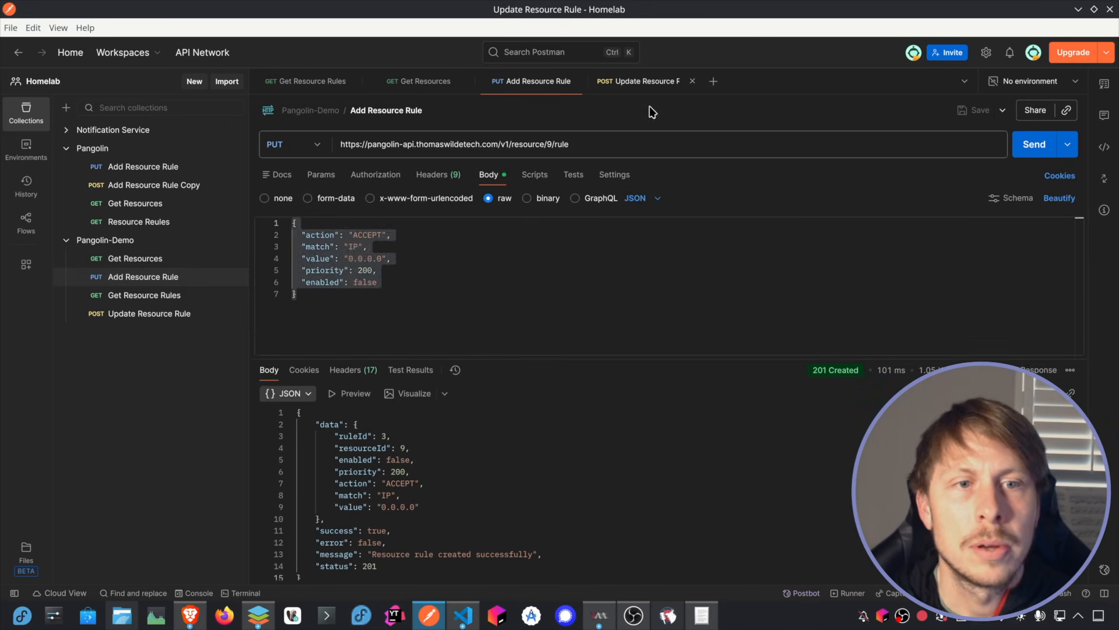
{"action": "type", "text": "{   \"action\": \"ACCEPT\",   \"match\": \"IP\",   \"value\": \"0.0.0.0\",   \"priority\": 200,   \"enabled\": false }"}
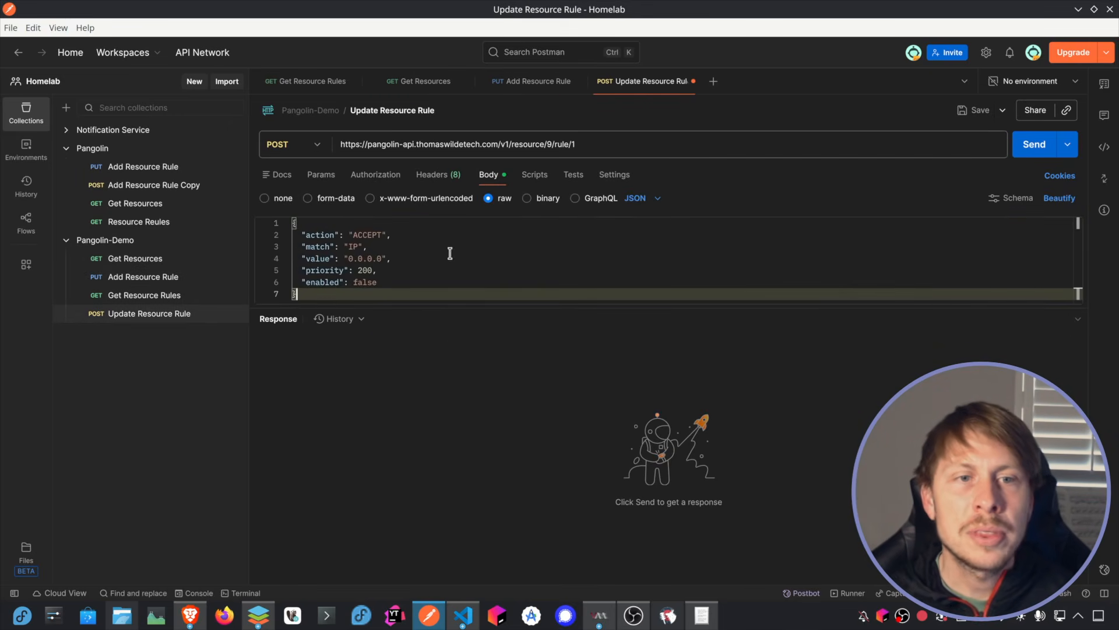
Step: In the JSON body set priority to 100, value to 192.168.0.0 and enabled to true, and save the request
{"action": "left_click", "coordinate": [376, 272]}
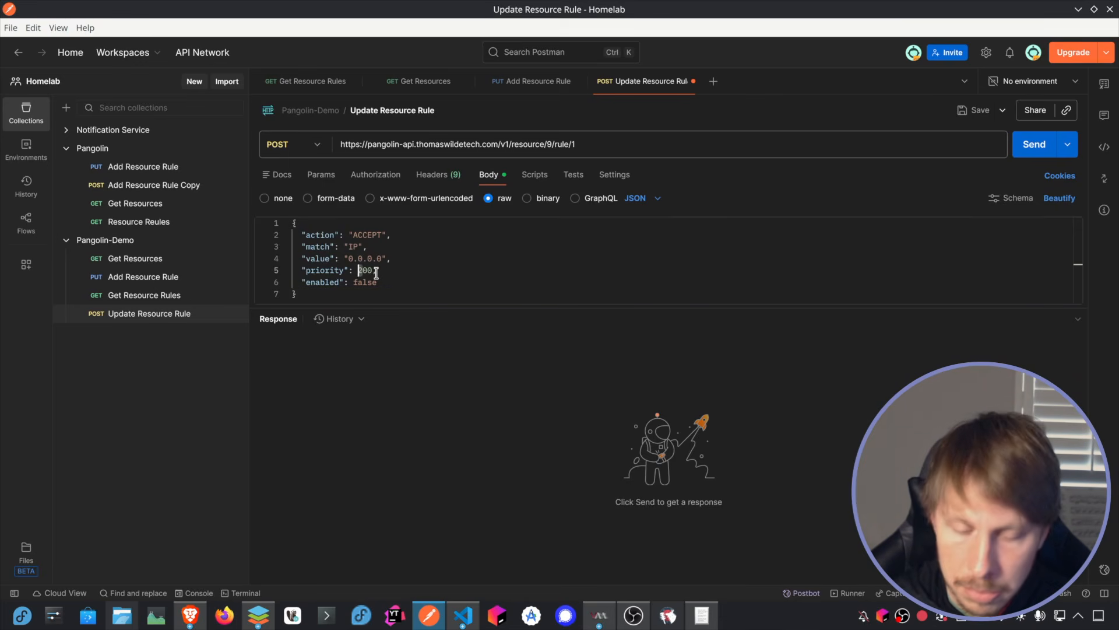
{"action": "type", "text": "1"}
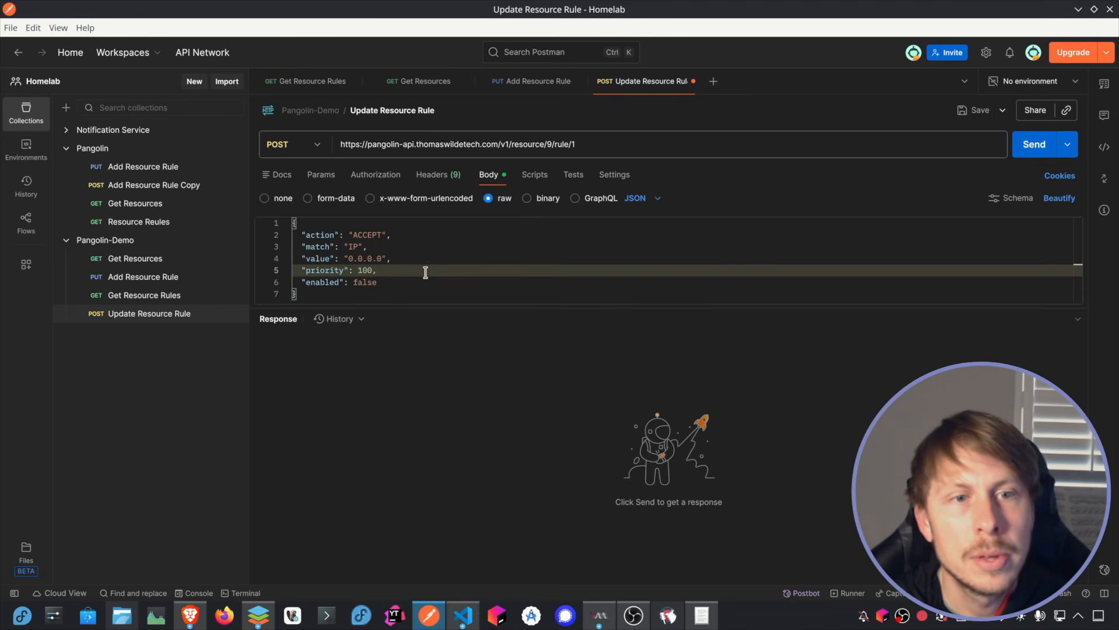
{"action": "key", "text": "alt+Tab"}
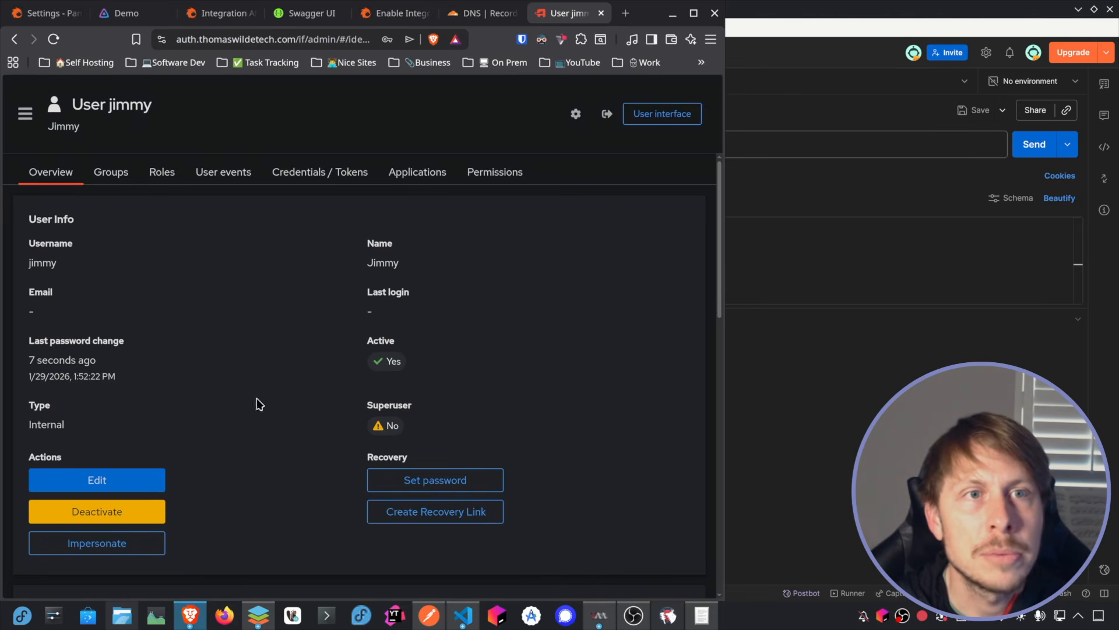
{"action": "left_click", "coordinate": [672, 13]}
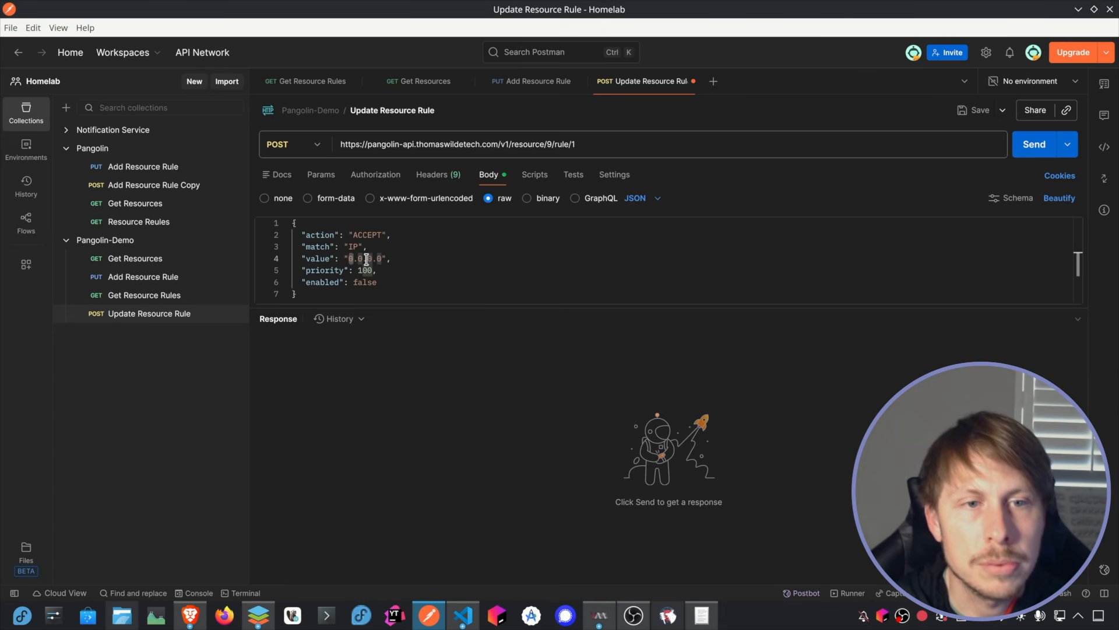
{"action": "type", "text": "192.168"}
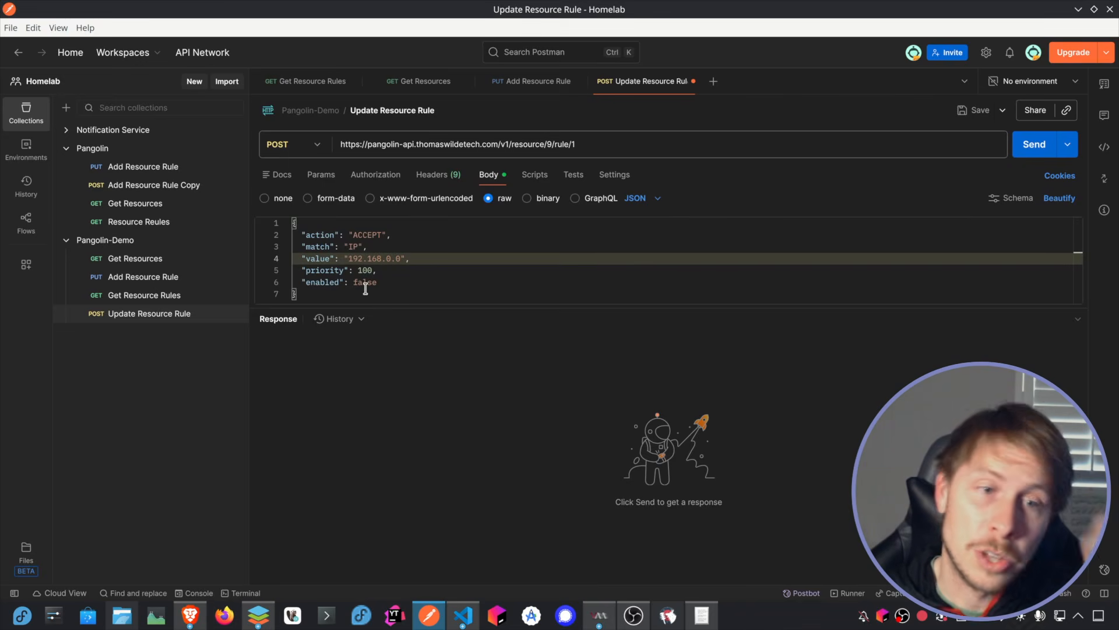
{"action": "double_click", "coordinate": [369, 282]}
{"action": "type", "text": "tr"}
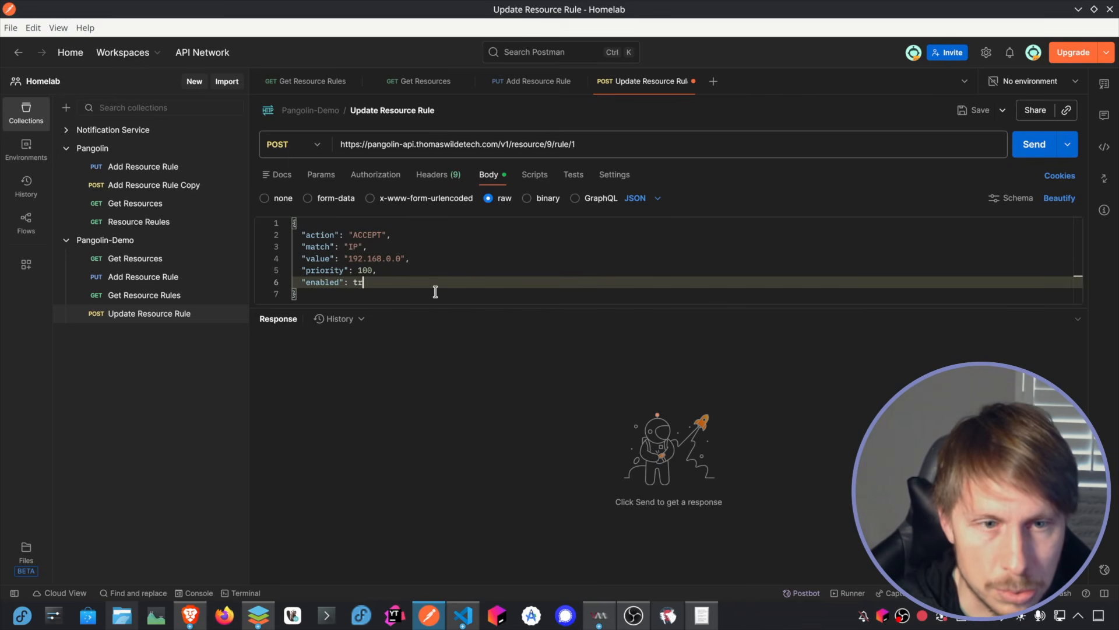
{"action": "type", "text": "ue"}
{"action": "key", "text": "ctrl+s"}
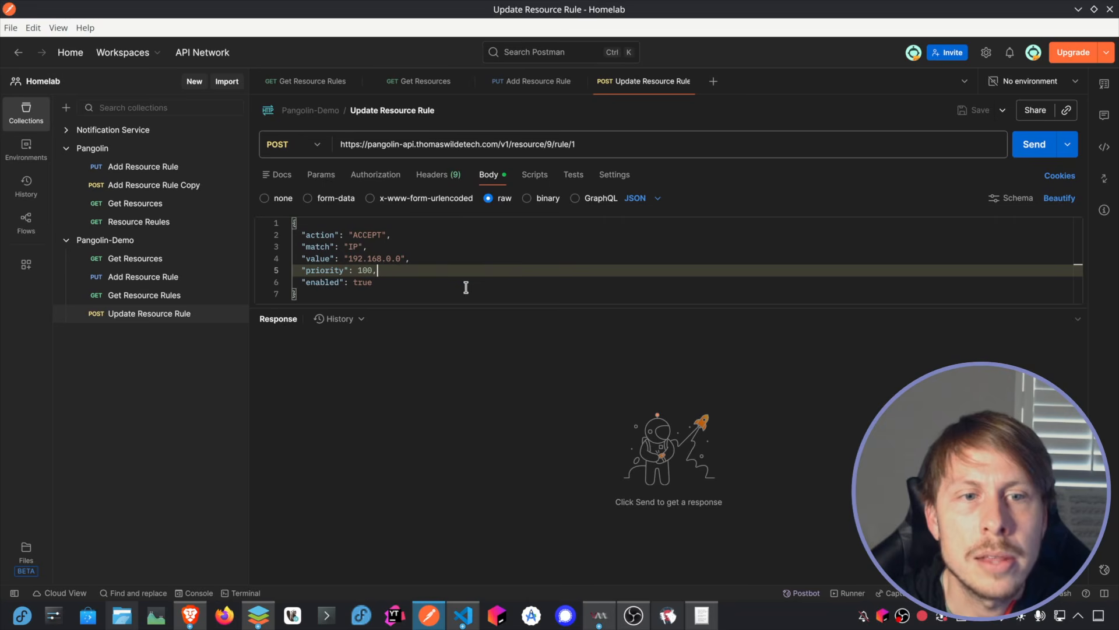
Step: Send the Update Resource Rule request and check the priority 100 rule on Pangolin's reloaded Rules page in the browser
{"action": "left_click", "coordinate": [1033, 144]}
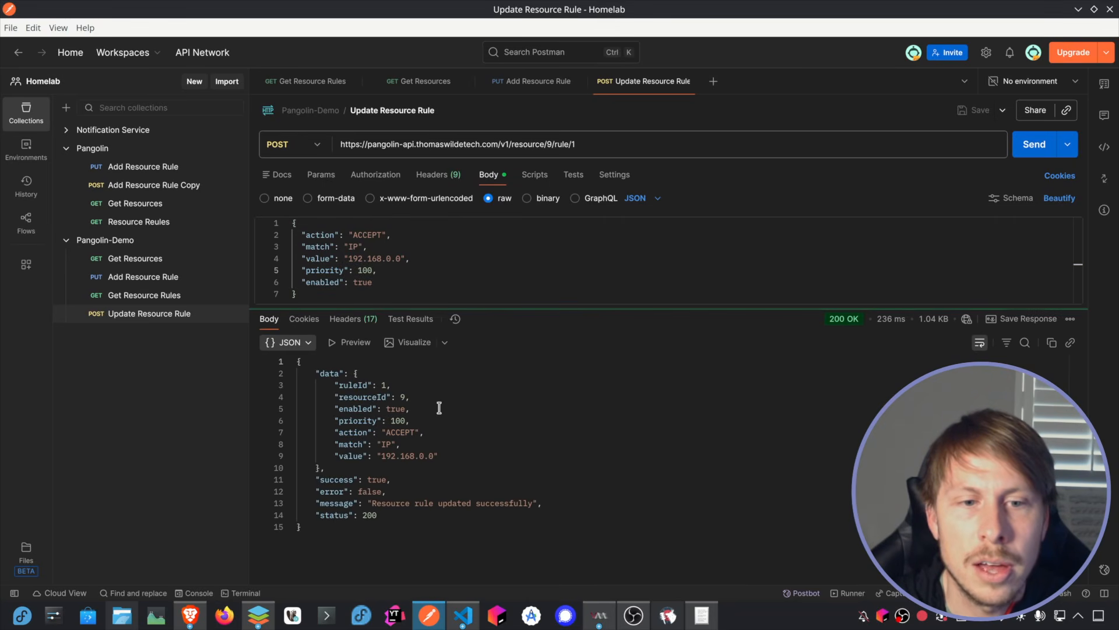
{"action": "left_click_drag", "start_coordinate": [372, 503], "coordinate": [530, 505]}
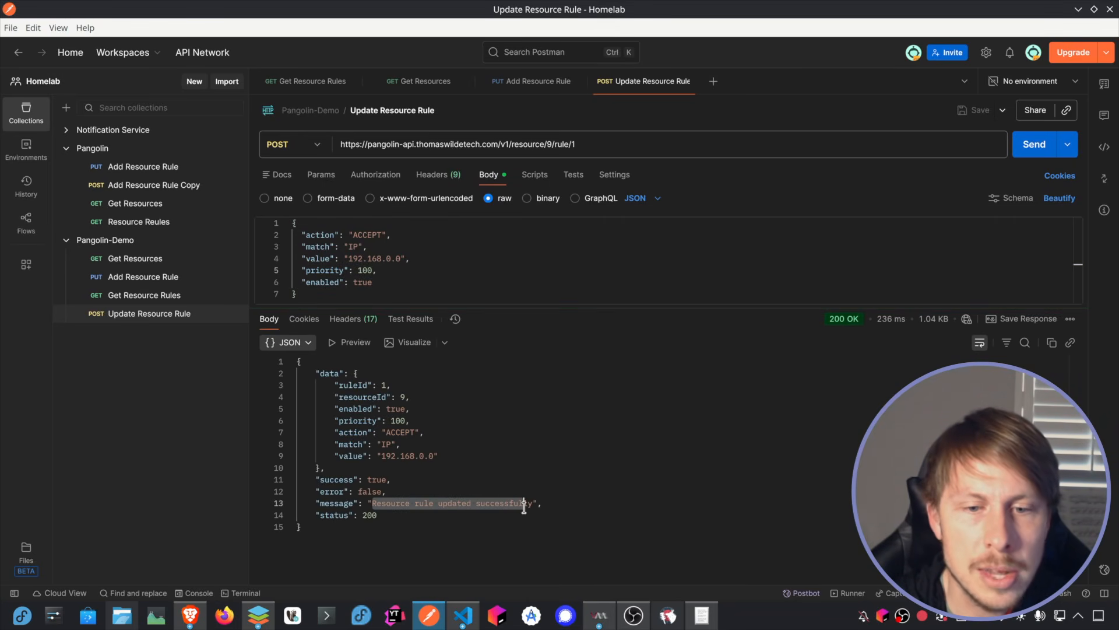
{"action": "left_click", "coordinate": [190, 615]}
{"action": "left_click", "coordinate": [42, 19]}
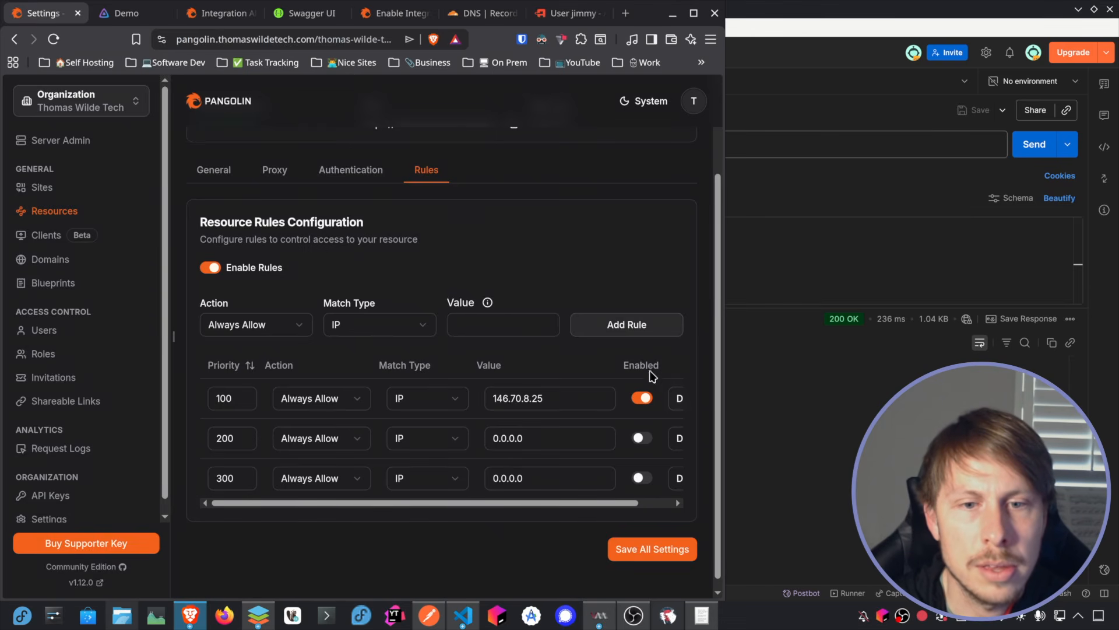
{"action": "left_click", "coordinate": [53, 39]}
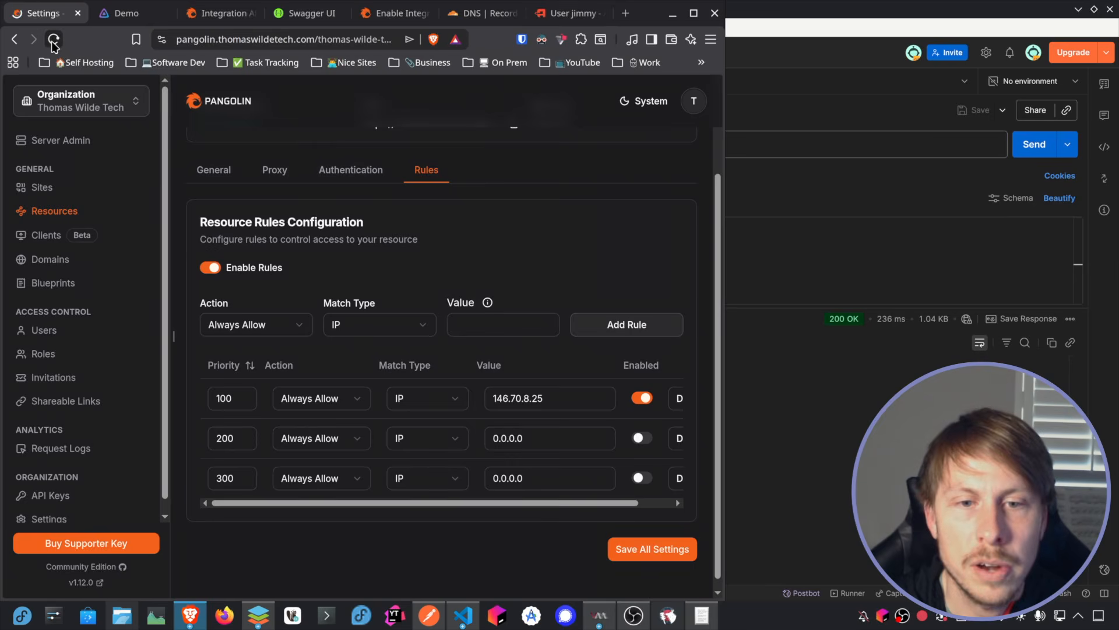
{"action": "left_click_drag", "start_coordinate": [551, 392], "coordinate": [479, 387]}
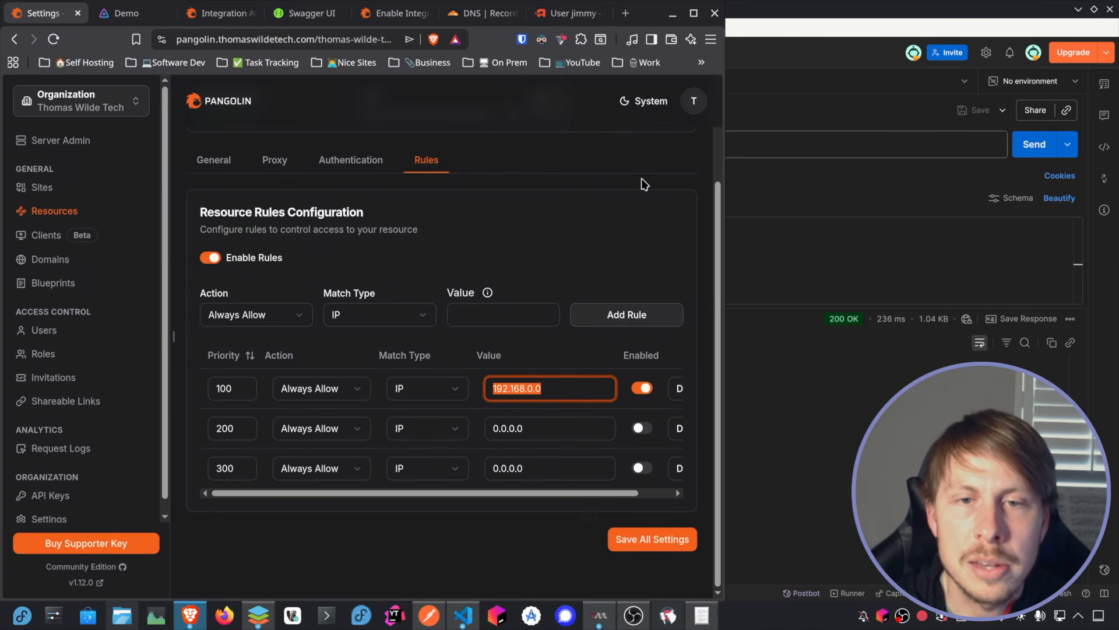
{"action": "left_click", "coordinate": [688, 135]}
{"action": "left_click", "coordinate": [672, 16]}
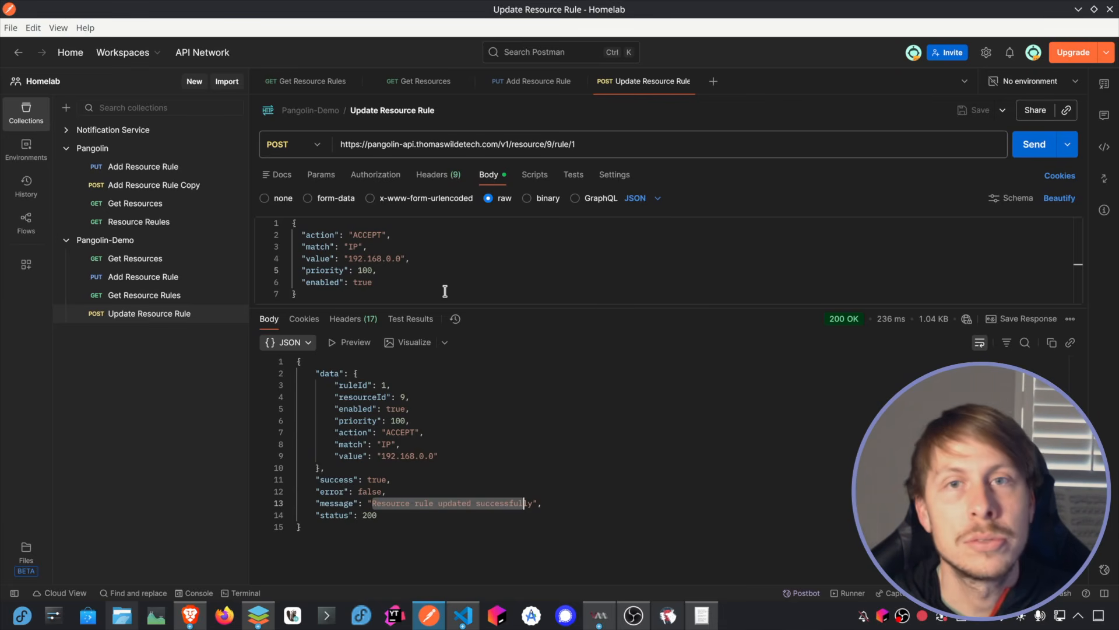
Step: Review the Authorization header and JSON body of the Update Resource Rule request, moving Postman aside to reveal the browser windows
{"action": "left_click", "coordinate": [1078, 9]}
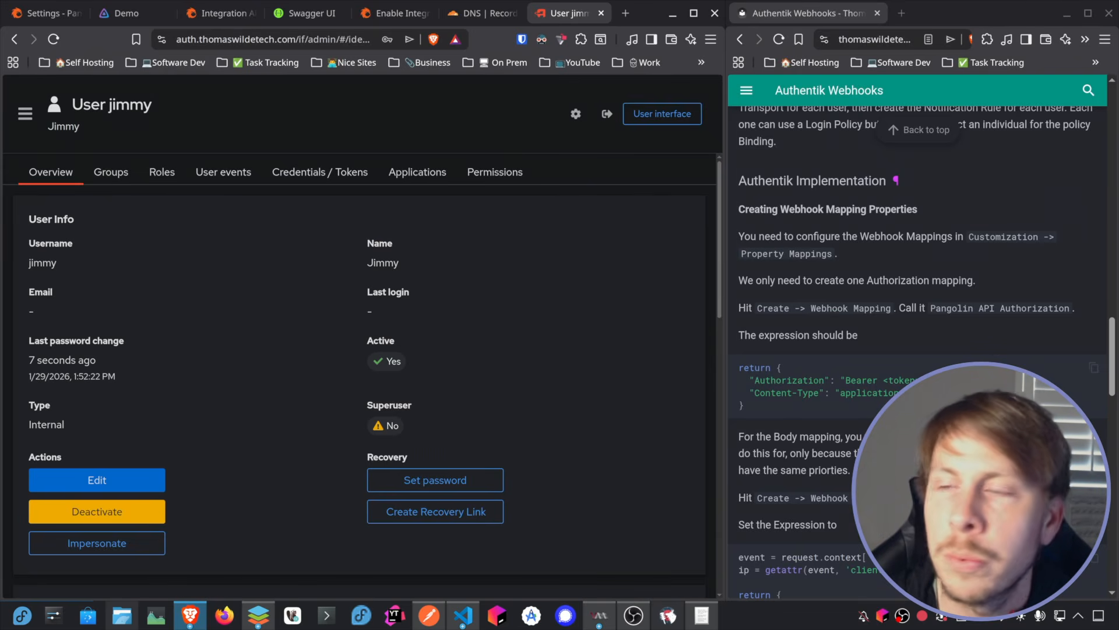
{"action": "left_click_drag", "start_coordinate": [1118, 201], "coordinate": [689, 50]}
{"action": "left_click", "coordinate": [511, 216]}
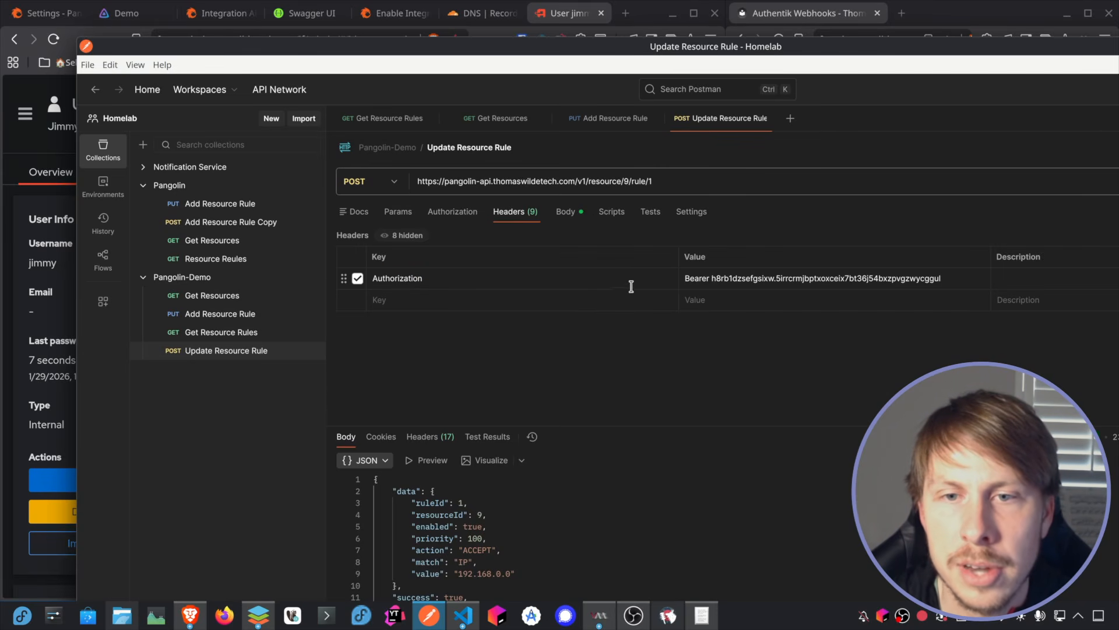
{"action": "left_click", "coordinate": [565, 212]}
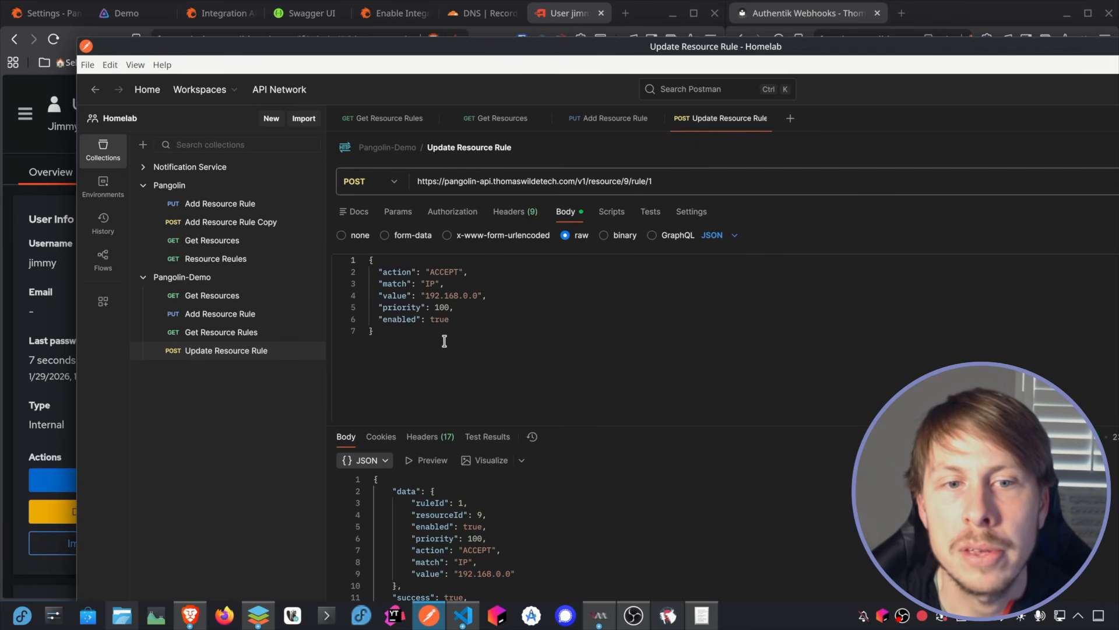
{"action": "left_click_drag", "start_coordinate": [393, 340], "coordinate": [363, 260]}
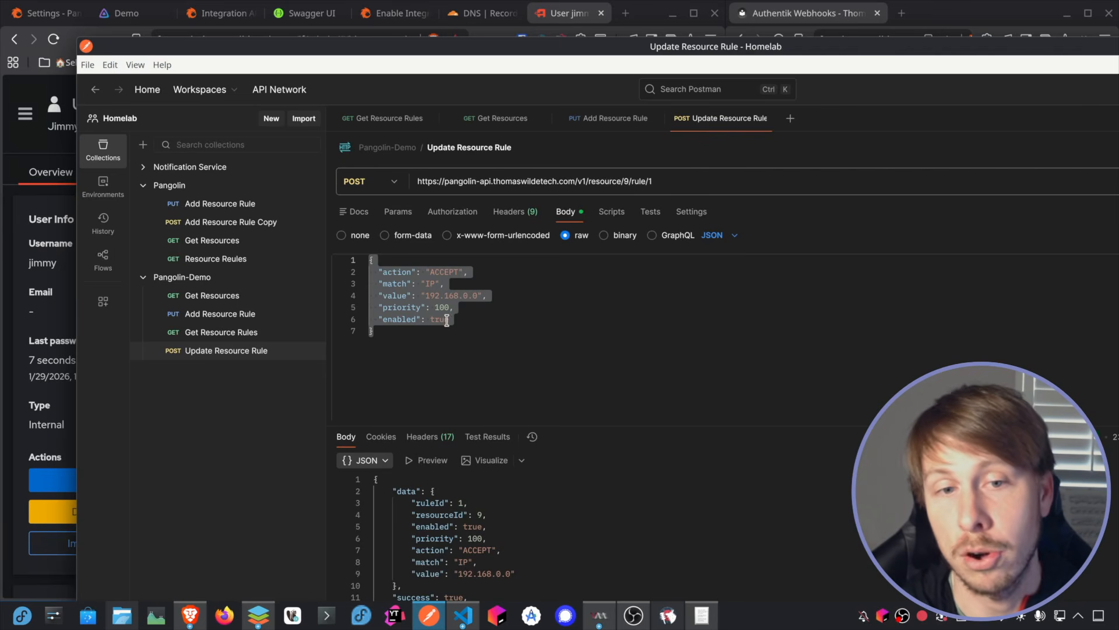
{"action": "left_click_drag", "start_coordinate": [508, 47], "coordinate": [1118, 140]}
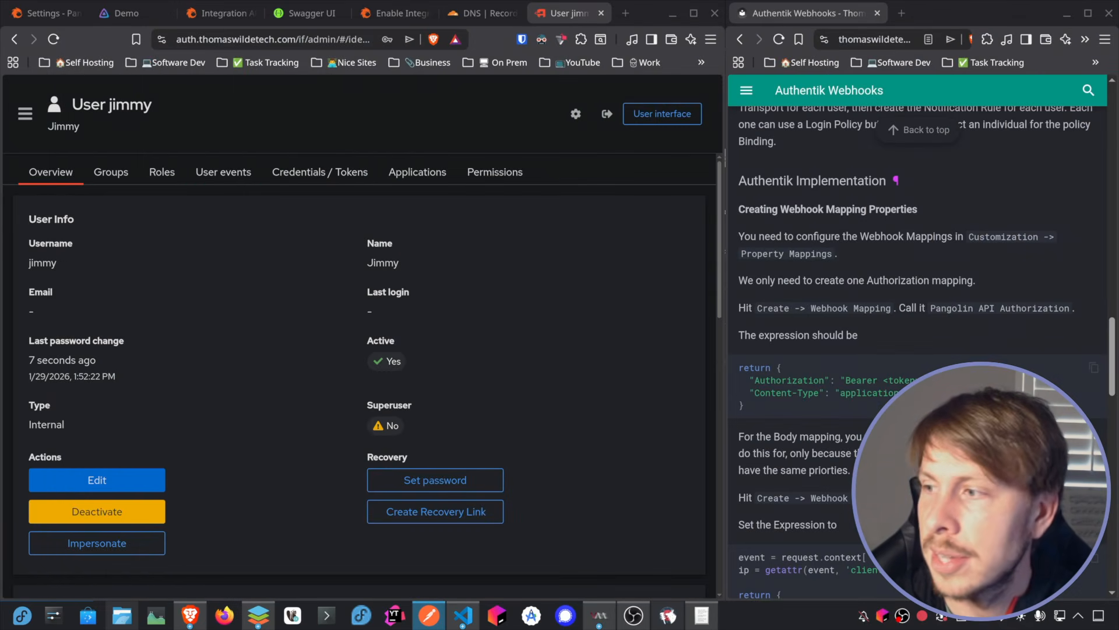
Step: Go to authentik's Property Mappings and start a new property mapping of type Webhook Mapping
{"action": "left_click", "coordinate": [25, 113]}
{"action": "left_click", "coordinate": [69, 365]}
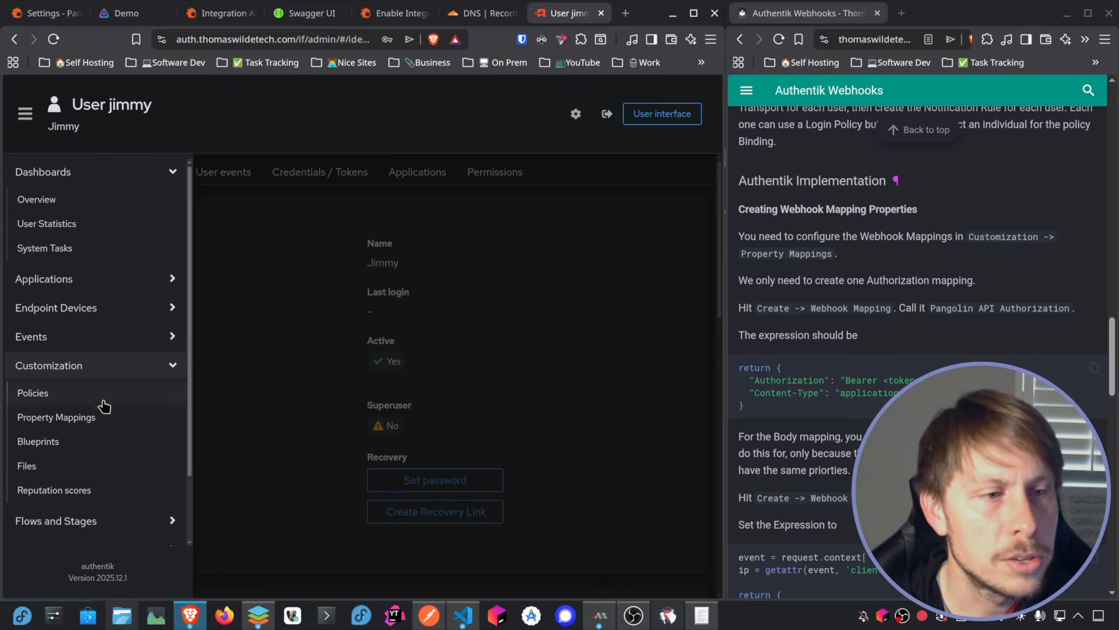
{"action": "left_click", "coordinate": [86, 422]}
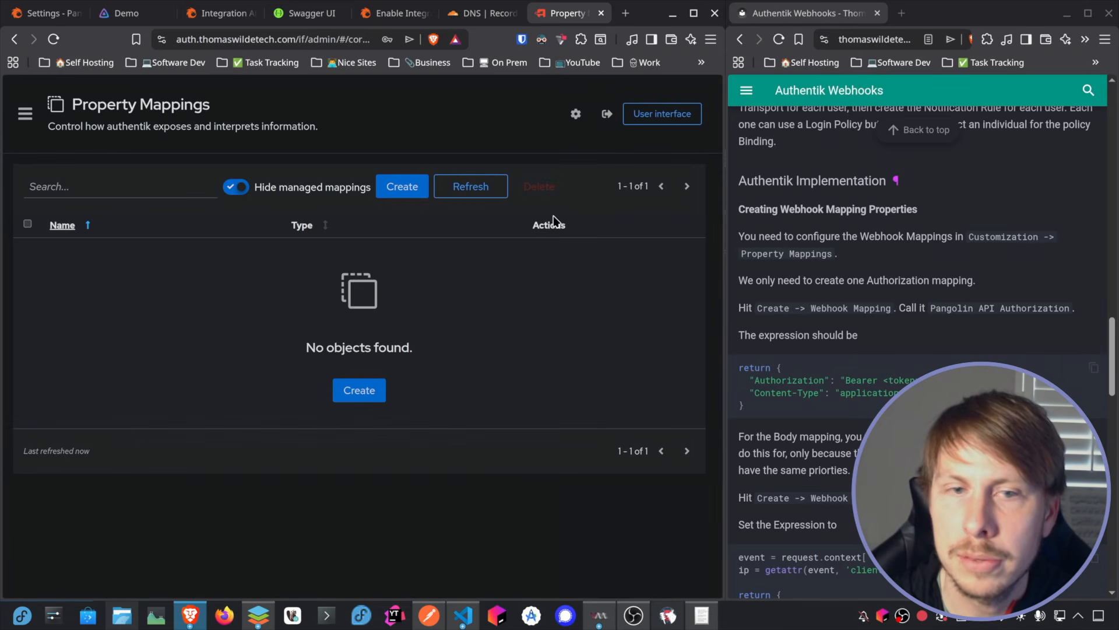
{"action": "left_click", "coordinate": [403, 185]}
{"action": "scroll", "coordinate": [352, 309], "scroll_direction": "down", "scroll_amount": 5}
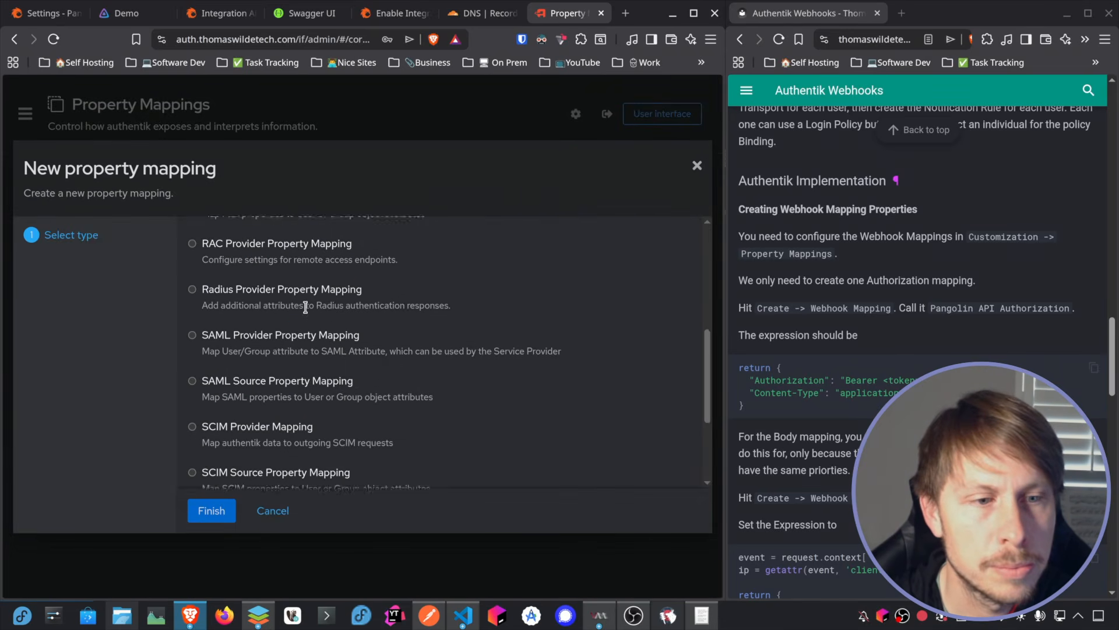
{"action": "left_click_drag", "start_coordinate": [266, 485], "coordinate": [236, 463]}
{"action": "left_click", "coordinate": [192, 455]}
{"action": "left_click", "coordinate": [211, 511]}
Step: Name the new webhook mapping "Pangolin API Authorization Header"
{"action": "left_click", "coordinate": [351, 242]}
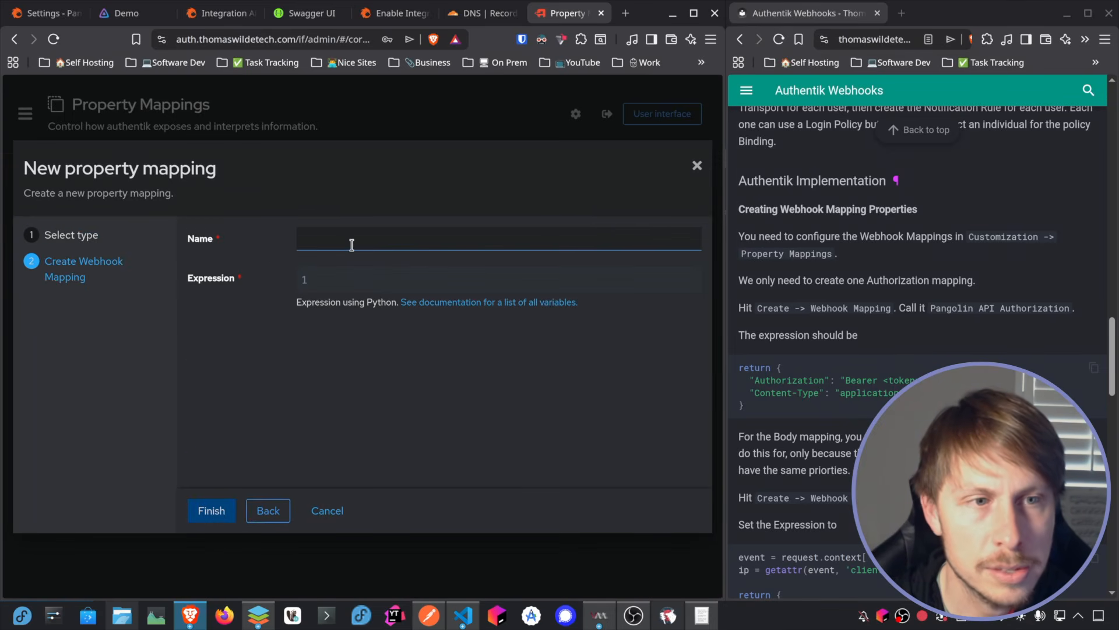
{"action": "type", "text": "Pangolin"}
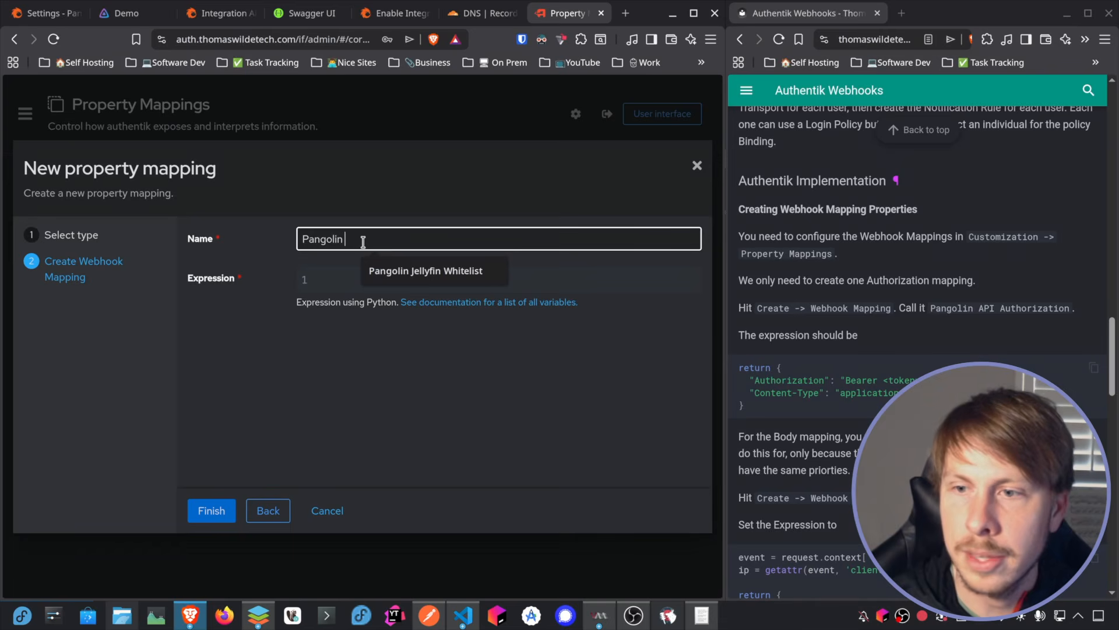
{"action": "type", "text": " API Authorization Header"}
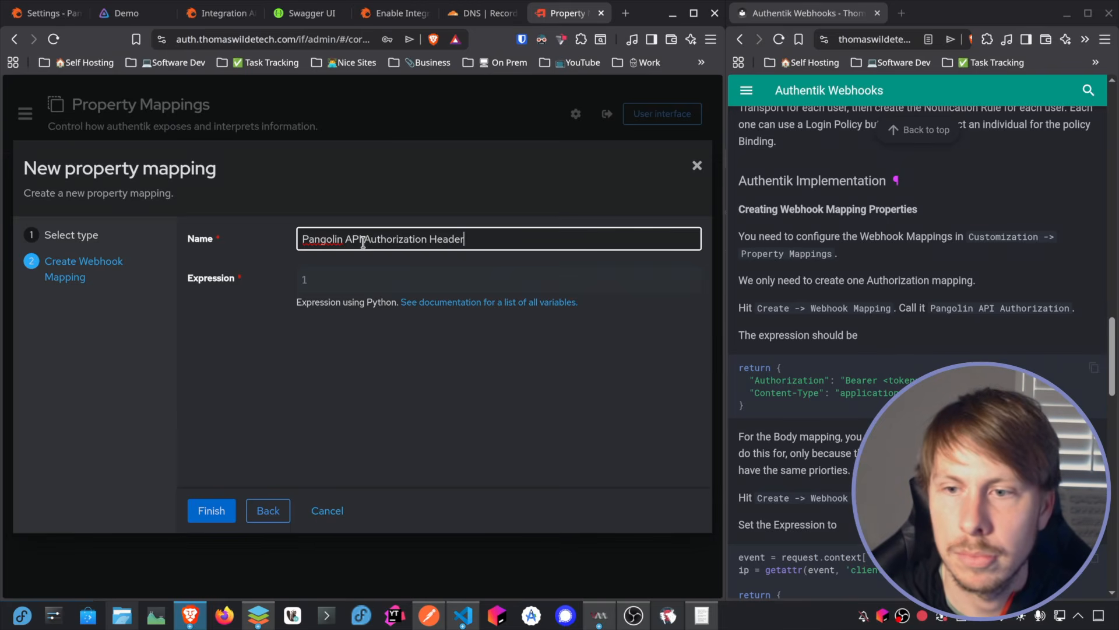
Step: Copy the Authorization and Content-Type header code from the webhook guide into the mapping's Expression
{"action": "left_click", "coordinate": [1093, 368]}
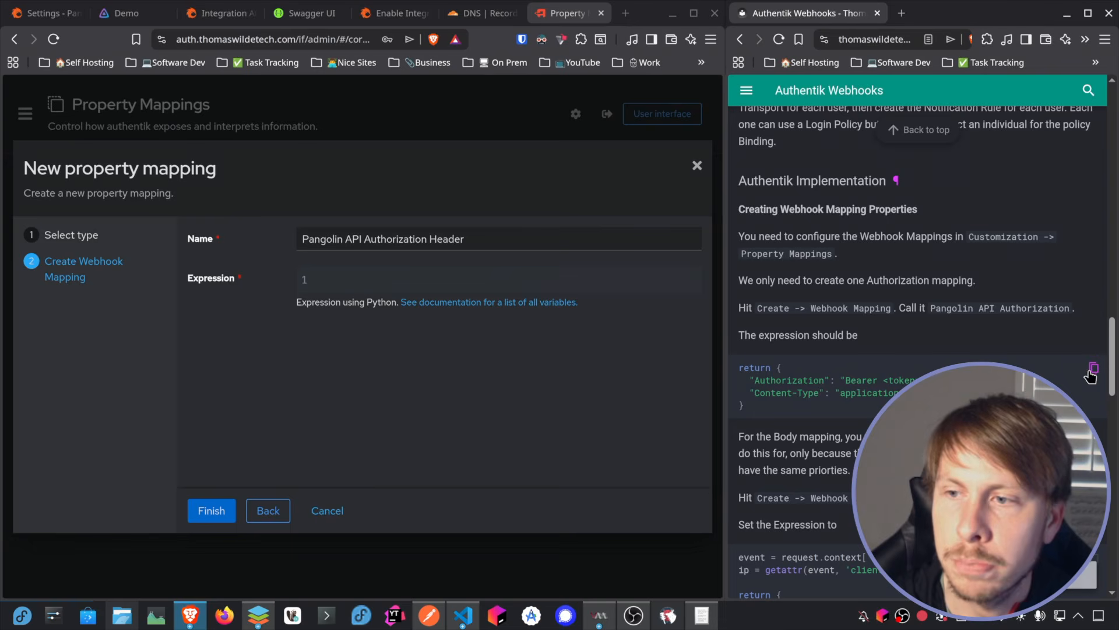
{"action": "left_click", "coordinate": [349, 286]}
{"action": "key", "text": "ctrl+v"}
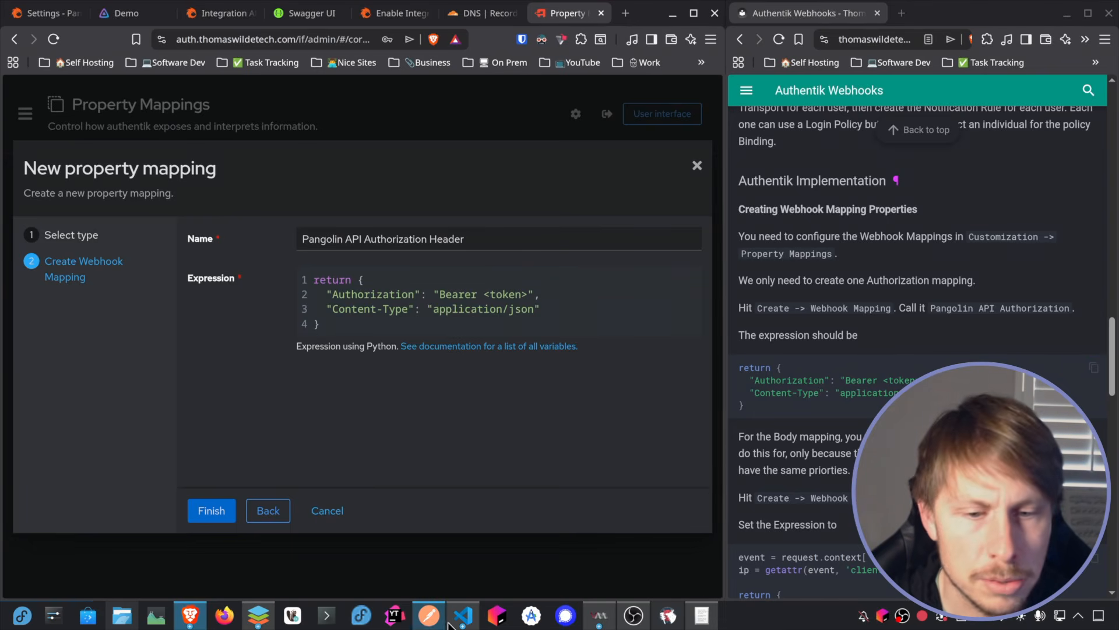
Step: Switch to the API key notes in KWrite and start a new line under the Authentik heading
{"action": "left_click", "coordinate": [712, 622]}
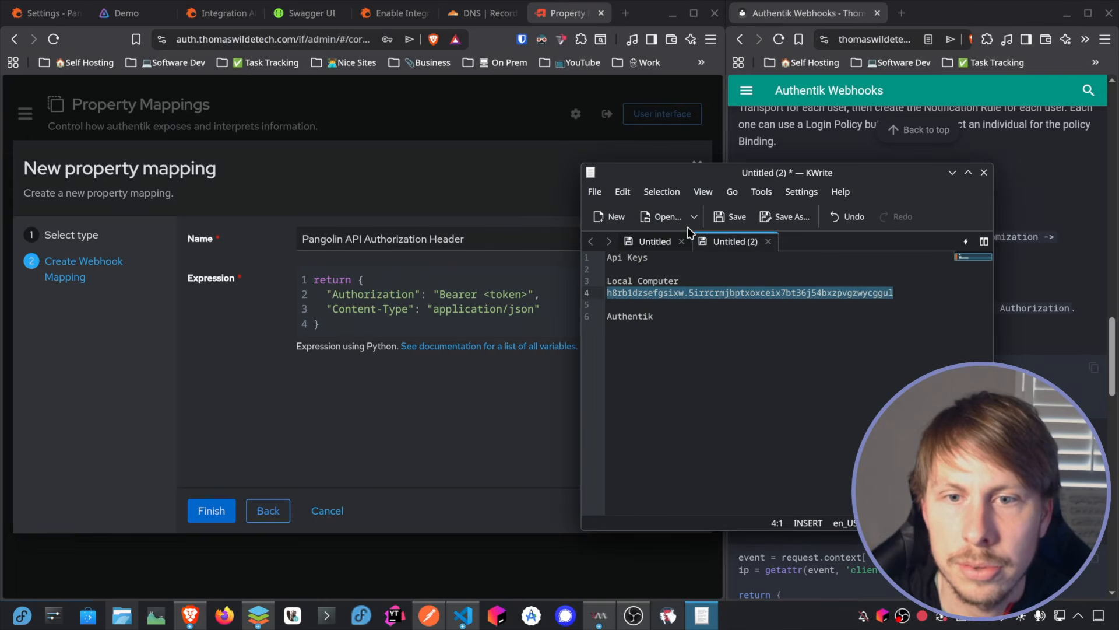
{"action": "left_click", "coordinate": [659, 317]}
{"action": "key", "text": "Return"}
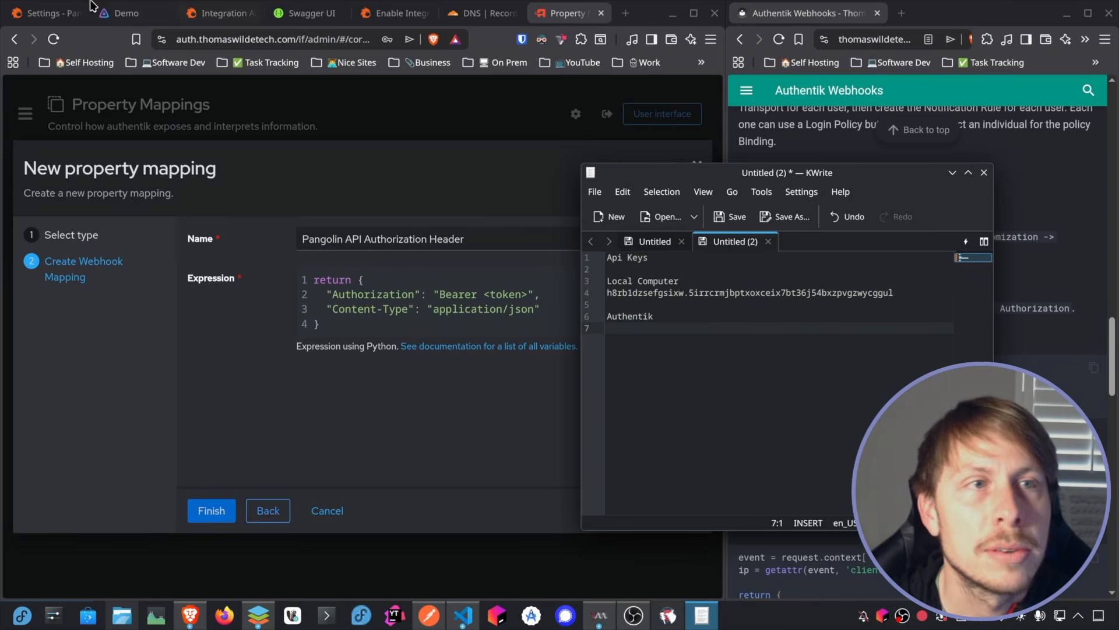
Step: Start a new API key in Pangolin named "Authentik Resource Rule Update" with the Update Resource Rule permission
{"action": "left_click", "coordinate": [38, 20]}
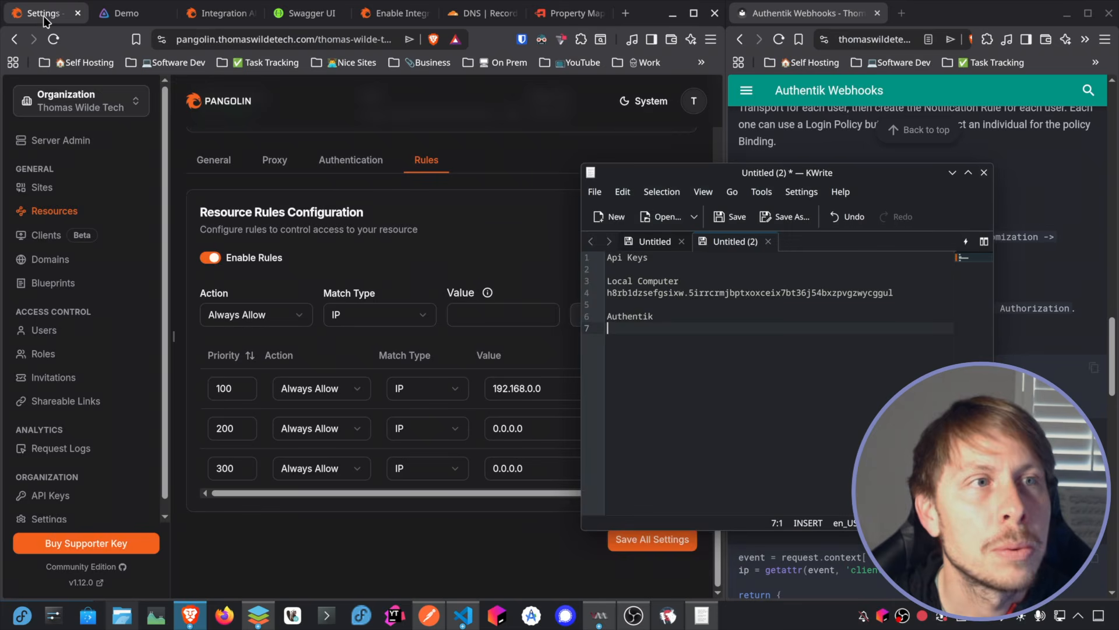
{"action": "left_click", "coordinate": [56, 496]}
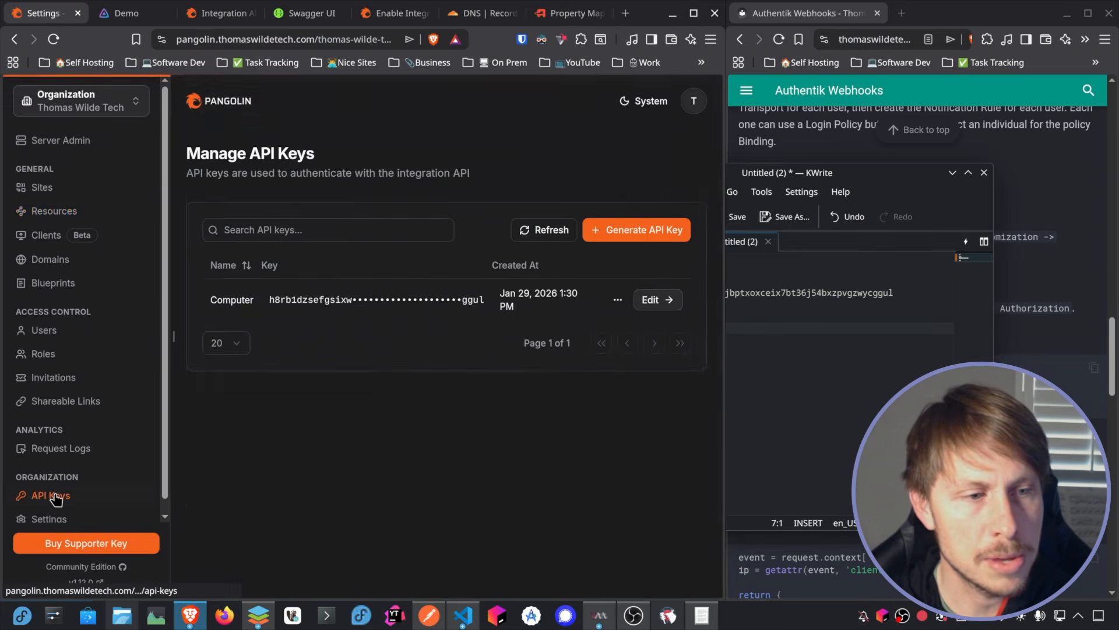
{"action": "left_click", "coordinate": [642, 236]}
{"action": "scroll", "coordinate": [595, 274], "scroll_direction": "down", "scroll_amount": 10}
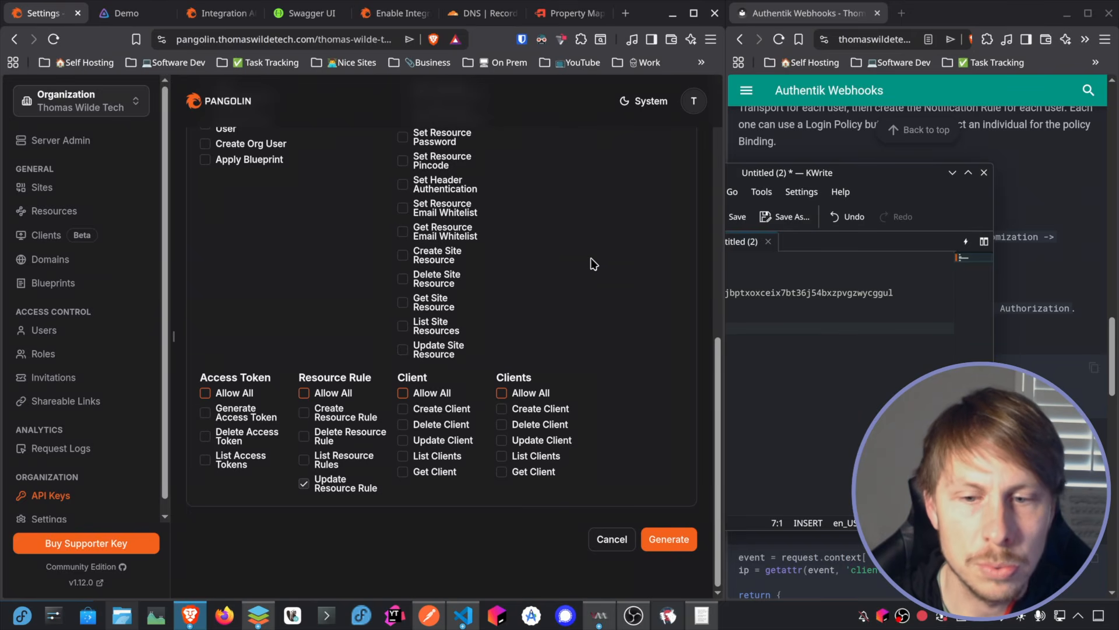
{"action": "scroll", "coordinate": [593, 264], "scroll_direction": "up", "scroll_amount": 10}
{"action": "left_click", "coordinate": [255, 279]}
{"action": "type", "text": "Authentik Resource Rule Update"}
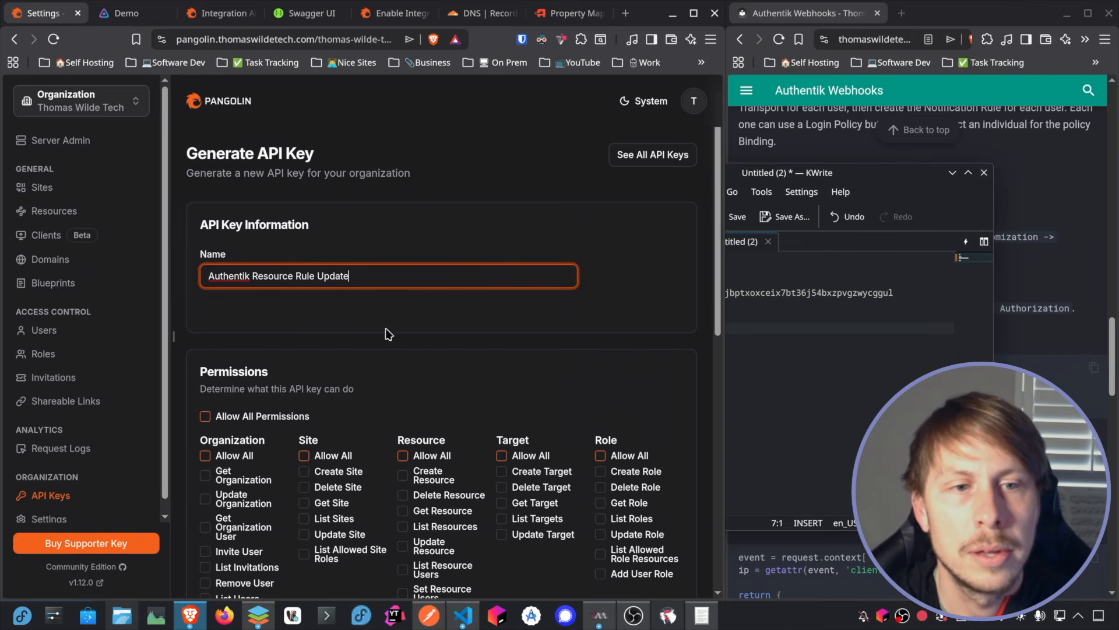
Step: Generate the API key and paste it under the Authentik heading in the KWrite notes
{"action": "key", "text": "Return"}
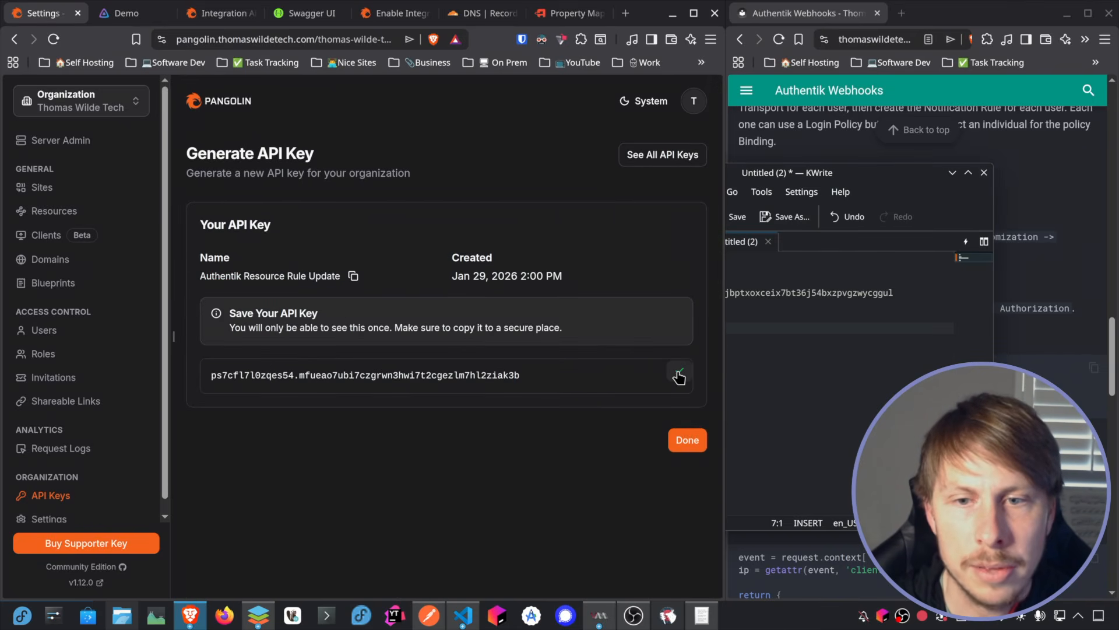
{"action": "key", "text": "alt+Tab"}
{"action": "key", "text": "ctrl+v"}
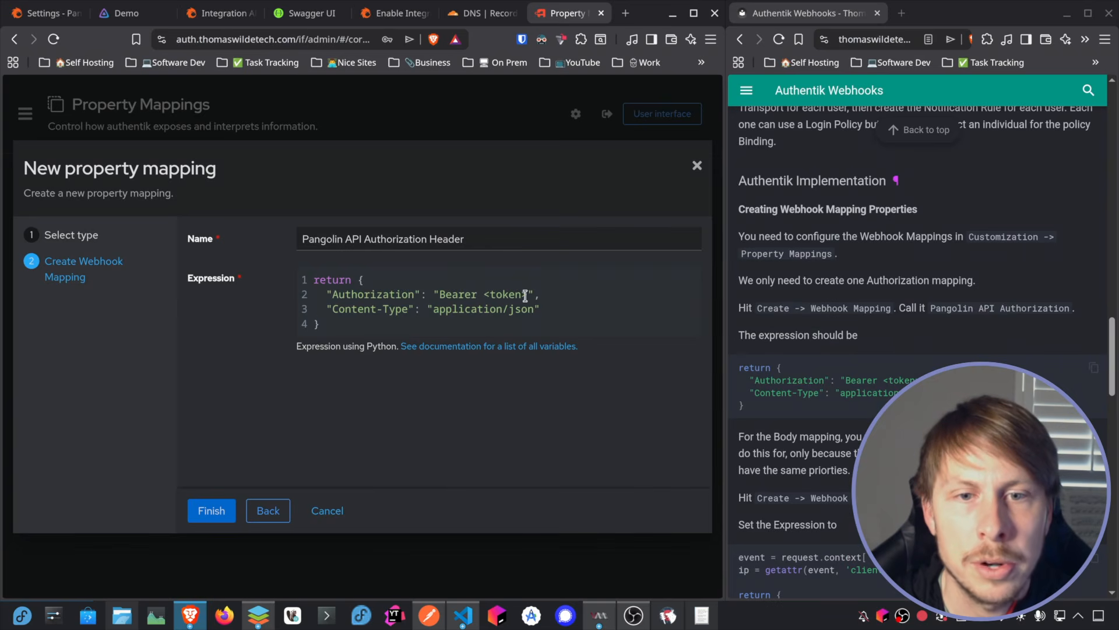
Step: Replace the <token> placeholder in authentik's header expression with the new API key and finish the mapping
{"action": "left_click_drag", "start_coordinate": [527, 295], "coordinate": [484, 295]}
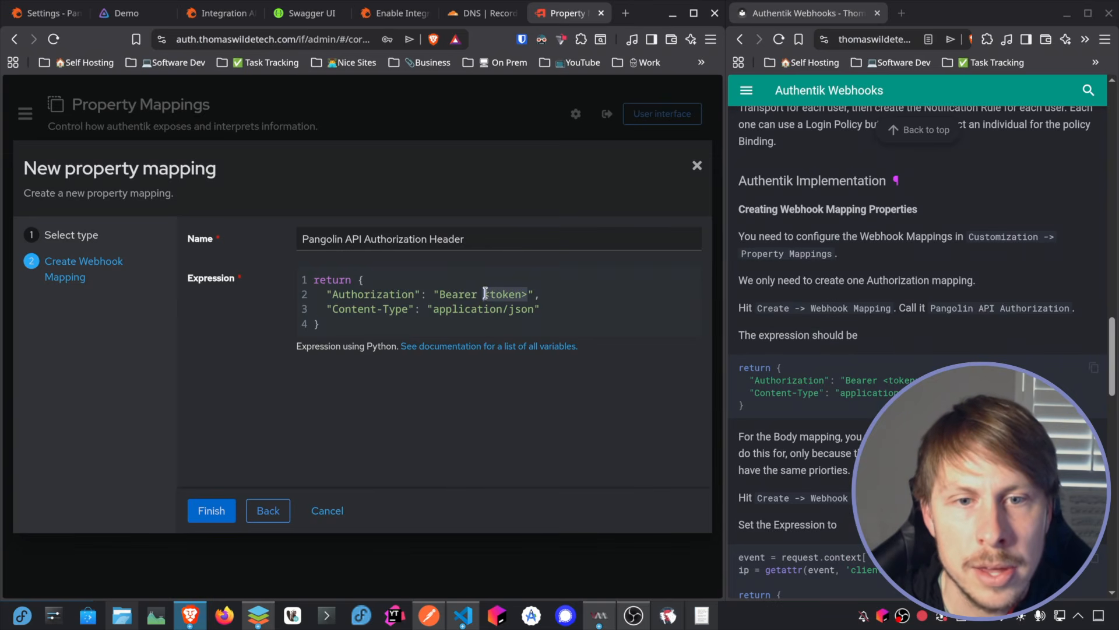
{"action": "key", "text": "ctrl+v"}
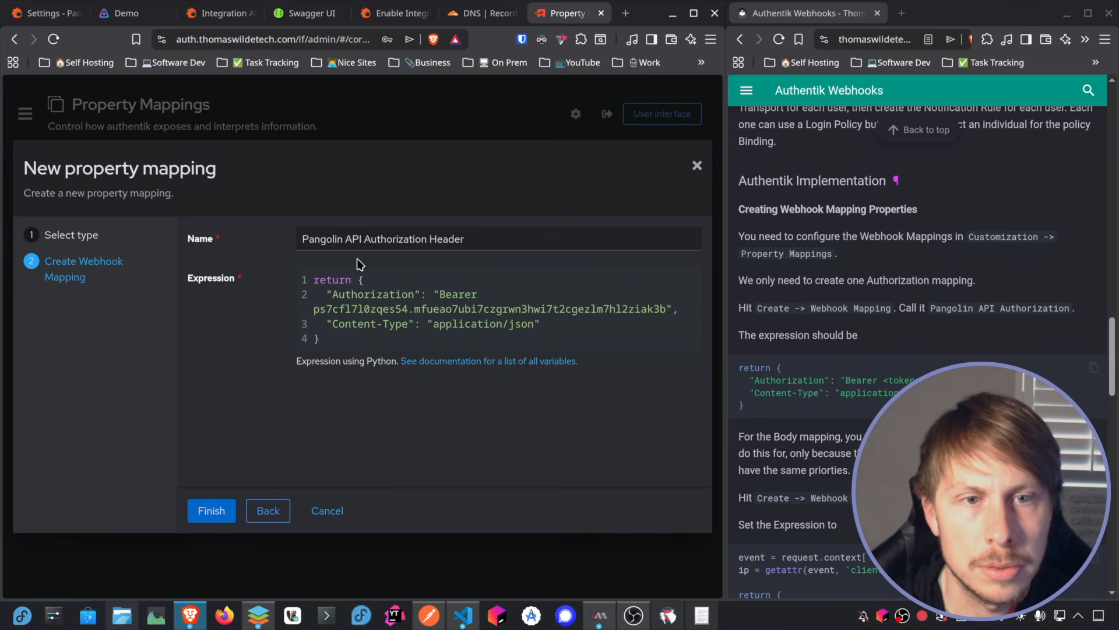
{"action": "left_click", "coordinate": [211, 511]}
Step: Find the Body mapping instructions in the guide and start another property mapping of type Webhook Mapping
{"action": "scroll", "coordinate": [920, 257], "scroll_direction": "down", "scroll_amount": 3}
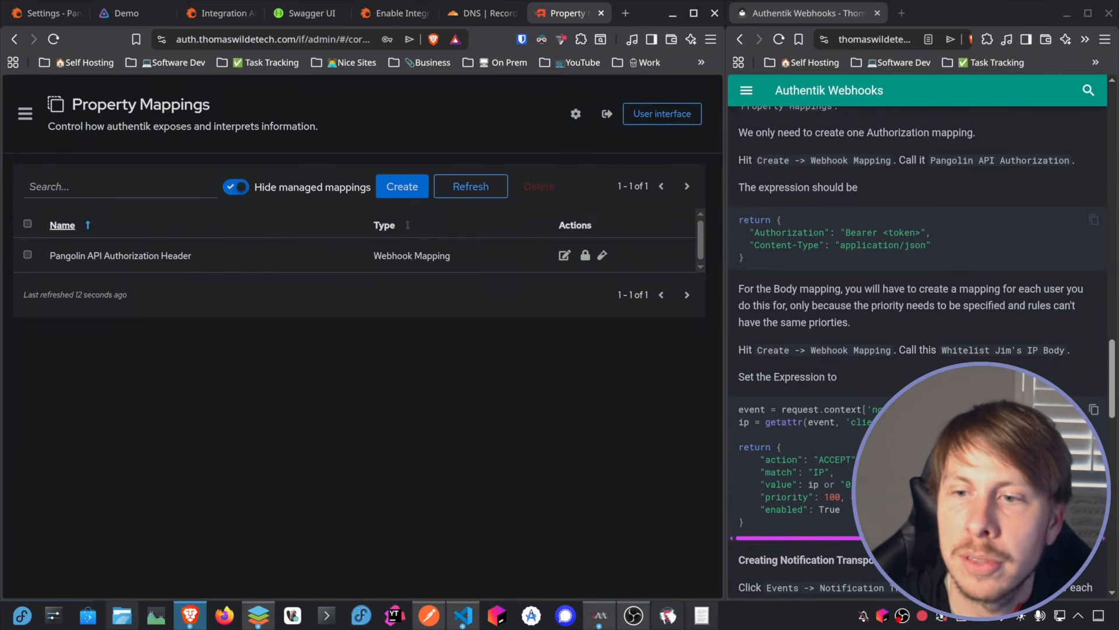
{"action": "scroll", "coordinate": [850, 373], "scroll_direction": "down", "scroll_amount": 1}
{"action": "scroll", "coordinate": [866, 399], "scroll_direction": "up", "scroll_amount": 1}
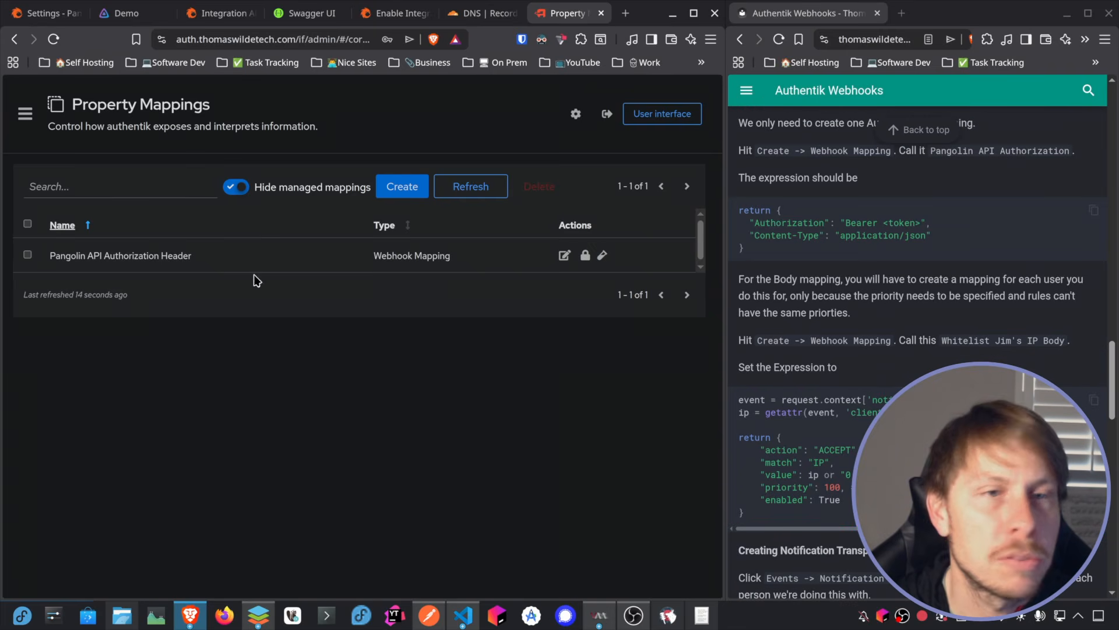
{"action": "left_click", "coordinate": [413, 196]}
{"action": "left_click", "coordinate": [232, 461]}
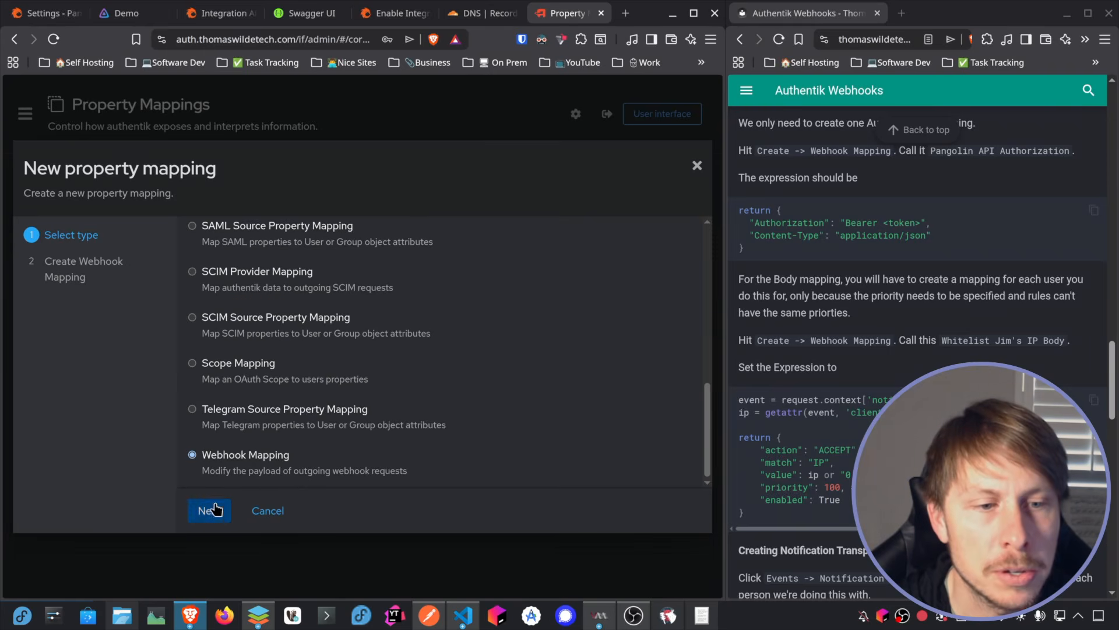
{"action": "left_click", "coordinate": [214, 510]}
Step: Name the mapping "Whitelist … IP Body", with the first spreadsheet user's name after "Whitelist"
{"action": "left_click", "coordinate": [383, 238]}
{"action": "type", "text": "White"}
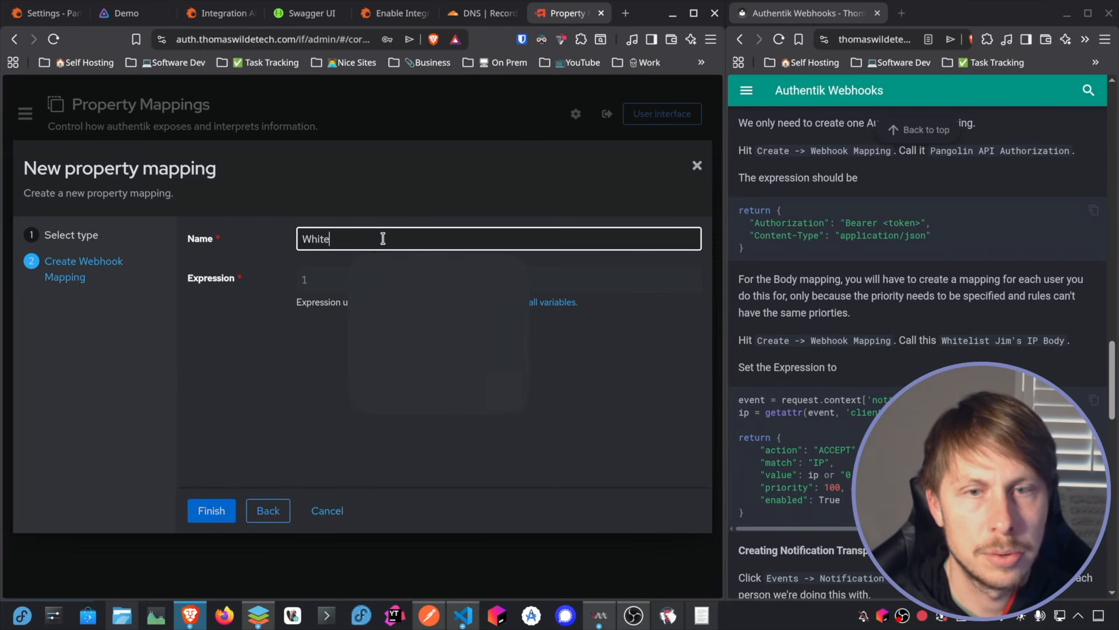
{"action": "type", "text": "list Tim"}
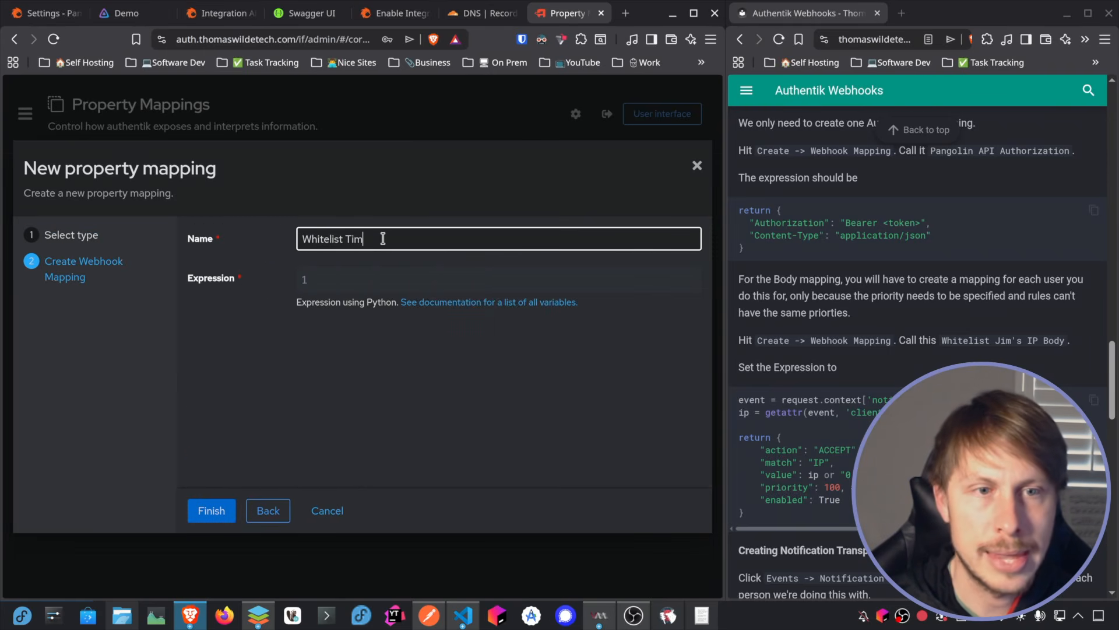
{"action": "type", "text": " IP Jellyfin Body"}
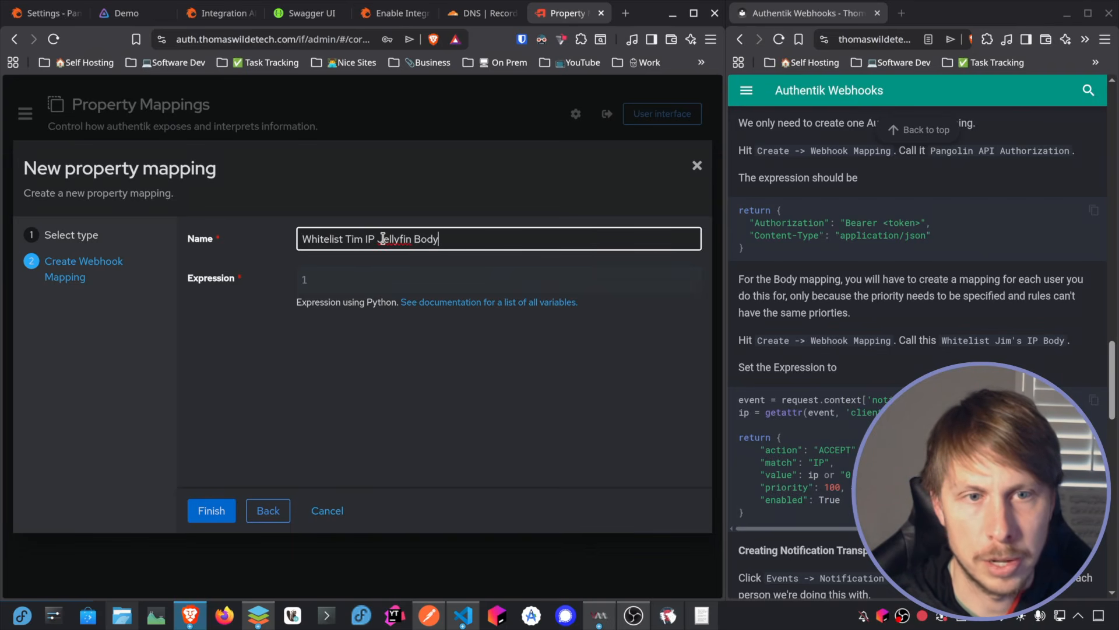
{"action": "double_click", "coordinate": [382, 238]}
{"action": "key", "text": "BackSpace"}
{"action": "key", "text": "BackSpace"}
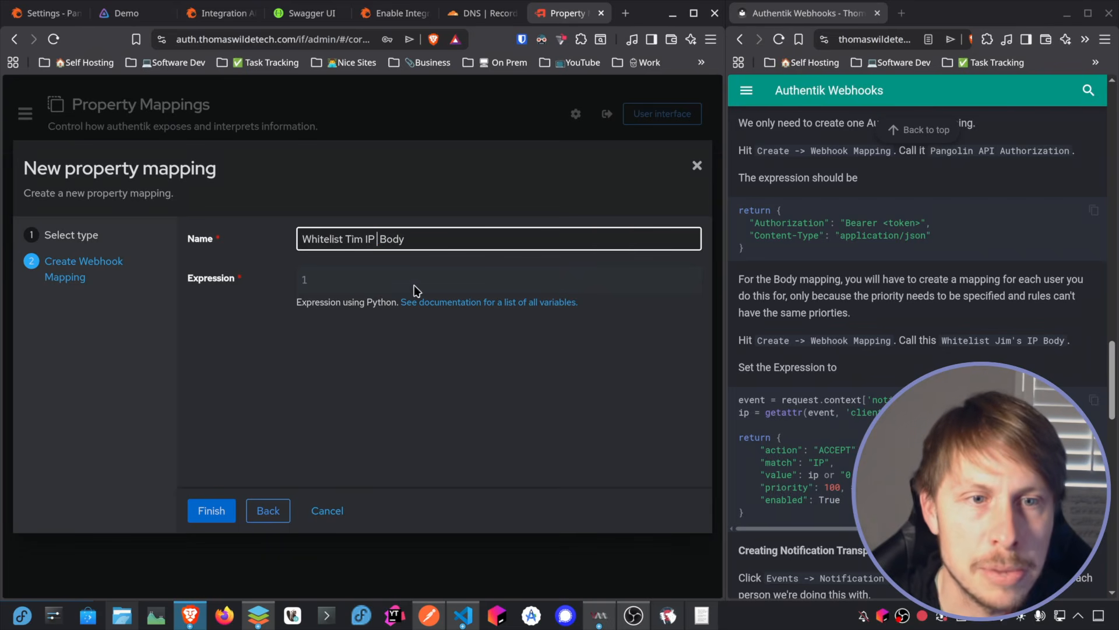
Step: Copy the body code that reads client_ip from the guide into the mapping's Expression
{"action": "left_click", "coordinate": [1094, 402]}
{"action": "left_click", "coordinate": [336, 287]}
{"action": "key", "text": "ctrl+v"}
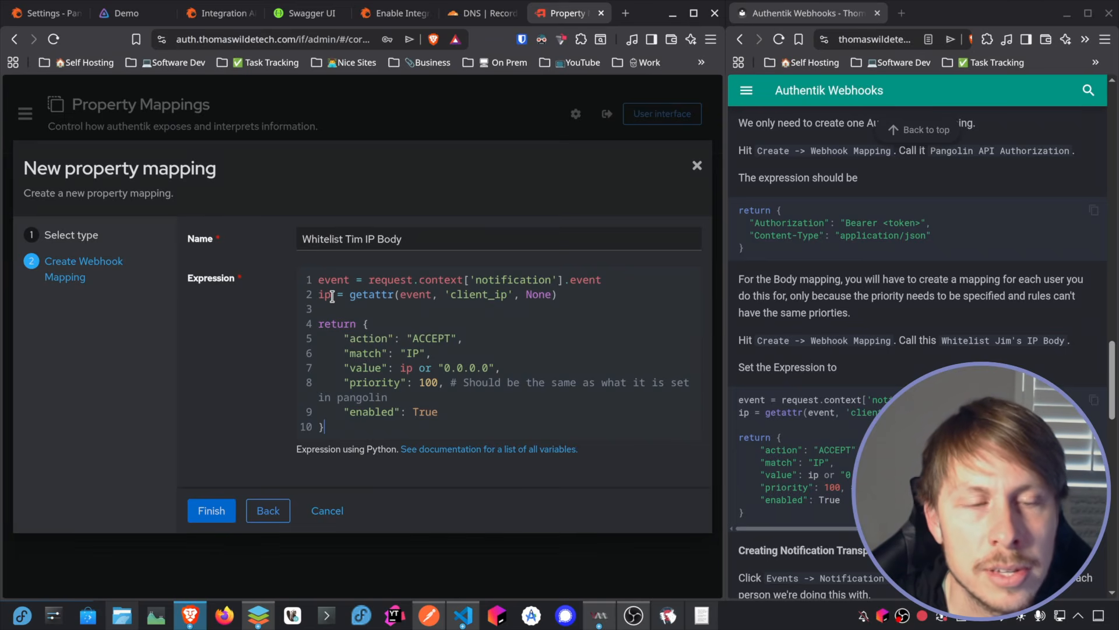
Step: Check the body expression's priority against the rule spreadsheet and finish the first user's mapping
{"action": "left_click_drag", "start_coordinate": [332, 297], "coordinate": [320, 296]}
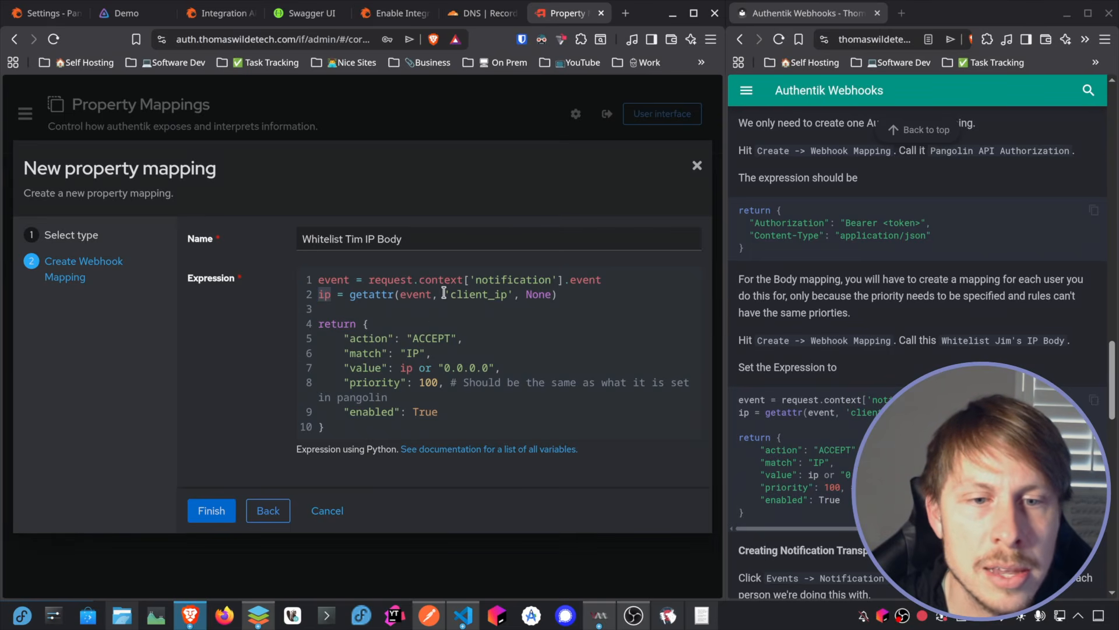
{"action": "key", "text": "alt+Tab"}
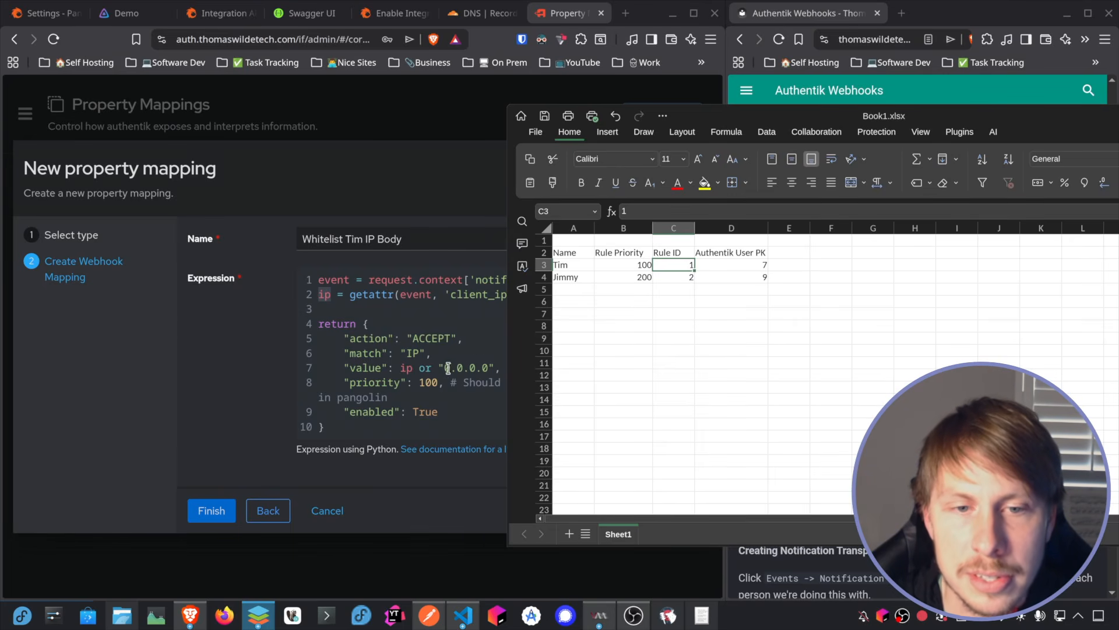
{"action": "left_click_drag", "start_coordinate": [1024, 121], "coordinate": [0, 134]}
{"action": "left_click_drag", "start_coordinate": [445, 412], "coordinate": [417, 410]}
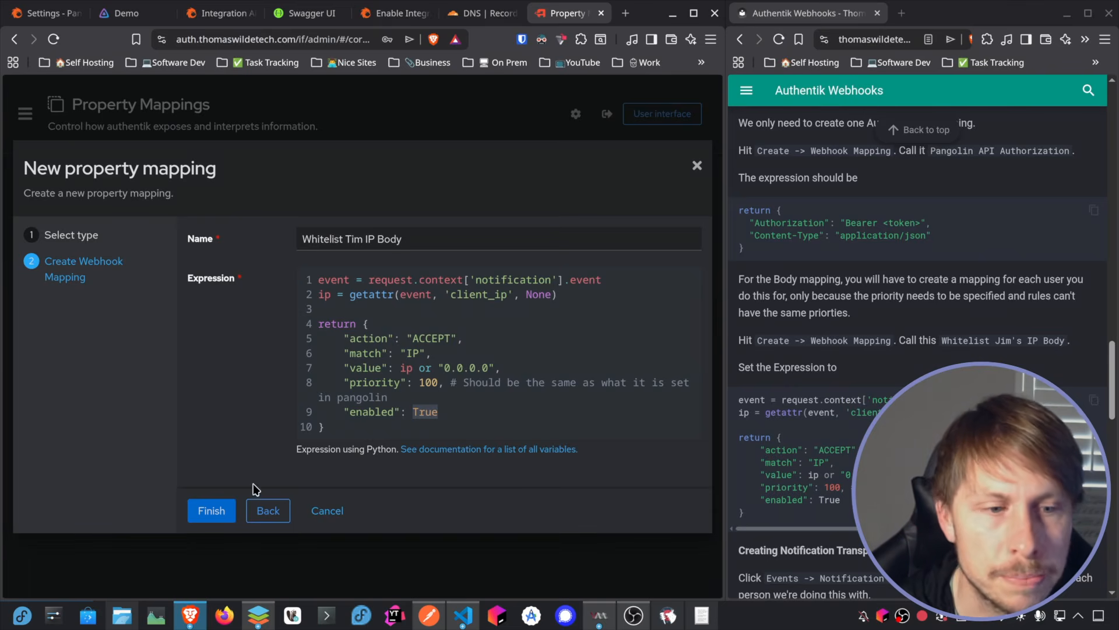
{"action": "left_click", "coordinate": [211, 511]}
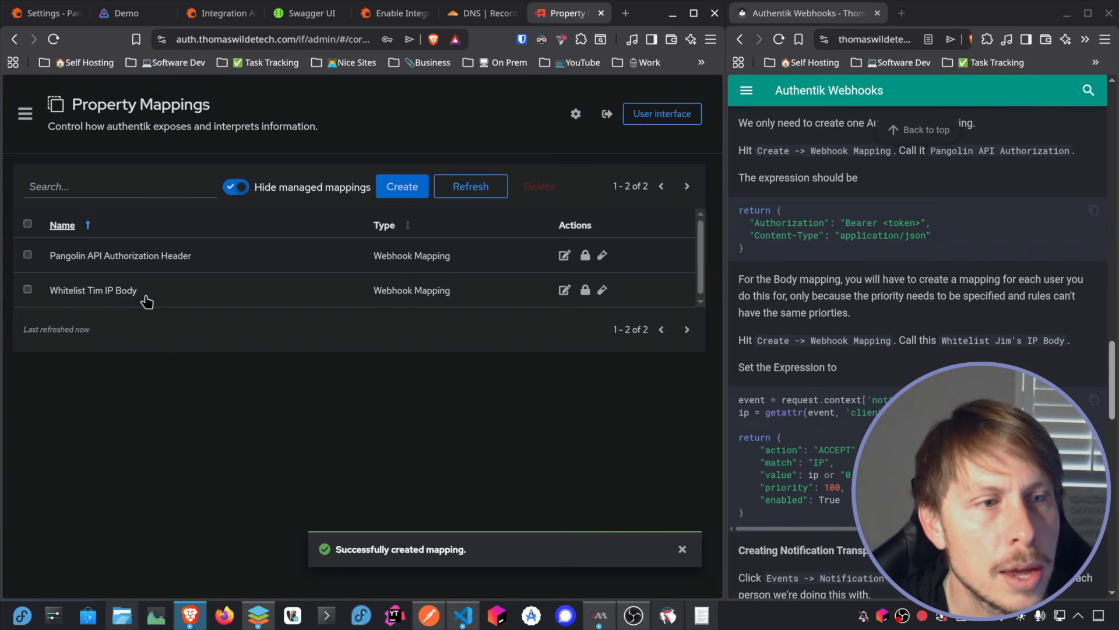
Step: Start another webhook mapping and name it "Whitelist … IP Body" with the second spreadsheet user's name
{"action": "left_click", "coordinate": [402, 187]}
{"action": "scroll", "coordinate": [362, 379], "scroll_direction": "down", "scroll_amount": 5}
{"action": "left_click", "coordinate": [250, 461]}
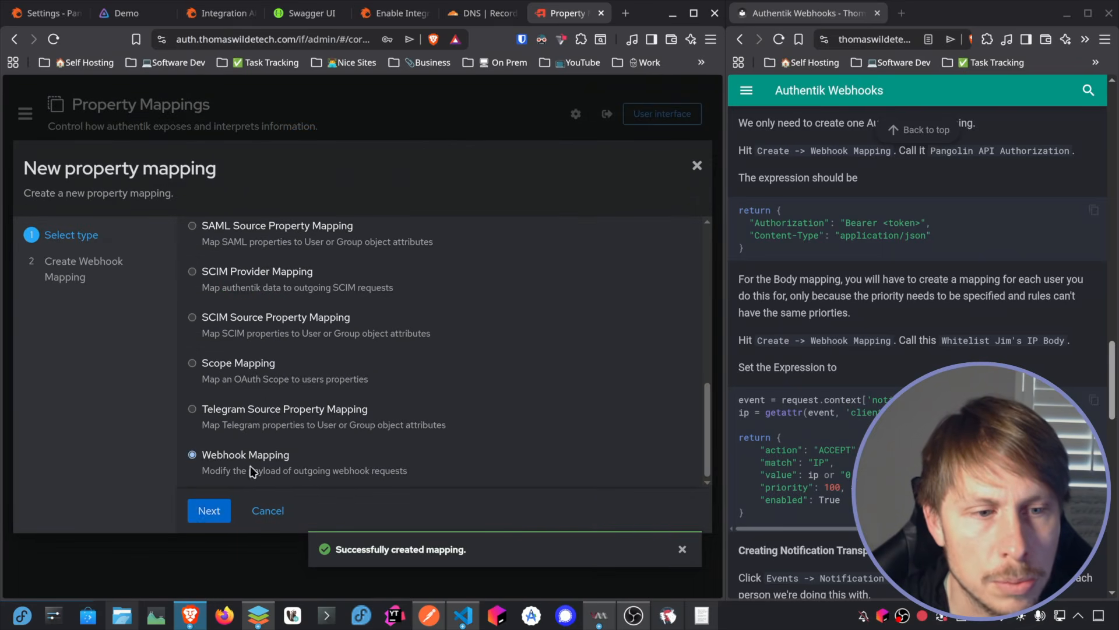
{"action": "left_click", "coordinate": [205, 512]}
{"action": "left_click", "coordinate": [368, 234]}
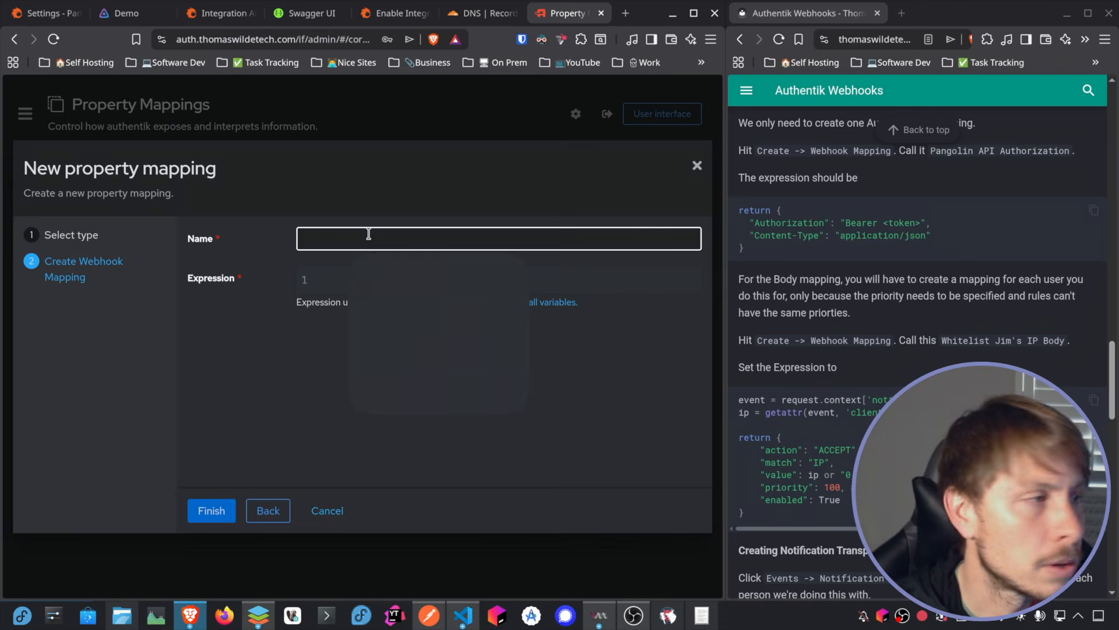
{"action": "type", "text": "Whitelist"}
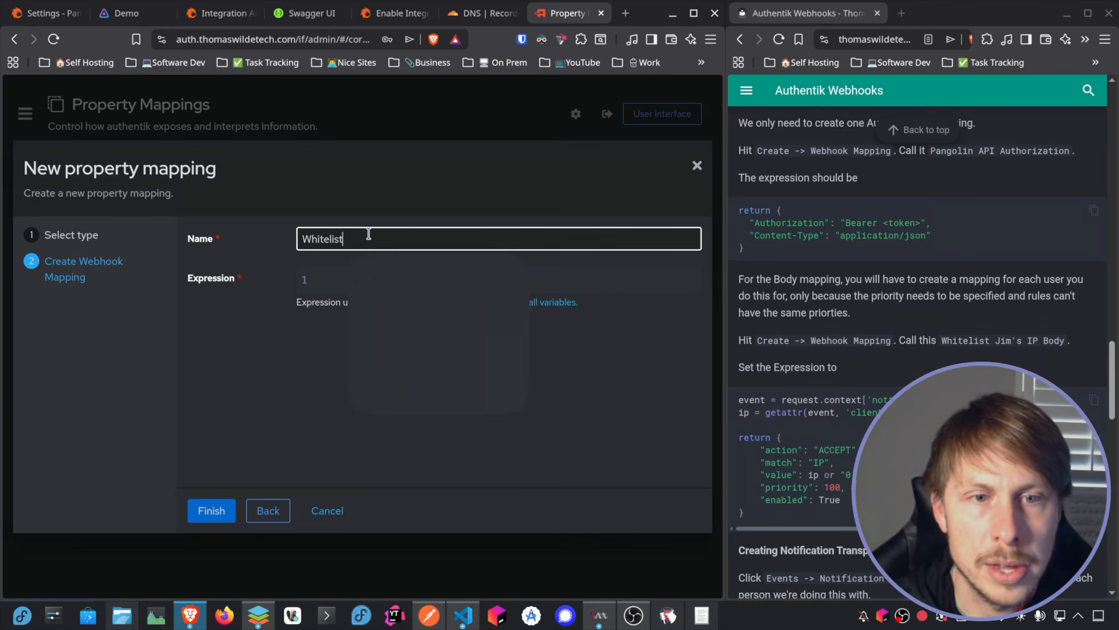
{"action": "type", "text": " Jimmy IP Body"}
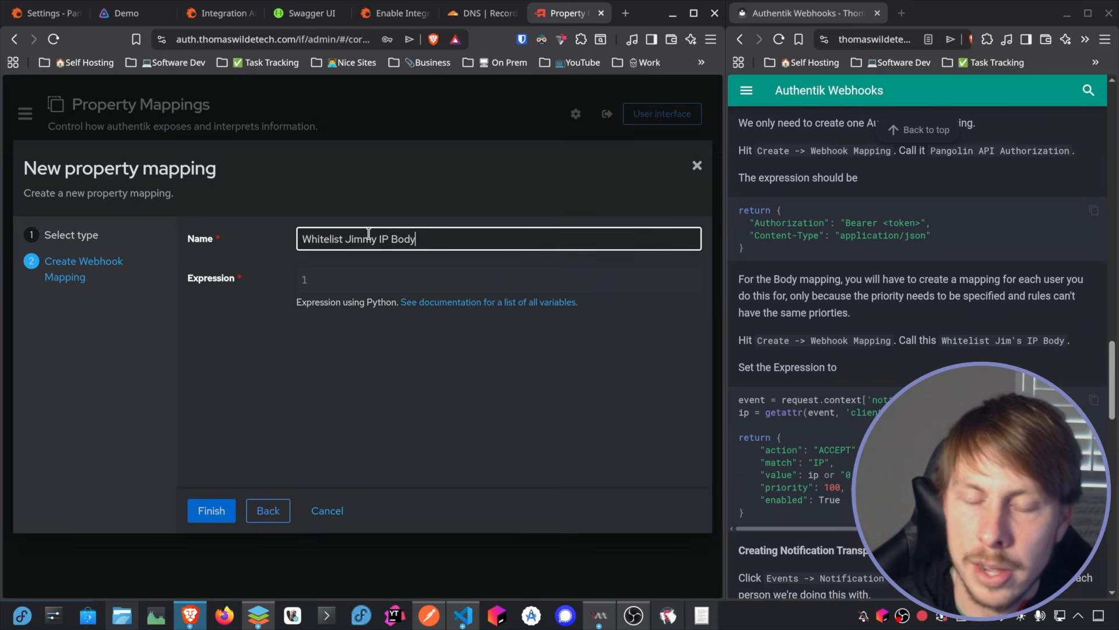
Step: Paste the guide's body expression, set its priority to 200, and finish the second user's mapping
{"action": "left_click", "coordinate": [447, 272]}
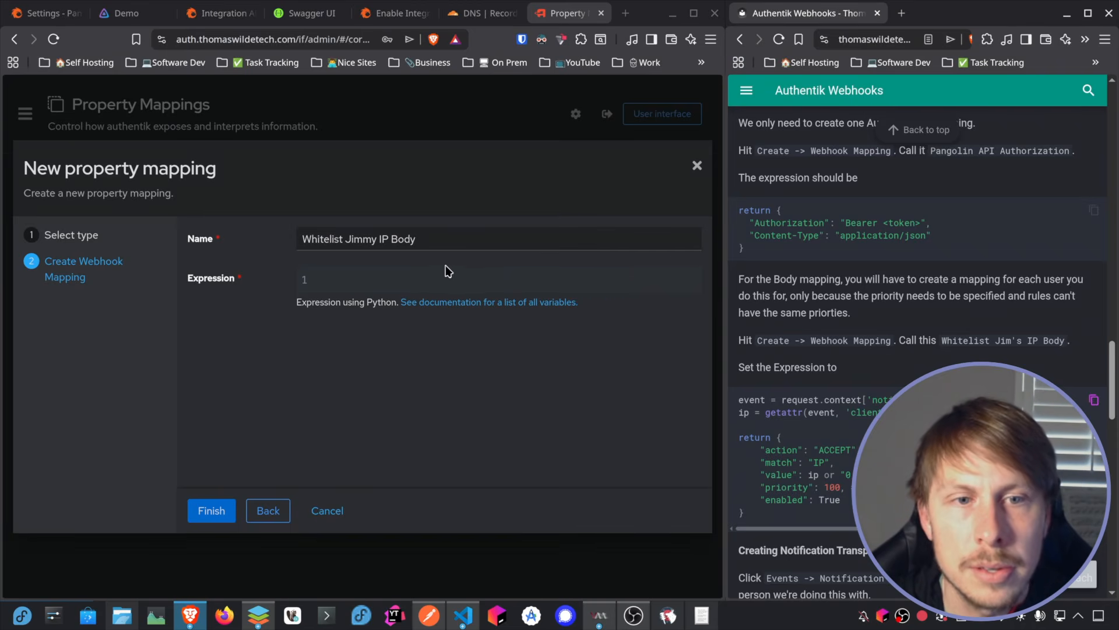
{"action": "type", "text": "event = request.context['notification'].event ip = getattr(event, 'client_ip', None)  return {     \"action\": \"ACCEPT\",     \"match\": \"IP\",     \"value\": ip or \"0.0.0.0\",     \"priority\": 100, # Should be the same as what it is set in pangolin     \"enabled\": True }"}
{"action": "left_click_drag", "start_coordinate": [426, 386], "coordinate": [422, 385]}
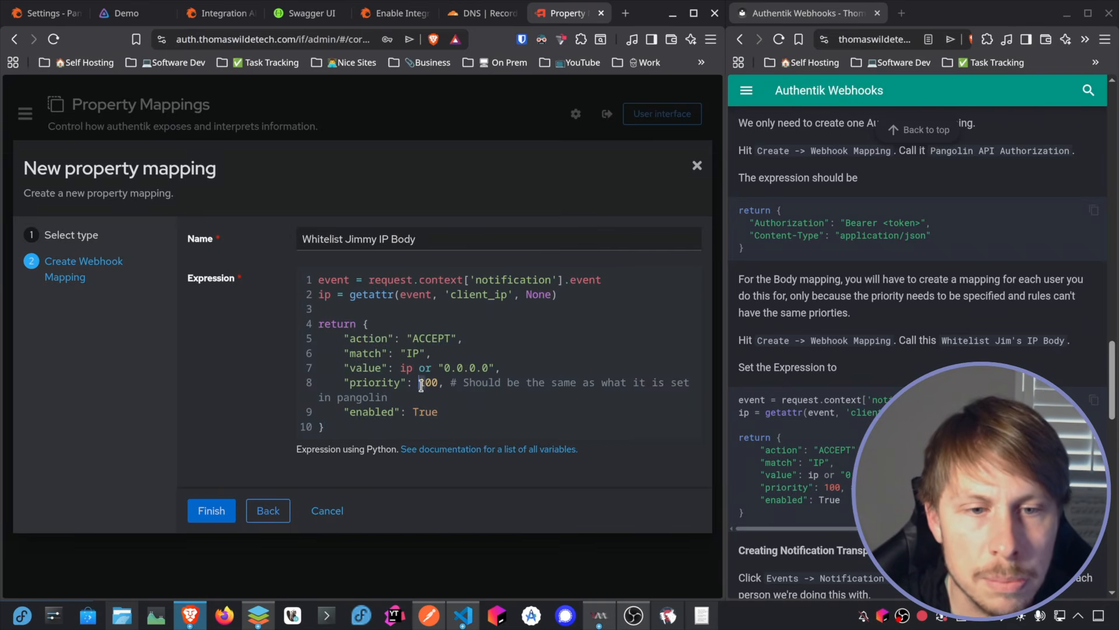
{"action": "type", "text": "2"}
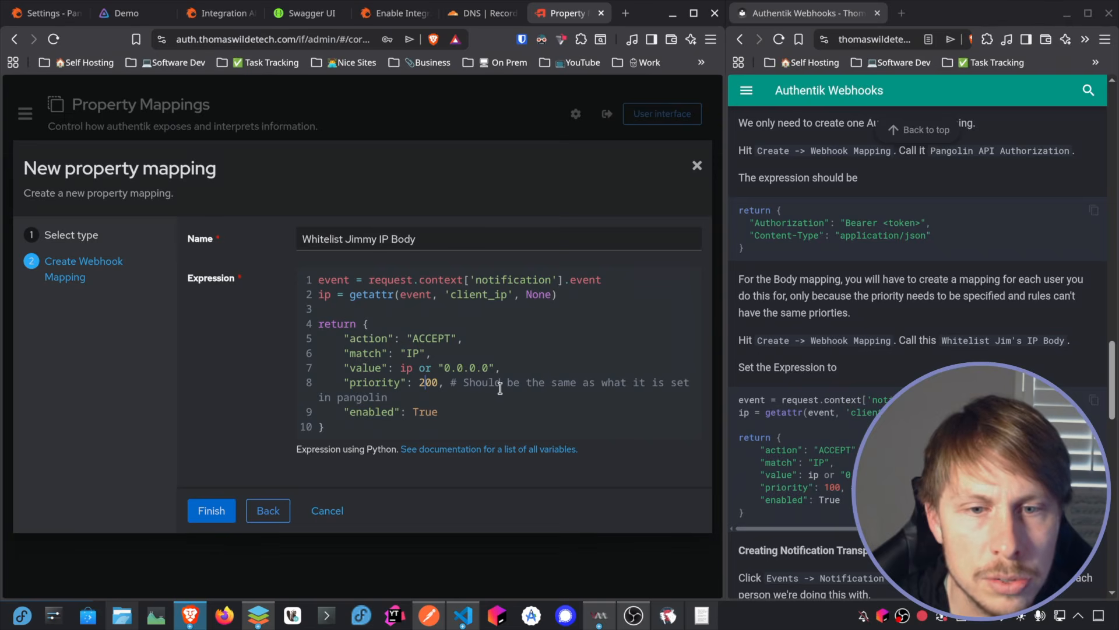
{"action": "left_click", "coordinate": [208, 510]}
Step: Find the guide's Creating Notification Transport section and go to authentik's Notification Transports
{"action": "scroll", "coordinate": [873, 311], "scroll_direction": "down", "scroll_amount": 6}
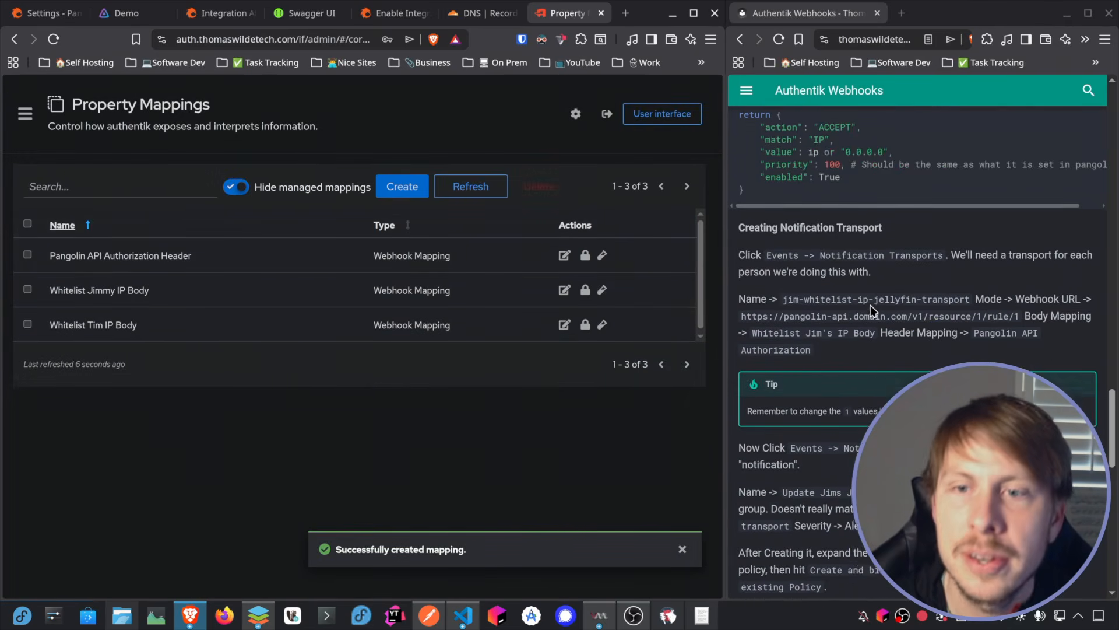
{"action": "scroll", "coordinate": [873, 310], "scroll_direction": "up", "scroll_amount": 1}
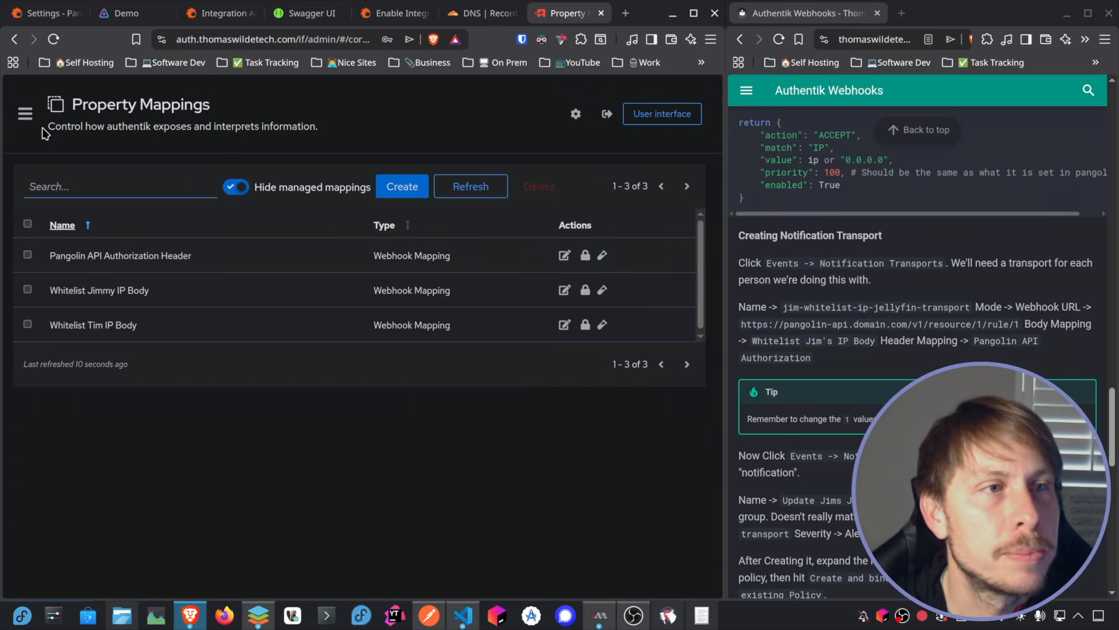
{"action": "left_click", "coordinate": [25, 114]}
{"action": "left_click", "coordinate": [119, 339]}
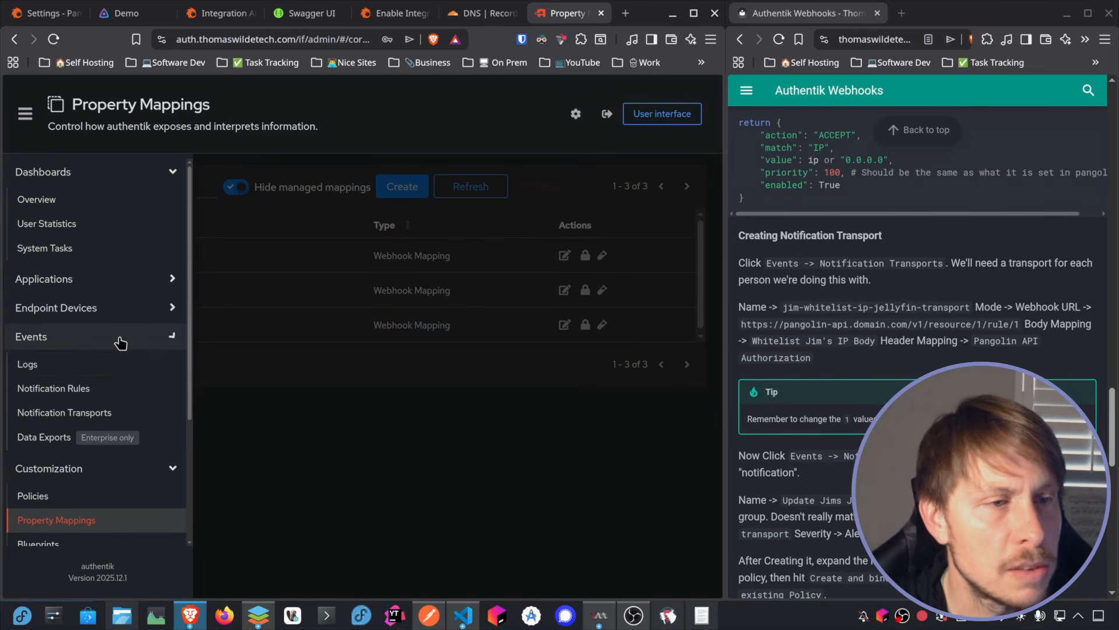
{"action": "left_click", "coordinate": [93, 412]}
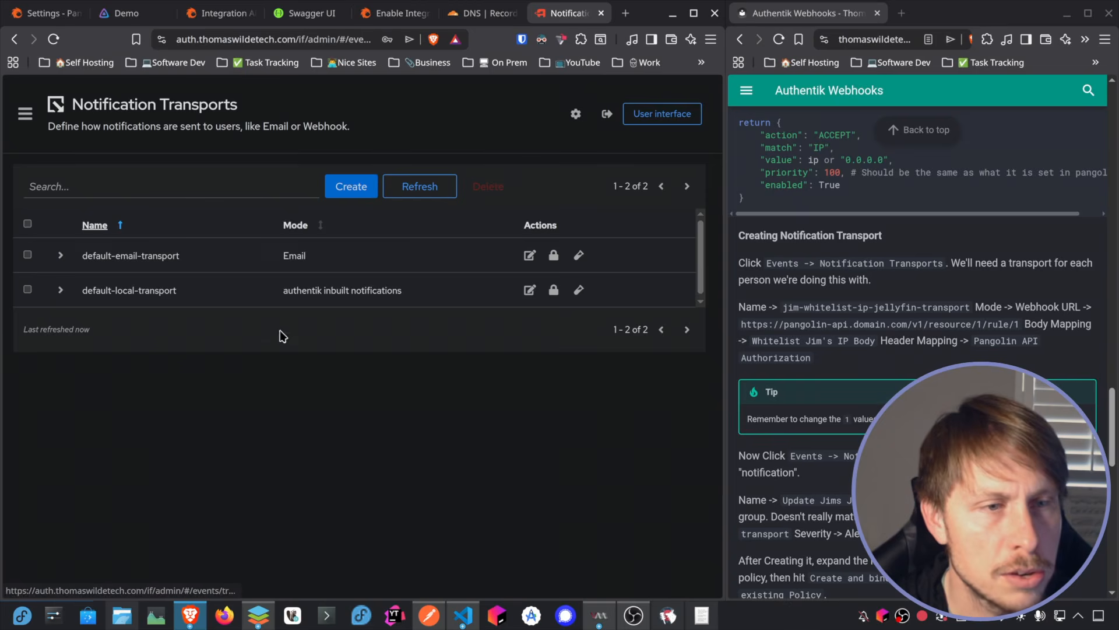
Step: Start a notification transport in Webhook (generic) mode and name it "… IP Whitelist Transport" with the first spreadsheet user's name
{"action": "left_click", "coordinate": [364, 193]}
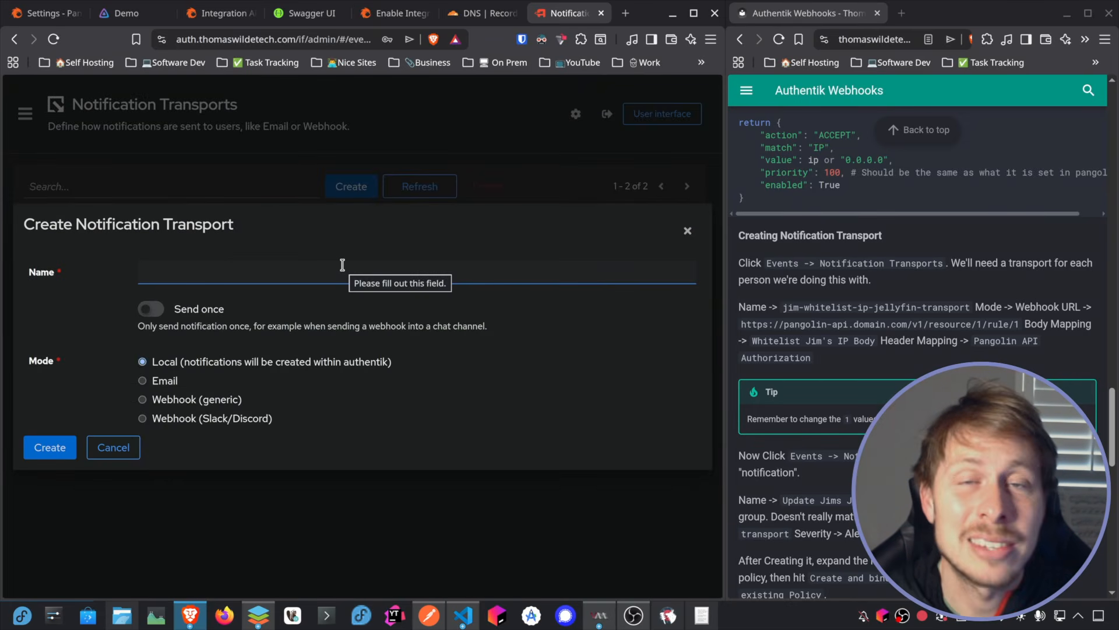
{"action": "left_click", "coordinate": [164, 399]}
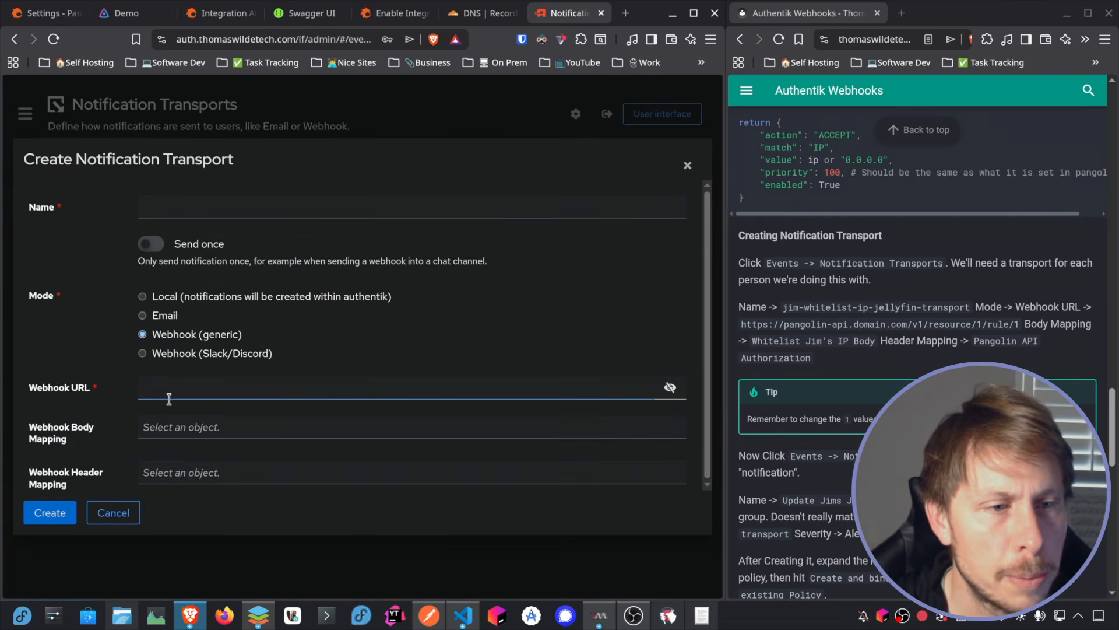
{"action": "left_click", "coordinate": [210, 207]}
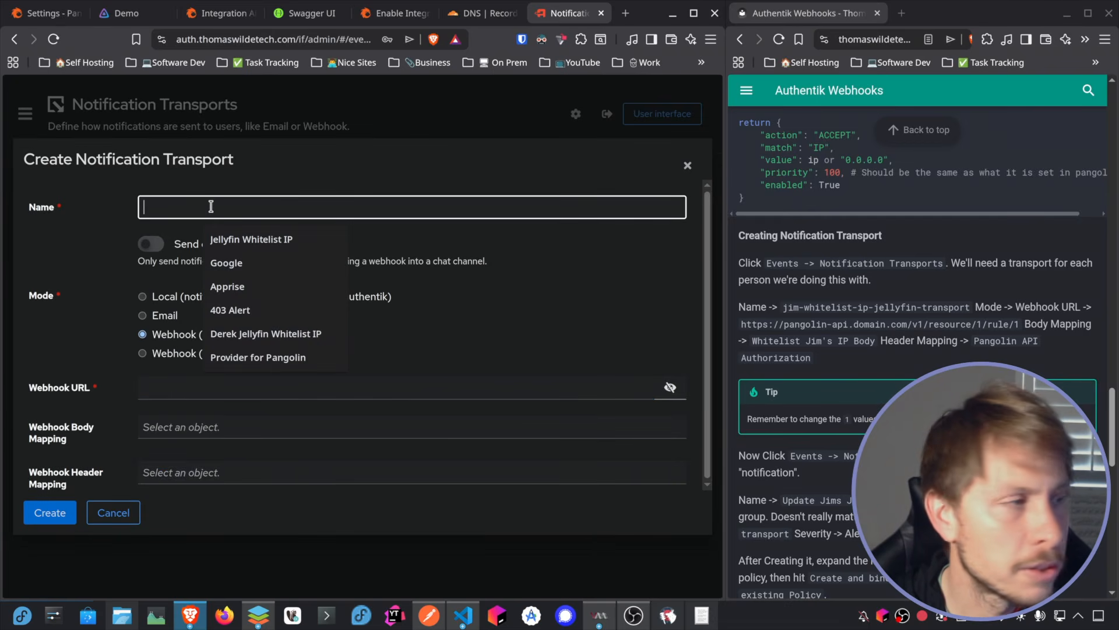
{"action": "type", "text": "Tim"}
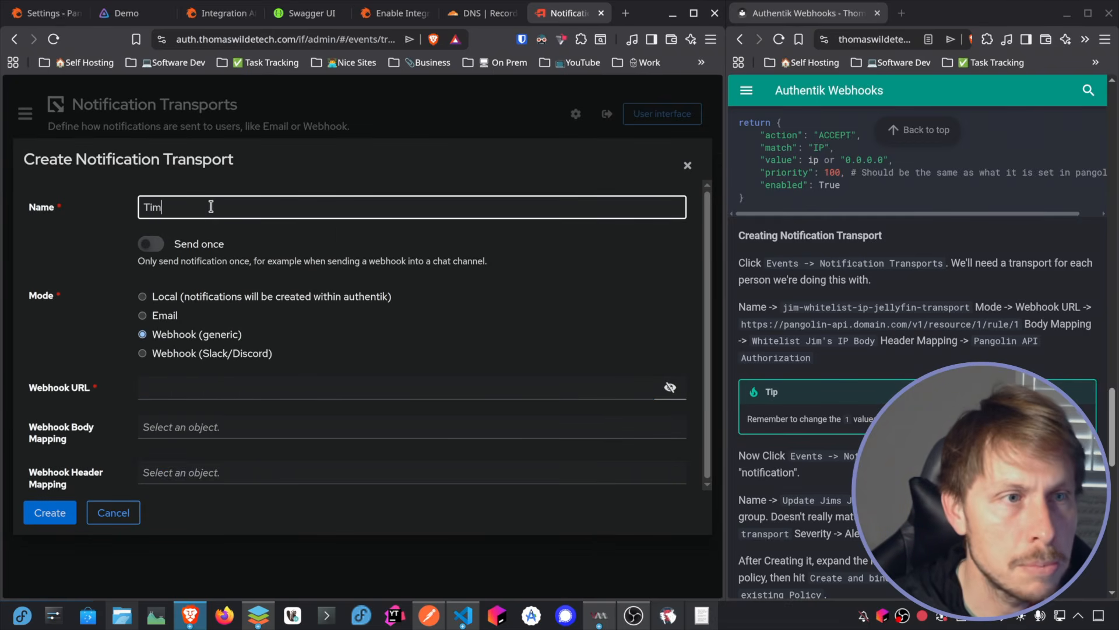
{"action": "type", "text": " IP Whitelist Transport"}
Step: Copy the Update Resource Rule request's URL ending in /v1/resource/9/rule/1 from Postman and paste it as the transport's webhook URL
{"action": "left_click", "coordinate": [234, 387]}
{"action": "left_click_drag", "start_coordinate": [1118, 152], "coordinate": [657, 84]}
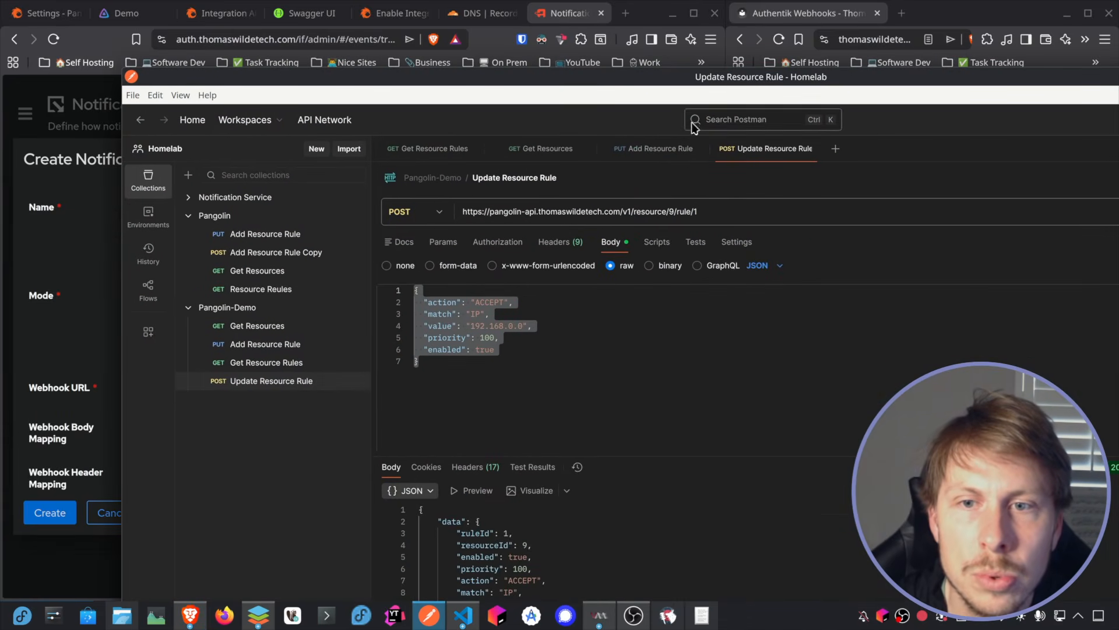
{"action": "triple_click", "coordinate": [703, 212]}
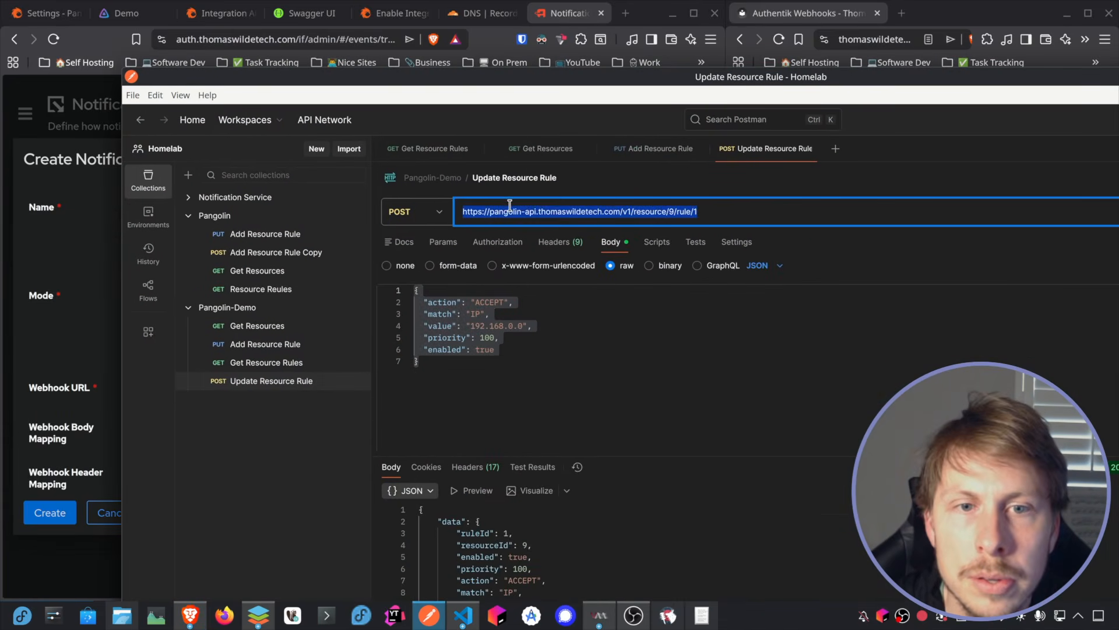
{"action": "left_click_drag", "start_coordinate": [487, 83], "coordinate": [1118, 148]}
{"action": "left_click", "coordinate": [175, 388]}
{"action": "key", "text": "ctrl+v"}
Step: Assign the first user's IP body mapping and the Pangolin API Authorization Header mapping, and finish creating the transport
{"action": "left_click", "coordinate": [194, 427]}
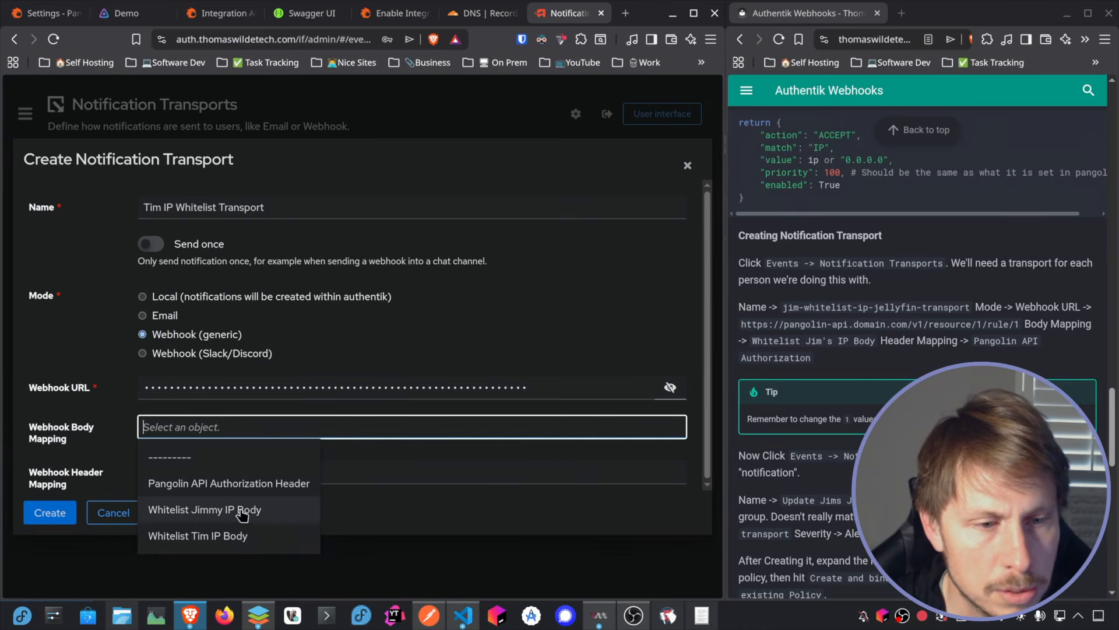
{"action": "left_click", "coordinate": [232, 534]}
{"action": "left_click", "coordinate": [220, 477]}
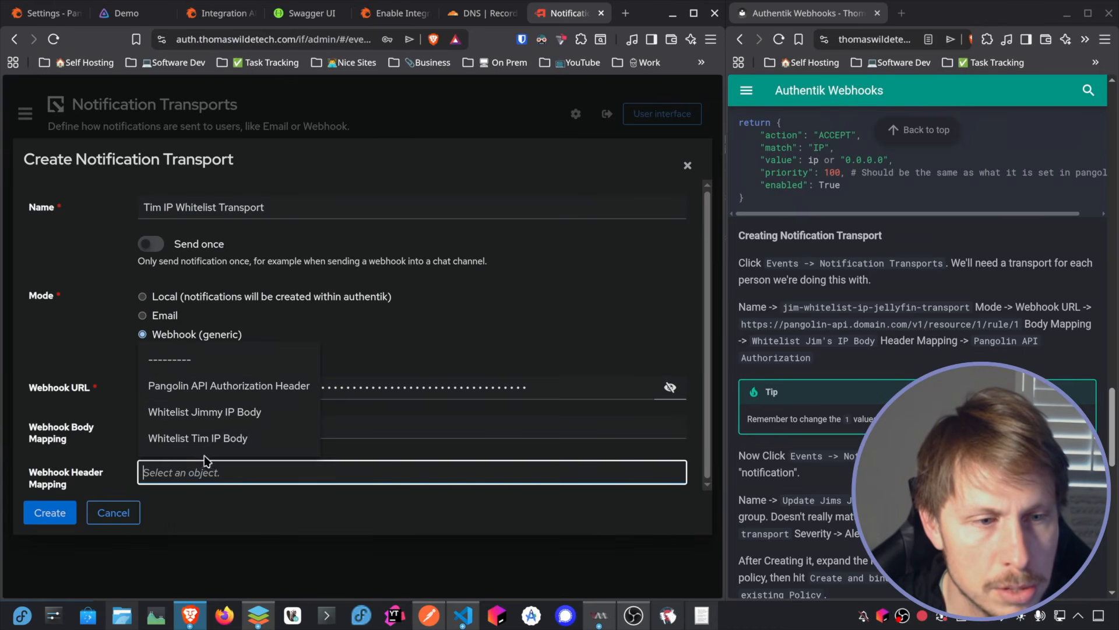
{"action": "left_click", "coordinate": [285, 390]}
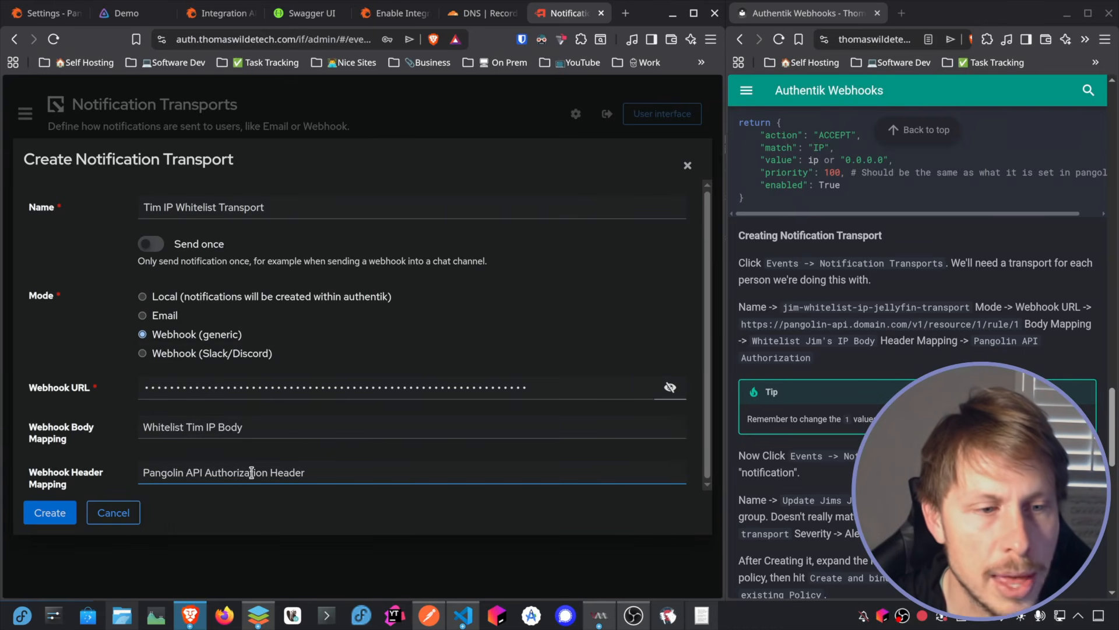
{"action": "left_click", "coordinate": [53, 513]}
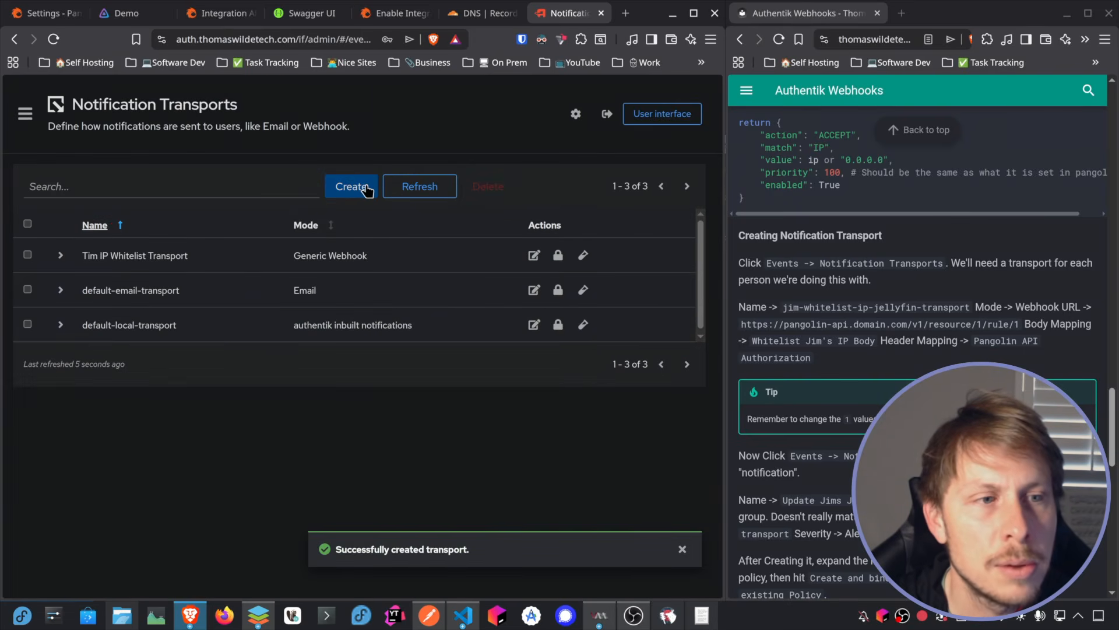
Step: Start another transport named "… IP Whitelist Transport" with the second user's name and change its webhook URL to end in rule/2
{"action": "left_click", "coordinate": [366, 190]}
{"action": "double_click", "coordinate": [151, 207]}
{"action": "type", "text": "Jimmy IP Whitelist Transport"}
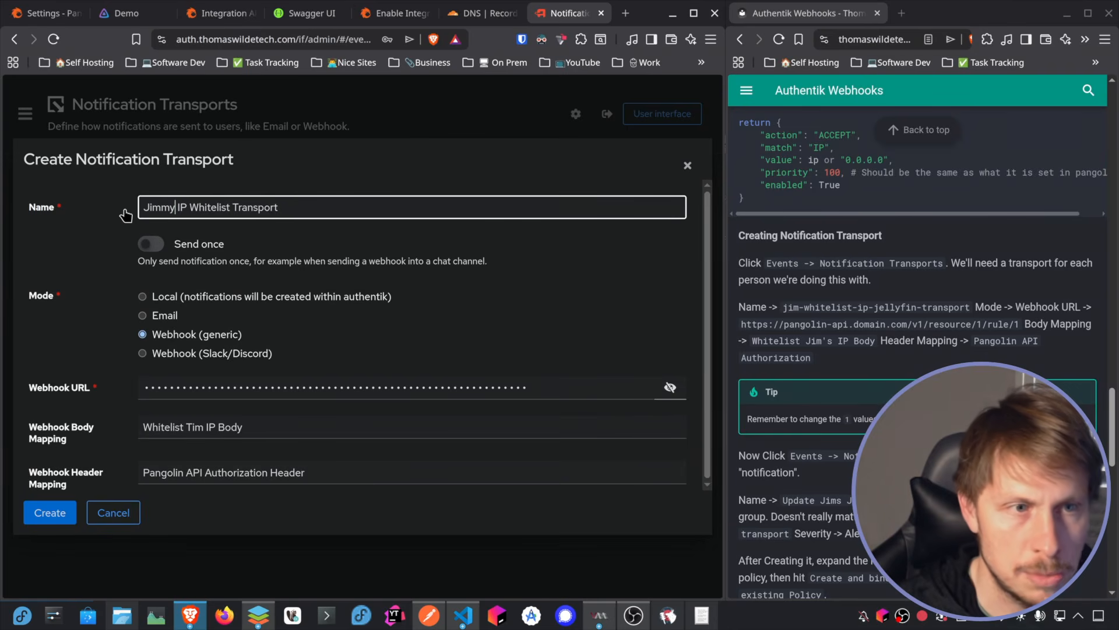
{"action": "left_click", "coordinate": [671, 387]}
{"action": "left_click", "coordinate": [526, 389]}
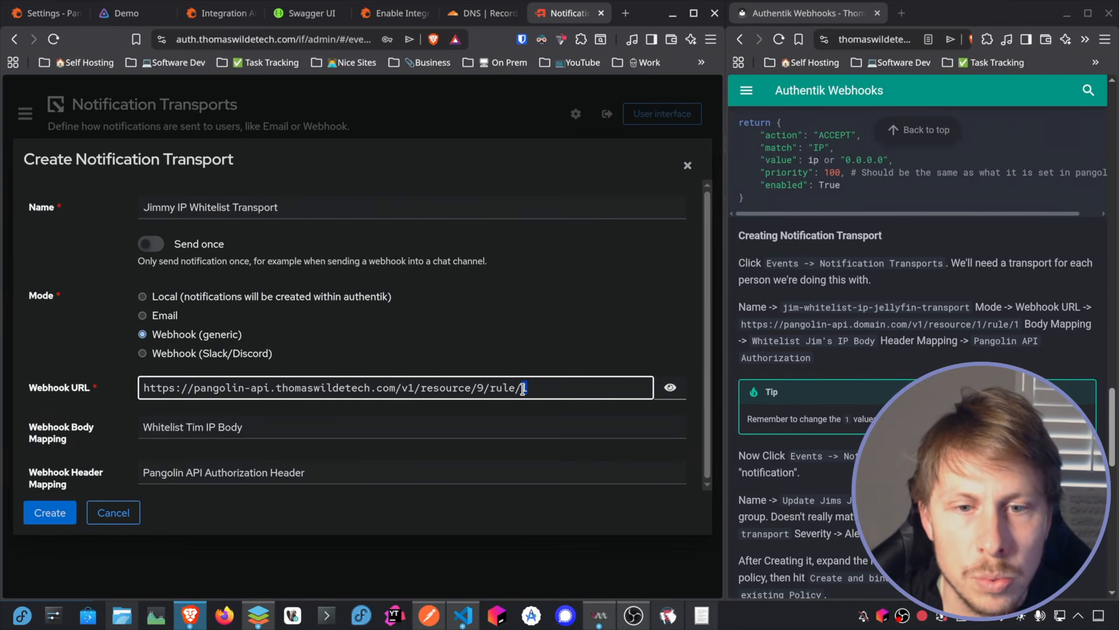
{"action": "key", "text": "BackSpace"}
{"action": "type", "text": "2"}
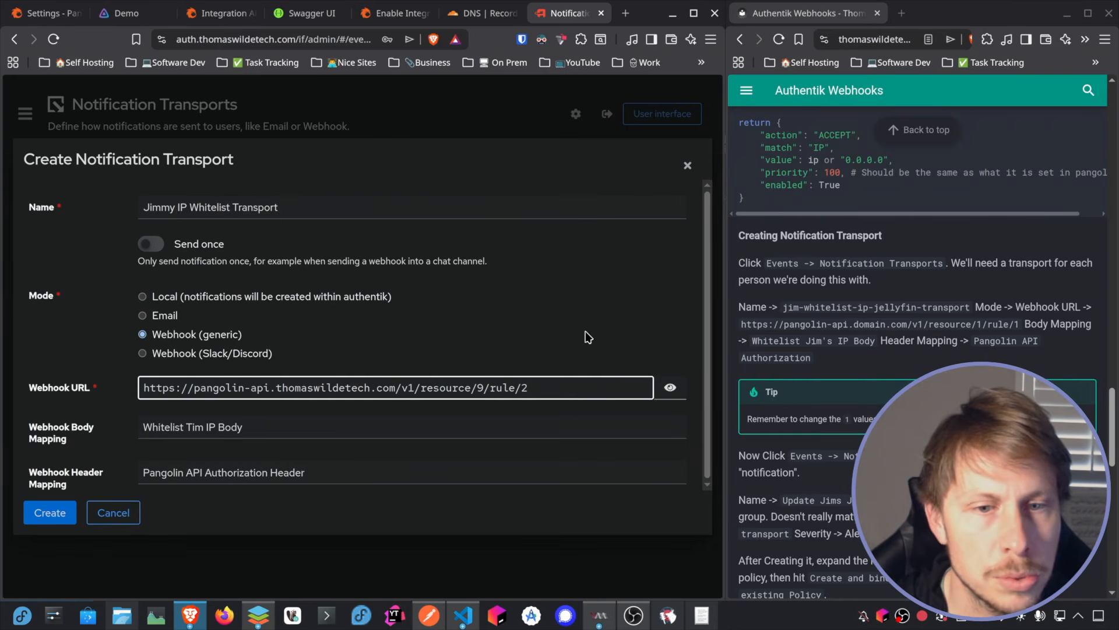
Step: Assign the second user's IP body mapping to the transport and finish creating it
{"action": "left_click", "coordinate": [181, 429]}
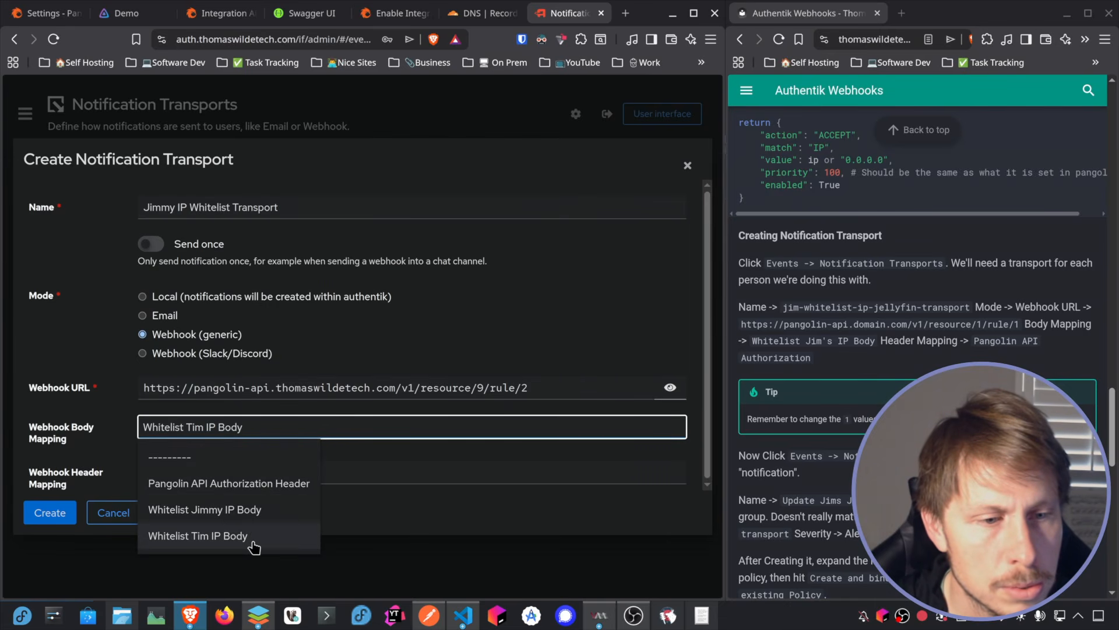
{"action": "left_click", "coordinate": [243, 512]}
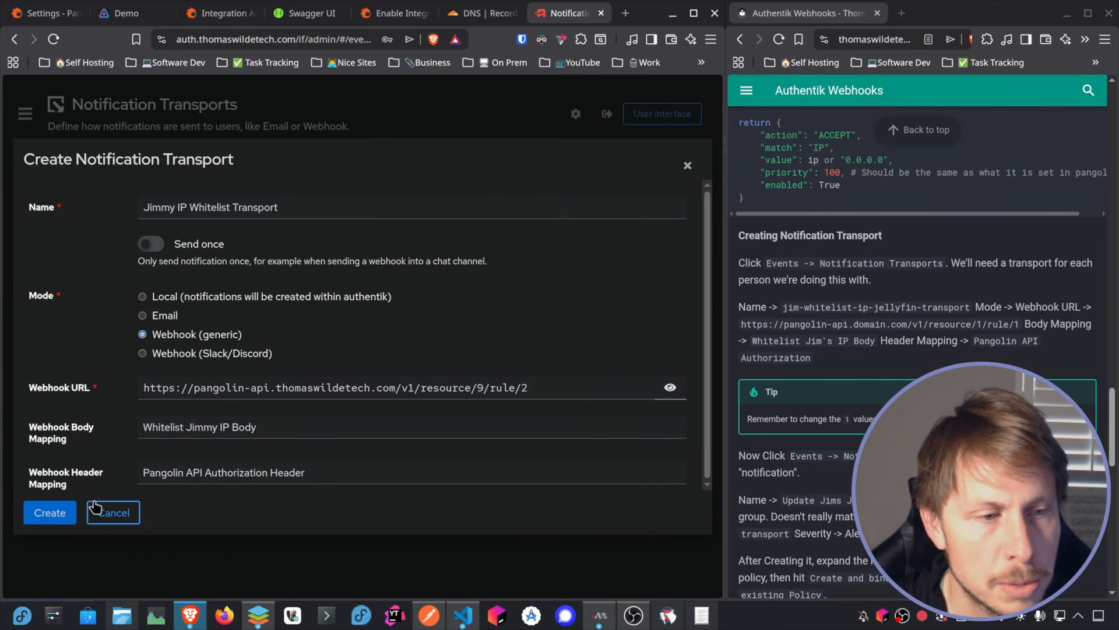
{"action": "left_click", "coordinate": [50, 514]}
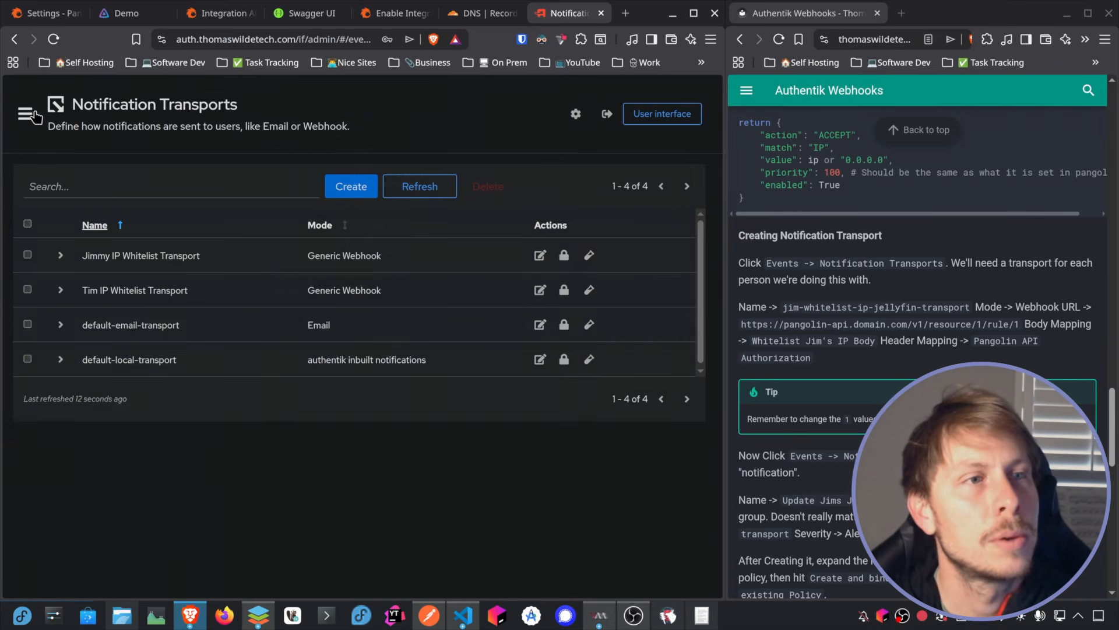
Step: Start a new rule in authentik's Notification Rules and name it "Whitelist … Login Rule" with the first user's name
{"action": "left_click", "coordinate": [24, 114]}
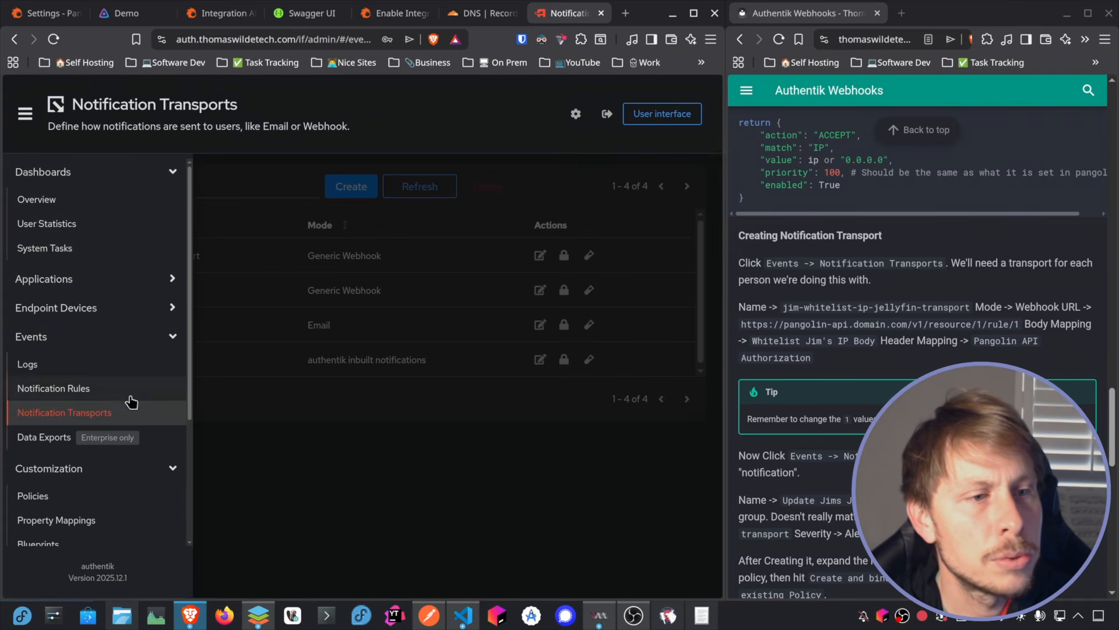
{"action": "left_click", "coordinate": [61, 389]}
{"action": "left_click", "coordinate": [357, 187]}
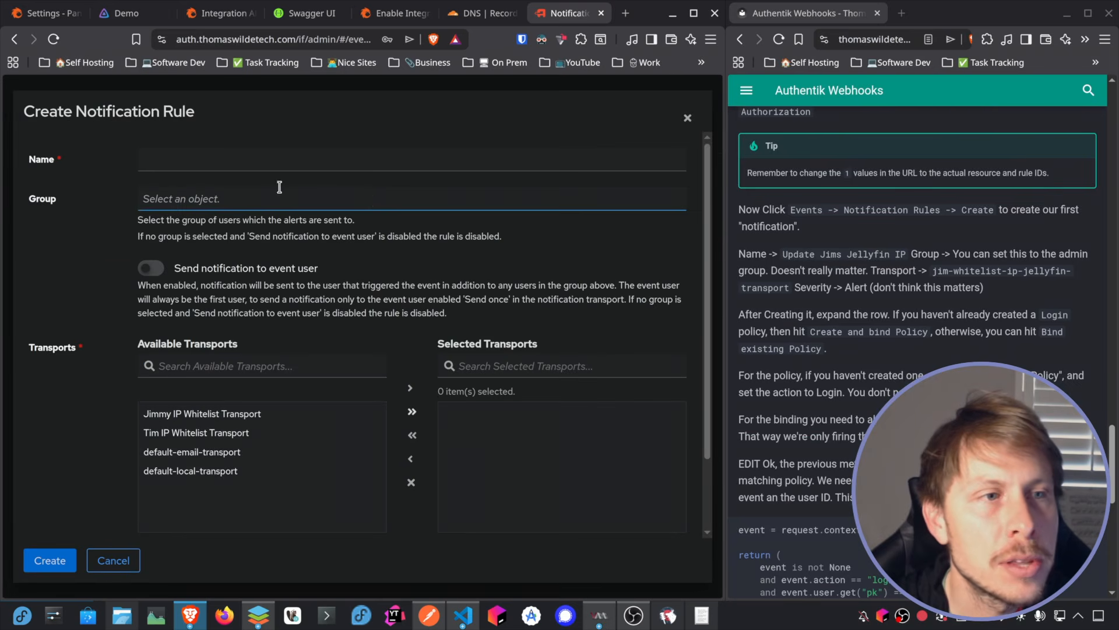
{"action": "left_click", "coordinate": [210, 163]}
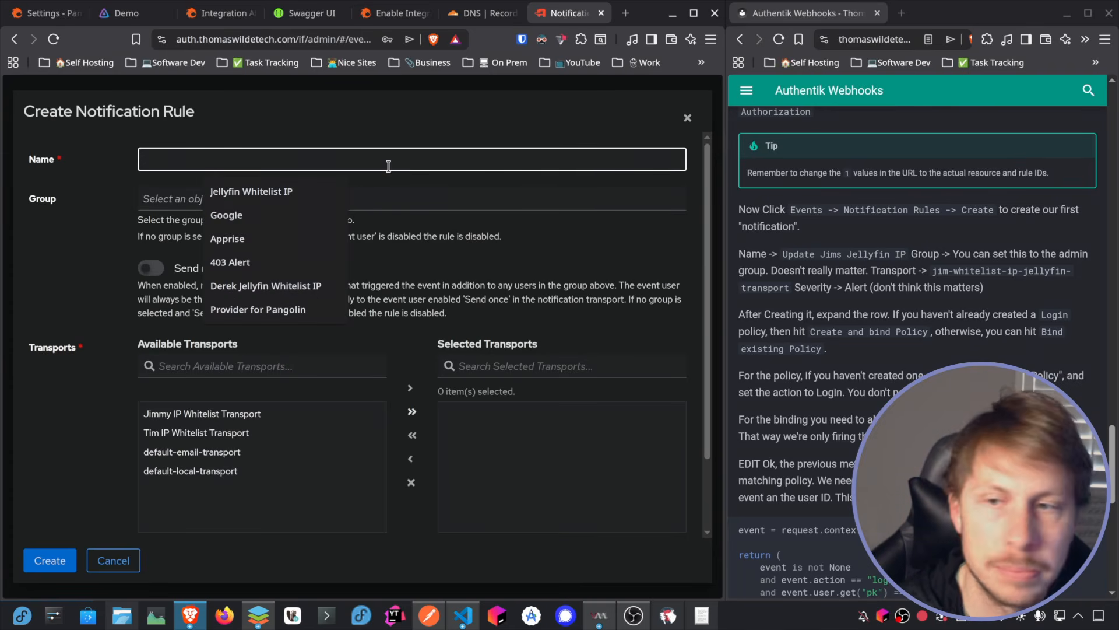
{"action": "type", "text": "White"}
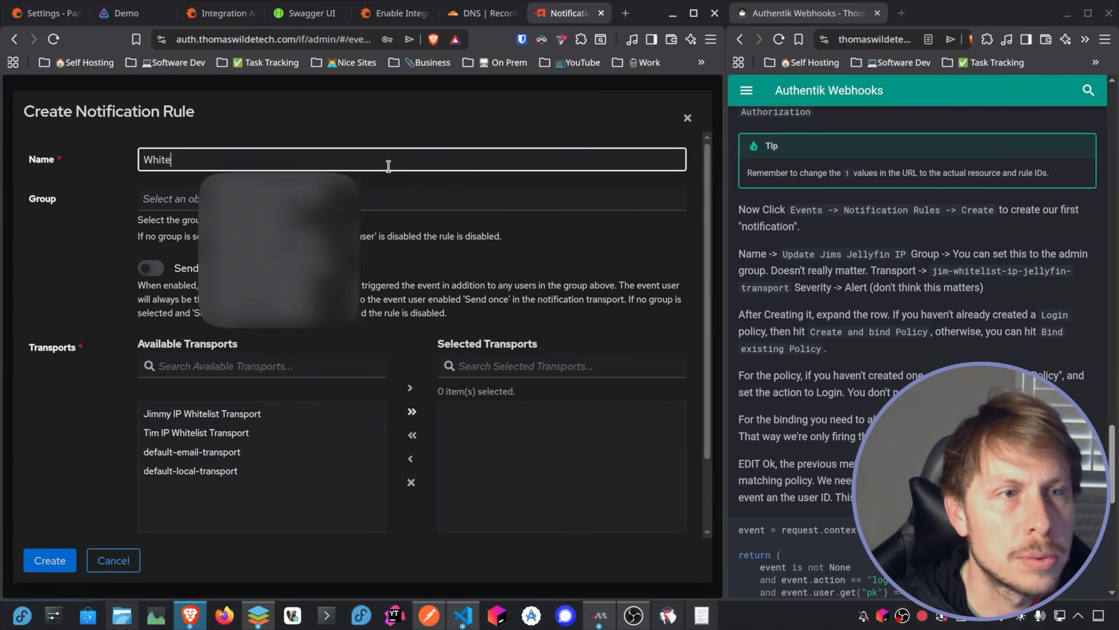
{"action": "type", "text": "list T"}
{"action": "key", "text": "BackSpace"}
{"action": "key", "text": "BackSpace"}
{"action": "type", "text": "lis"}
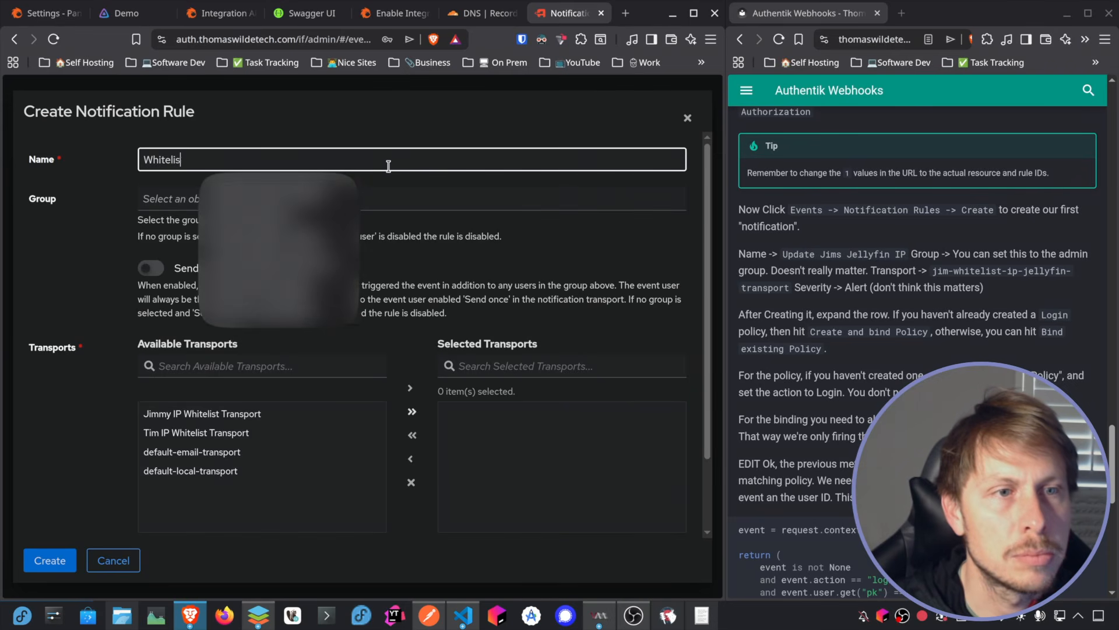
{"action": "type", "text": "t Tim Login Rule"}
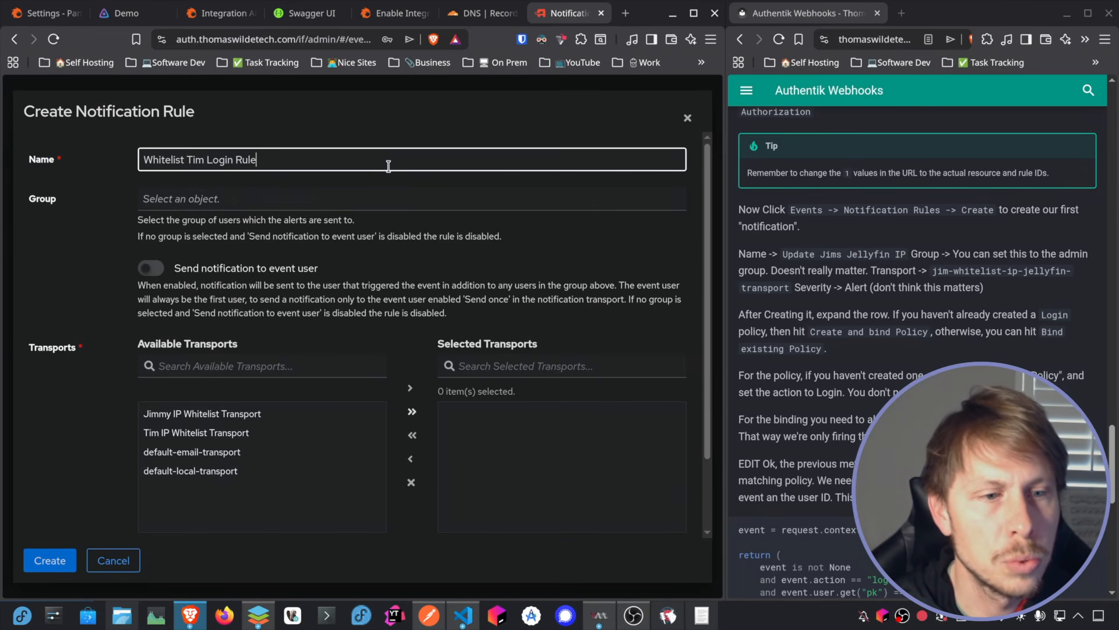
Step: Set the rule's group to authentik Admins, select the first user's IP whitelist transport, and create the rule with Alert severity
{"action": "left_click", "coordinate": [175, 199]}
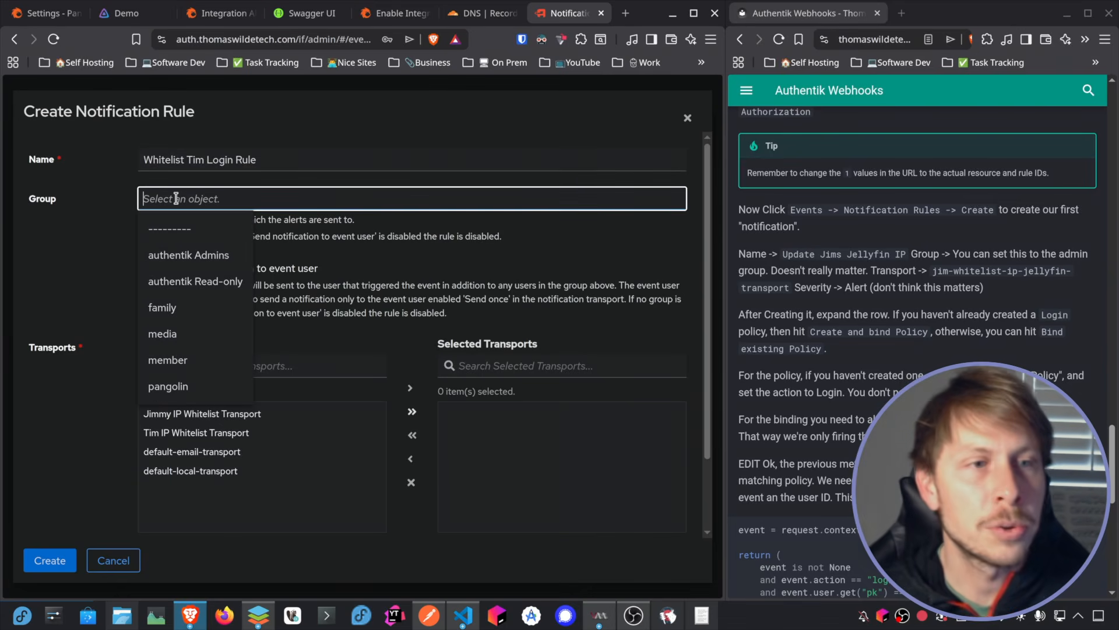
{"action": "left_click", "coordinate": [193, 255]}
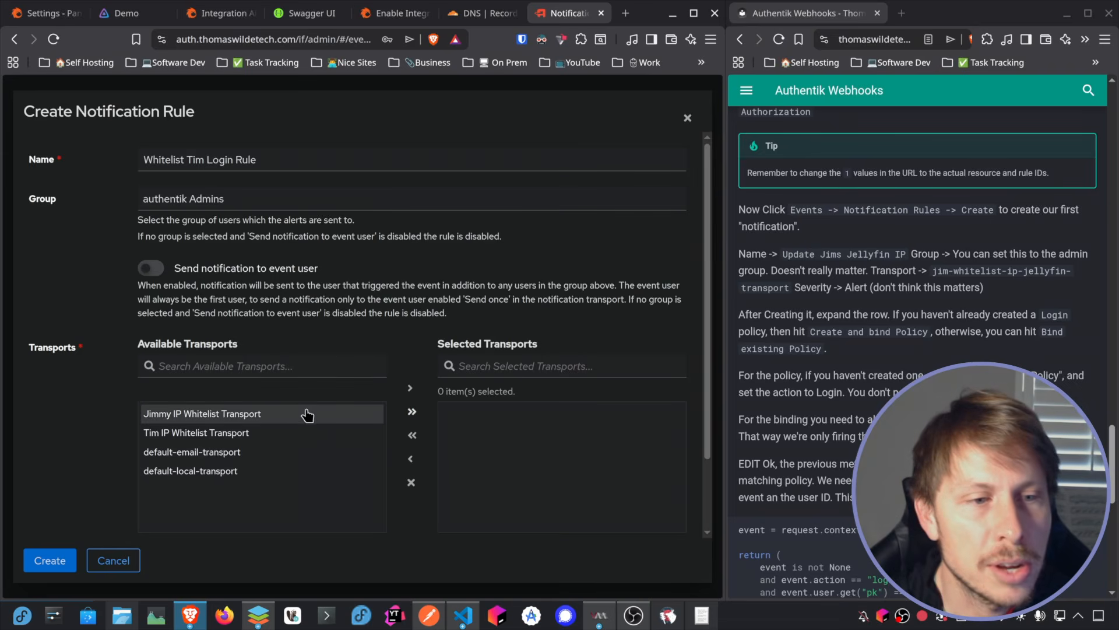
{"action": "left_click", "coordinate": [199, 437]}
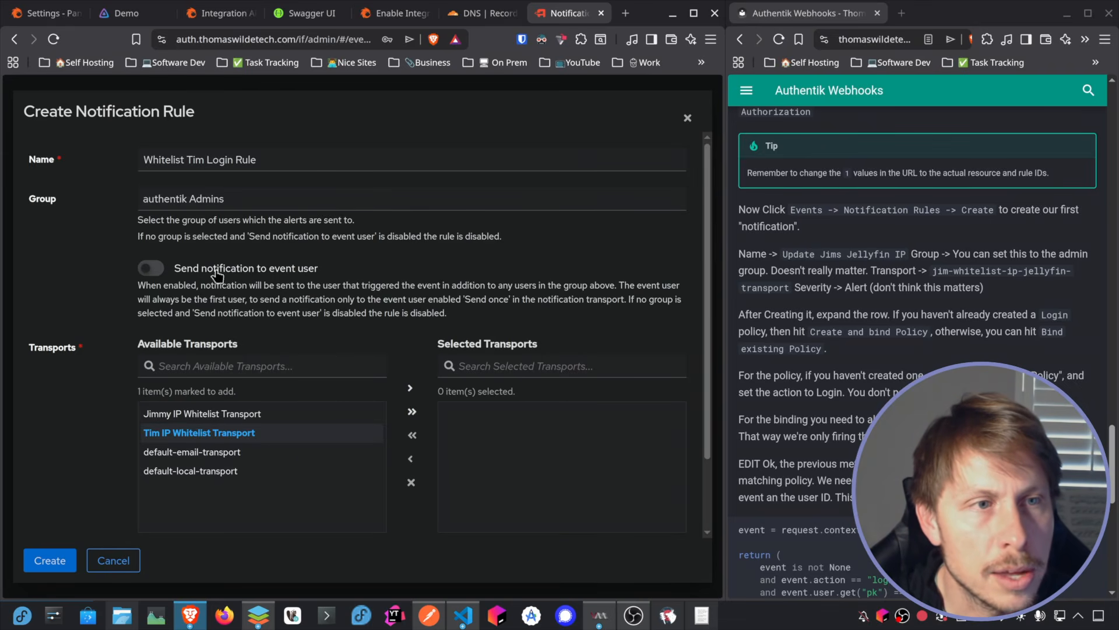
{"action": "left_click", "coordinate": [410, 388]}
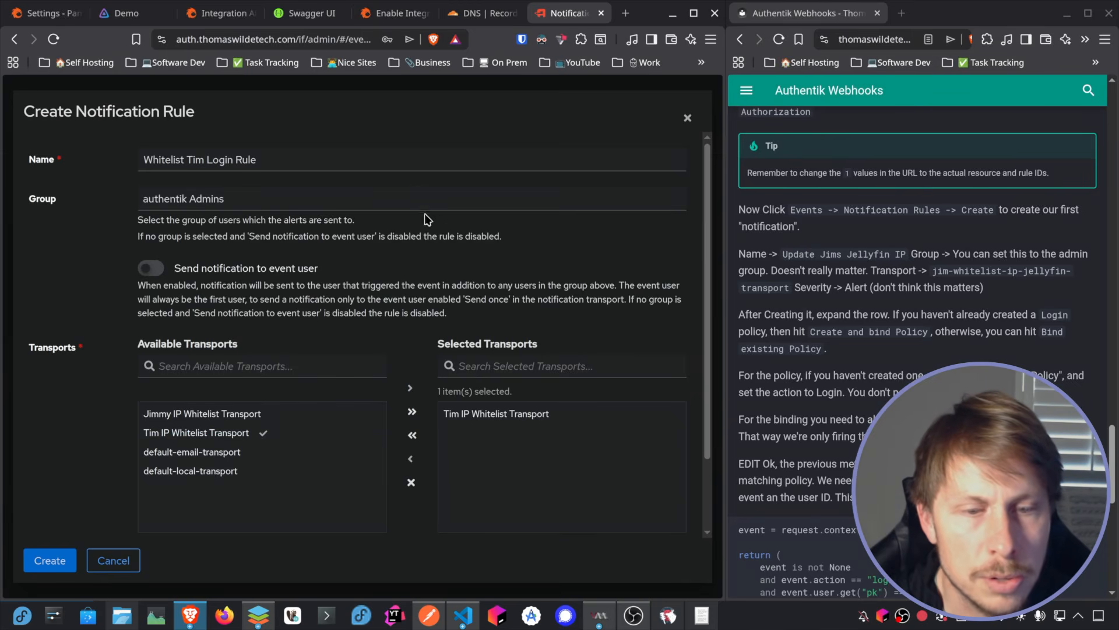
{"action": "scroll", "coordinate": [428, 222], "scroll_direction": "down", "scroll_amount": 2}
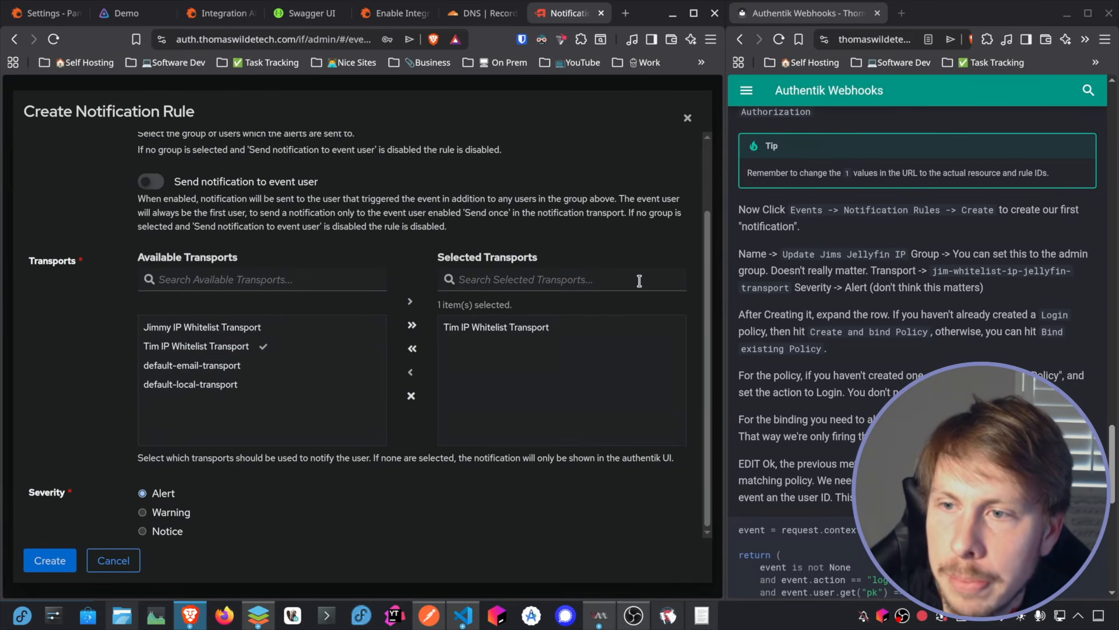
{"action": "left_click", "coordinate": [50, 561]}
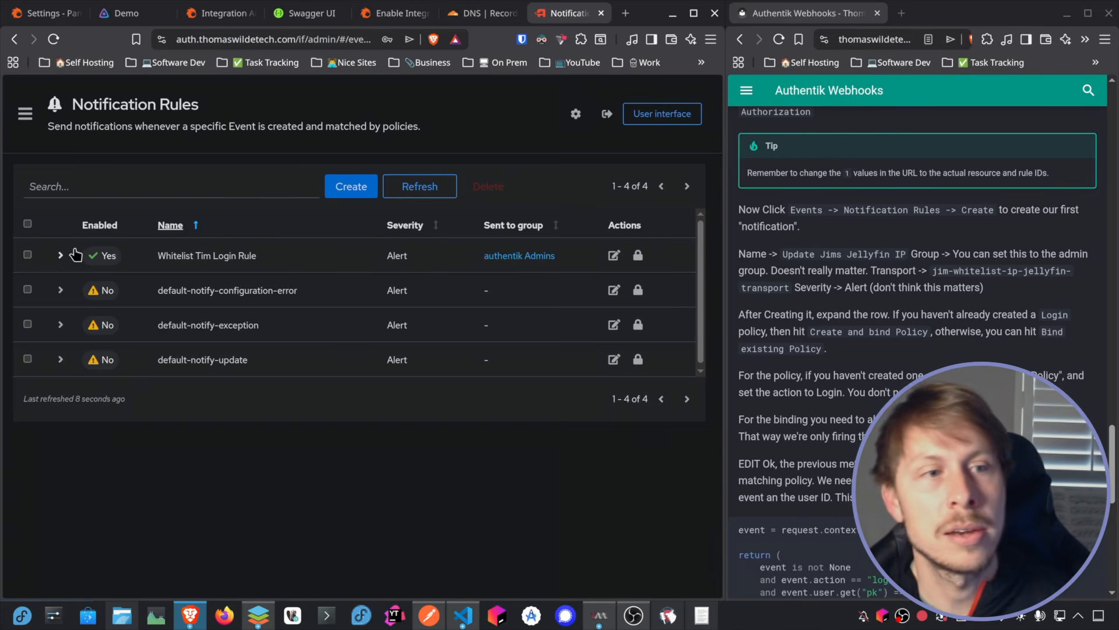
Step: Expand the first user's login rule and start creating and binding a new Expression Policy for it
{"action": "left_click", "coordinate": [60, 256]}
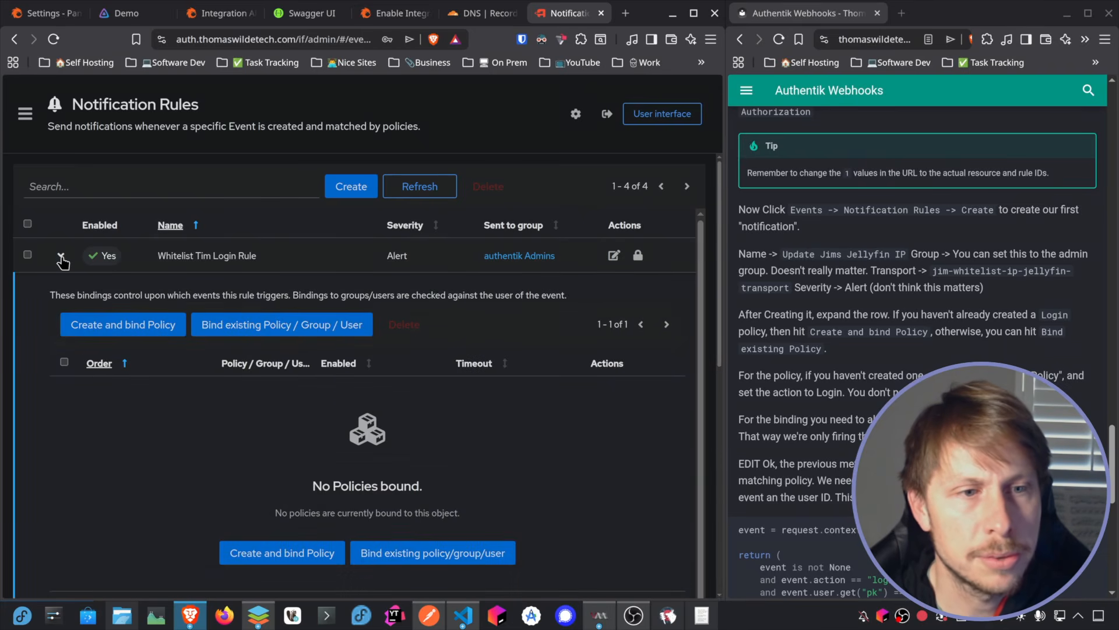
{"action": "left_click", "coordinate": [153, 325]}
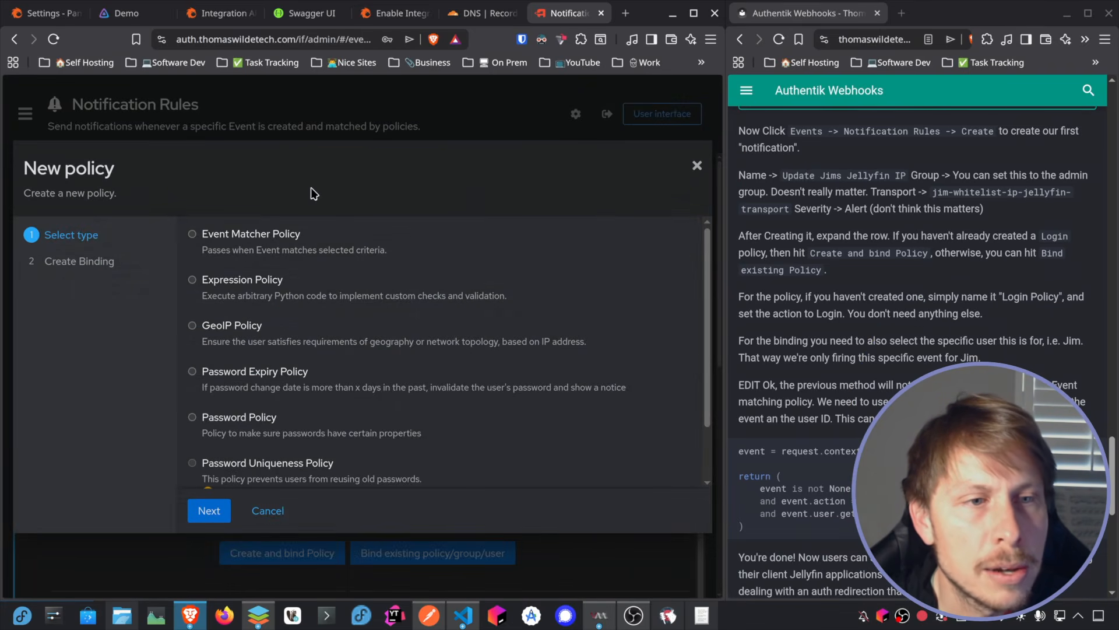
{"action": "left_click", "coordinate": [220, 285]}
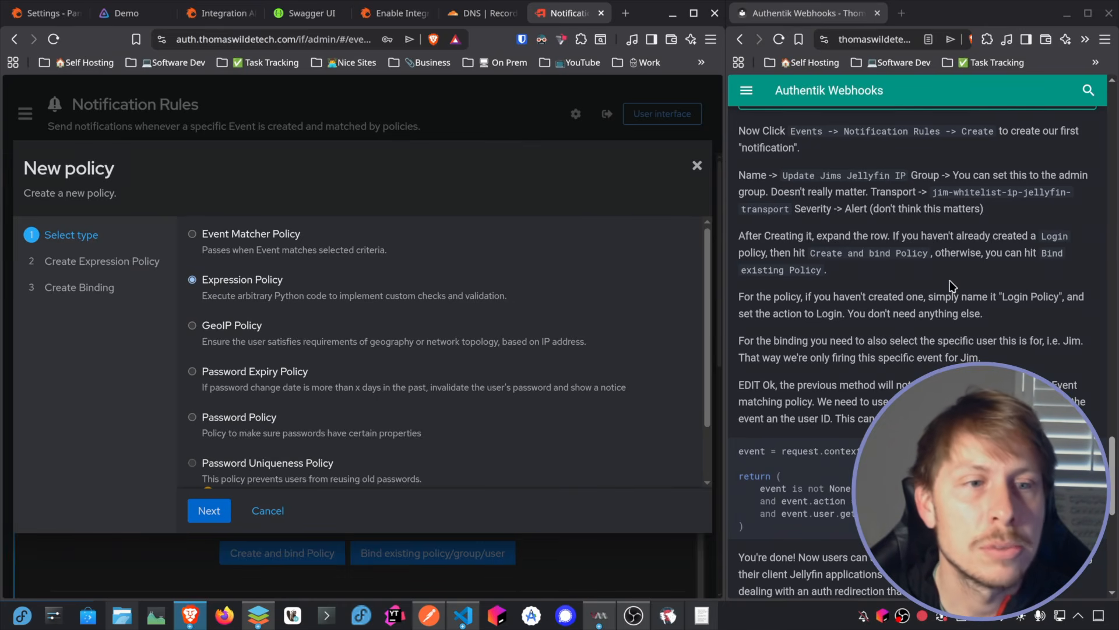
{"action": "left_click", "coordinate": [217, 520]}
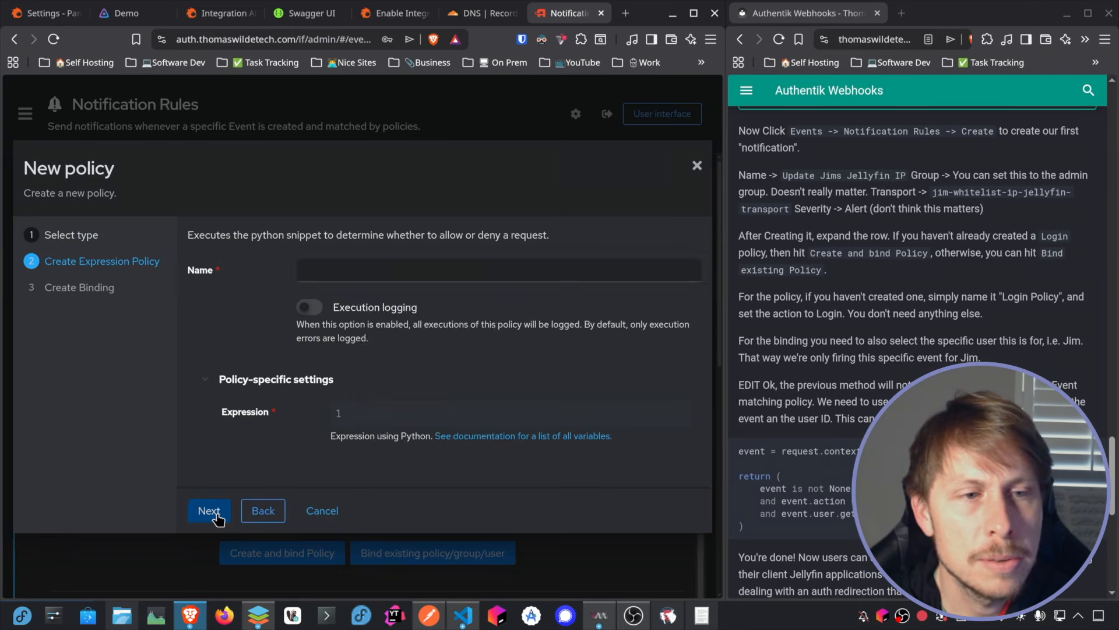
Step: Name the expression policy "… Login Event" with the first user's name
{"action": "left_click", "coordinate": [365, 271]}
{"action": "type", "text": "Time"}
{"action": "key", "text": "BackSpace"}
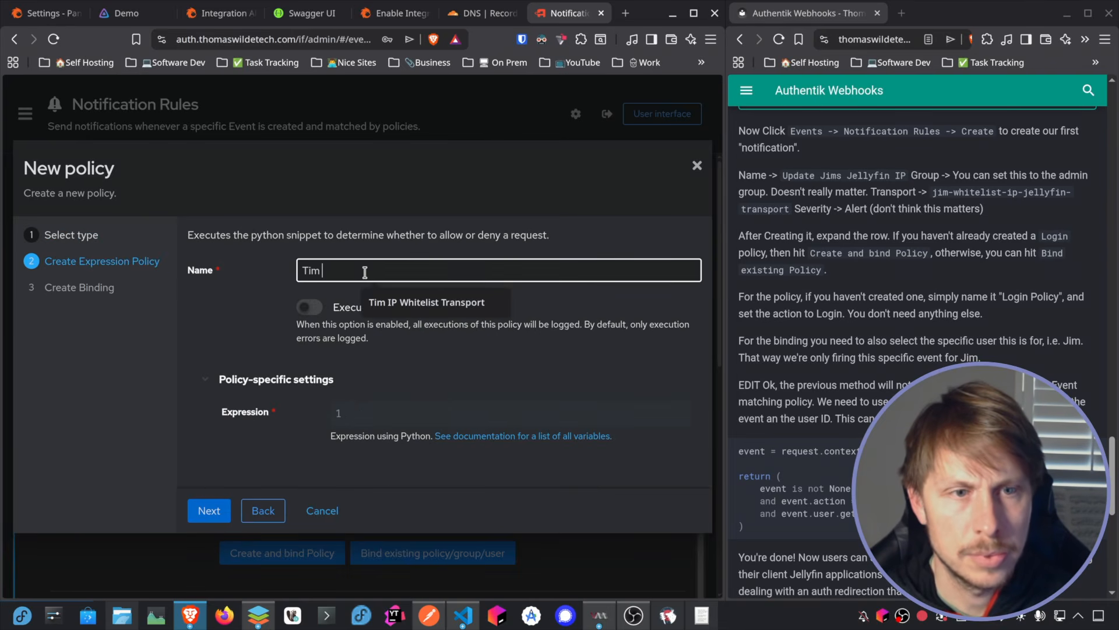
{"action": "type", "text": "Login Event"}
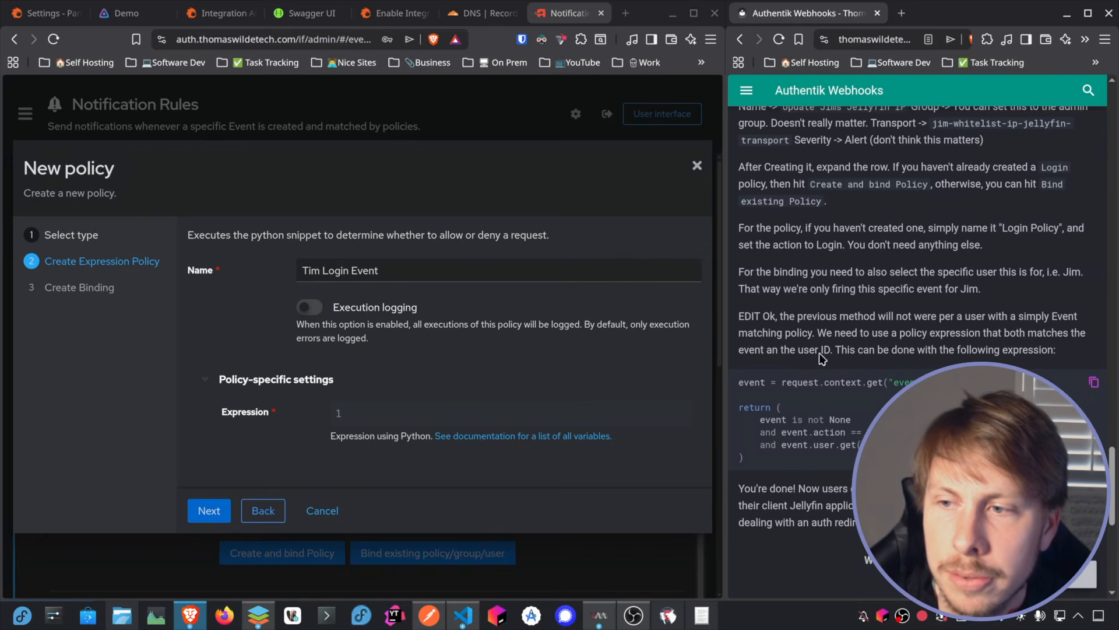
Step: Paste the guide's Python expression matching the login action and user pk into the policy's expression
{"action": "left_click", "coordinate": [355, 411]}
{"action": "type", "text": "event = request.context.get(\"event\")  return (     event is not None     and event.action == \"login\"     and event.user.get(\"pk\") == 6 )"}
{"action": "scroll", "coordinate": [524, 294], "scroll_direction": "down", "scroll_amount": 1}
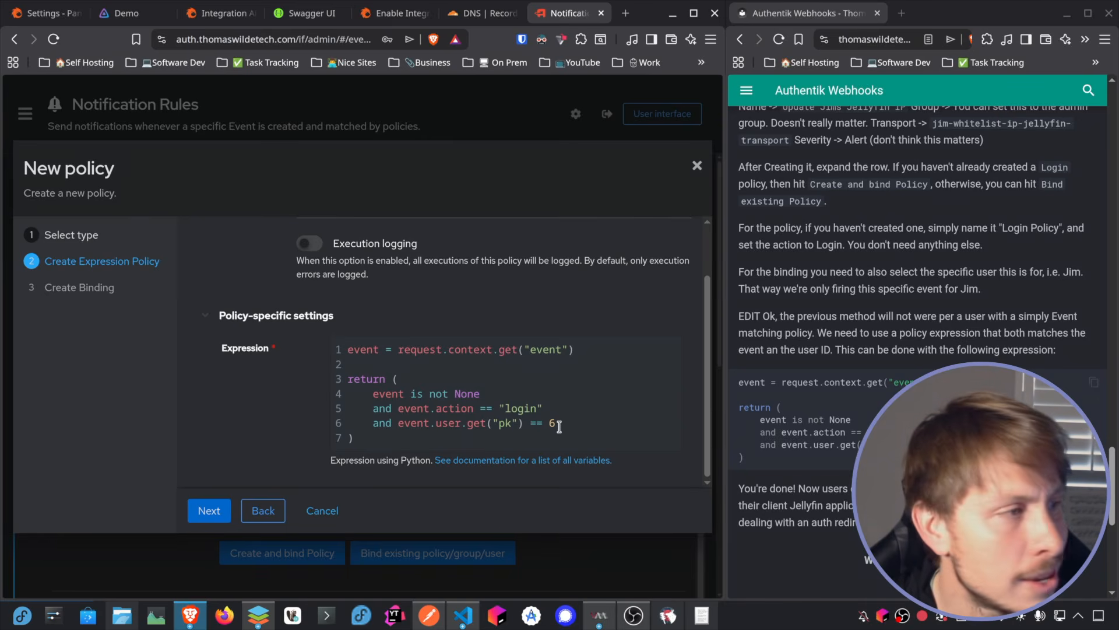
Step: Look up the first user's authentik PK in the spreadsheet, set the expression's pk to 7, and create and bind the policy
{"action": "type", "text": "6"}
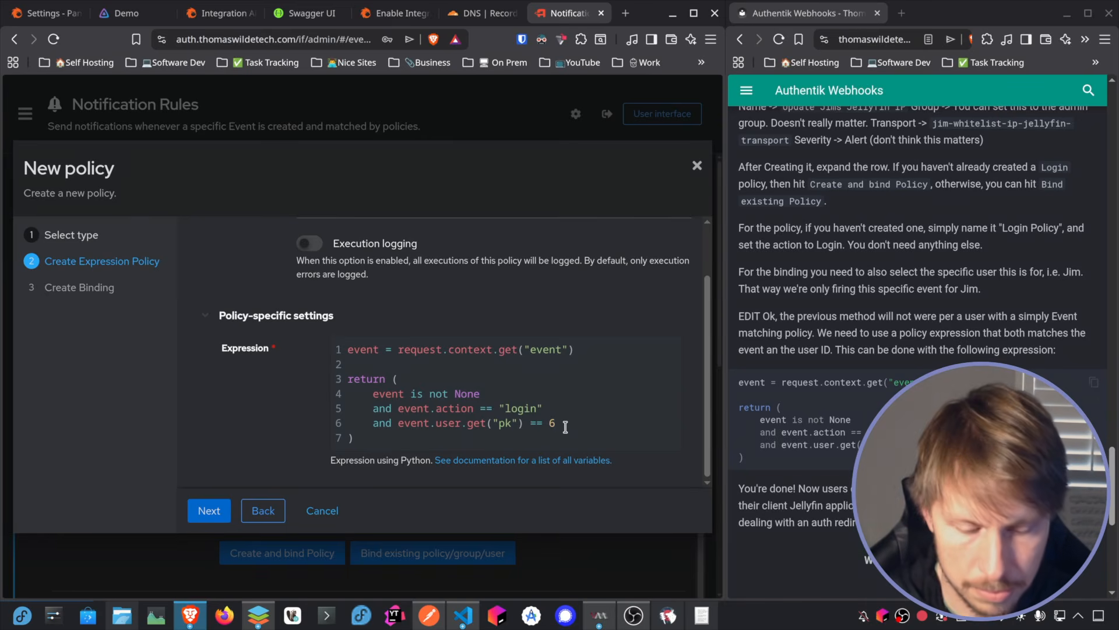
{"action": "key", "text": "alt+Tab"}
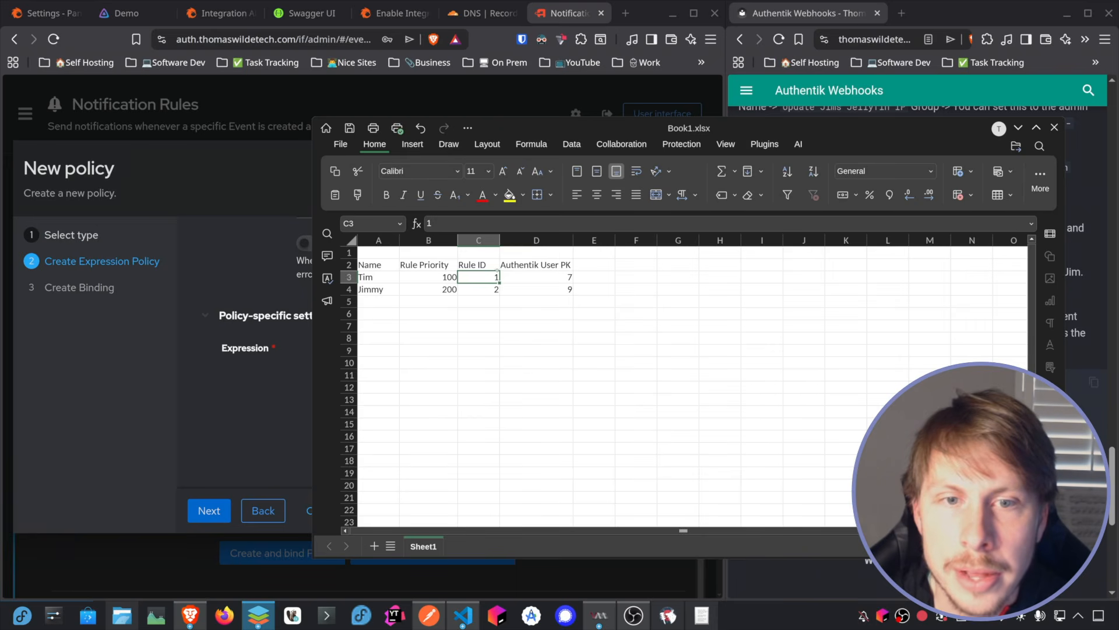
{"action": "key", "text": "alt+Tab"}
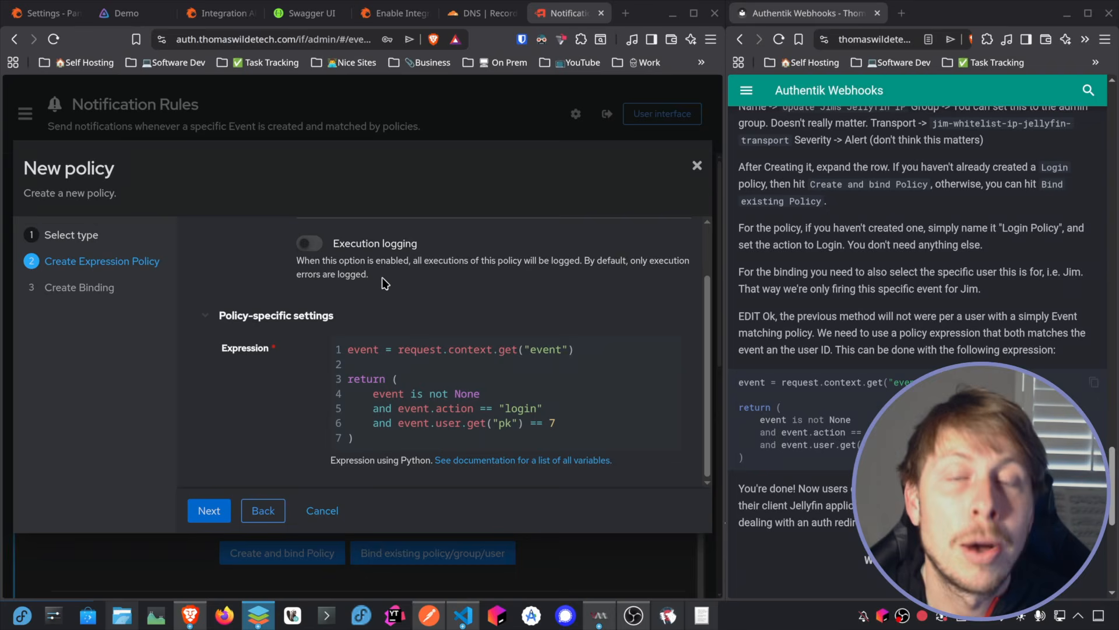
{"action": "left_click", "coordinate": [217, 516]}
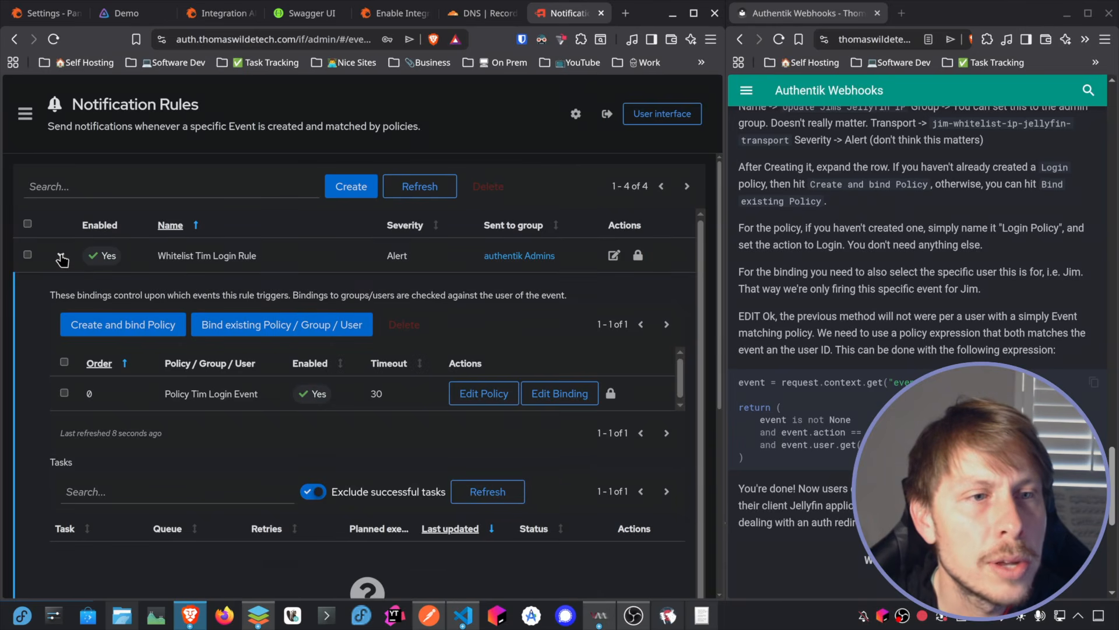
{"action": "left_click", "coordinate": [61, 254]}
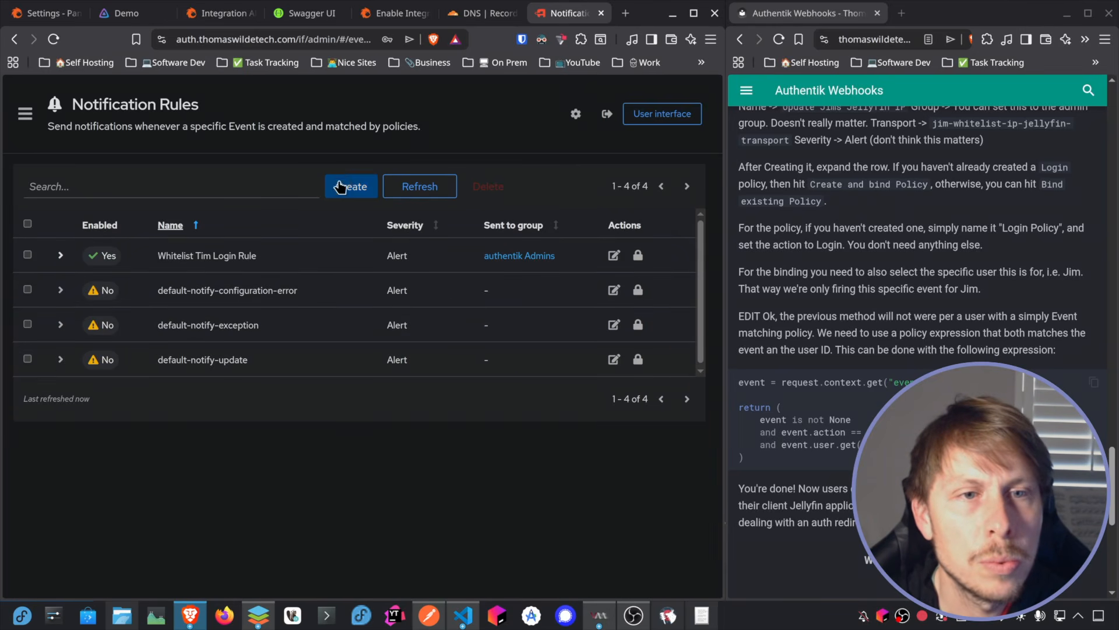
Step: Start a new notification rule named "Whitelist … Login Rule" with the second user's name
{"action": "left_click", "coordinate": [366, 199]}
{"action": "double_click", "coordinate": [166, 159]}
{"action": "double_click", "coordinate": [196, 161]}
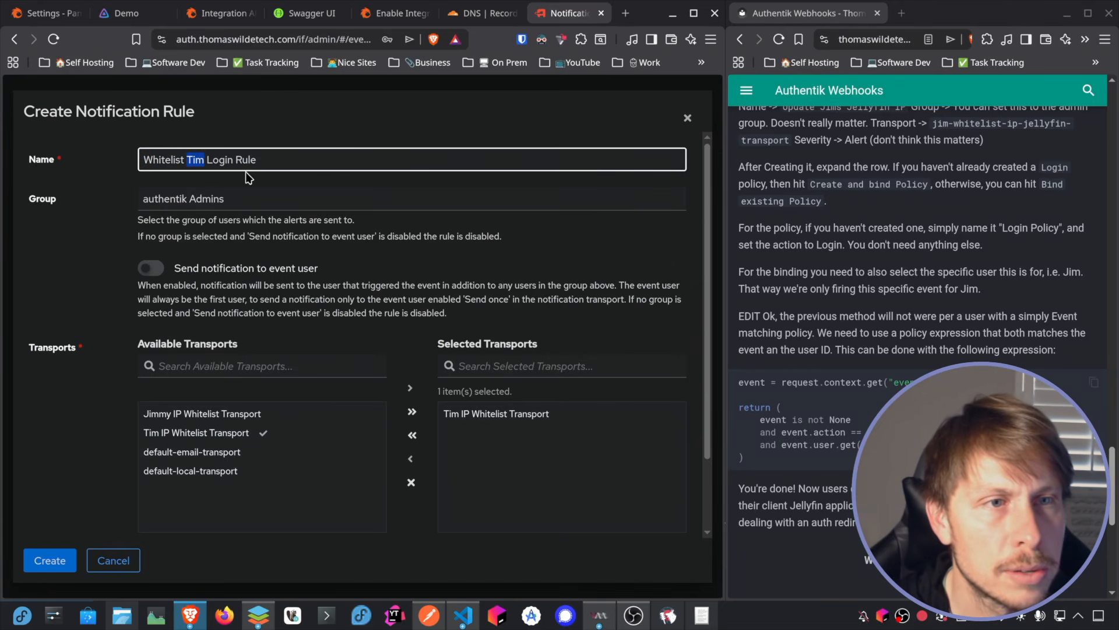
{"action": "type", "text": "Jimmy"}
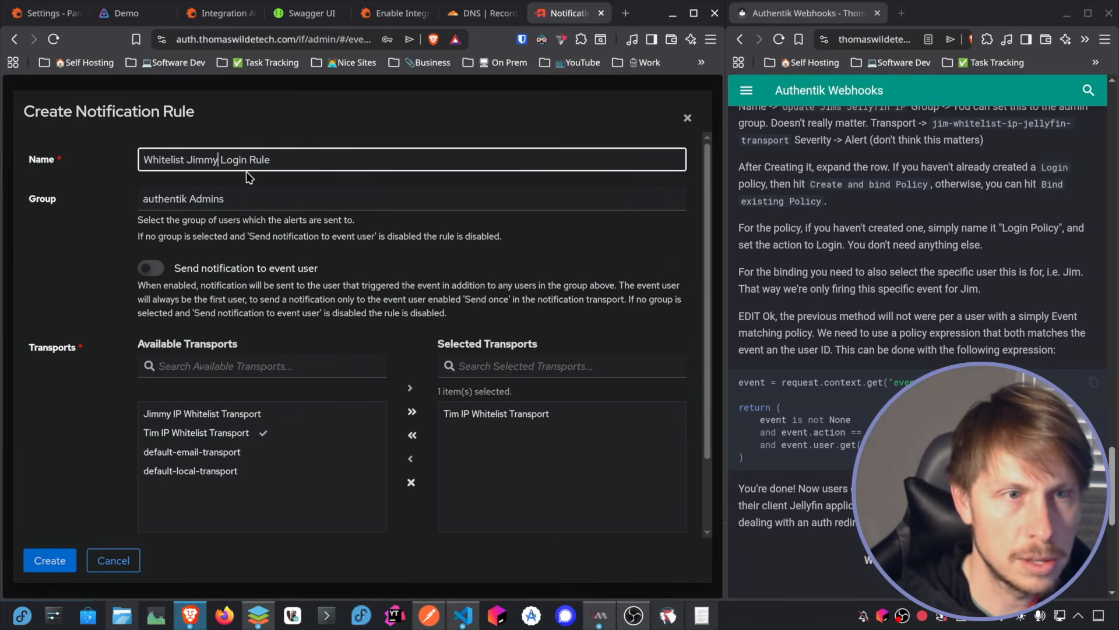
Step: Replace the first user's transport with the second user's IP Whitelist Transport and create the rule
{"action": "left_click", "coordinate": [492, 415]}
{"action": "left_click", "coordinate": [411, 460]}
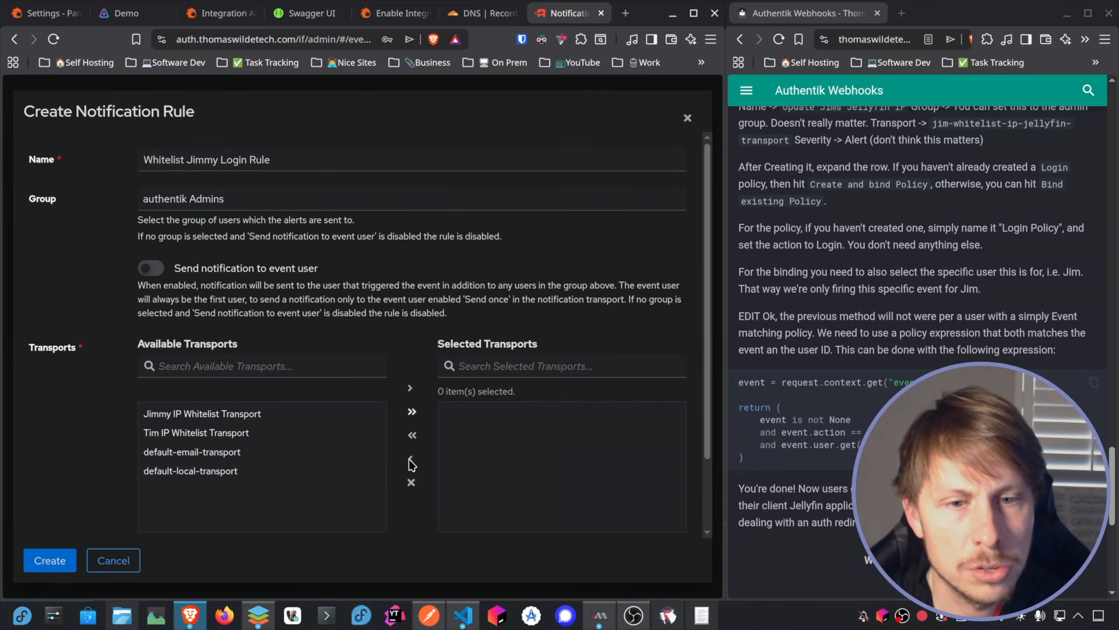
{"action": "double_click", "coordinate": [202, 414]}
{"action": "scroll", "coordinate": [202, 414], "scroll_direction": "down", "scroll_amount": 2}
{"action": "left_click", "coordinate": [49, 560]}
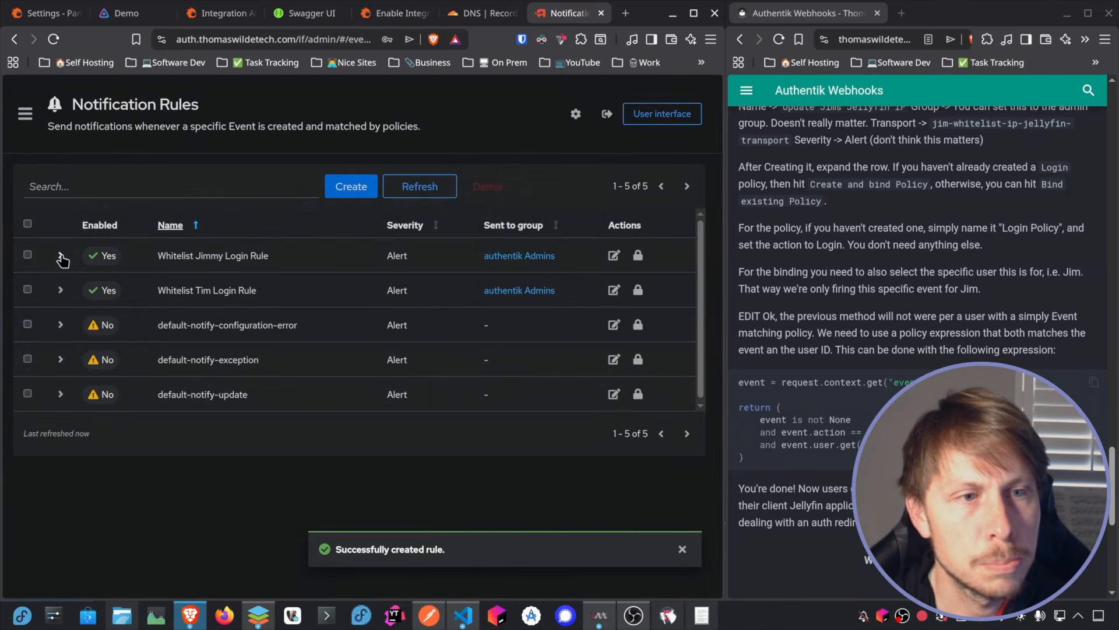
Step: Start creating and binding an Expression Policy for the second user's rule, named "… Login Event" with that user's name
{"action": "left_click", "coordinate": [60, 256]}
{"action": "left_click", "coordinate": [159, 333]}
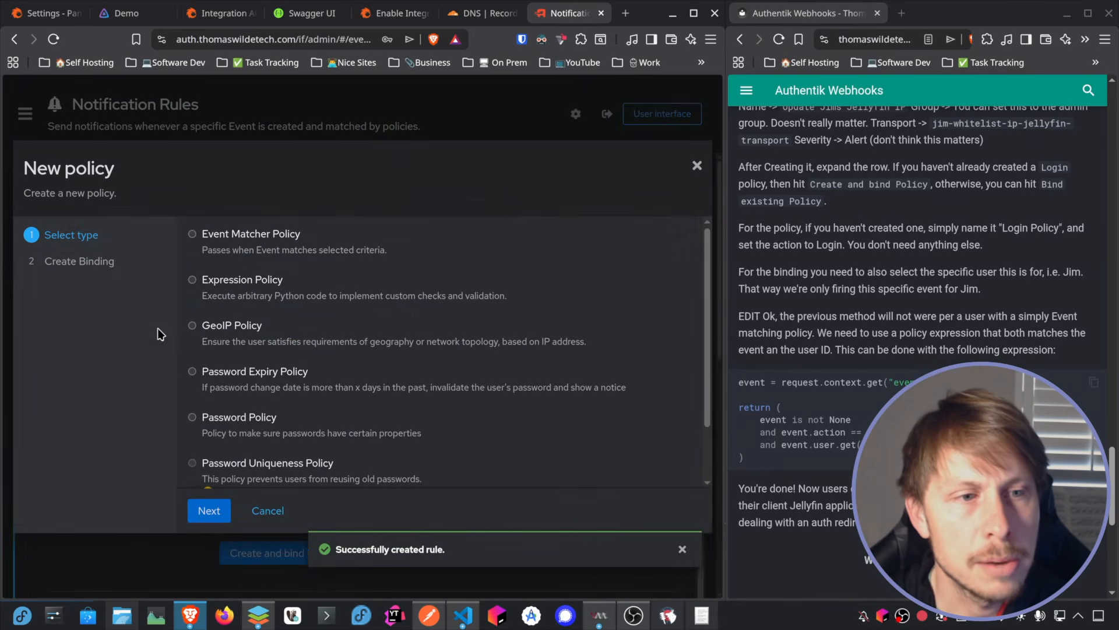
{"action": "left_click", "coordinate": [220, 281]}
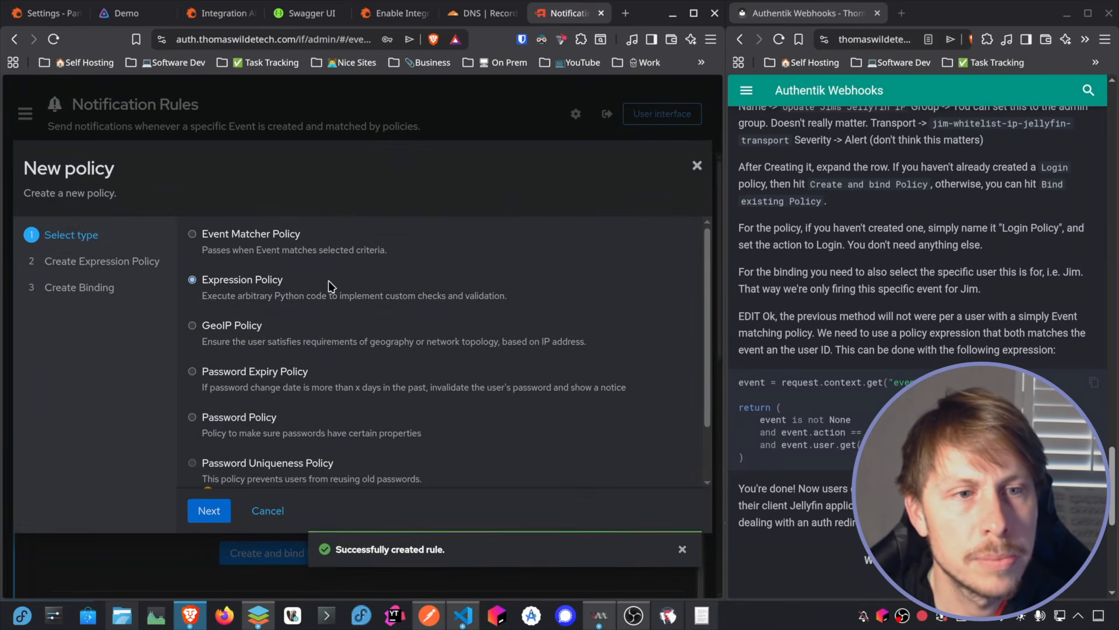
{"action": "left_click", "coordinate": [210, 510]}
{"action": "left_click", "coordinate": [341, 268]}
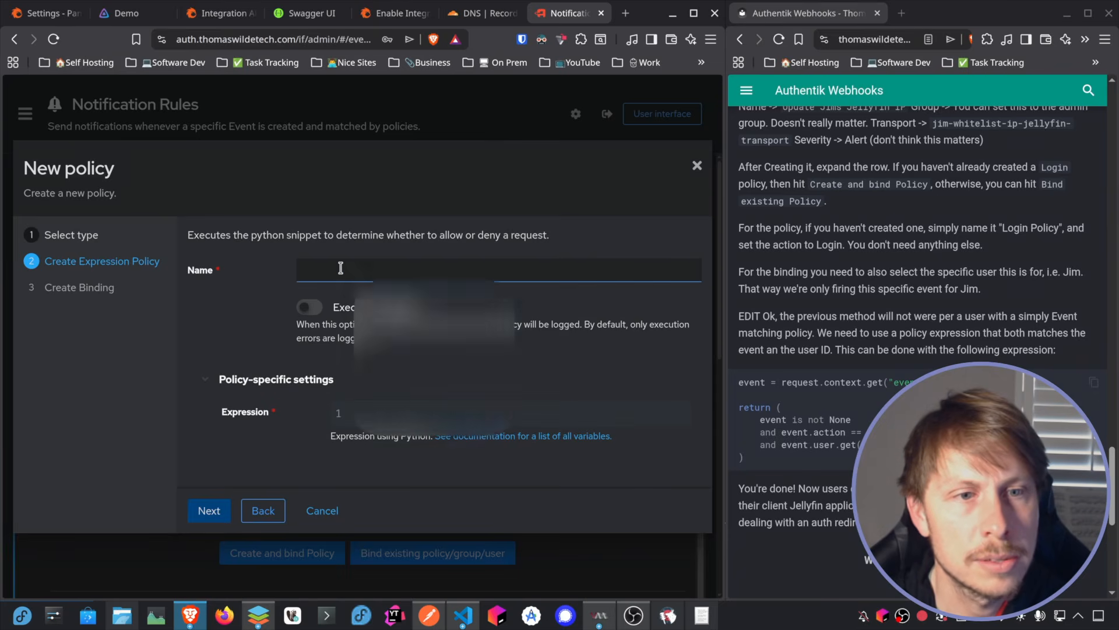
{"action": "type", "text": "Jimm"}
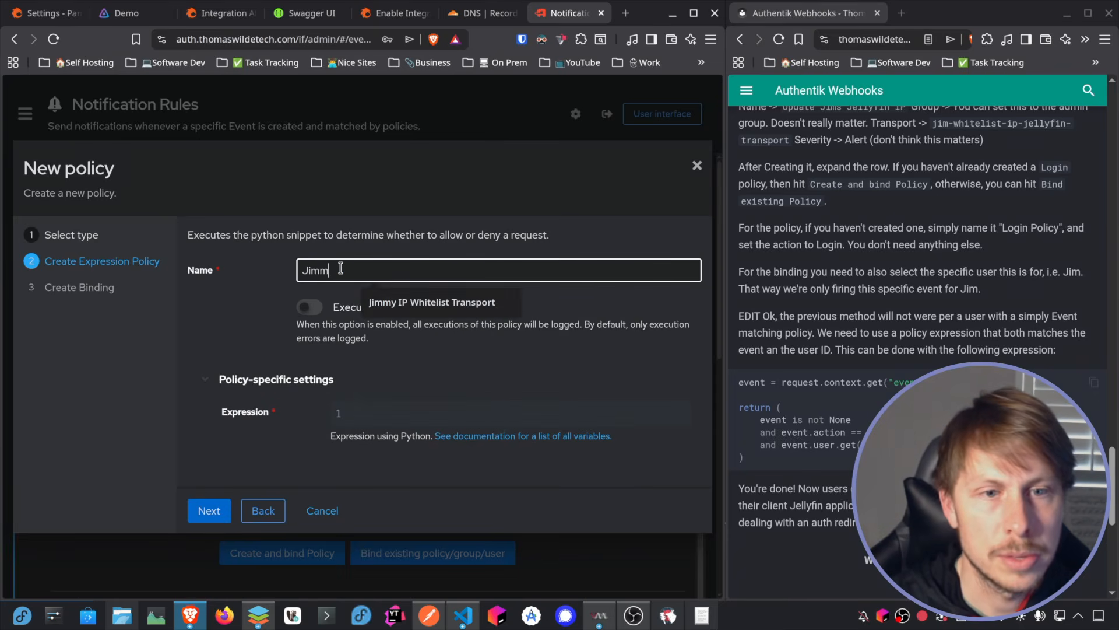
{"action": "type", "text": "y Login Event"}
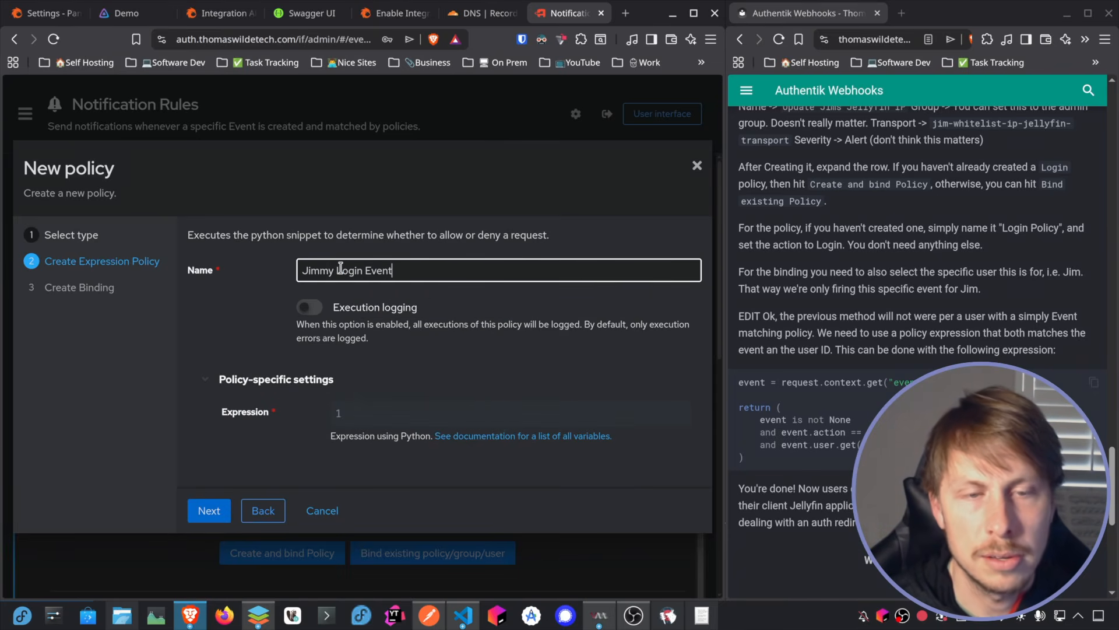
Step: Copy the guide's Python expression into the policy, set its pk to 9, and create and bind the policy
{"action": "left_click", "coordinate": [1094, 383]}
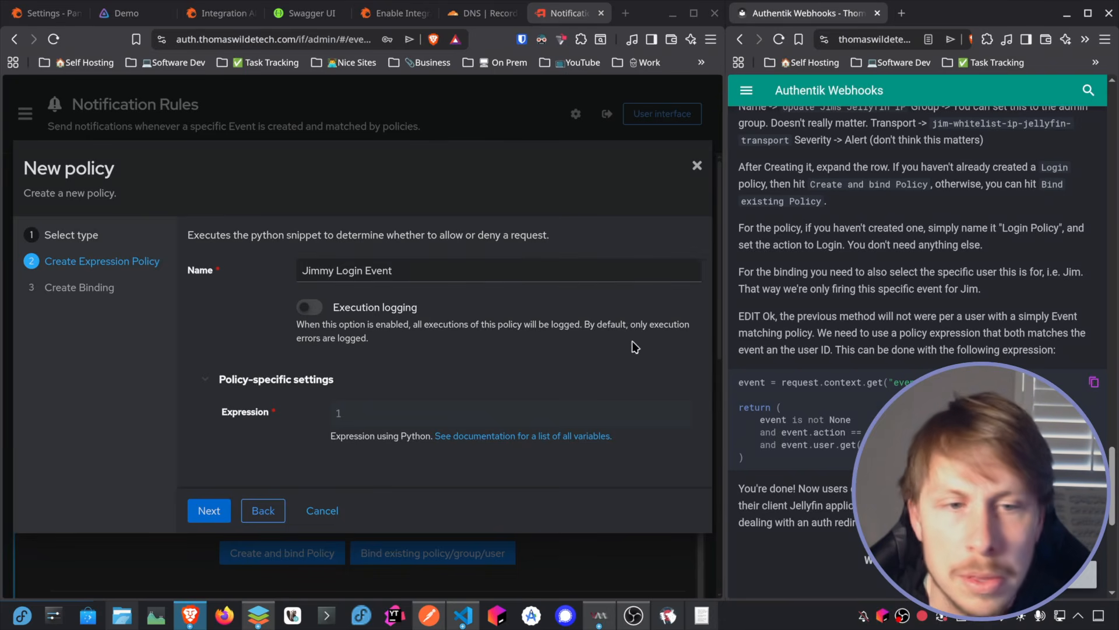
{"action": "left_click", "coordinate": [379, 411]}
{"action": "key", "text": "ctrl+v"}
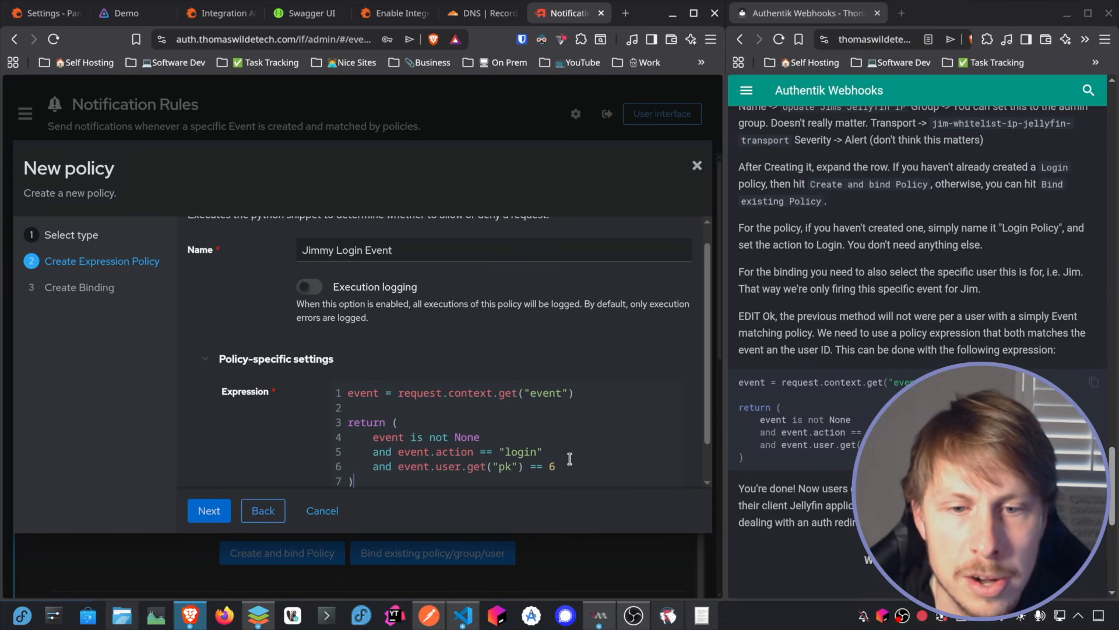
{"action": "scroll", "coordinate": [546, 347], "scroll_direction": "down", "scroll_amount": 1}
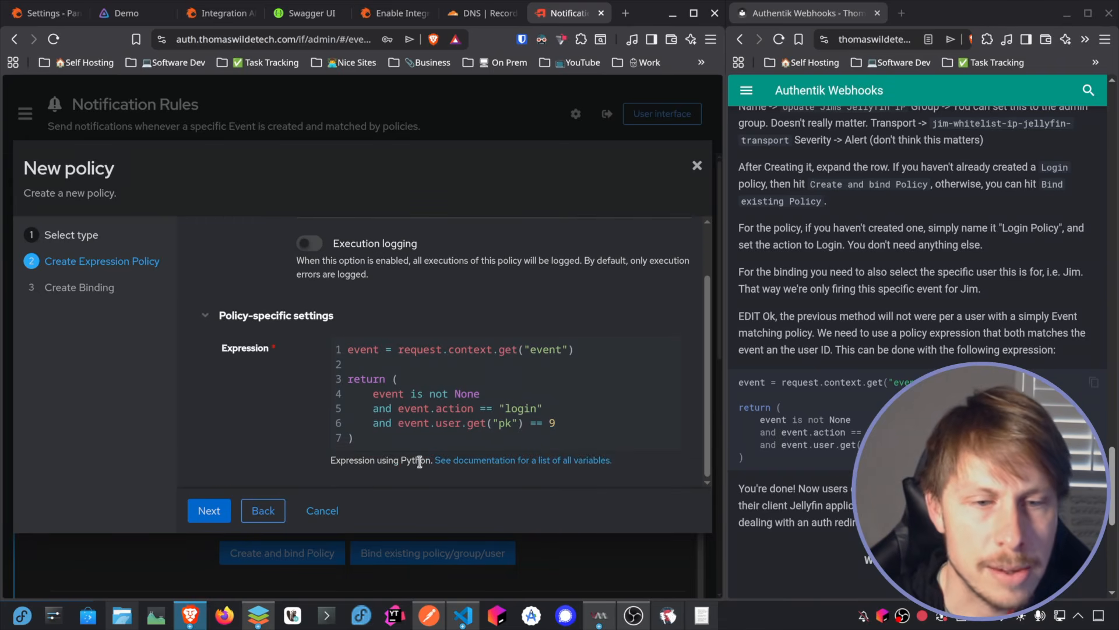
{"action": "left_click", "coordinate": [210, 512]}
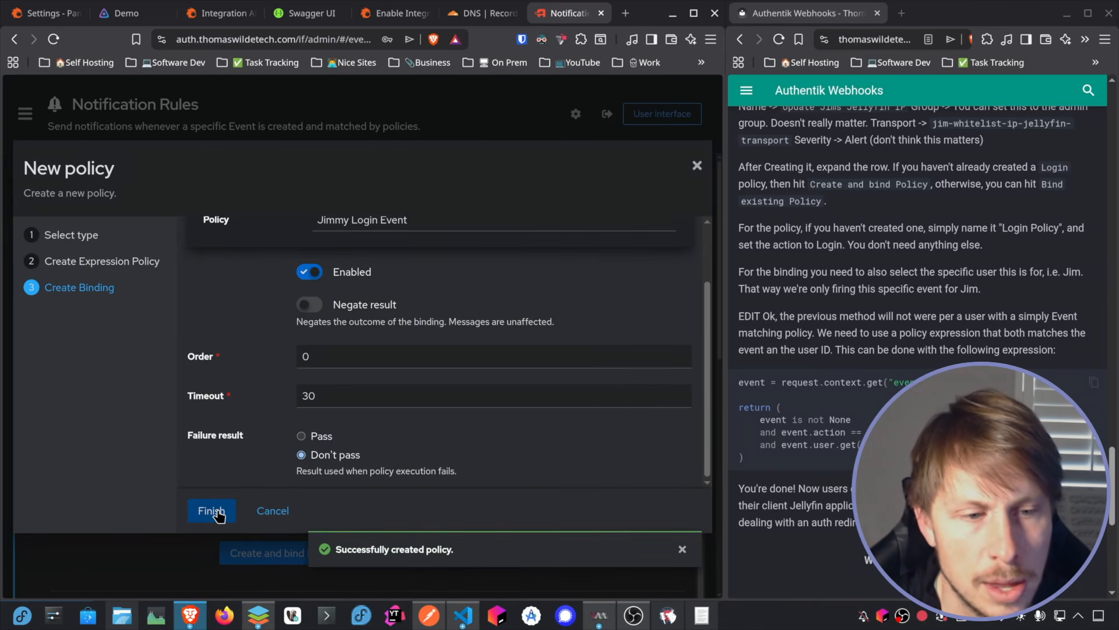
{"action": "left_click", "coordinate": [214, 512]}
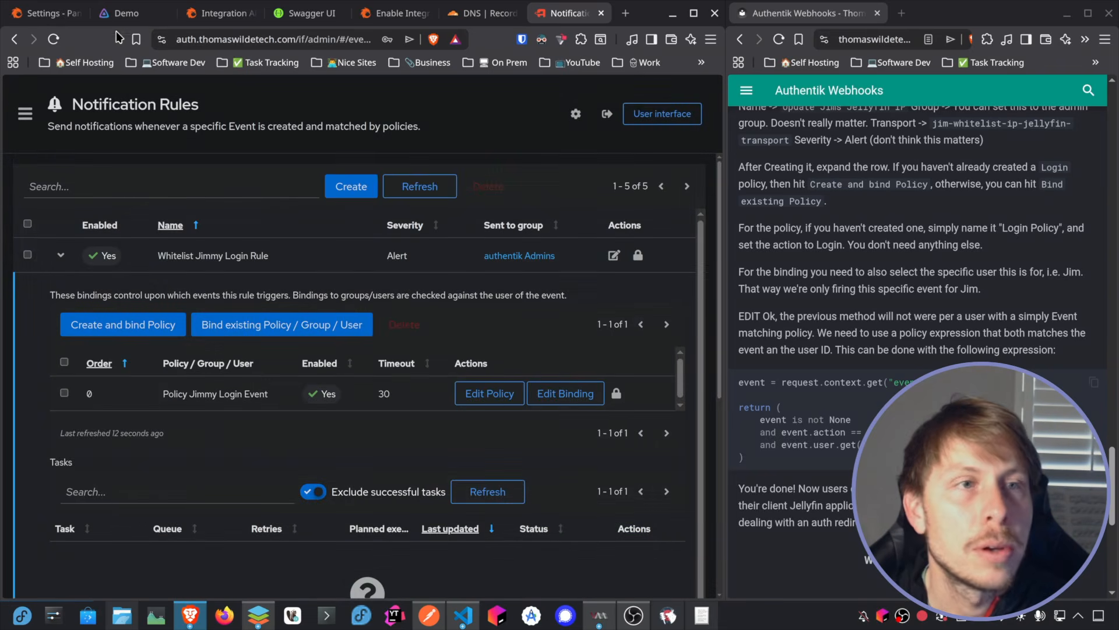
Step: Switch to Pangolin, open the resources list in a maximized window, and examine the Jellyfin resource
{"action": "left_click", "coordinate": [42, 13]}
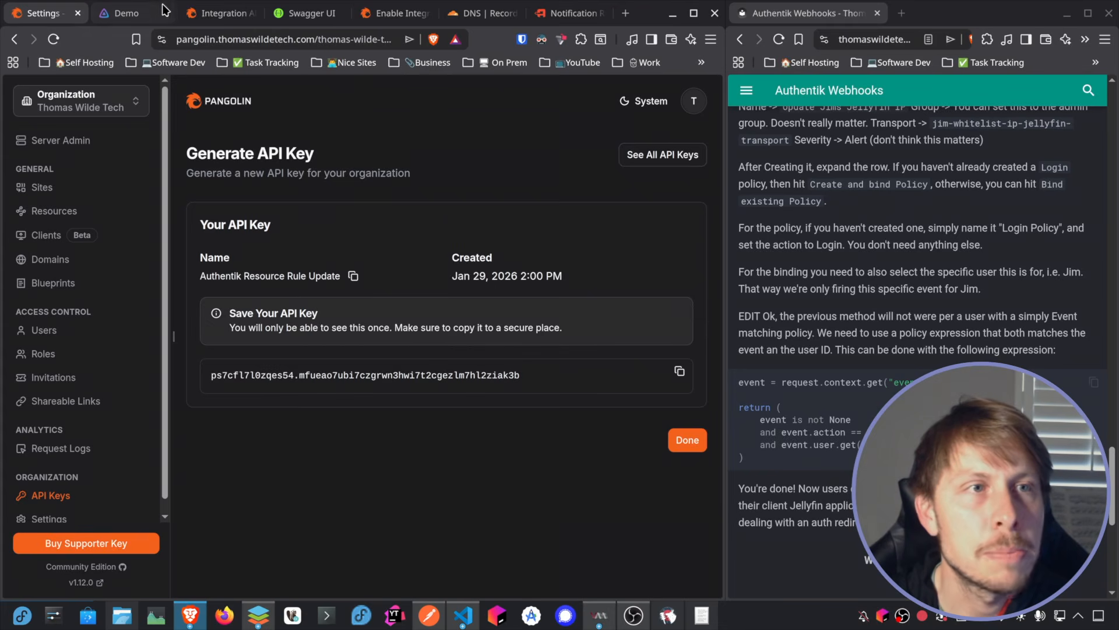
{"action": "left_click", "coordinate": [51, 210]}
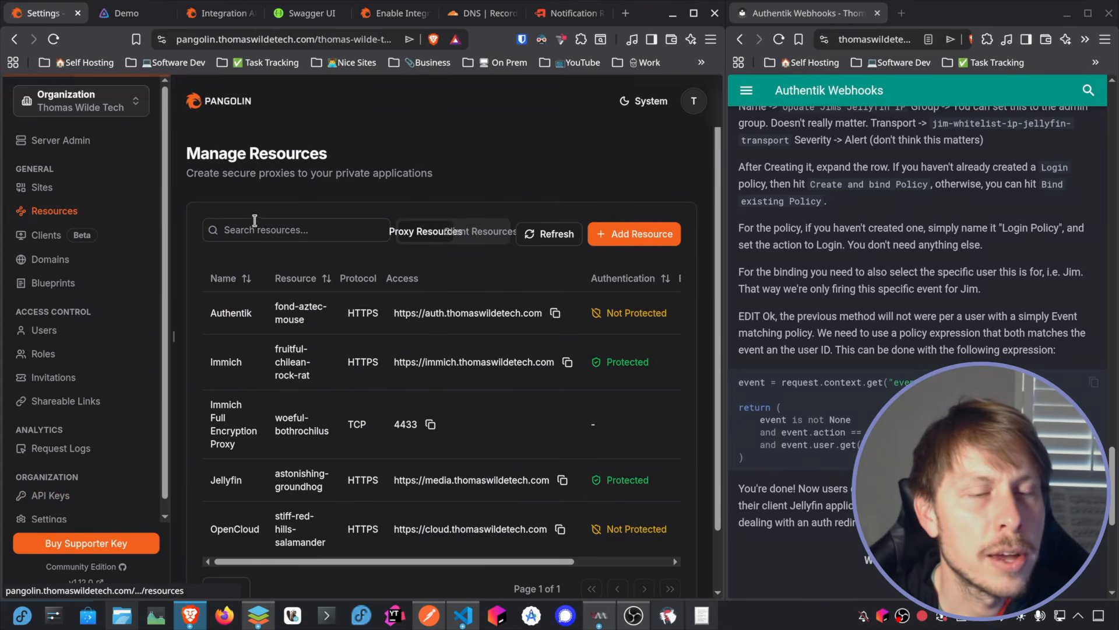
{"action": "scroll", "coordinate": [263, 233], "scroll_direction": "down", "scroll_amount": 2}
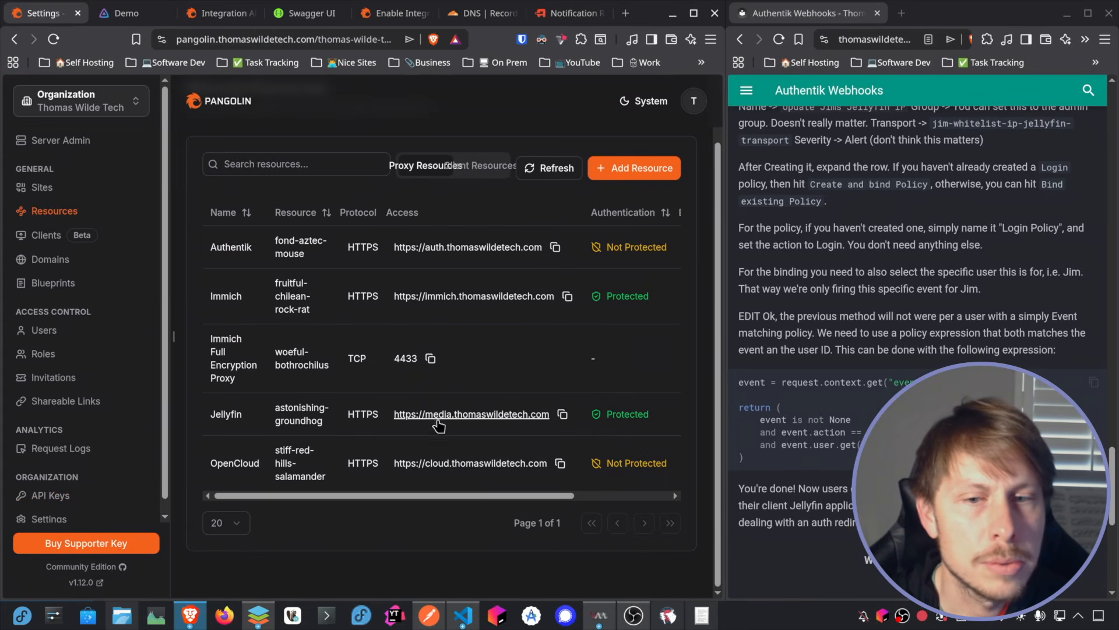
{"action": "left_click", "coordinate": [693, 13]}
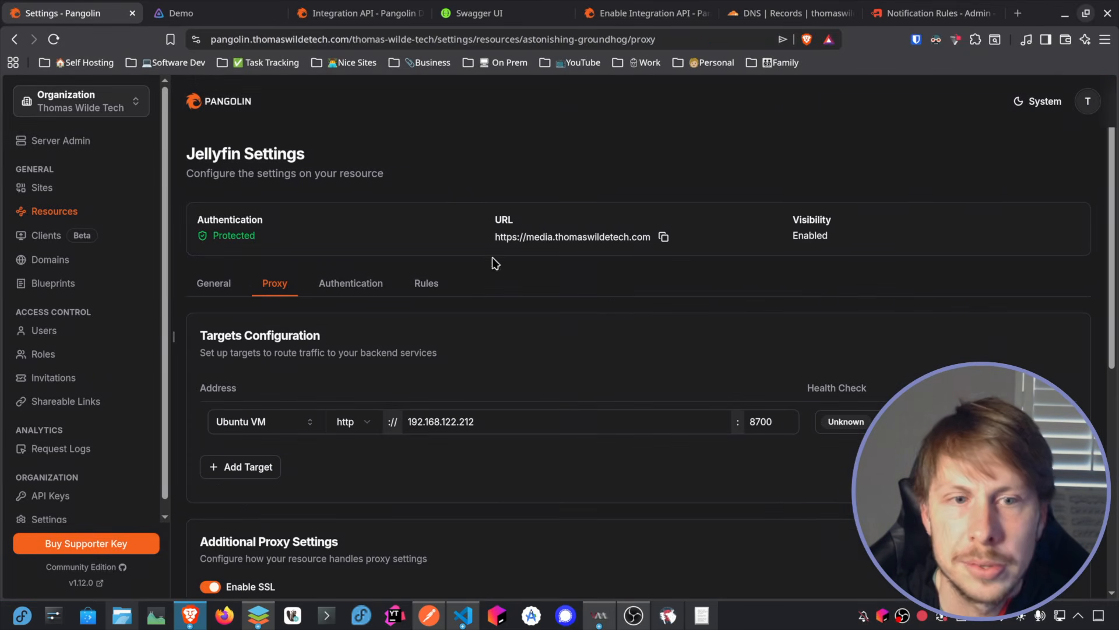
{"action": "left_click", "coordinate": [427, 283]}
{"action": "scroll", "coordinate": [525, 320], "scroll_direction": "down", "scroll_amount": 2}
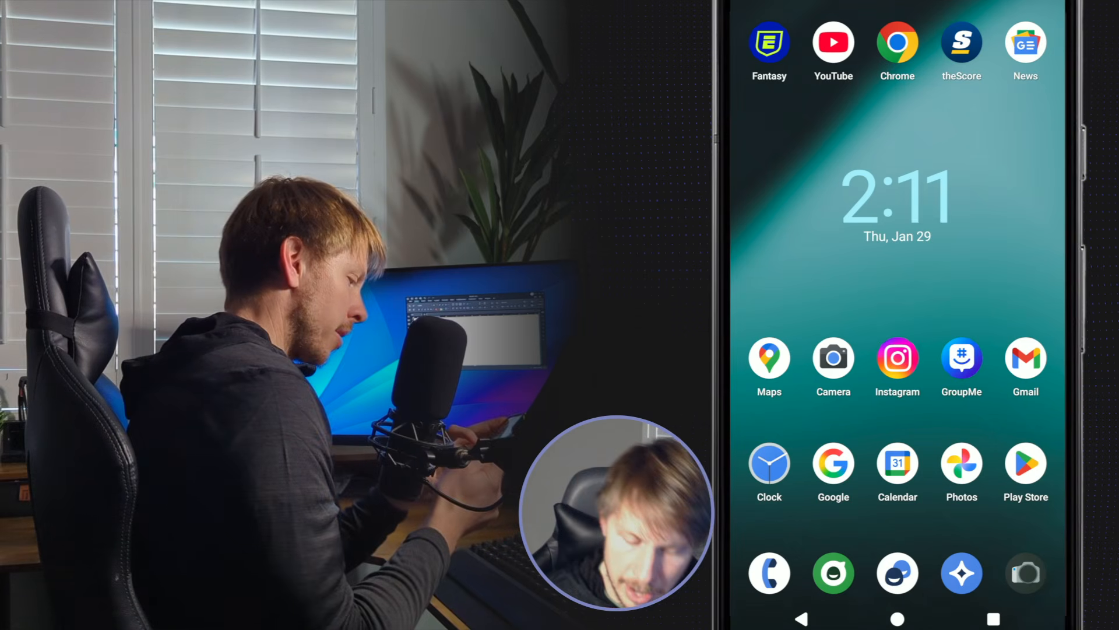
Step: Open the Jellyfin app on the phone and try to sign out of the current account
{"action": "left_click_drag", "start_coordinate": [991, 303], "coordinate": [799, 303]}
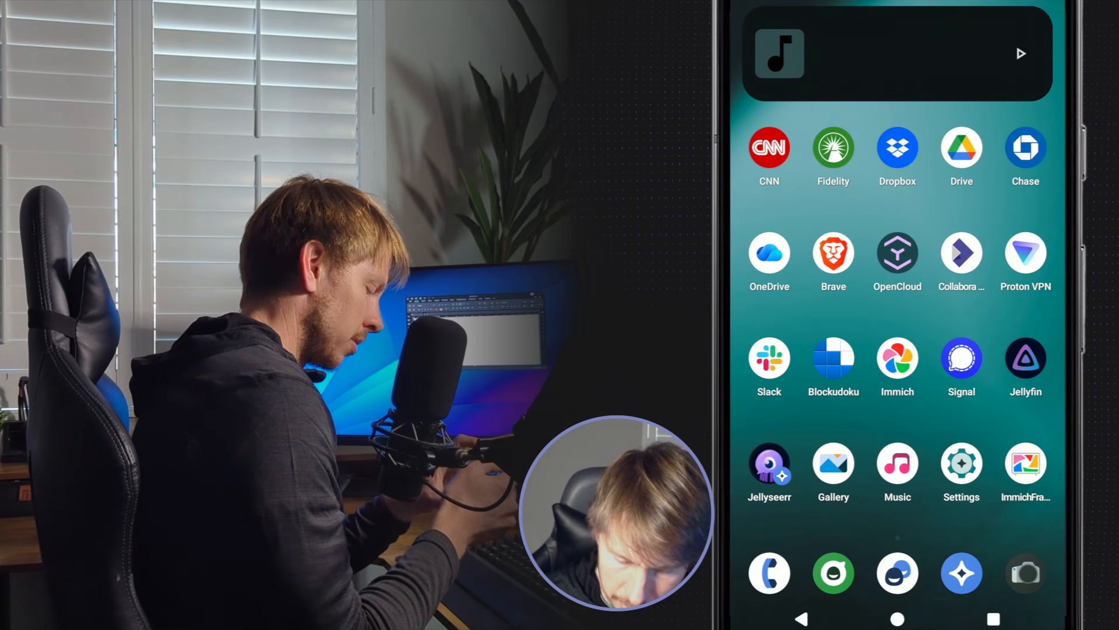
{"action": "left_click", "coordinate": [1024, 357]}
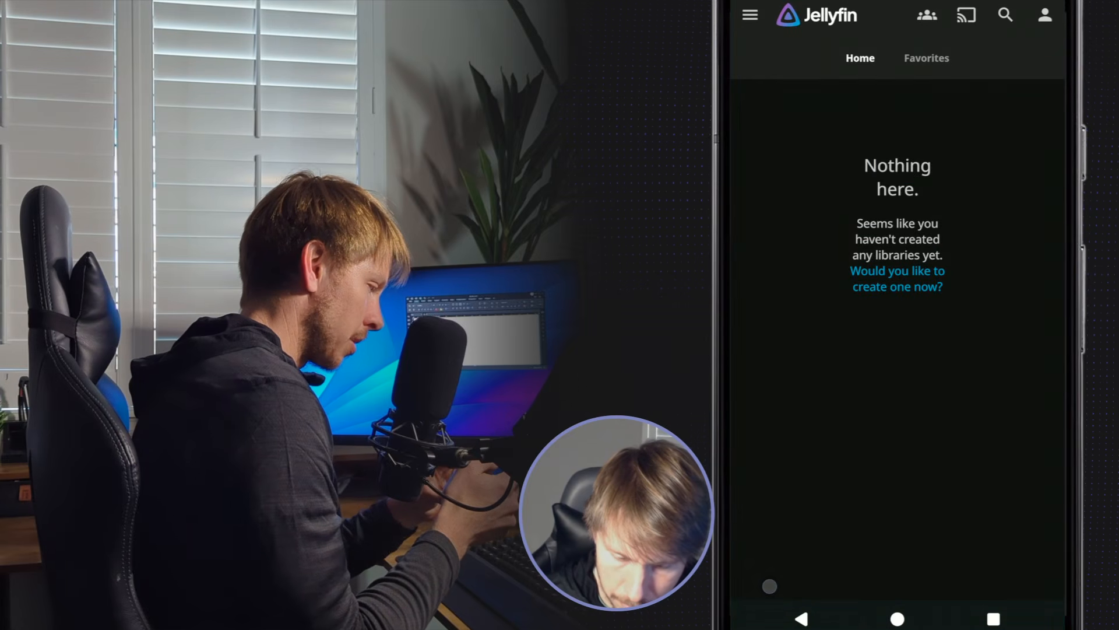
{"action": "left_click", "coordinate": [750, 15]}
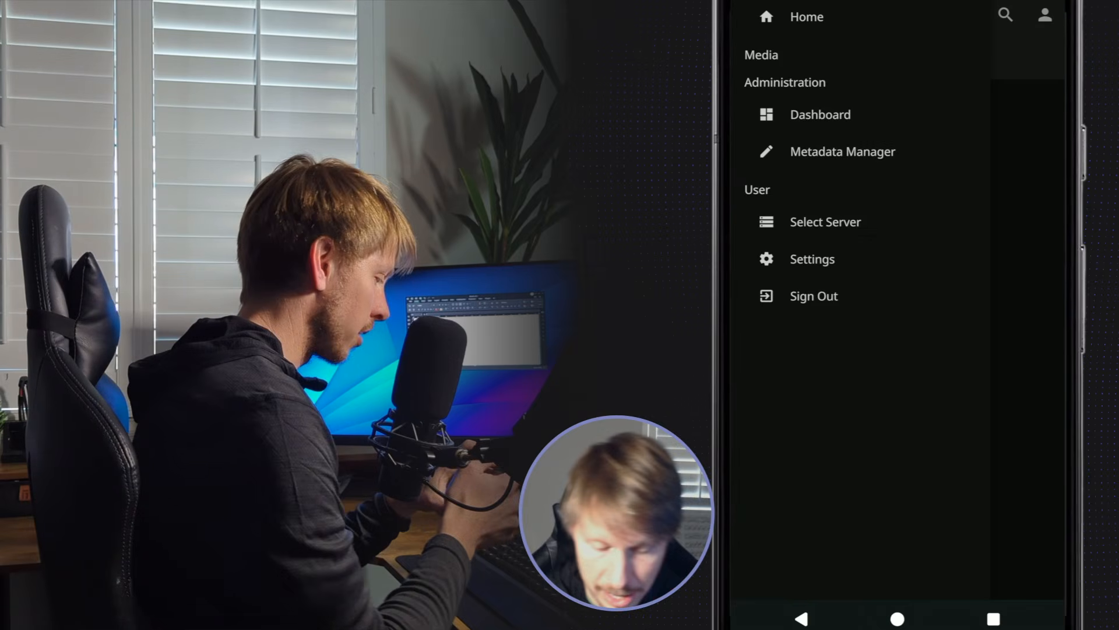
{"action": "left_click", "coordinate": [1015, 363]}
{"action": "left_click", "coordinate": [751, 15]}
{"action": "left_click", "coordinate": [807, 297]}
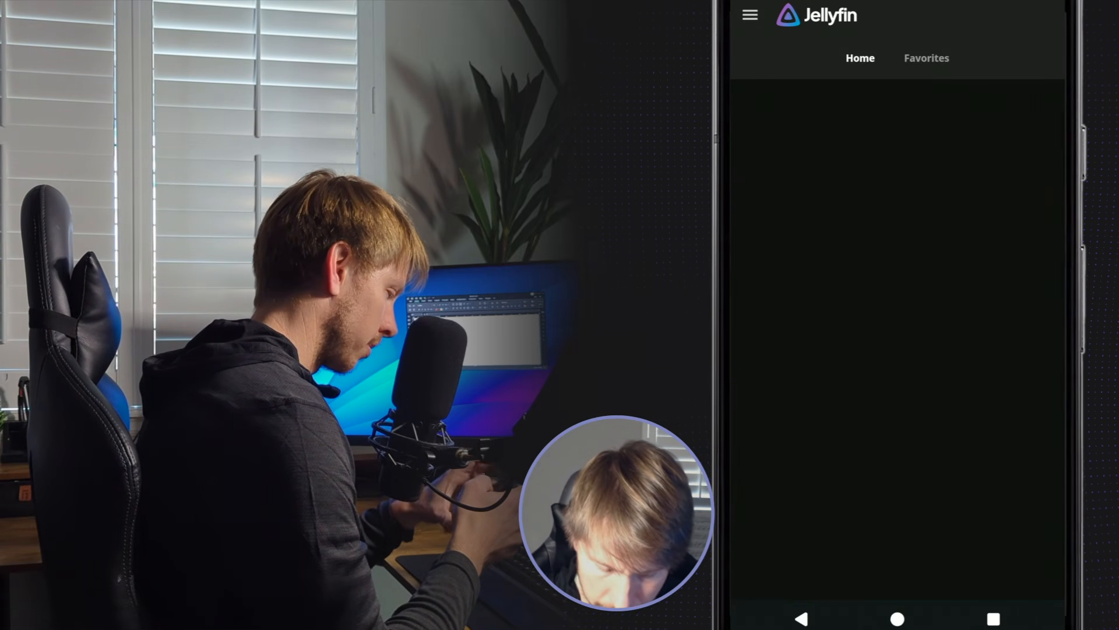
{"action": "left_click", "coordinate": [751, 17]}
{"action": "left_click", "coordinate": [809, 304]}
{"action": "left_click", "coordinate": [993, 619]}
{"action": "left_click_drag", "start_coordinate": [841, 418], "coordinate": [1014, 417]}
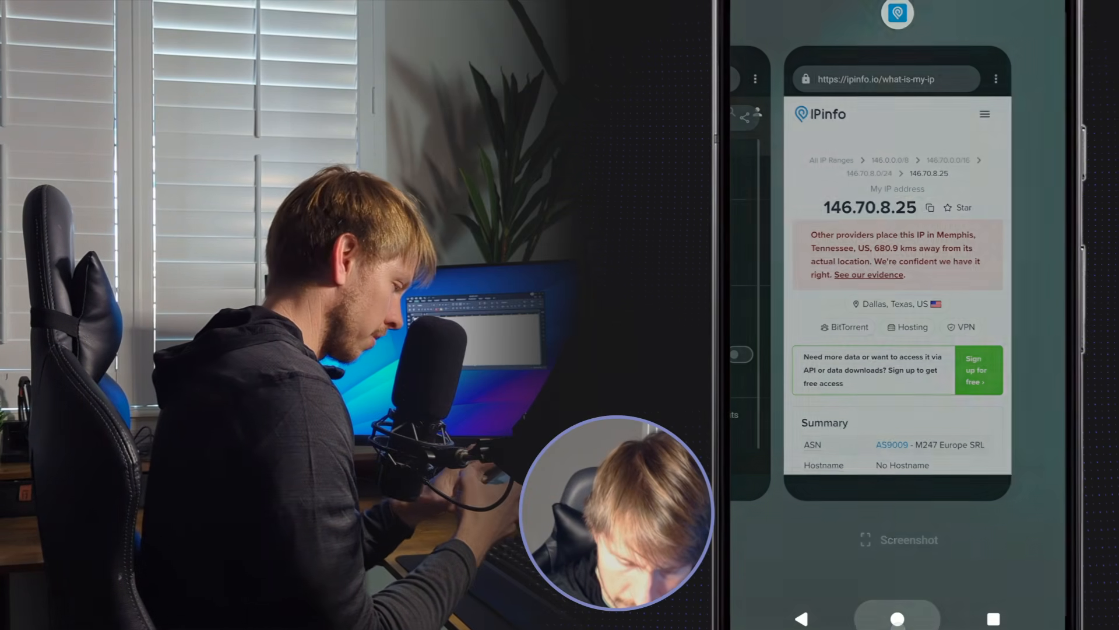
{"action": "left_click", "coordinate": [857, 513]}
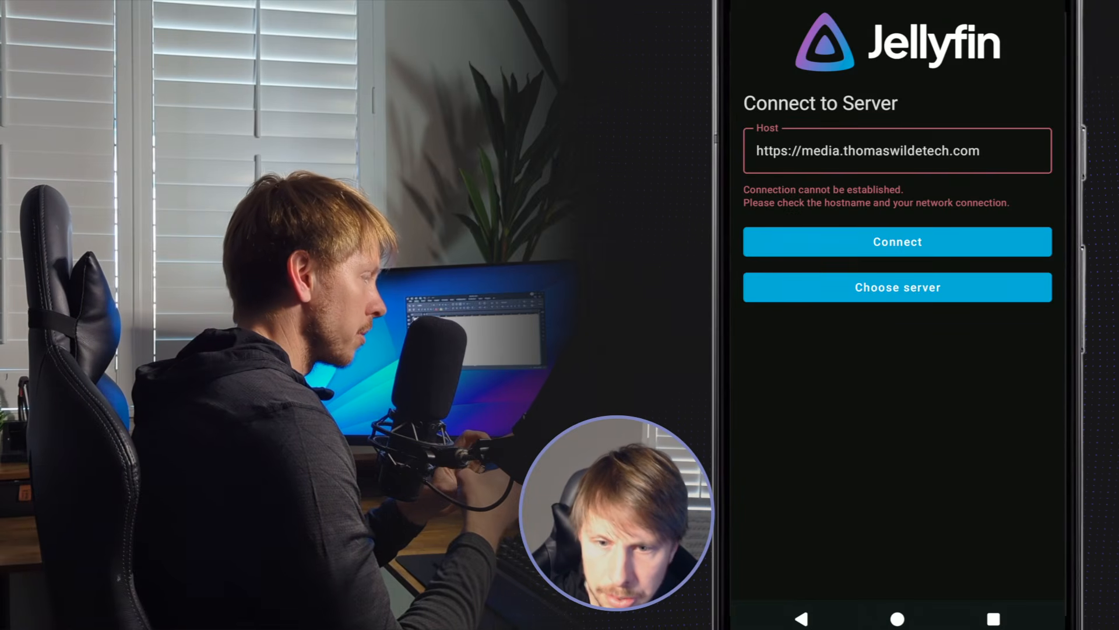
{"action": "left_click", "coordinate": [898, 619]}
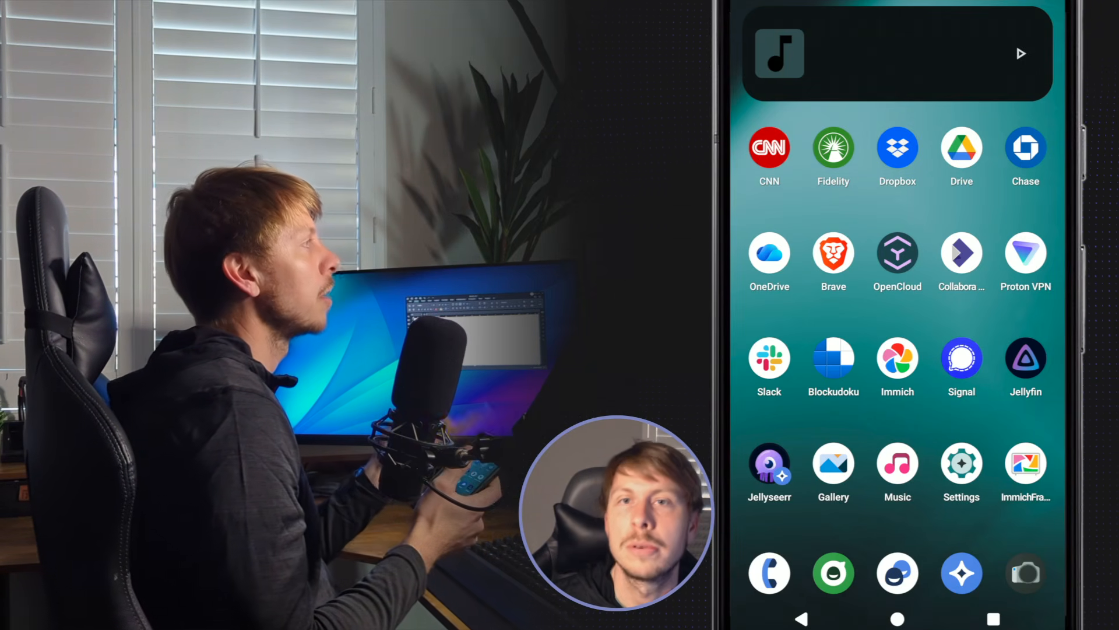
Step: Open the phone's browser and go to auth.thomaswildetech.com
{"action": "left_click", "coordinate": [962, 573]}
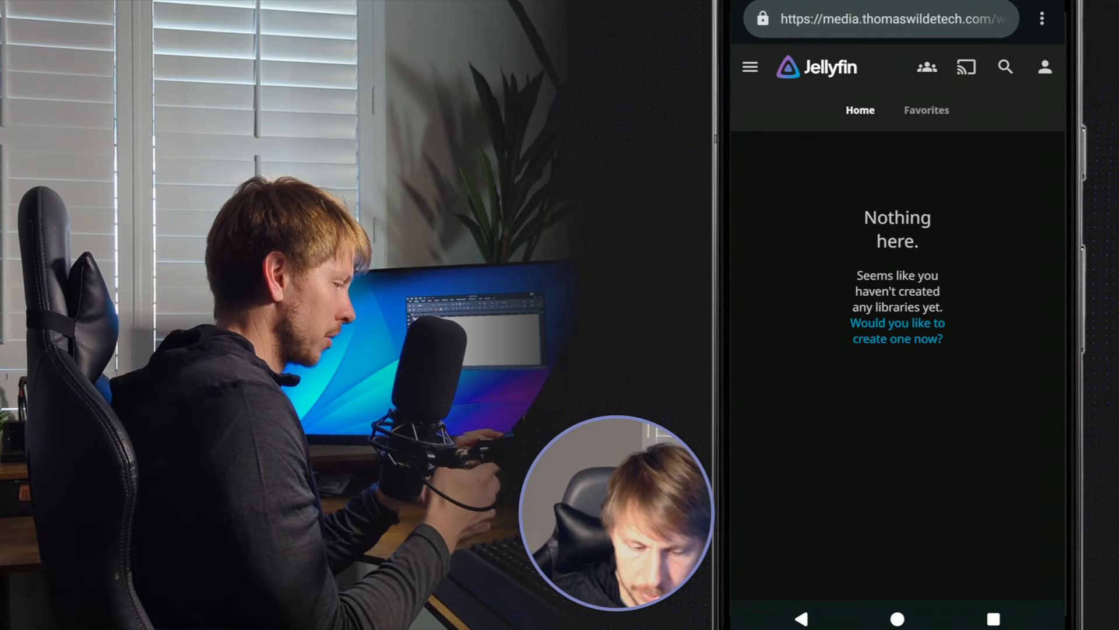
{"action": "left_click", "coordinate": [892, 19]}
{"action": "type", "text": "auth"}
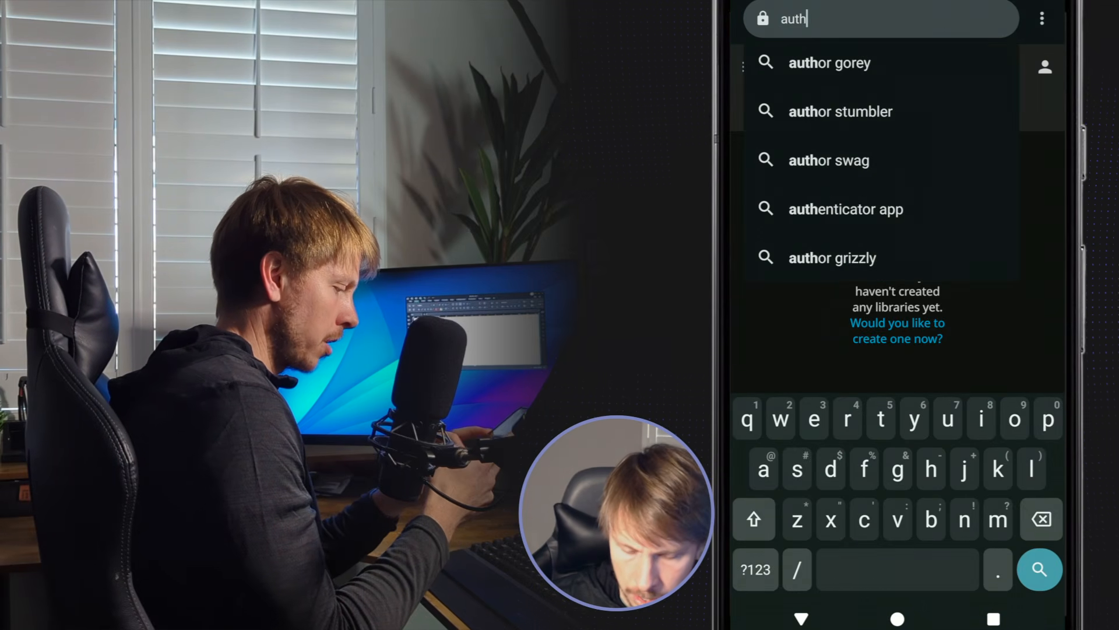
{"action": "type", "text": ".thomaswildetech.com"}
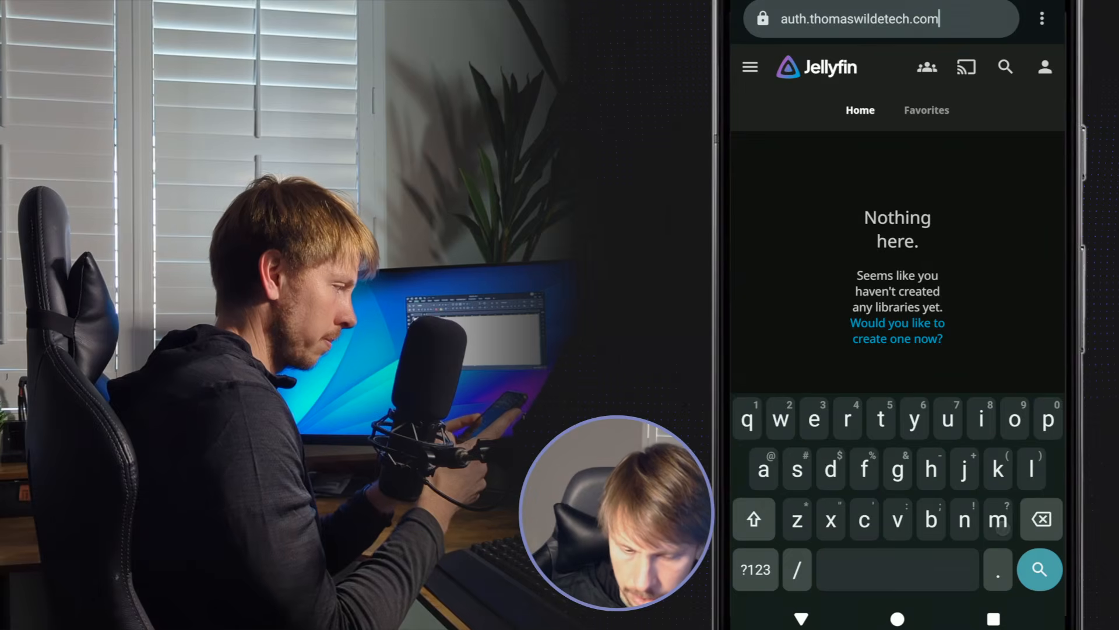
{"action": "key", "text": "Return"}
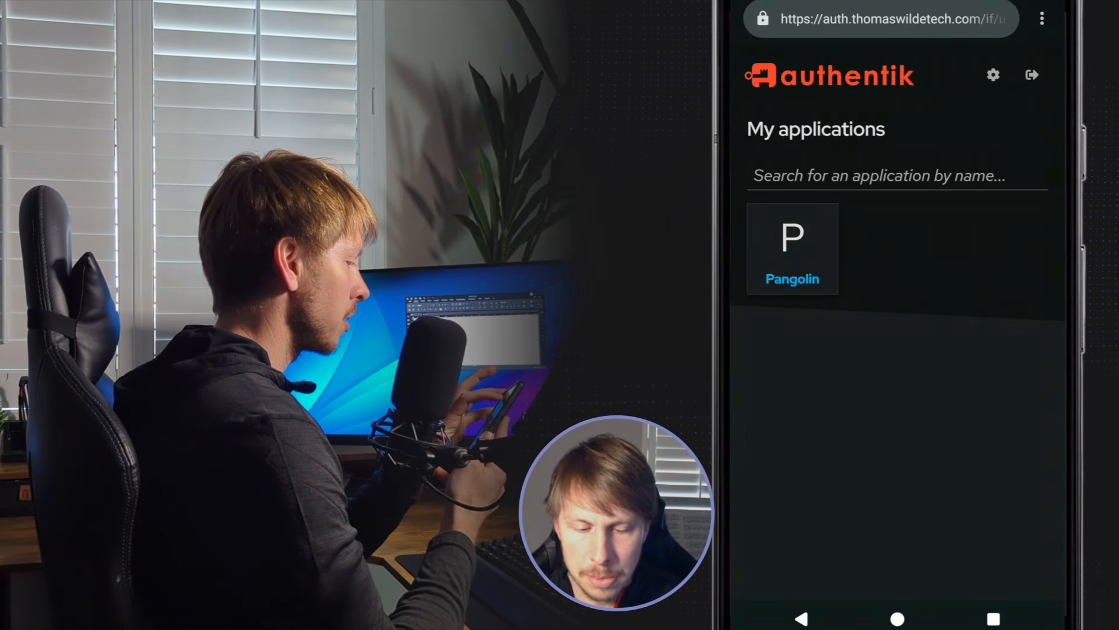
Step: Sign out of authentik on the phone and sign back in with the first test user's username and password
{"action": "left_click", "coordinate": [1032, 75]}
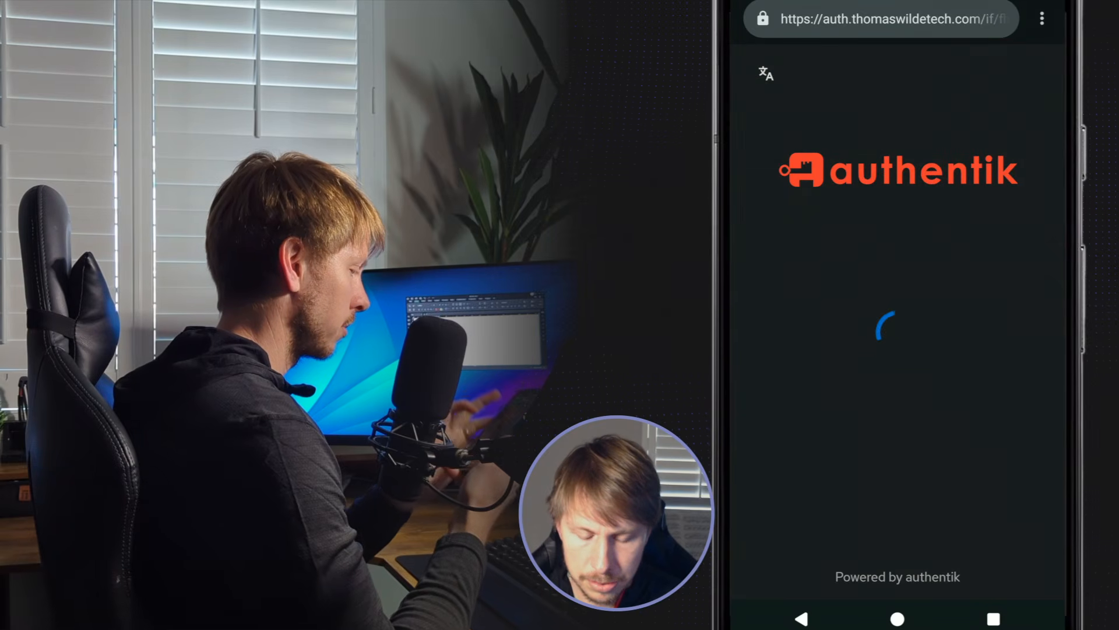
{"action": "left_click", "coordinate": [794, 315]}
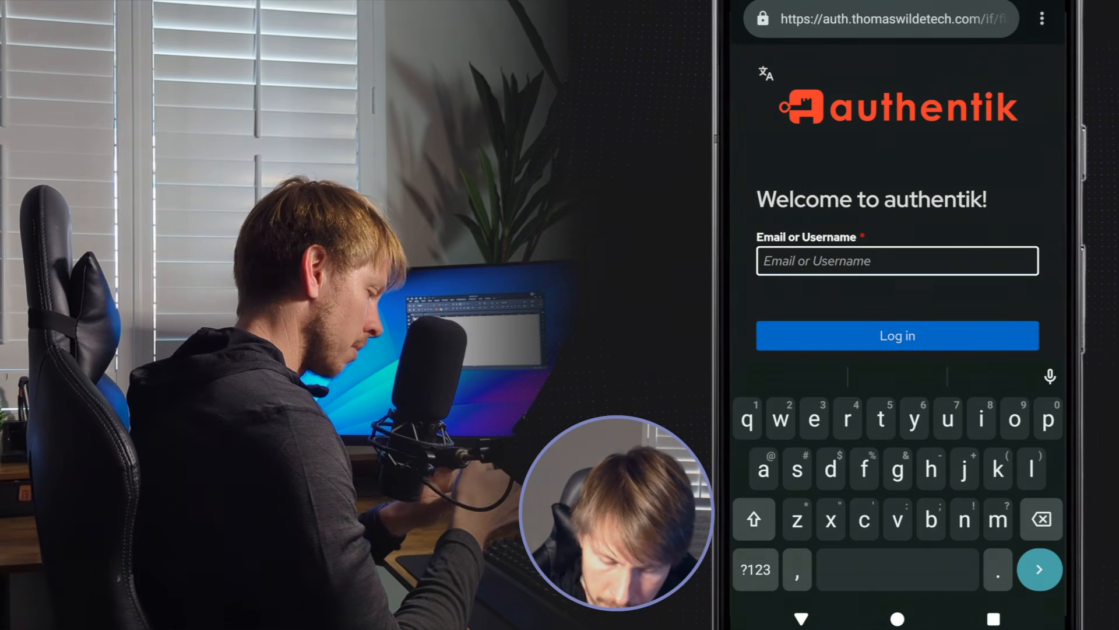
{"action": "key", "text": "Return"}
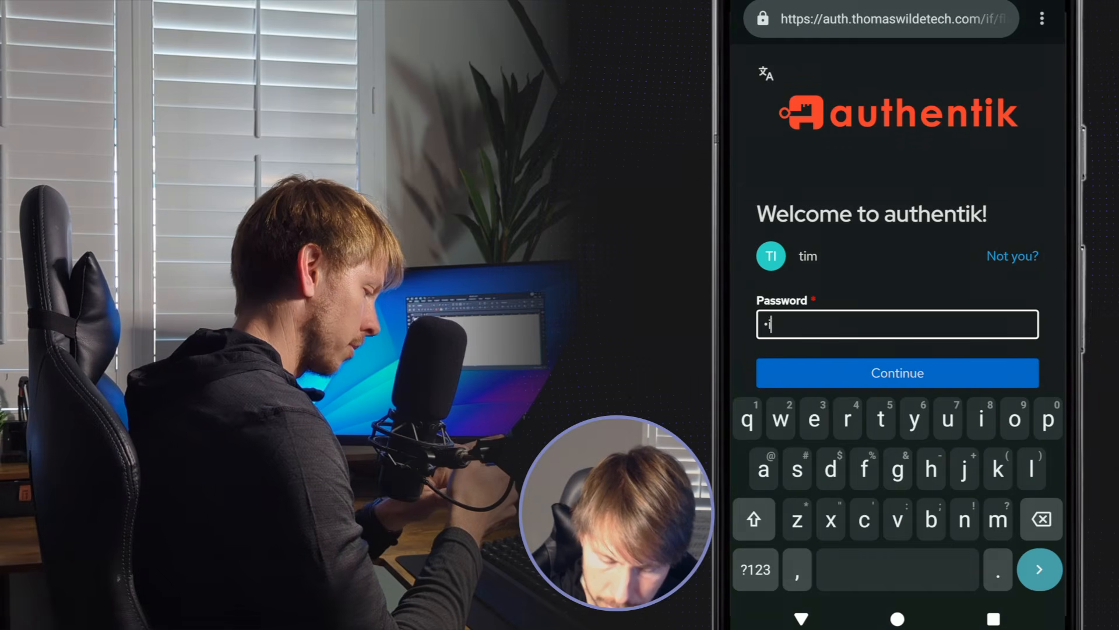
{"action": "key", "text": "Return"}
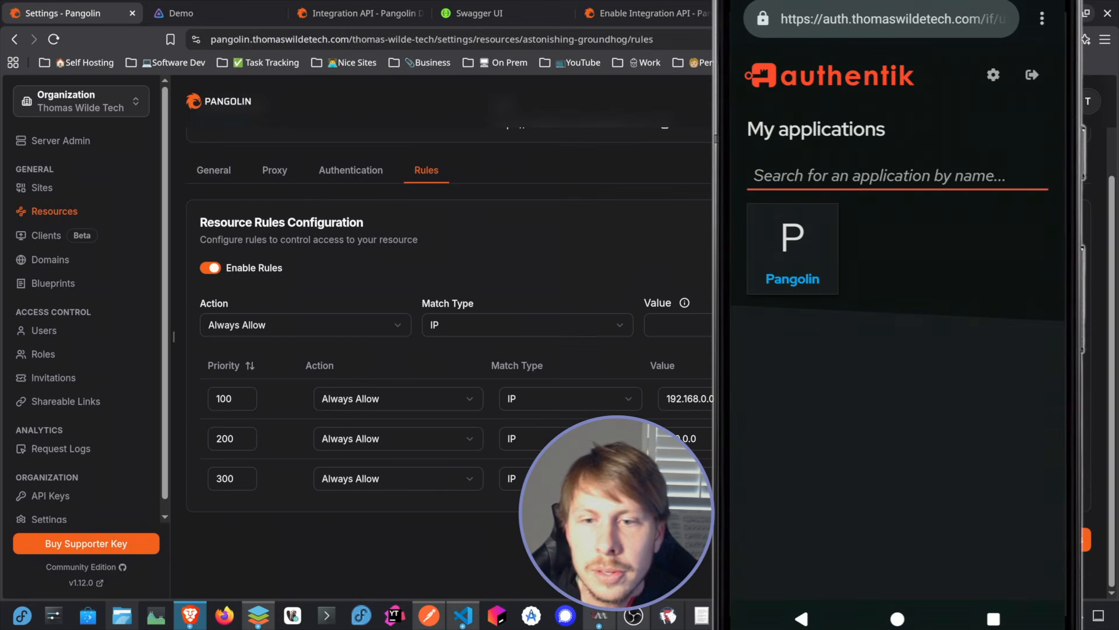
Step: Reload the Jellyfin resource's rules in Pangolin and check the IP value of the priority 100 rule
{"action": "left_click", "coordinate": [54, 40]}
{"action": "scroll", "coordinate": [698, 412], "scroll_direction": "down", "scroll_amount": 2}
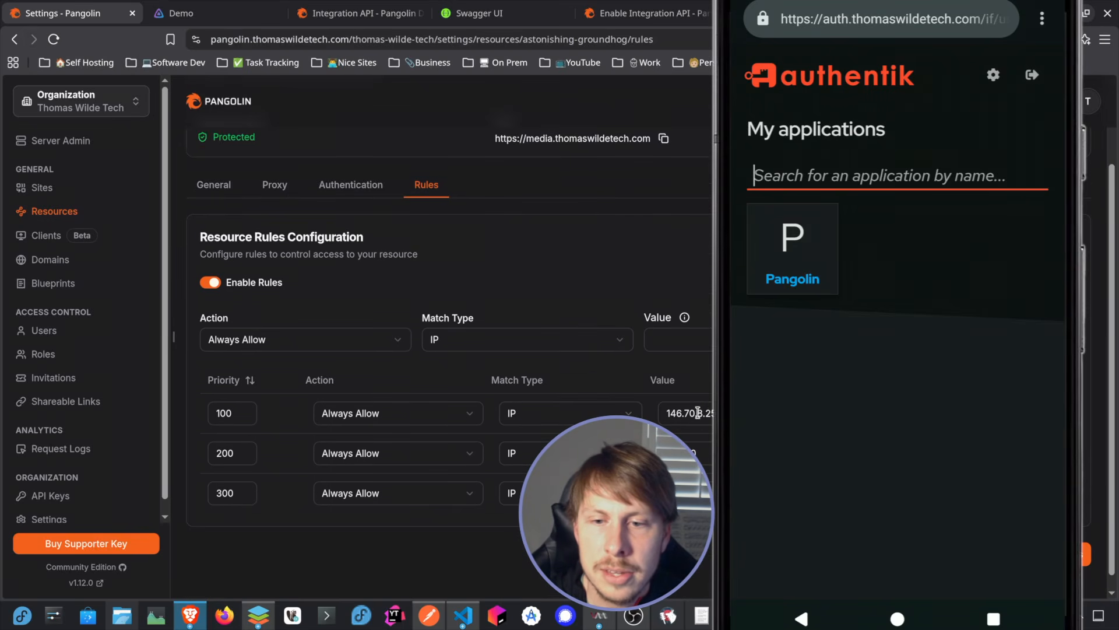
{"action": "left_click_drag", "start_coordinate": [726, 413], "coordinate": [661, 413]}
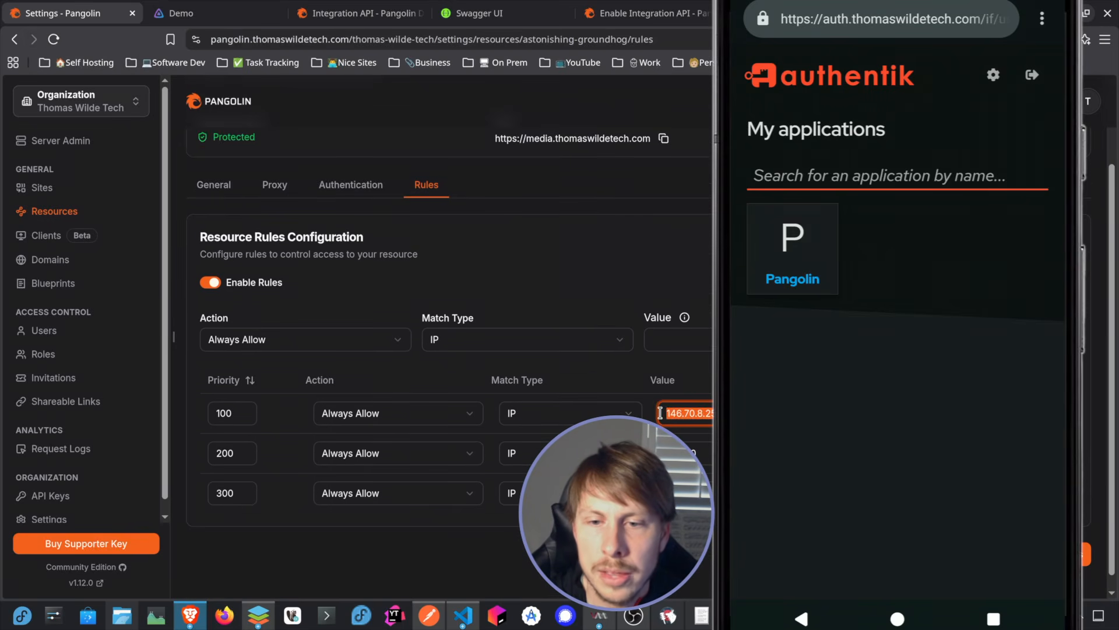
{"action": "left_click", "coordinate": [898, 618]}
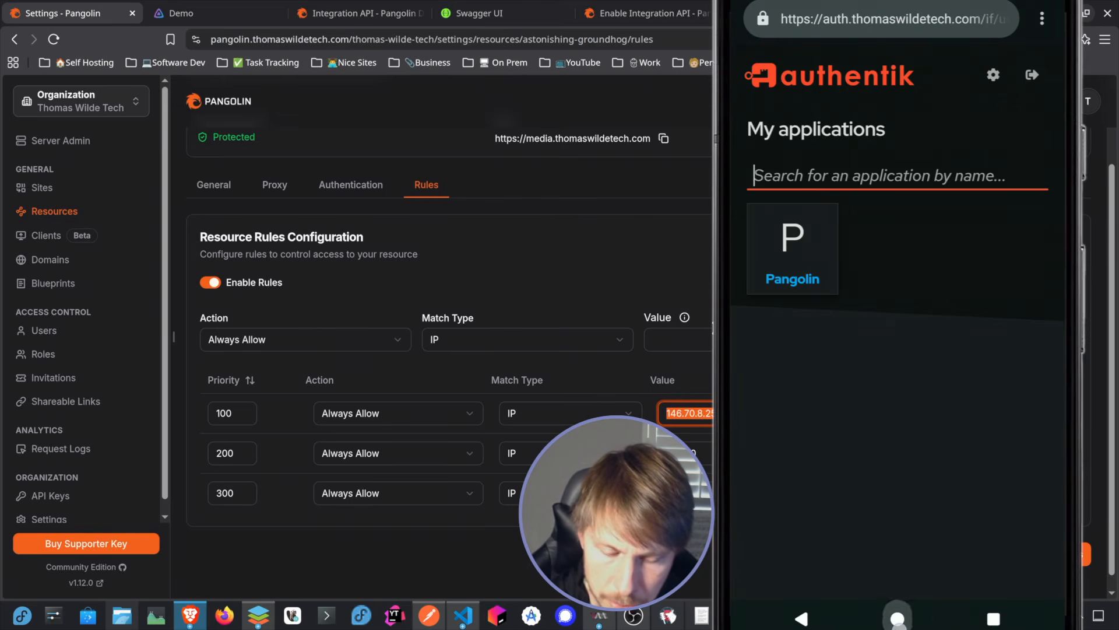
{"action": "left_click", "coordinate": [1035, 362]}
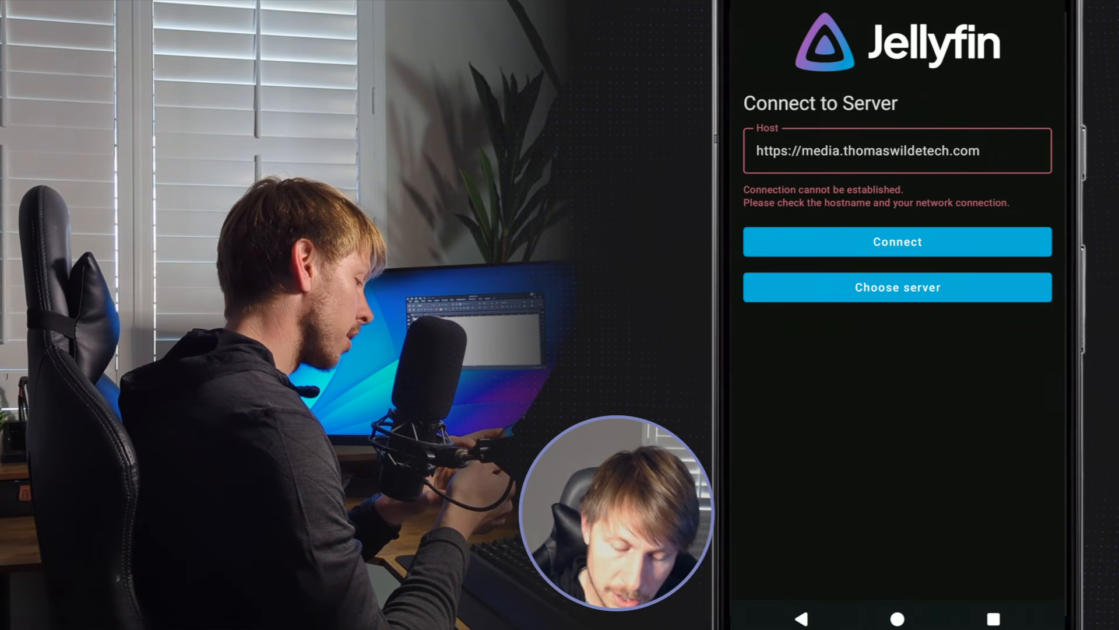
{"action": "left_click", "coordinate": [839, 242]}
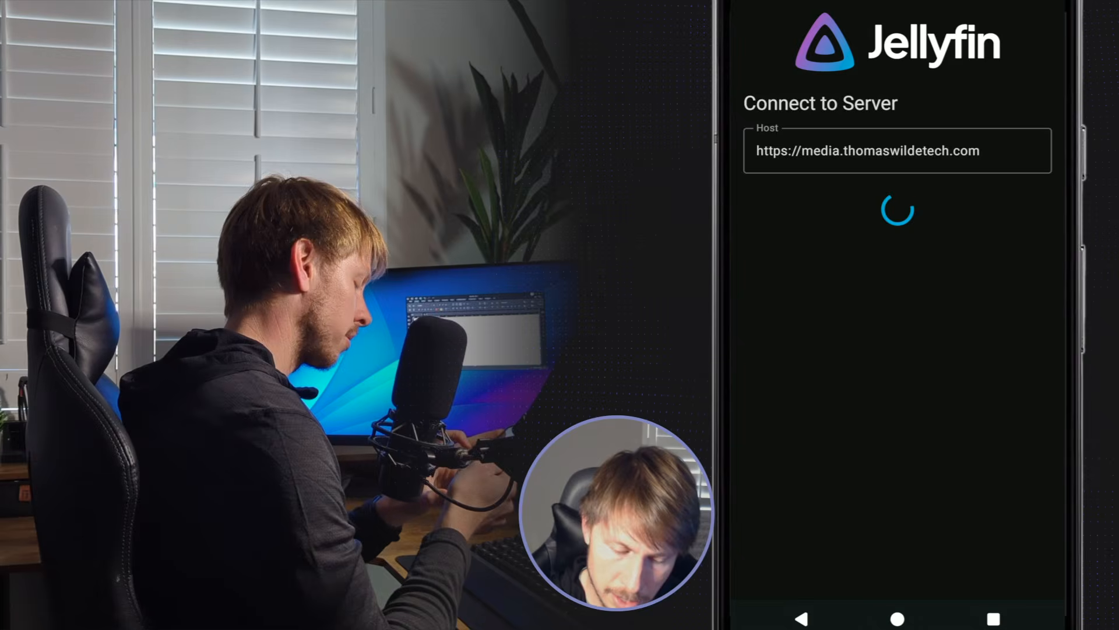
Step: Sign in to Jellyfin with the account's username and password
{"action": "left_click", "coordinate": [782, 137]}
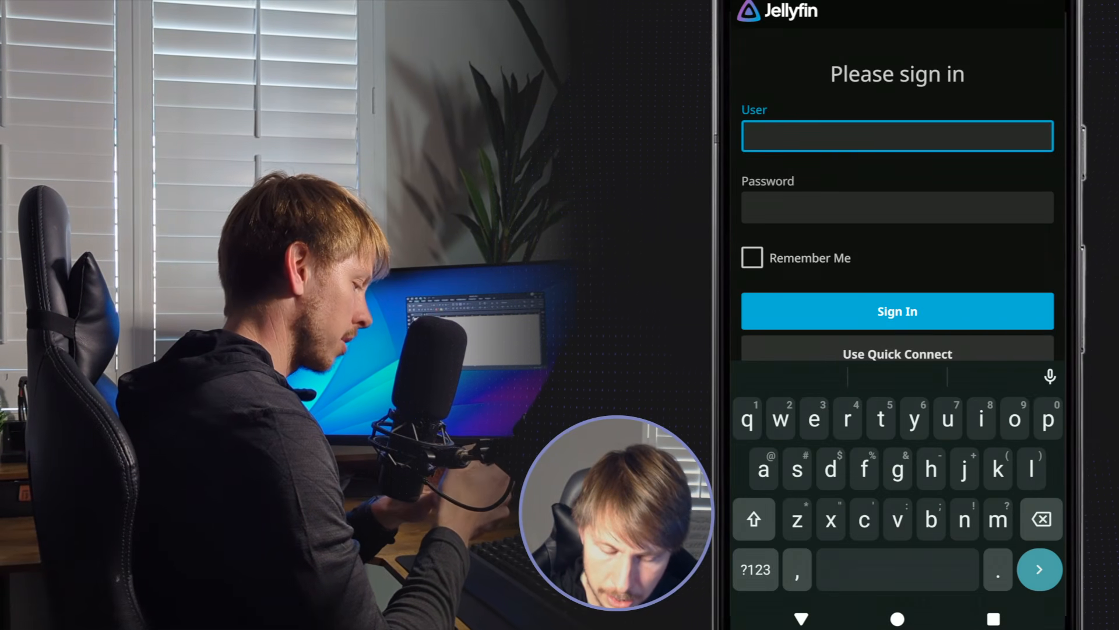
{"action": "type", "text": "thomas"}
{"action": "left_click", "coordinate": [898, 208]}
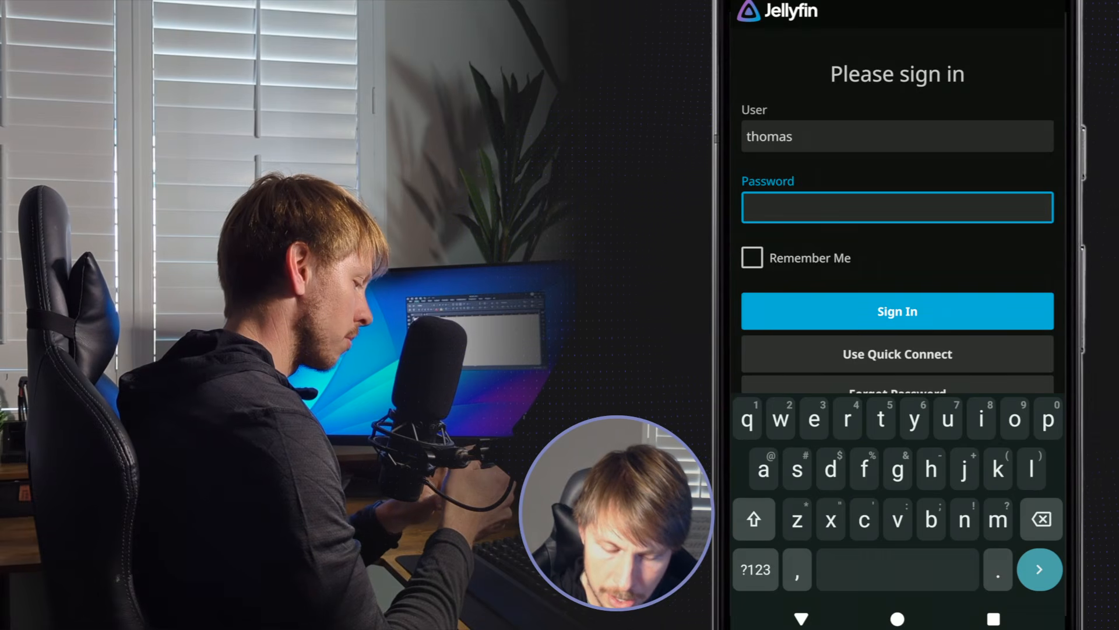
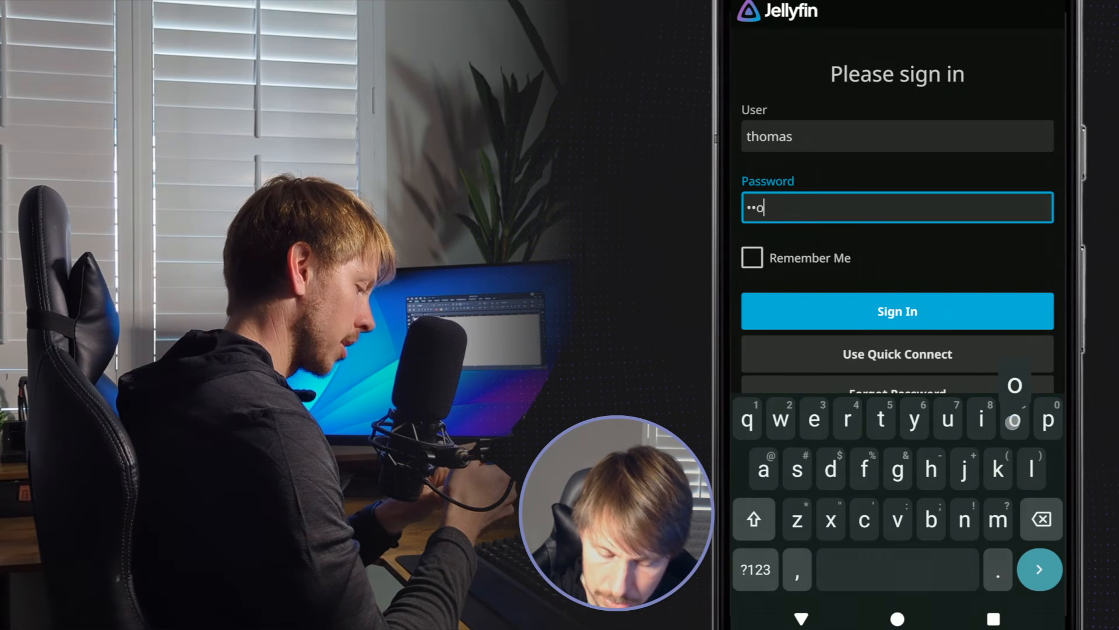
{"action": "key", "text": "Return"}
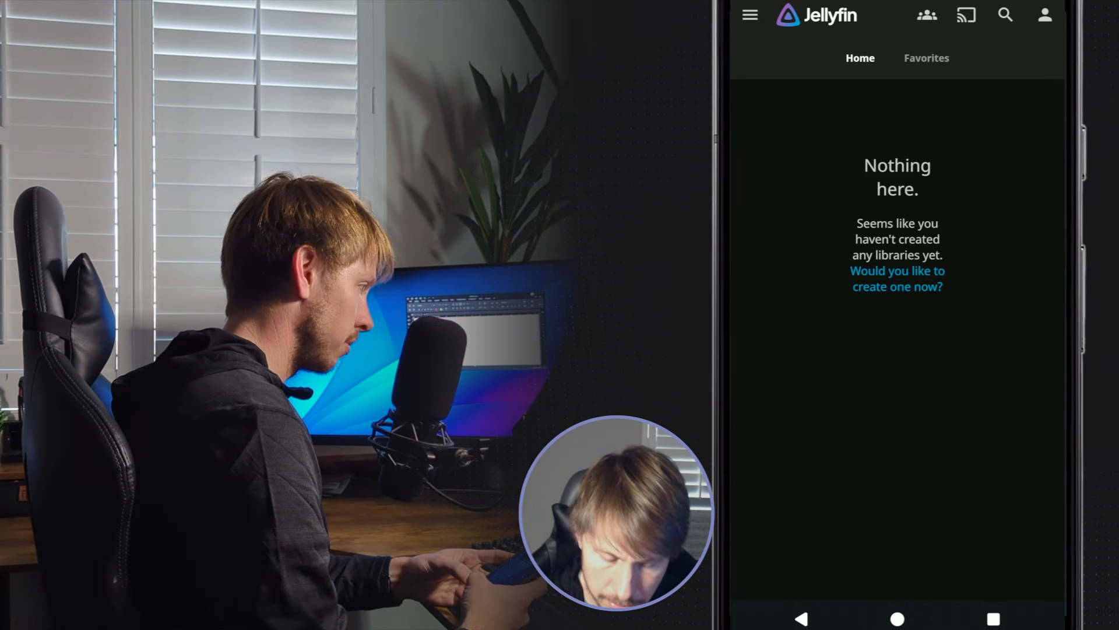
Step: In Proton VPN on the phone, search the locations for "unit" and switch to another United States location
{"action": "left_click", "coordinate": [898, 619]}
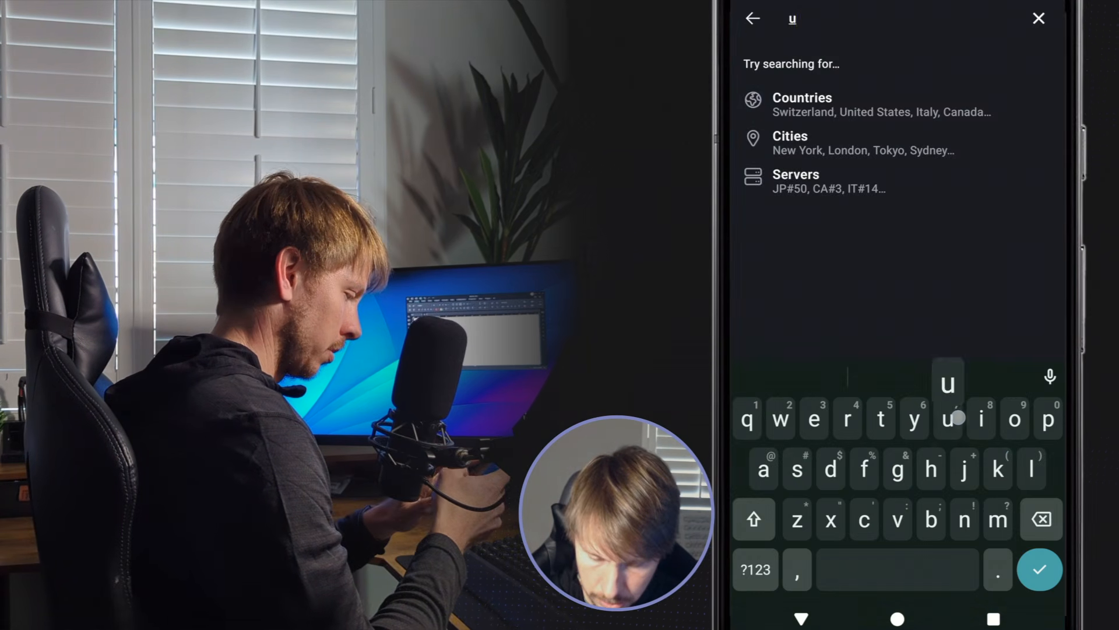
{"action": "type", "text": "nti"}
{"action": "key", "text": "BackSpace"}
{"action": "key", "text": "BackSpace"}
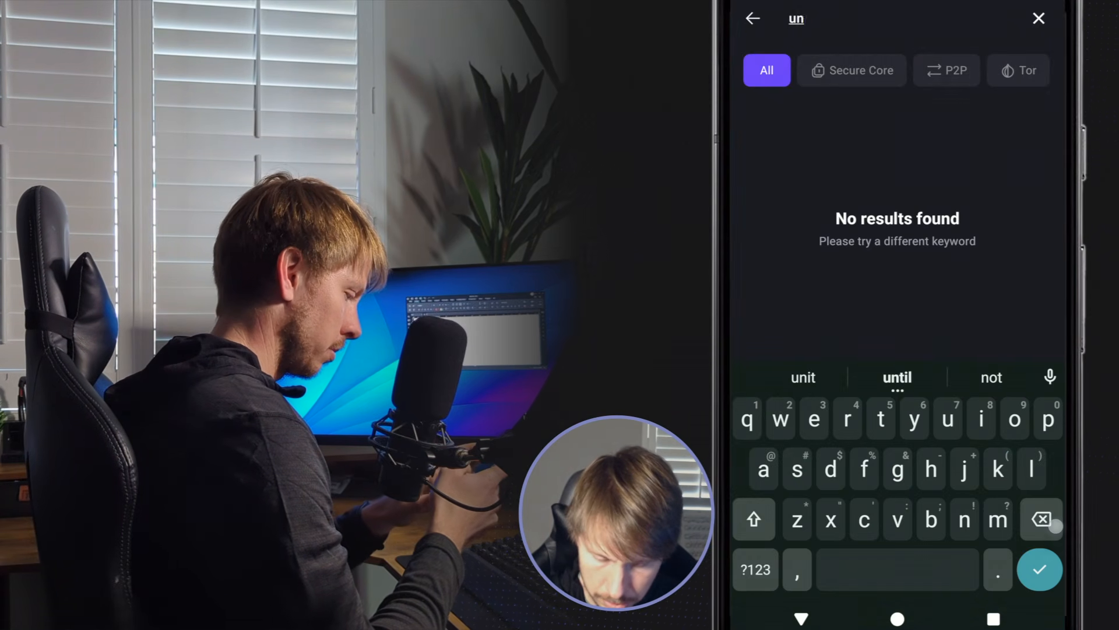
{"action": "type", "text": "it"}
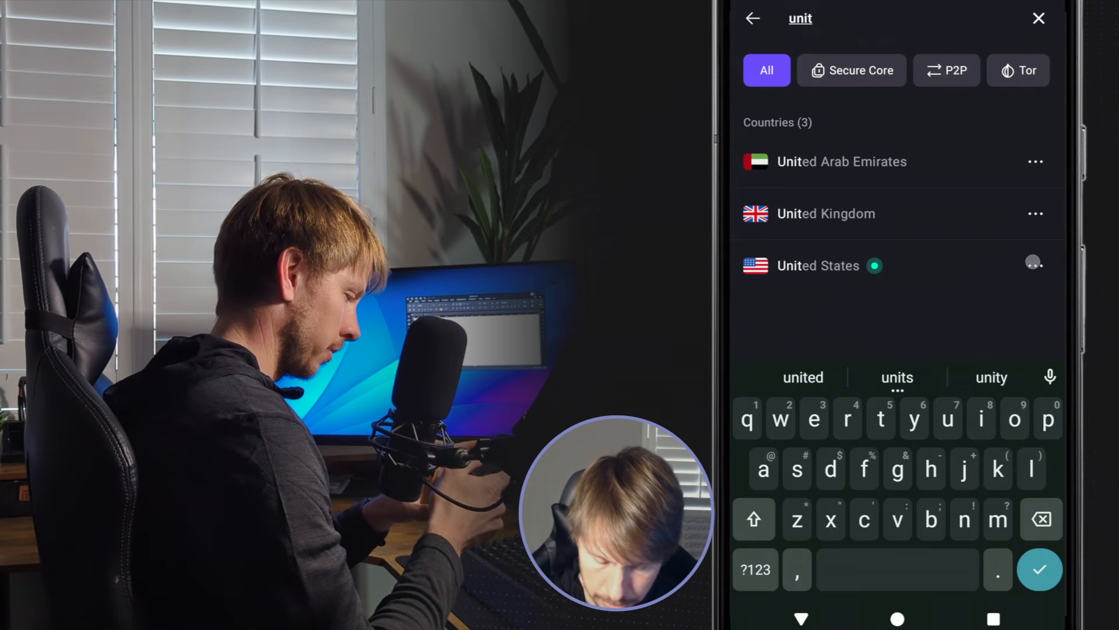
{"action": "left_click", "coordinate": [1033, 263]}
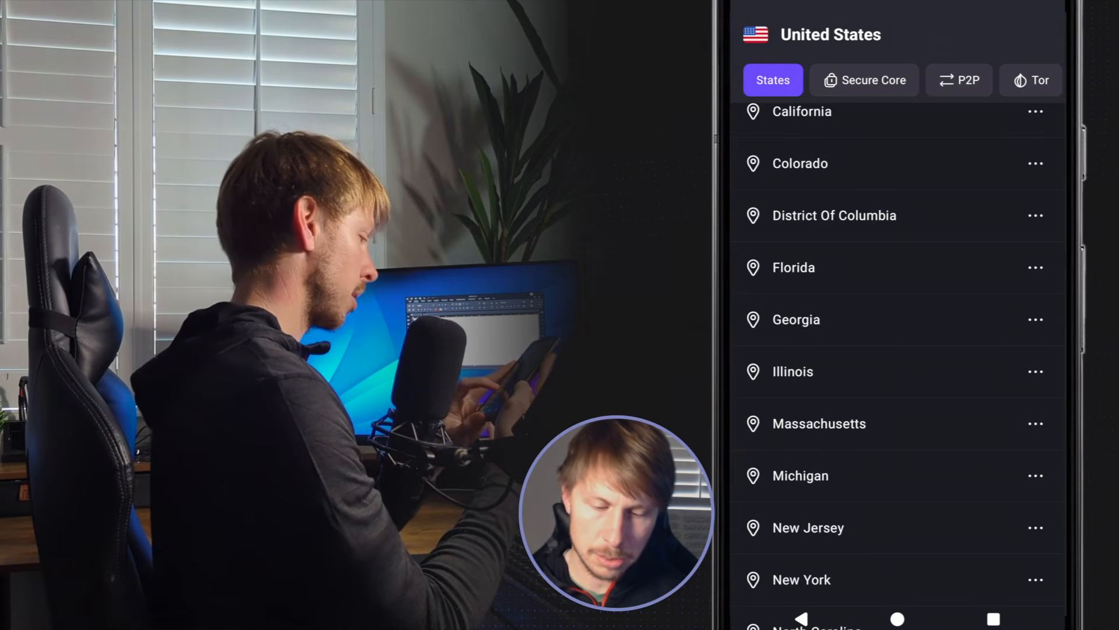
{"action": "left_click", "coordinate": [802, 619]}
{"action": "left_click", "coordinate": [818, 365]}
{"action": "left_click", "coordinate": [898, 618]}
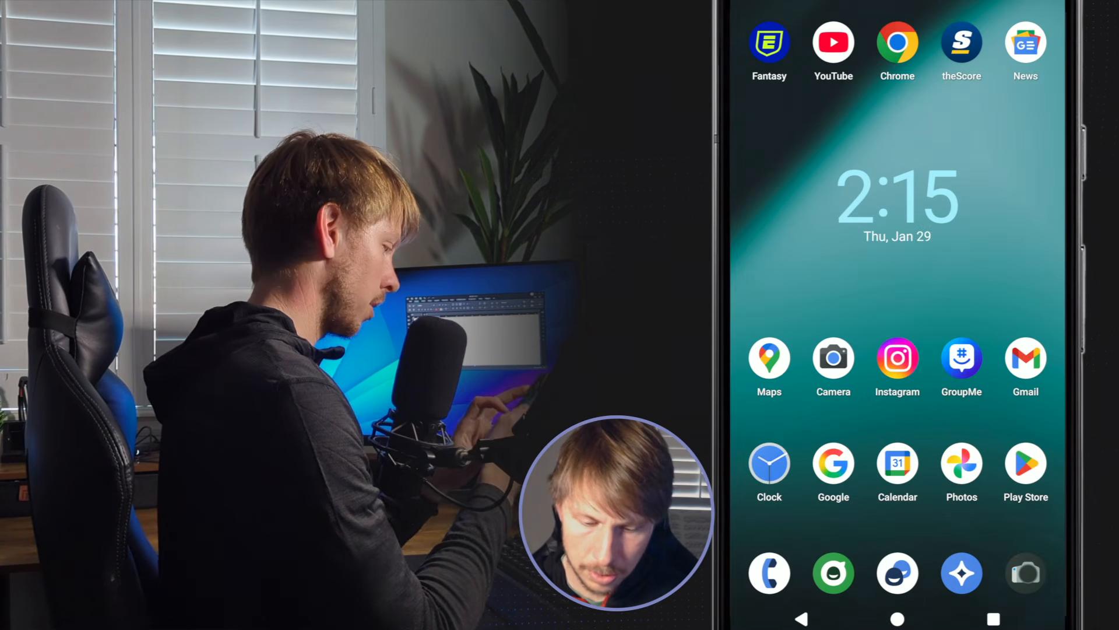
Step: Restart the Jellyfin app on the phone to retest server access over the changed VPN connection
{"action": "left_click_drag", "start_coordinate": [1018, 309], "coordinate": [816, 326]}
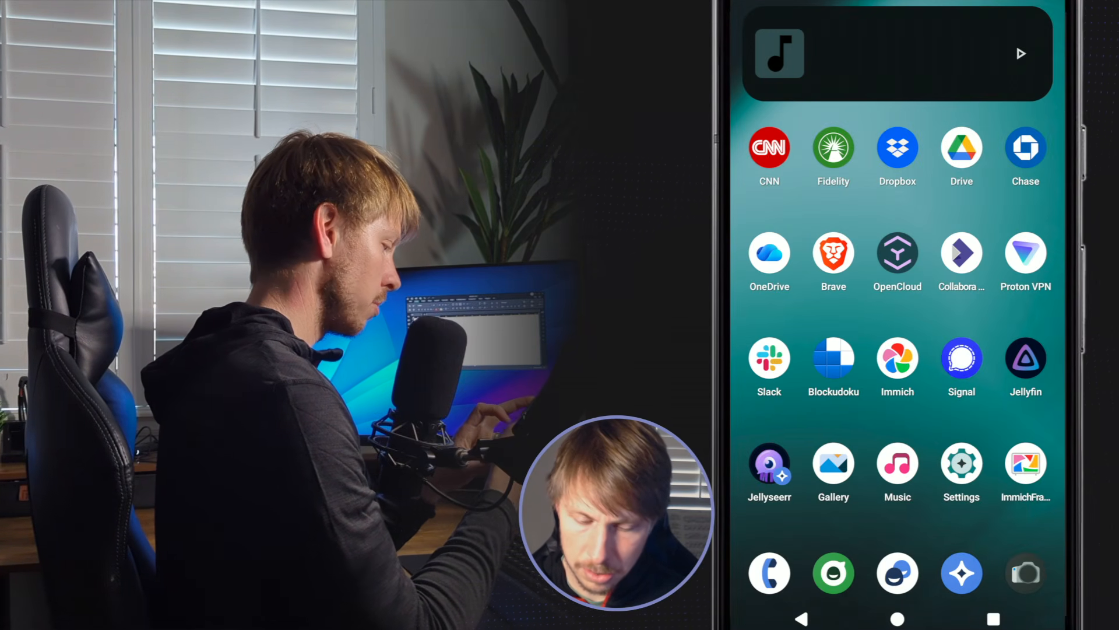
{"action": "left_click", "coordinate": [1026, 358]}
{"action": "left_click", "coordinate": [994, 618]}
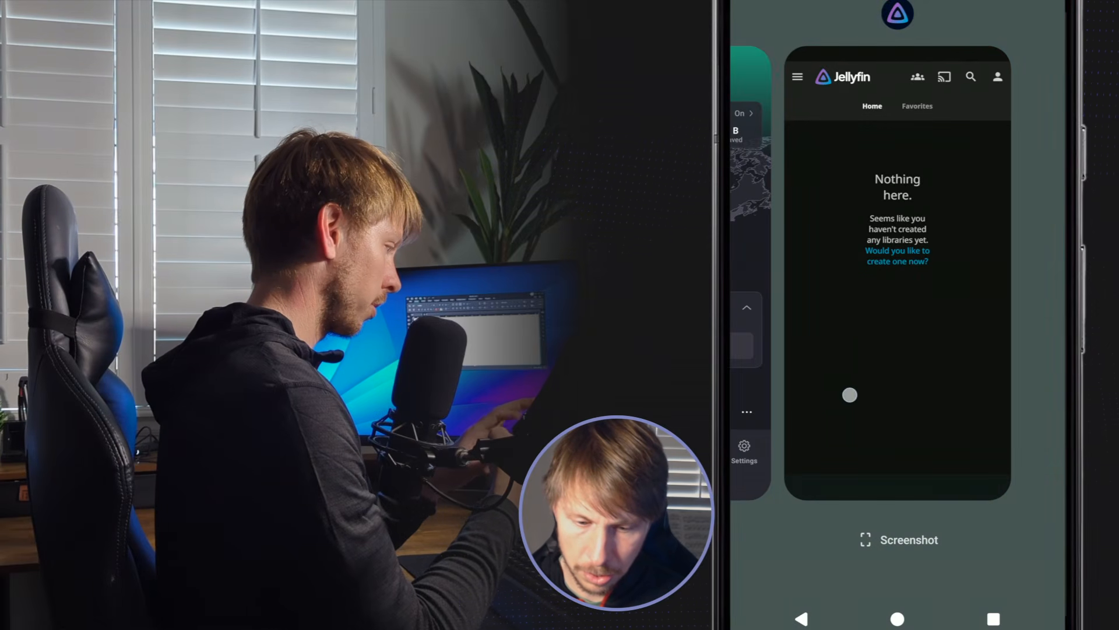
{"action": "left_click_drag", "start_coordinate": [850, 395], "coordinate": [1003, 395]}
{"action": "left_click", "coordinate": [898, 619]}
{"action": "left_click", "coordinate": [1026, 356]}
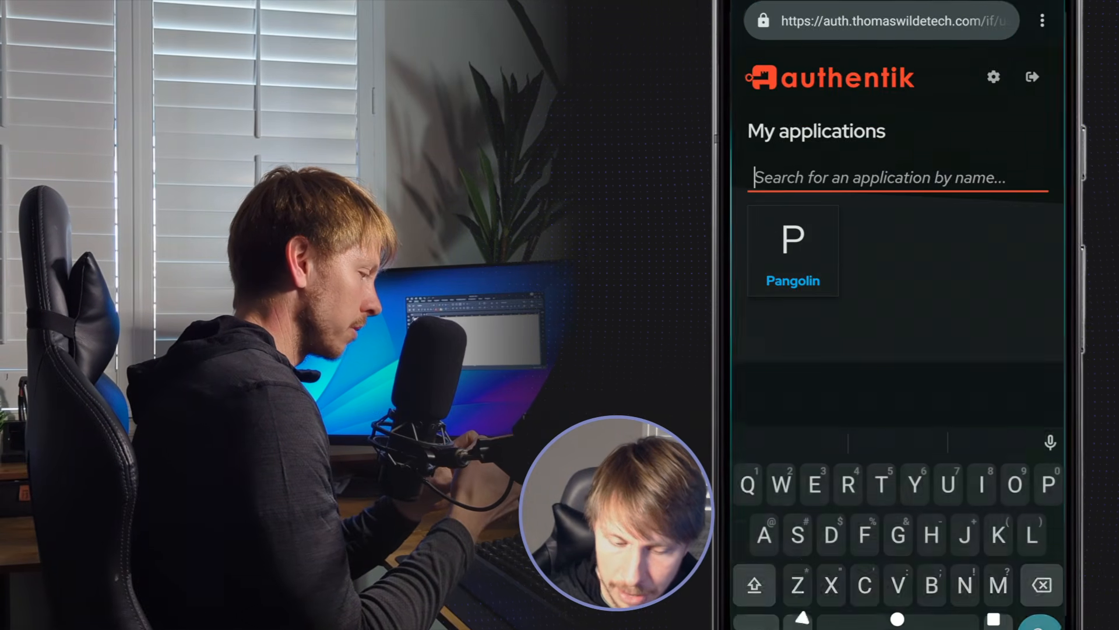
Step: Sign out of authentik in the phone's browser and sign in with the second test user's username and password
{"action": "left_click", "coordinate": [1032, 75]}
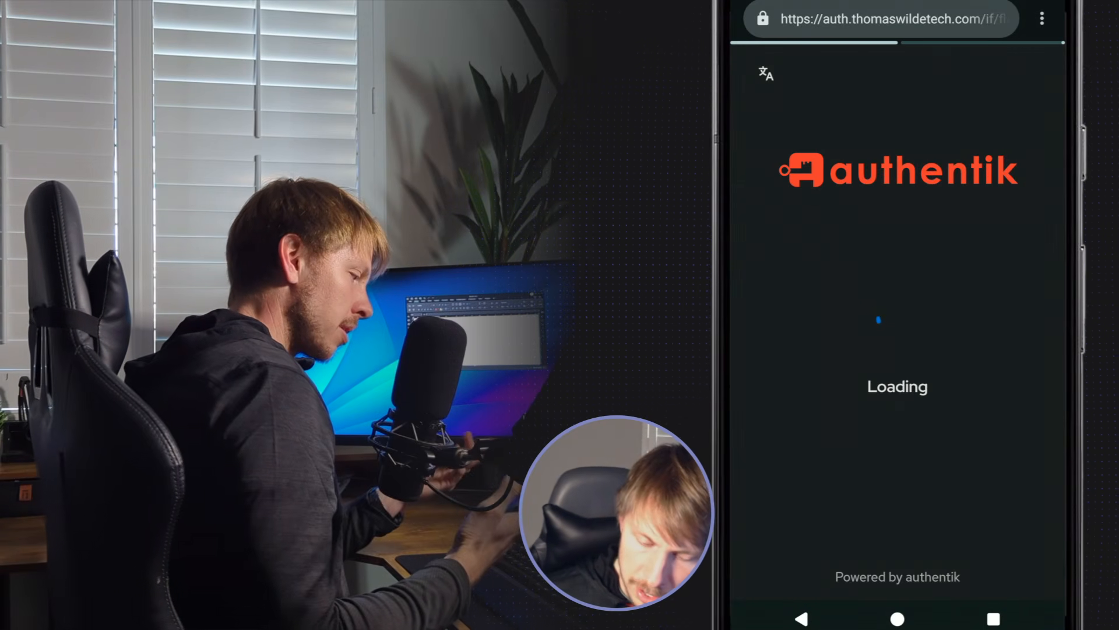
{"action": "left_click", "coordinate": [809, 319]}
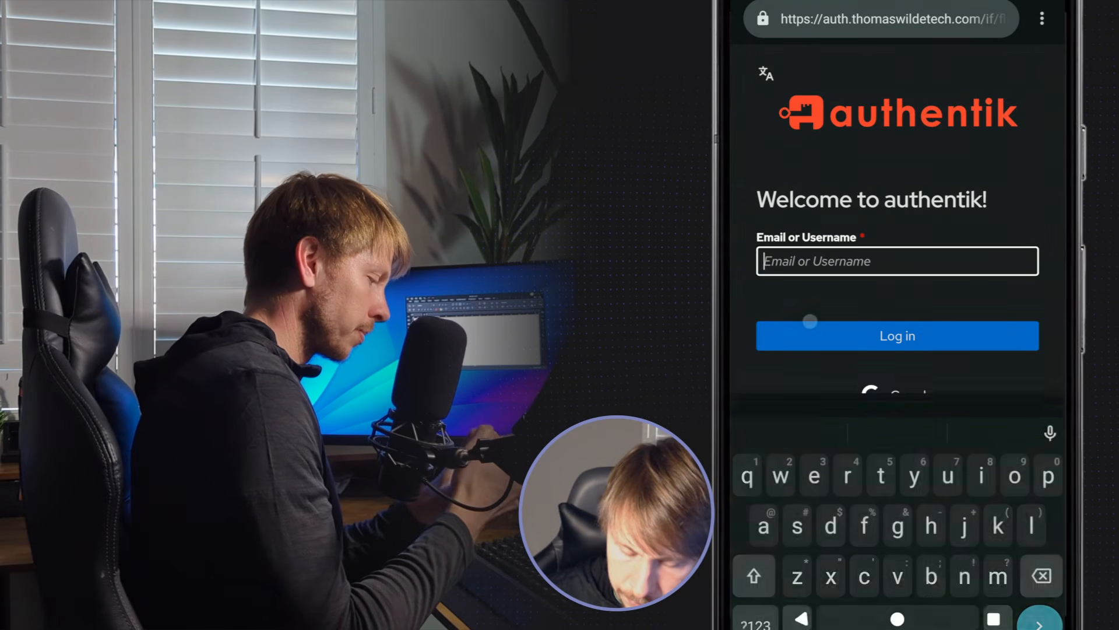
{"action": "type", "text": "jimmy"}
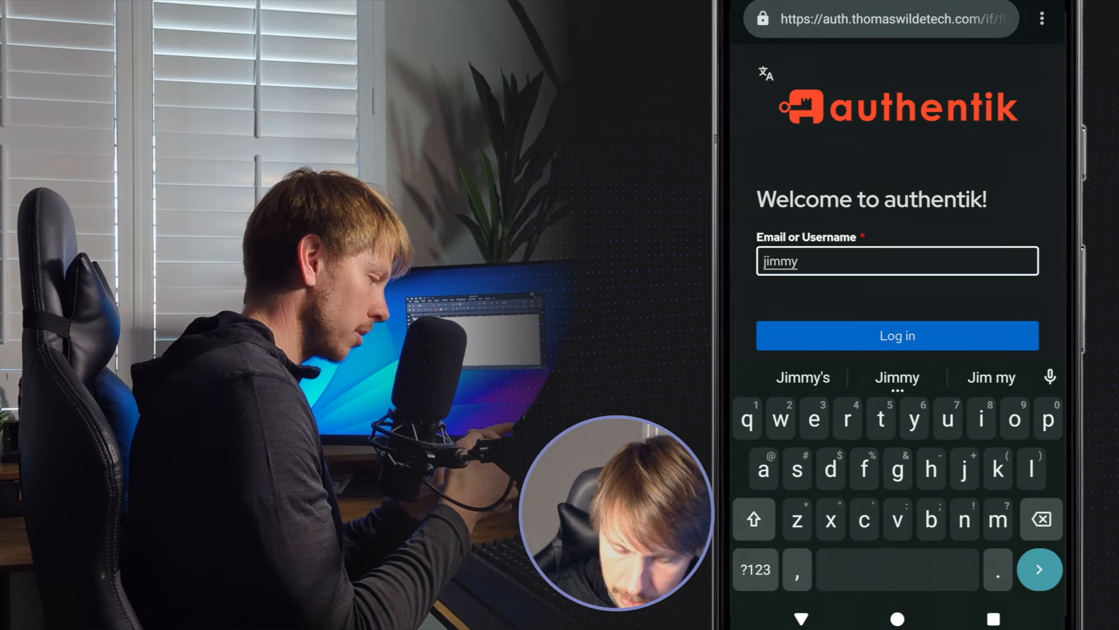
{"action": "left_click", "coordinate": [825, 331]}
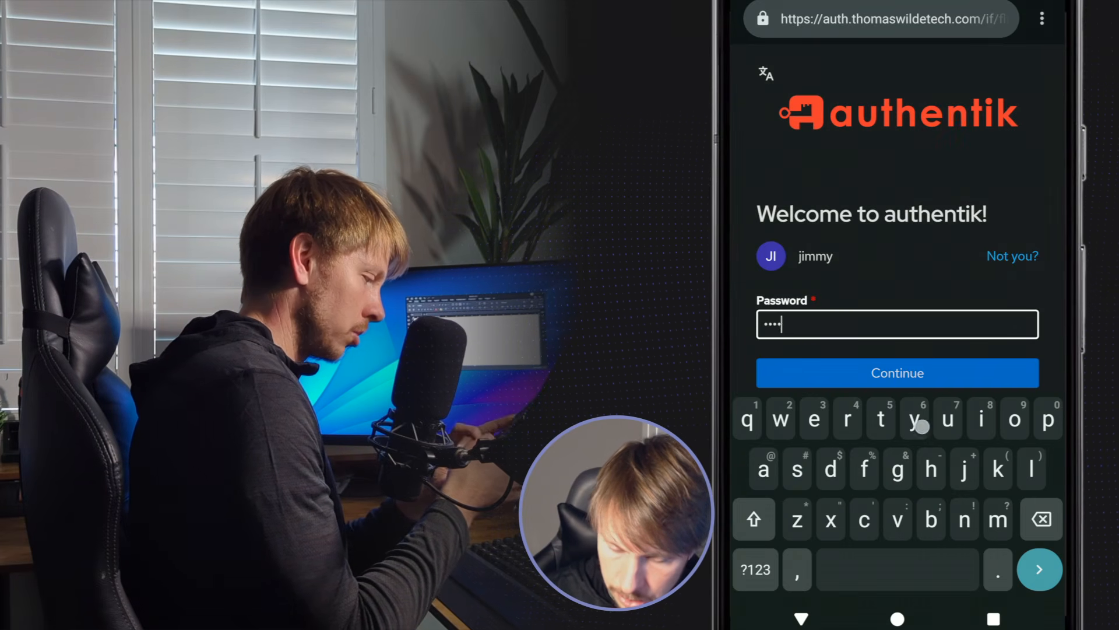
{"action": "type", "text": "y"}
{"action": "left_click", "coordinate": [837, 371]}
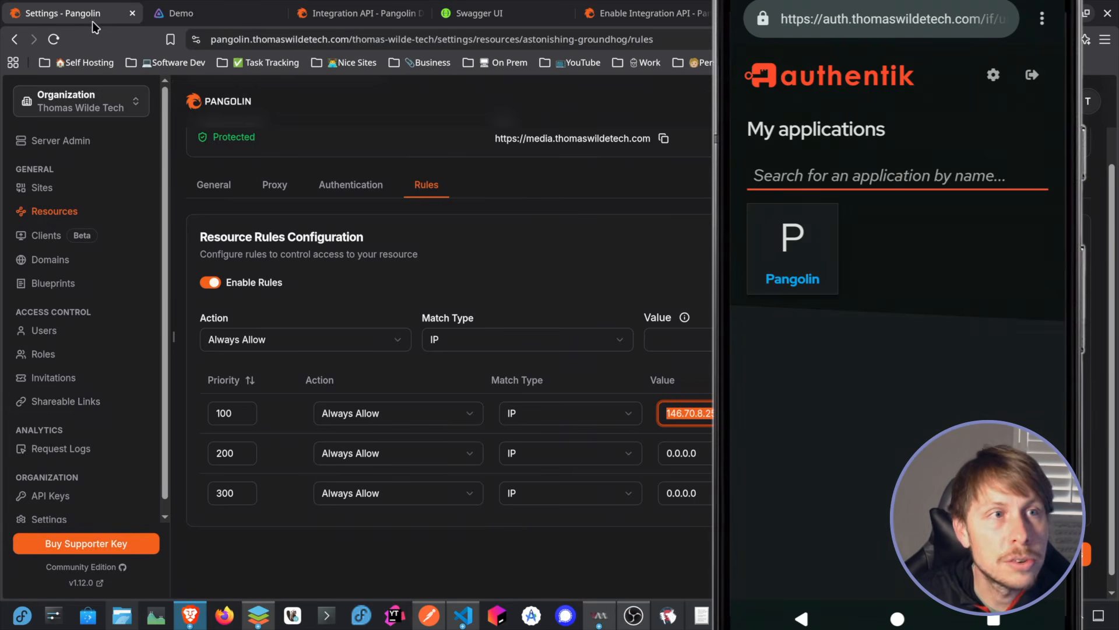
Step: Reload the Jellyfin resource's rules in Pangolin and check the IP value of the priority 200 rule
{"action": "left_click", "coordinate": [55, 39]}
{"action": "scroll", "coordinate": [612, 343], "scroll_direction": "down", "scroll_amount": 2}
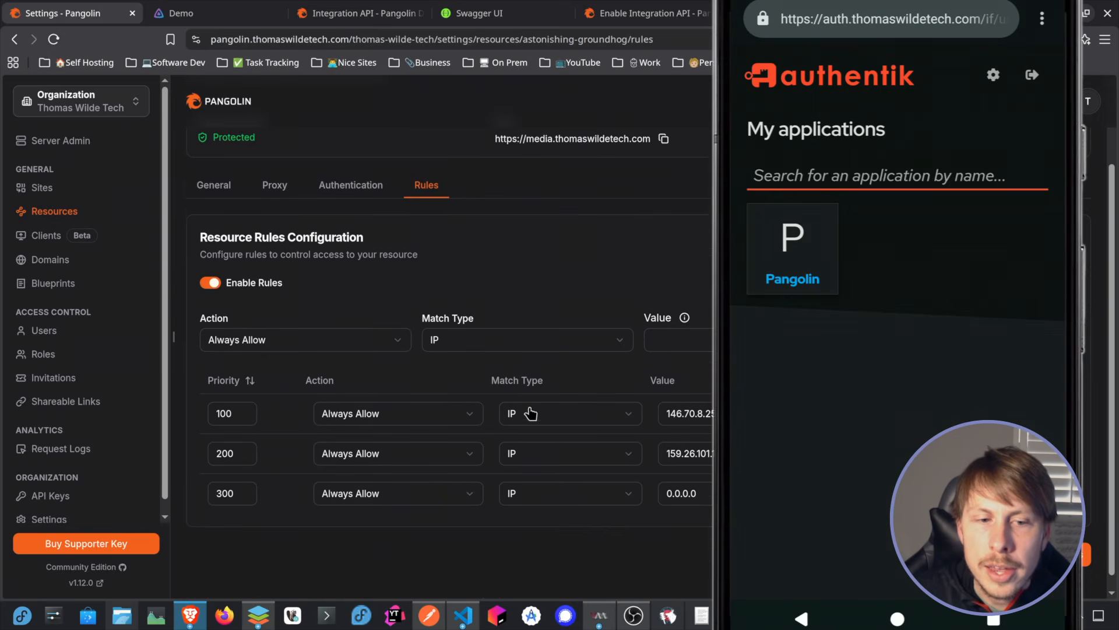
{"action": "double_click", "coordinate": [673, 454]}
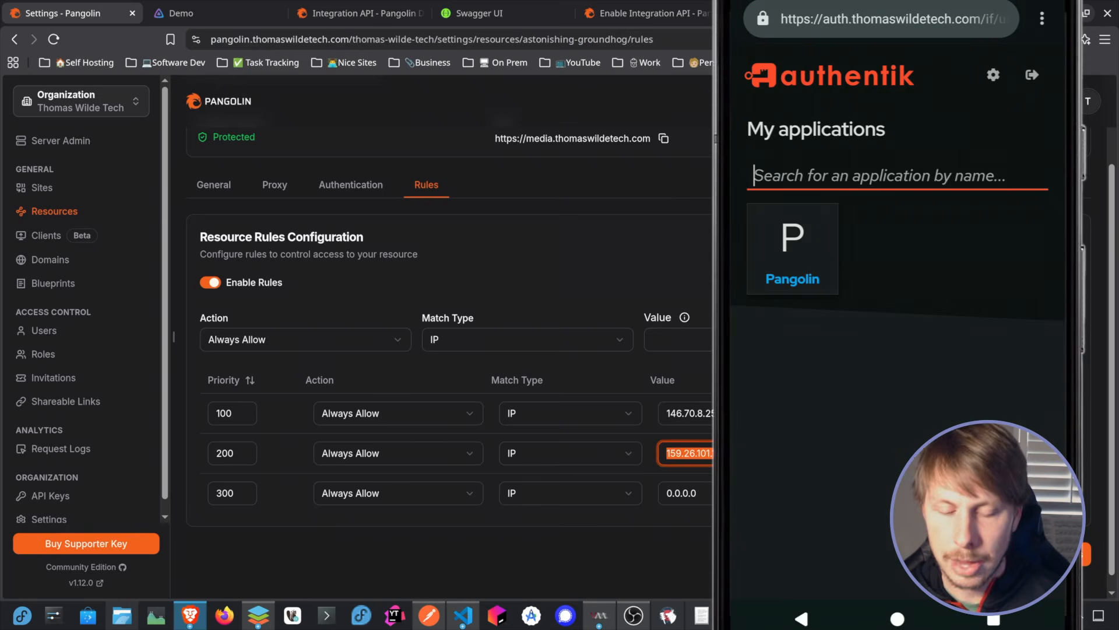
{"action": "left_click", "coordinate": [993, 619]}
{"action": "left_click", "coordinate": [938, 409]}
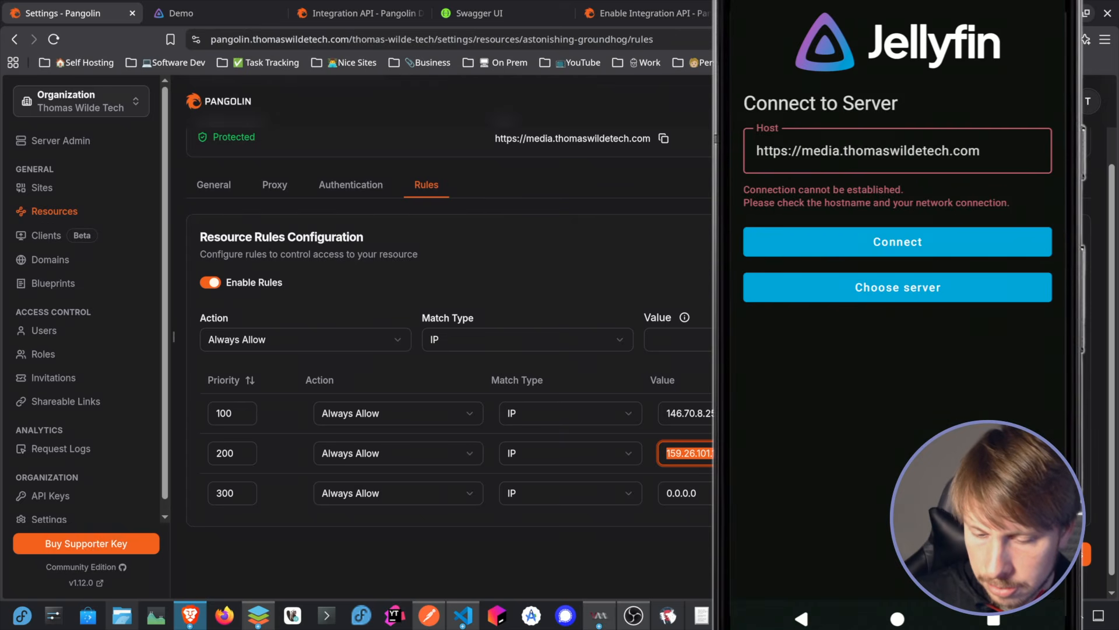
{"action": "left_click", "coordinate": [927, 241]}
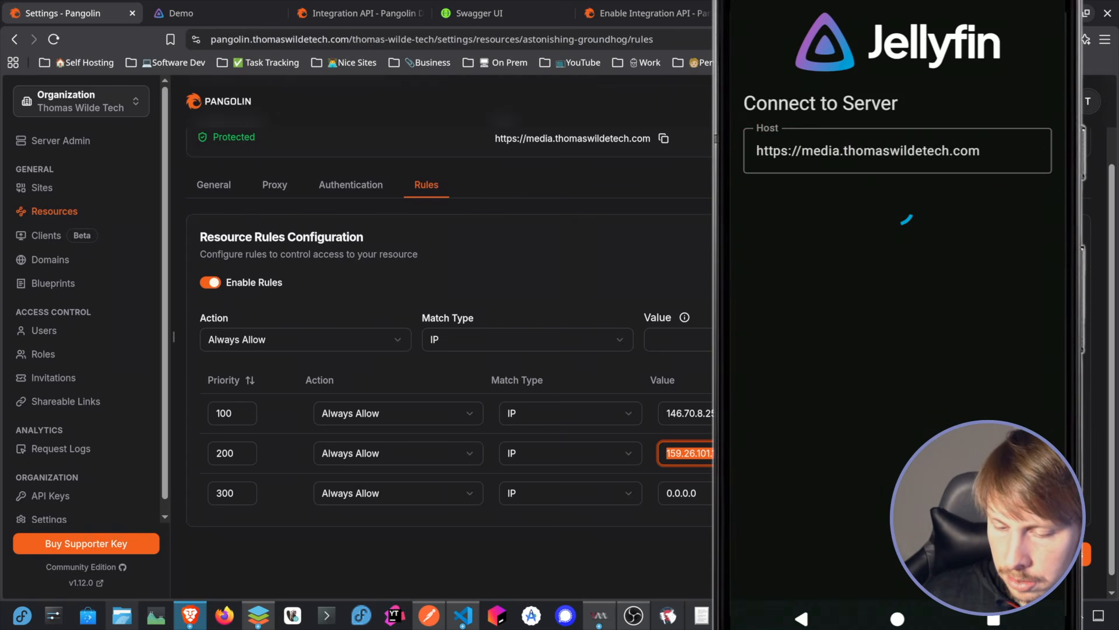